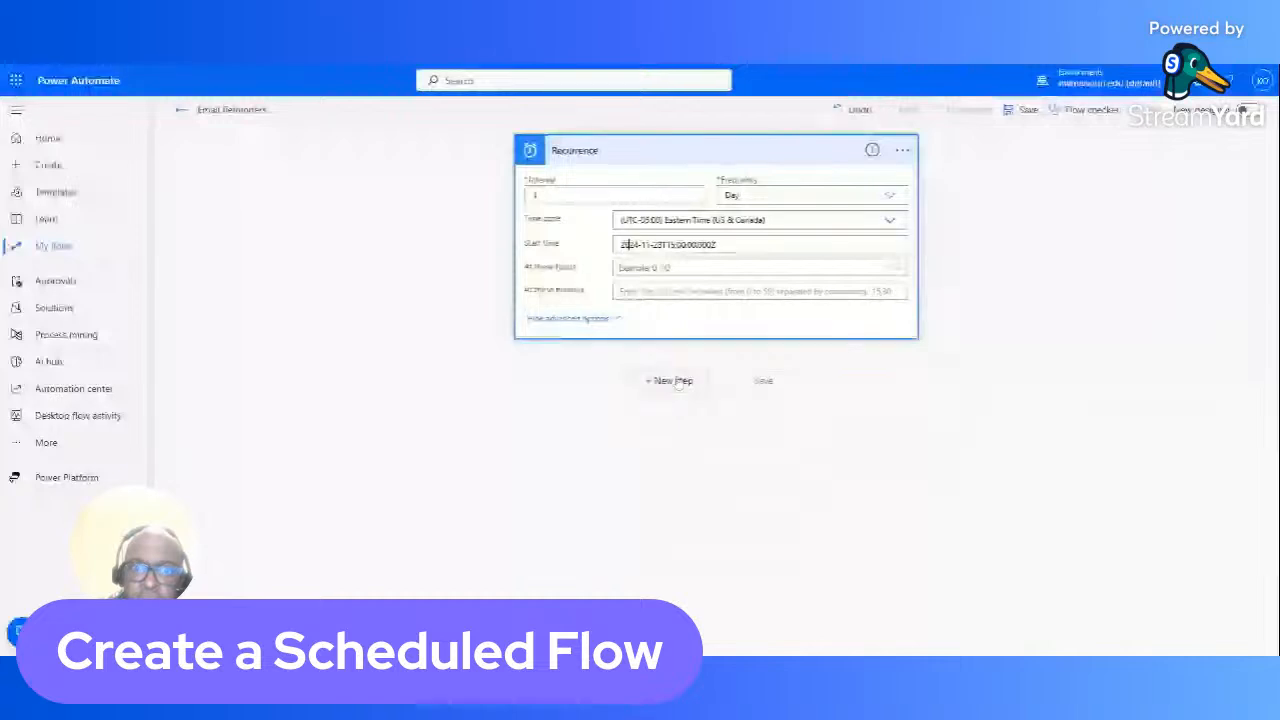
Step: Add the SharePoint Get items action as the next step after the Recurrence trigger
click(735, 156)
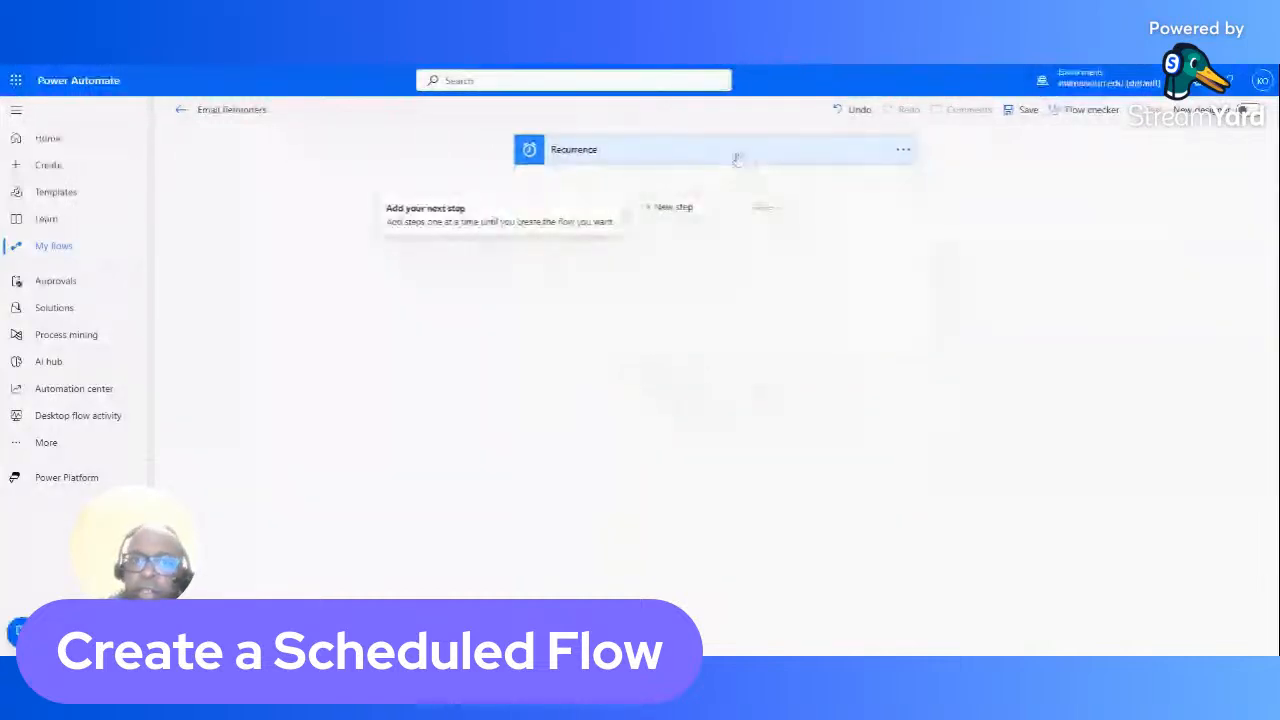
click(677, 207)
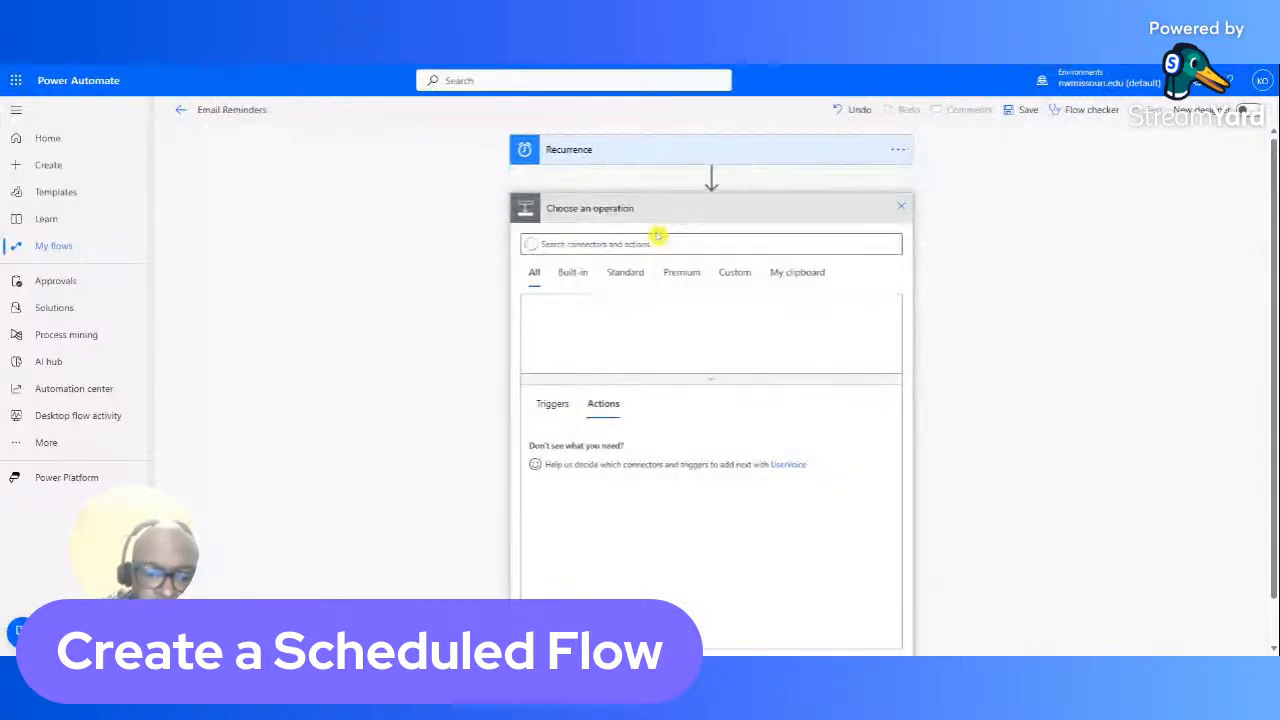
click(658, 244)
text(em)
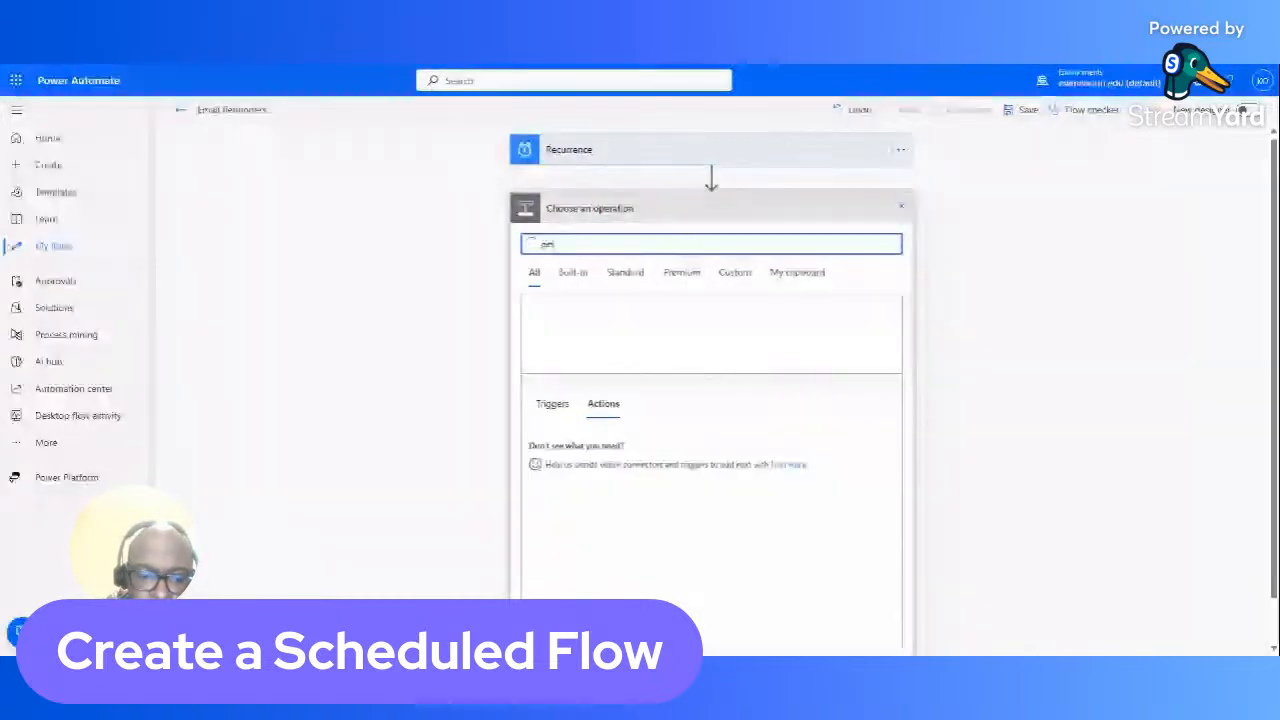
text(item)
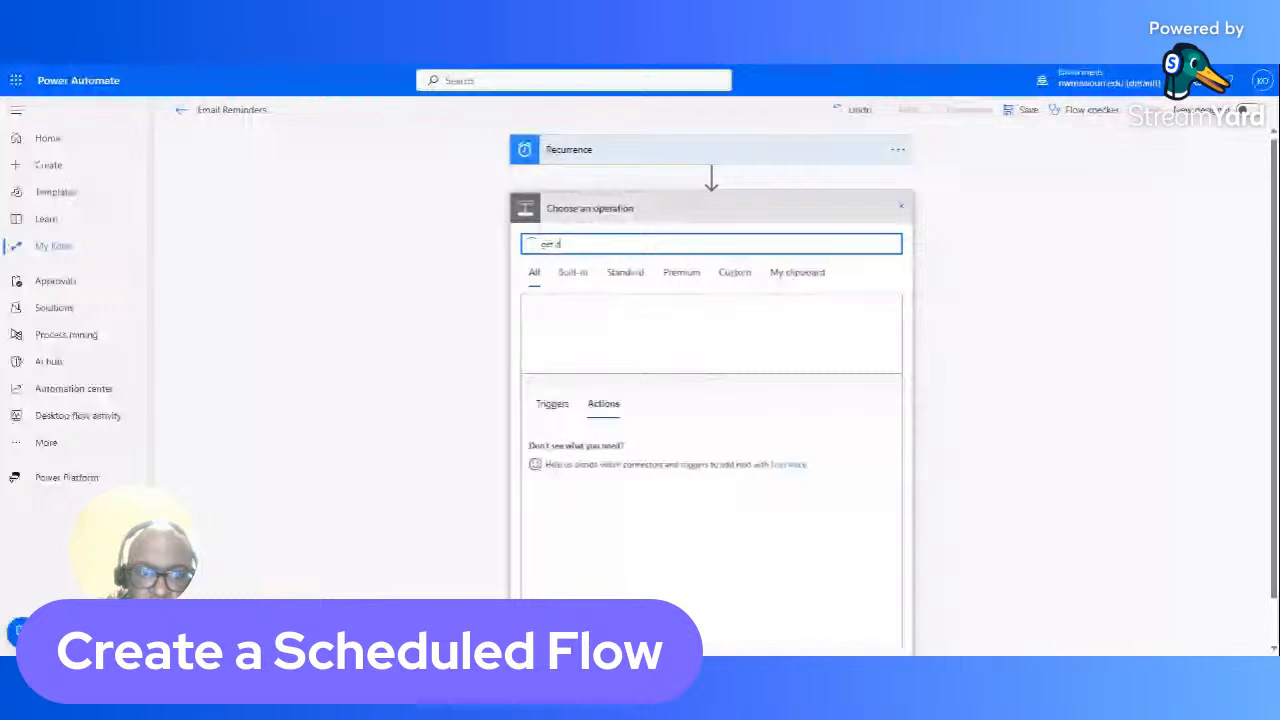
text(s)
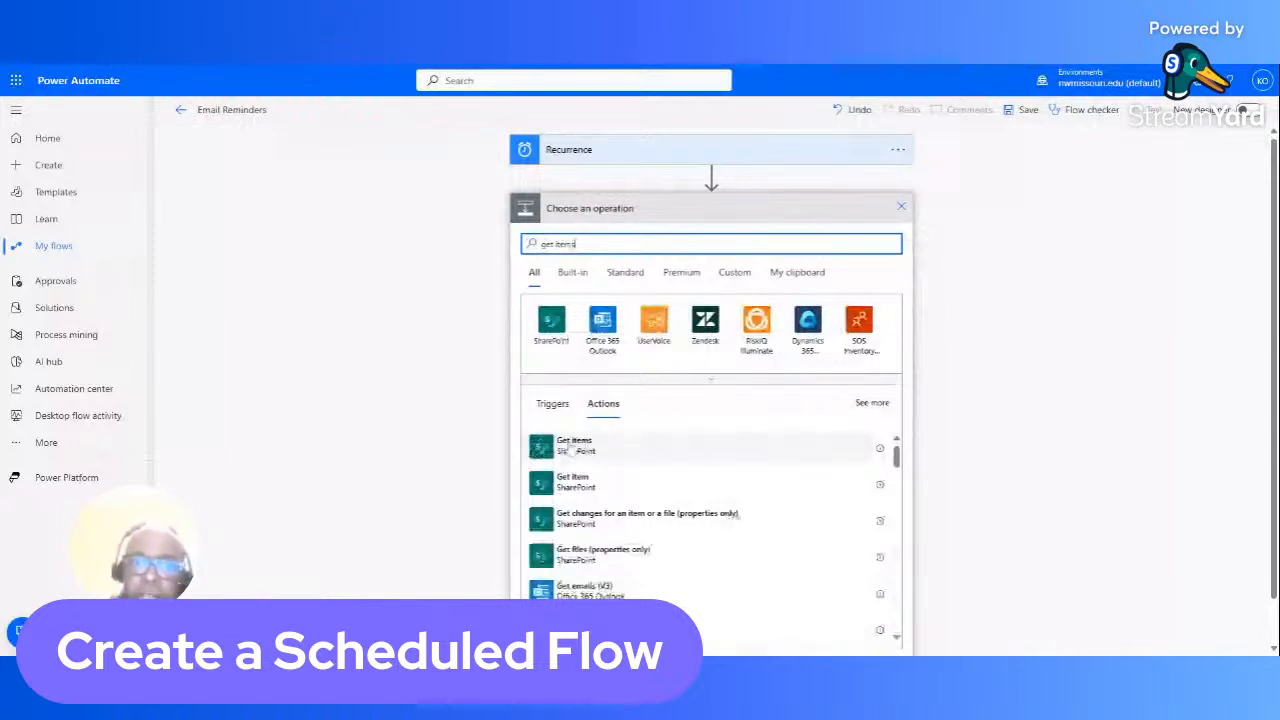
click(575, 446)
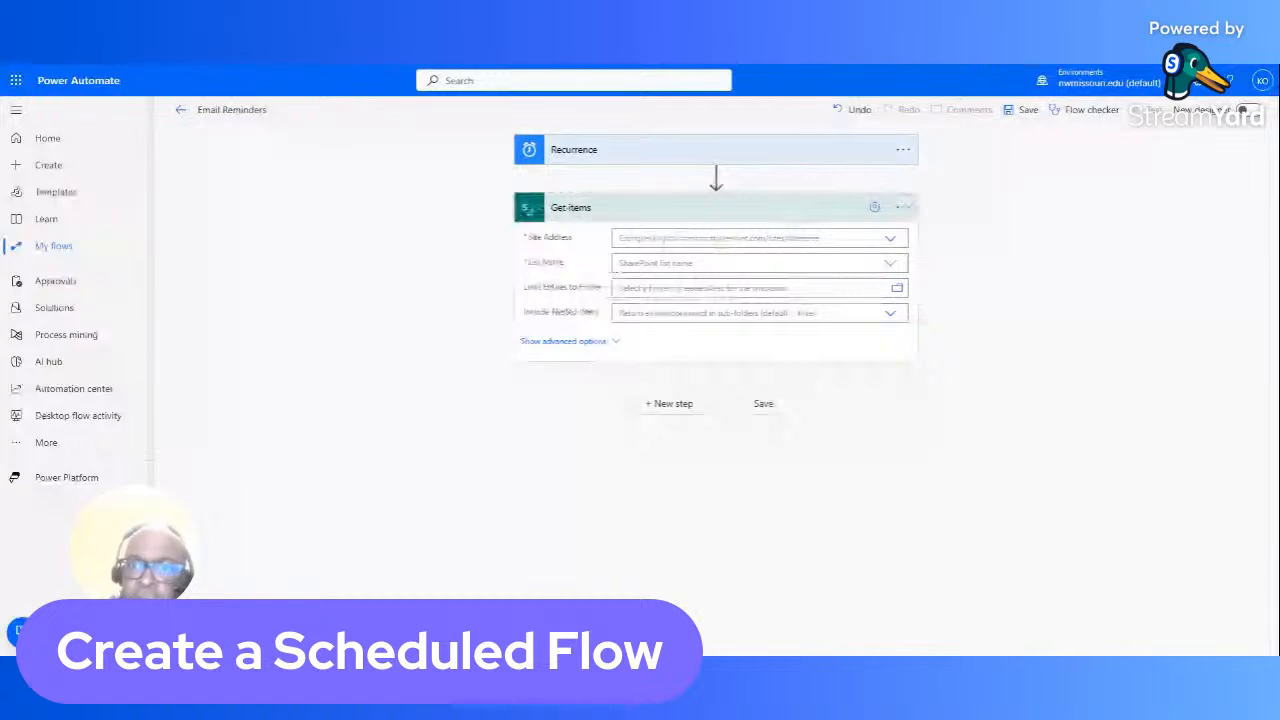
click(889, 238)
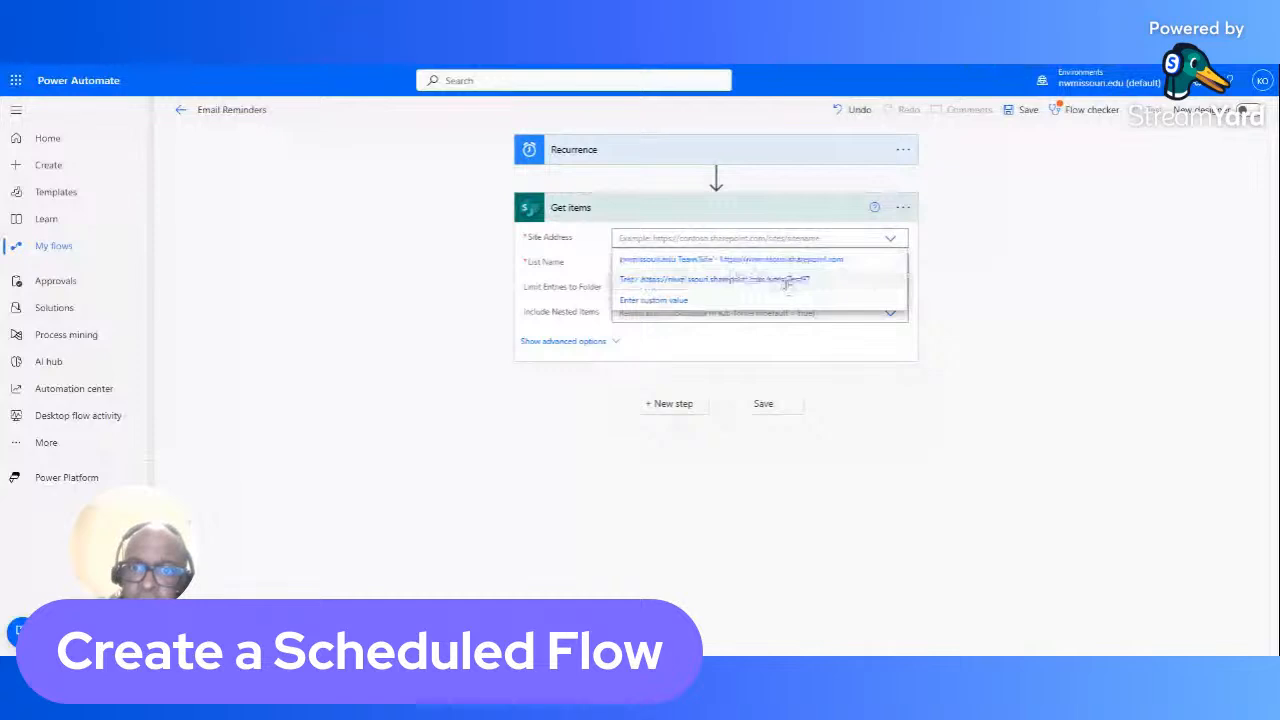
click(790, 280)
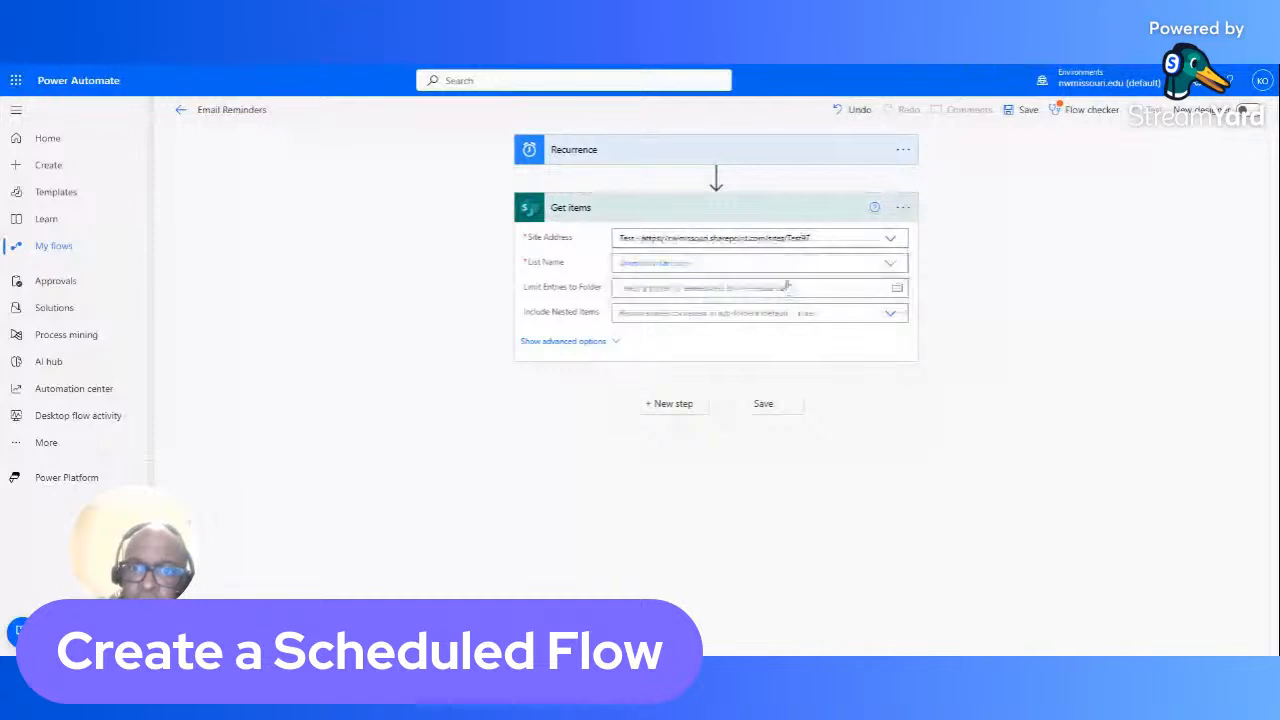
click(891, 265)
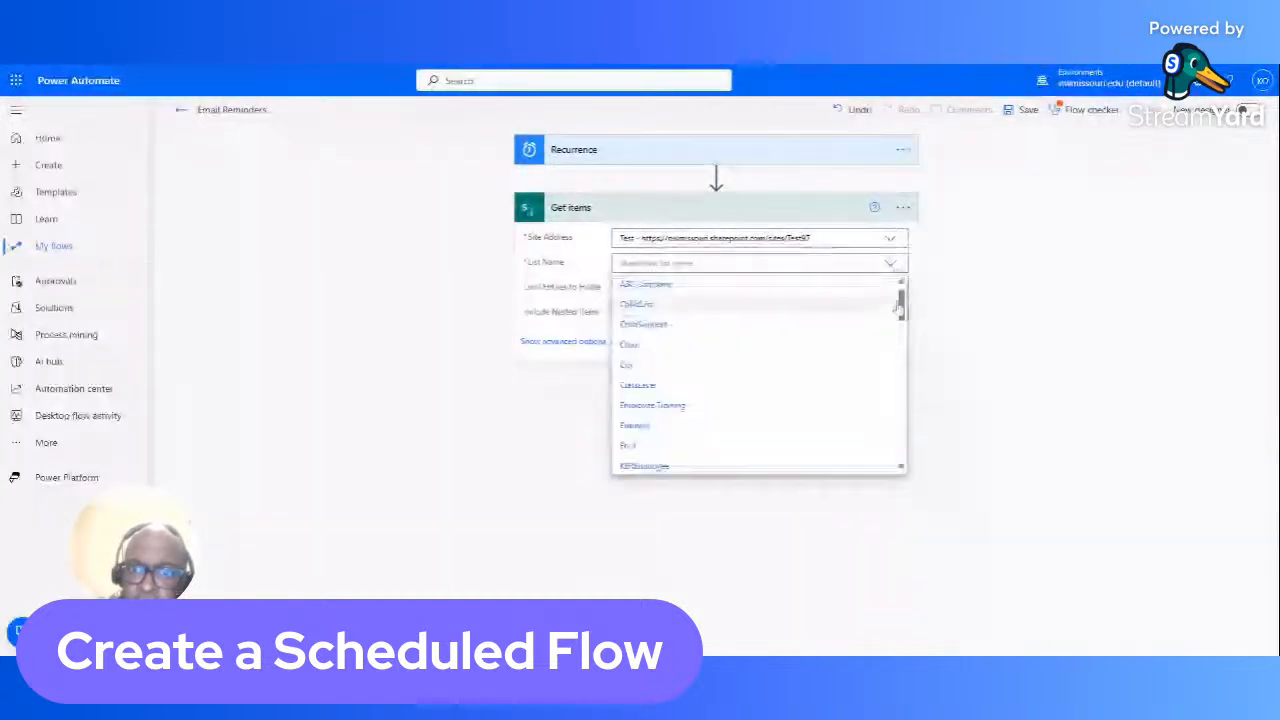
drag(901, 310, 903, 348)
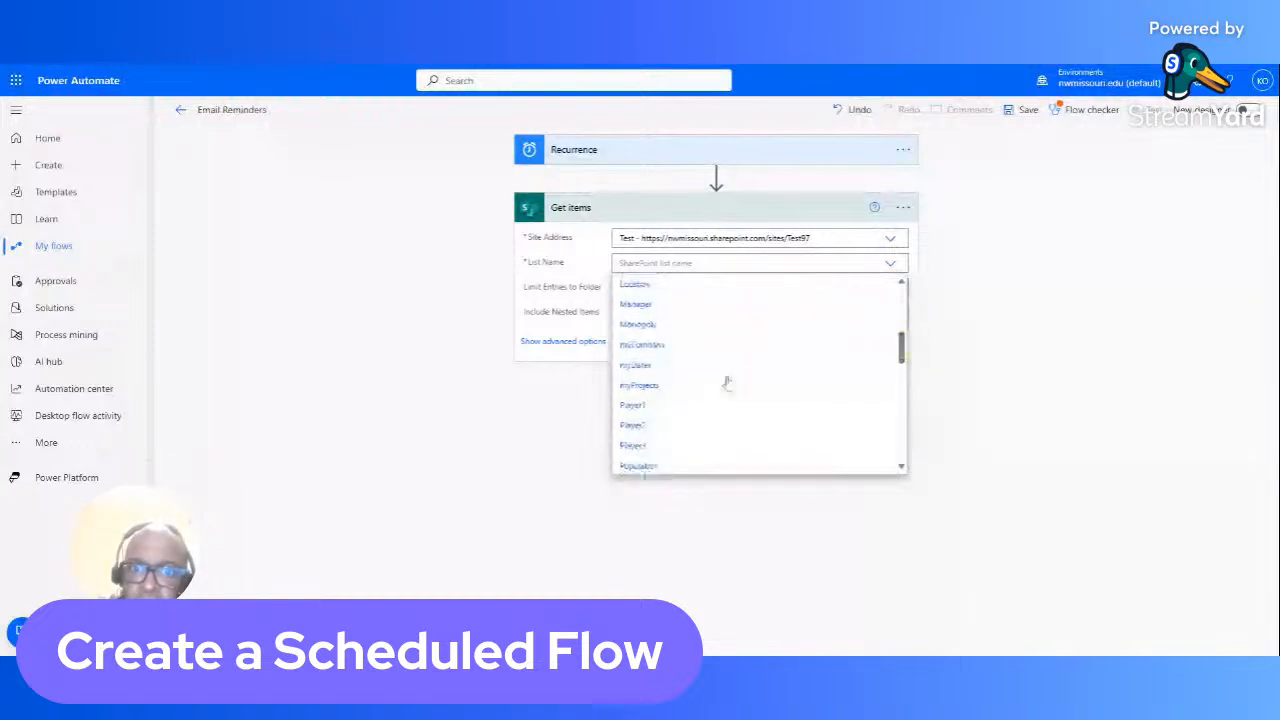
click(677, 388)
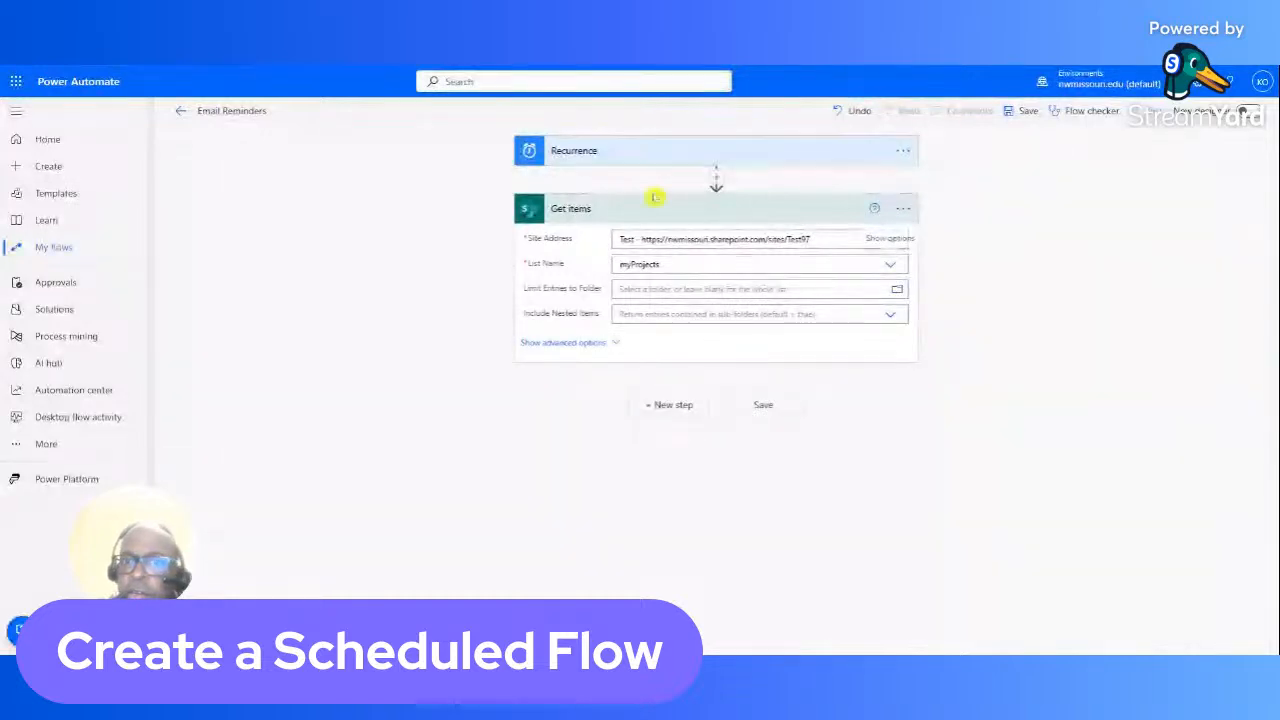
Step: Add a Data Operation Compose action after Get items and rename it 3Month
click(694, 210)
click(672, 265)
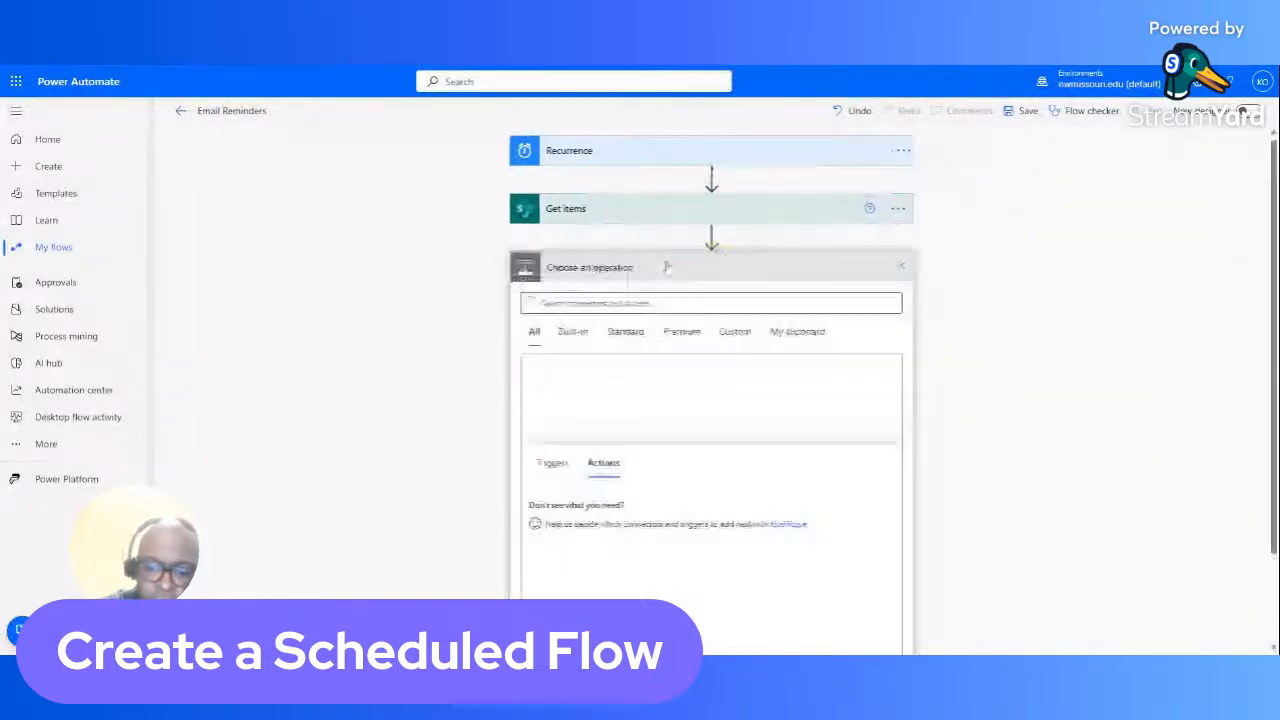
text(Comp)
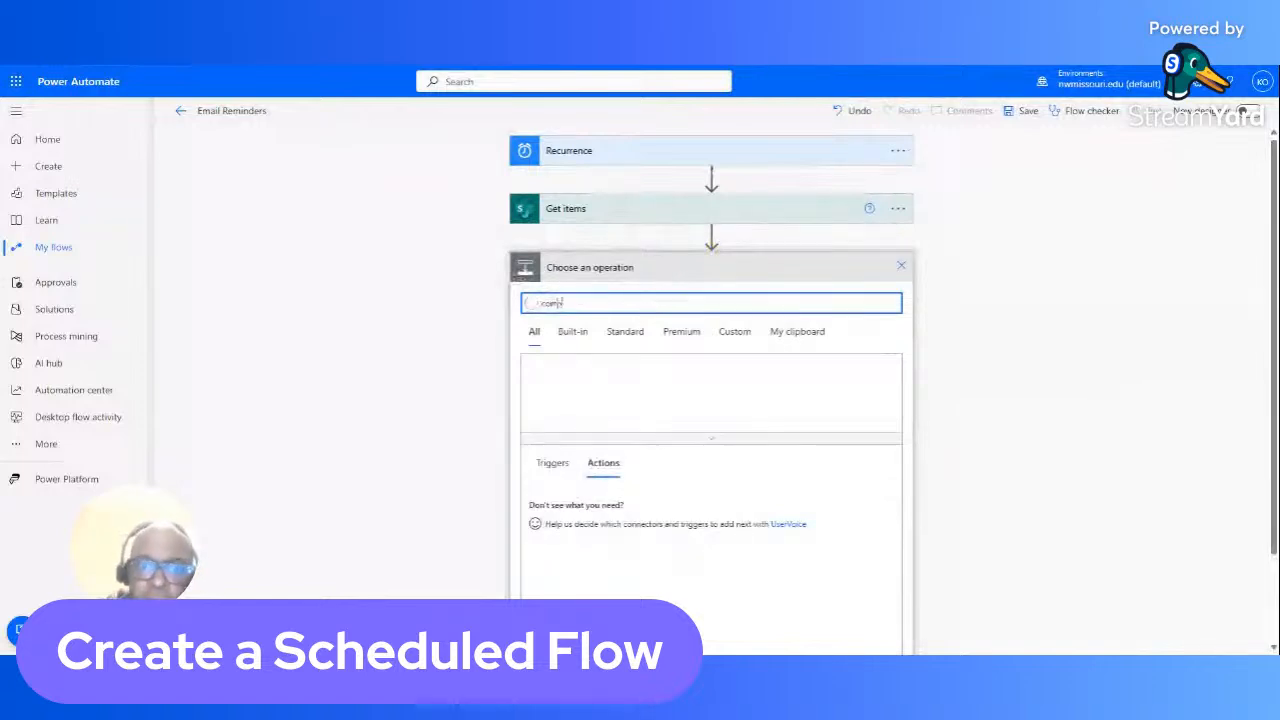
text(ose)
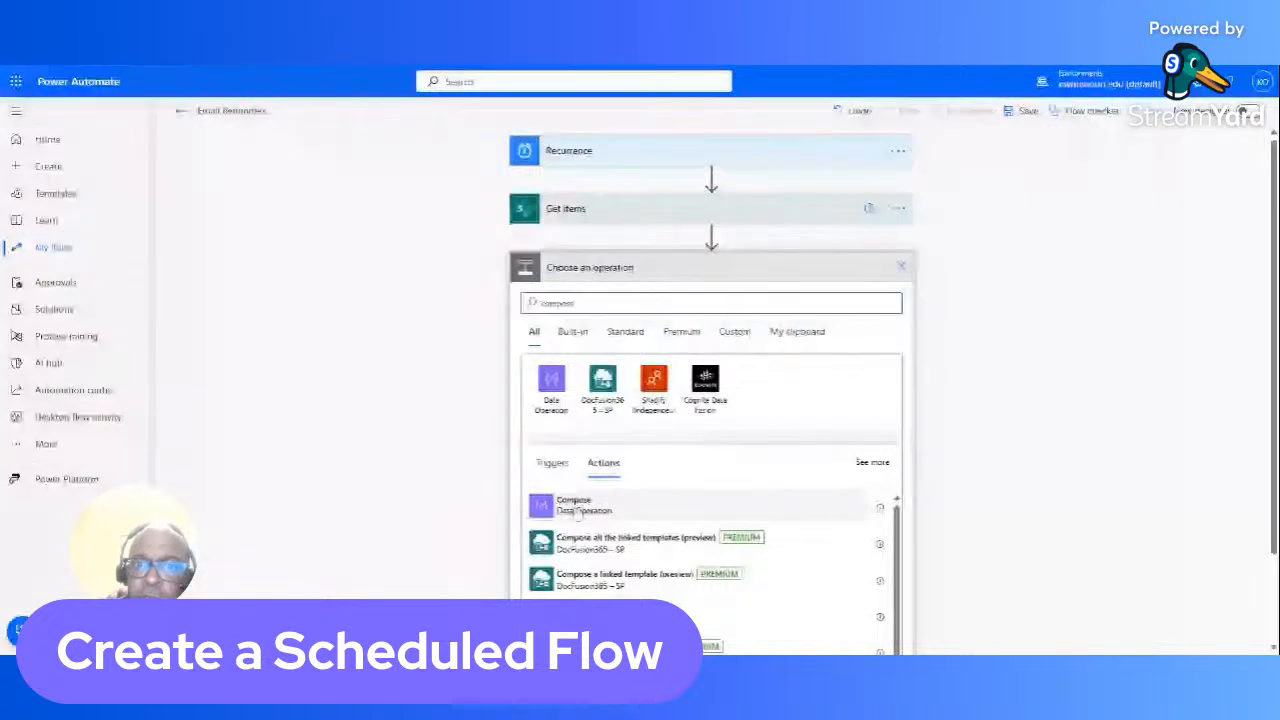
click(577, 507)
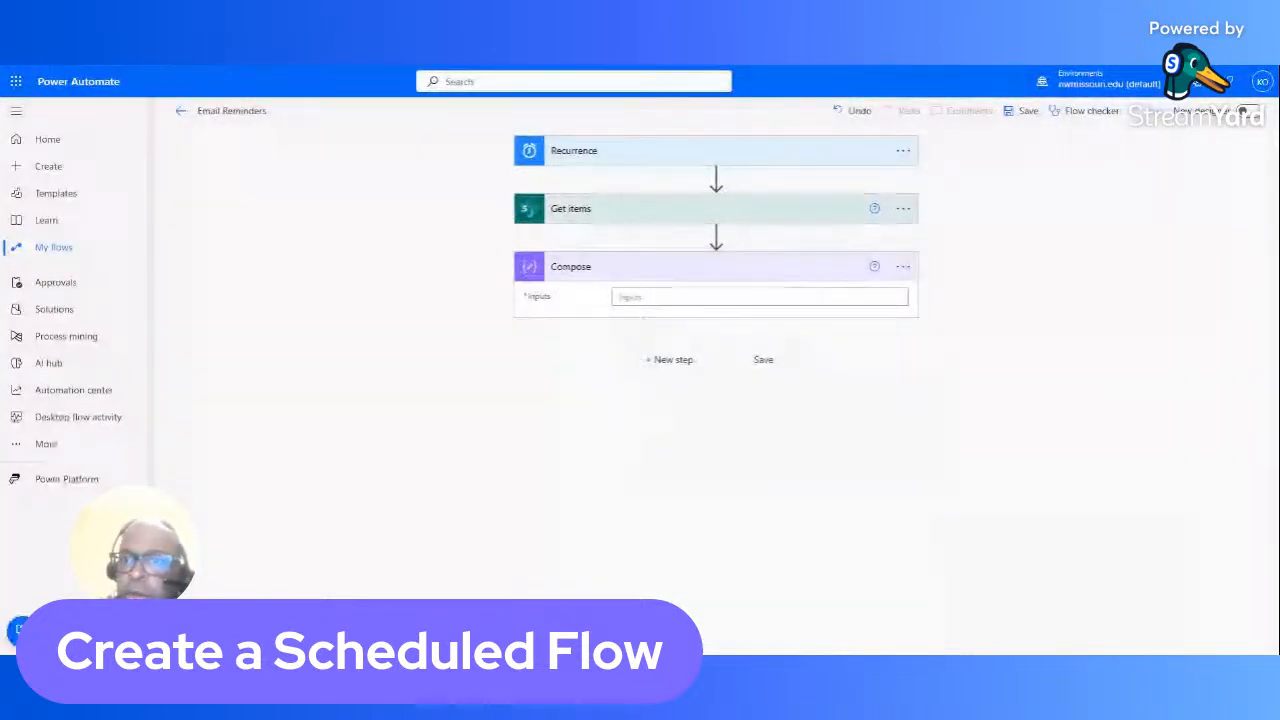
click(903, 266)
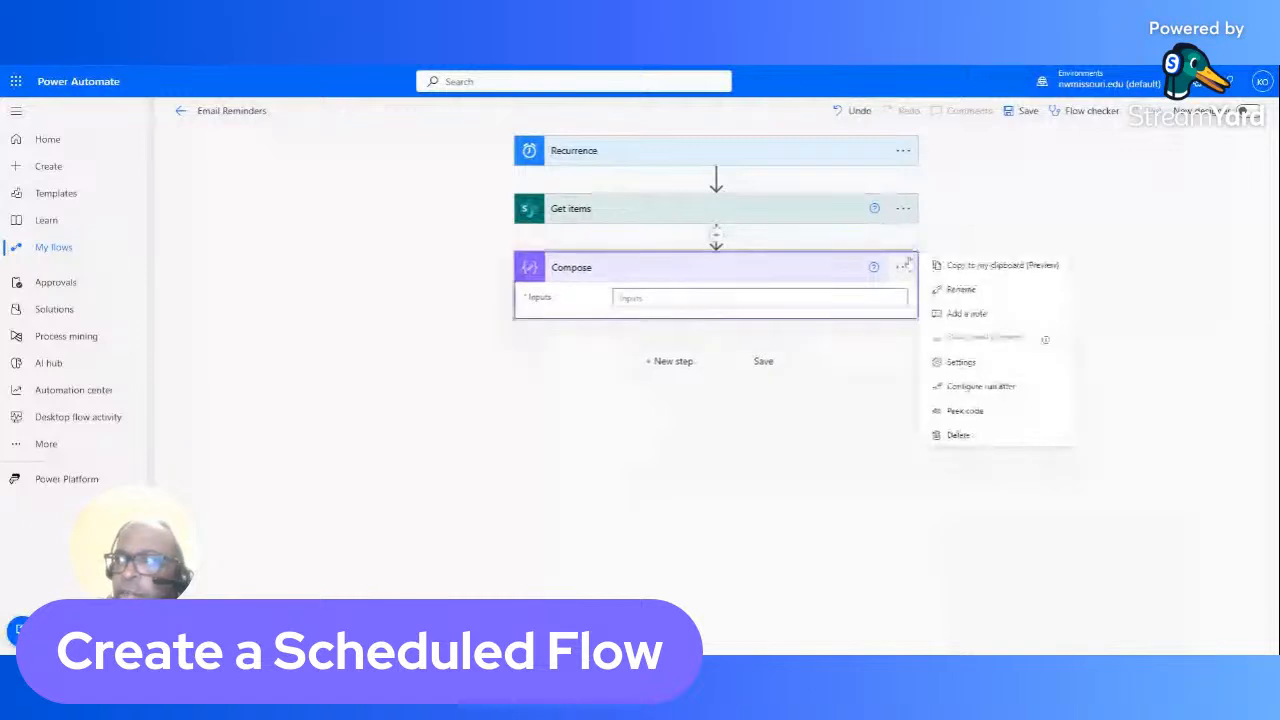
click(961, 289)
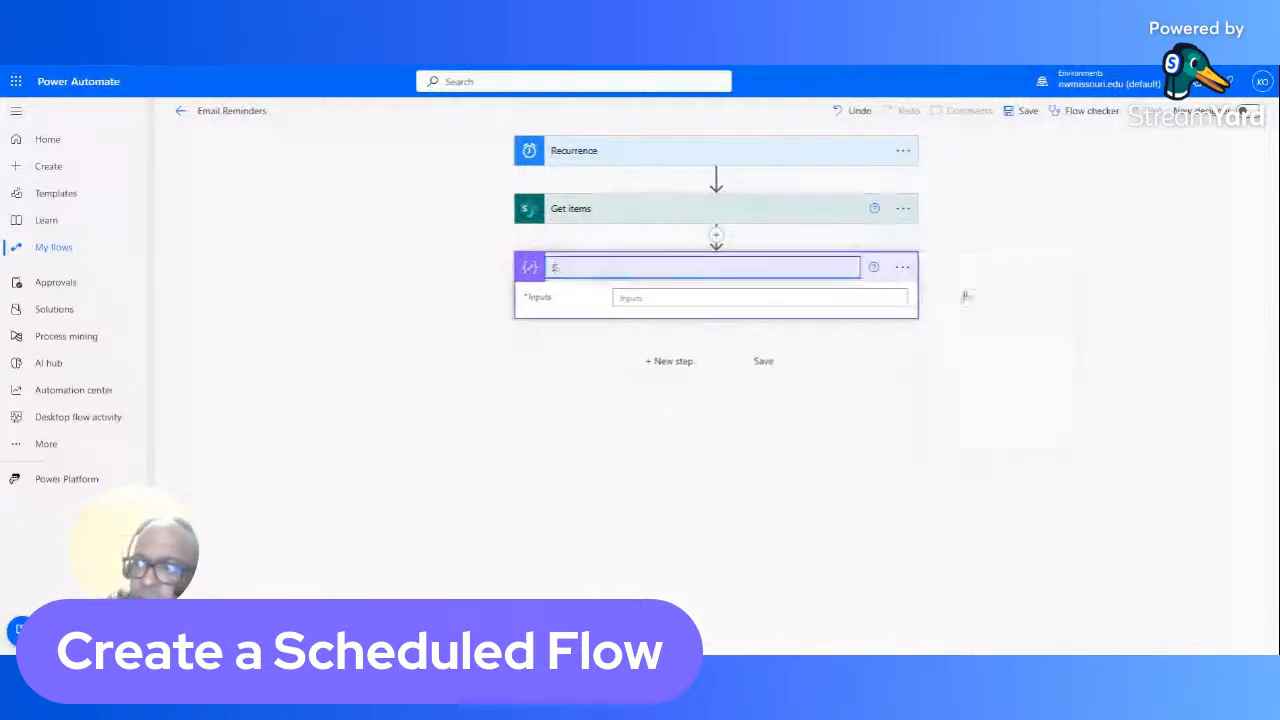
text(3Month)
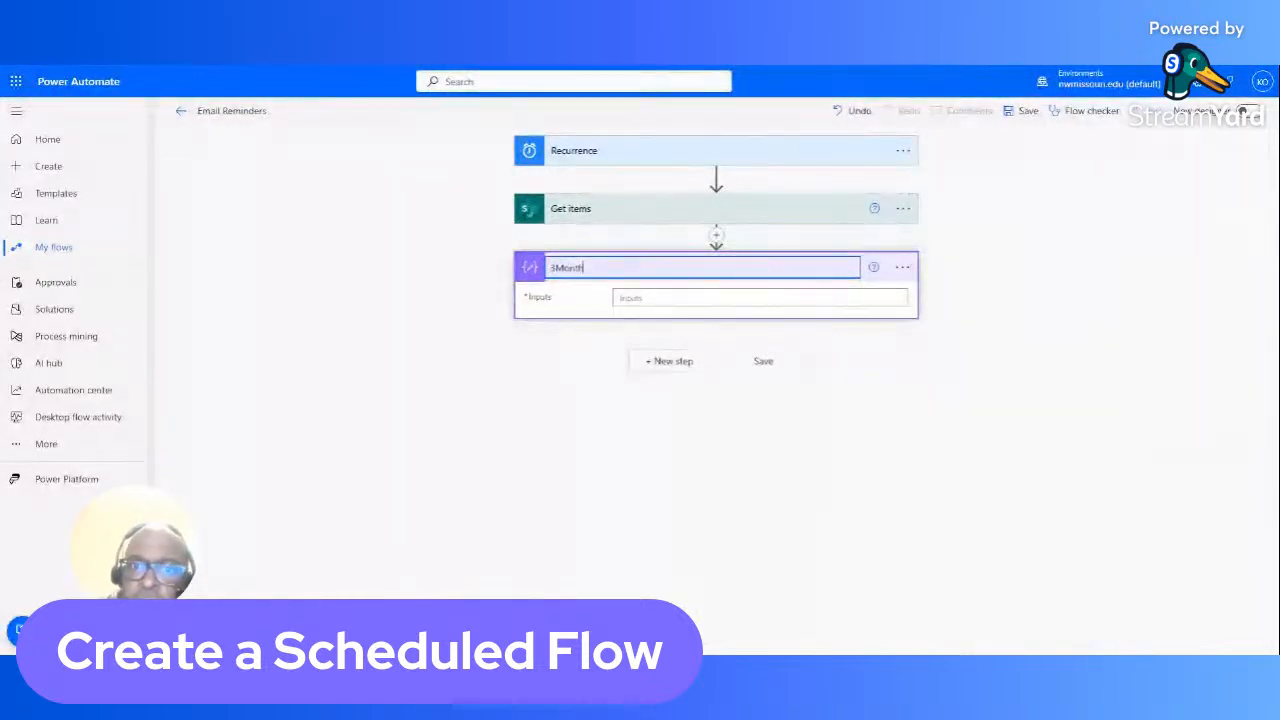
Step: Use the value list from Get items as the only input of the 3Month action
click(700, 298)
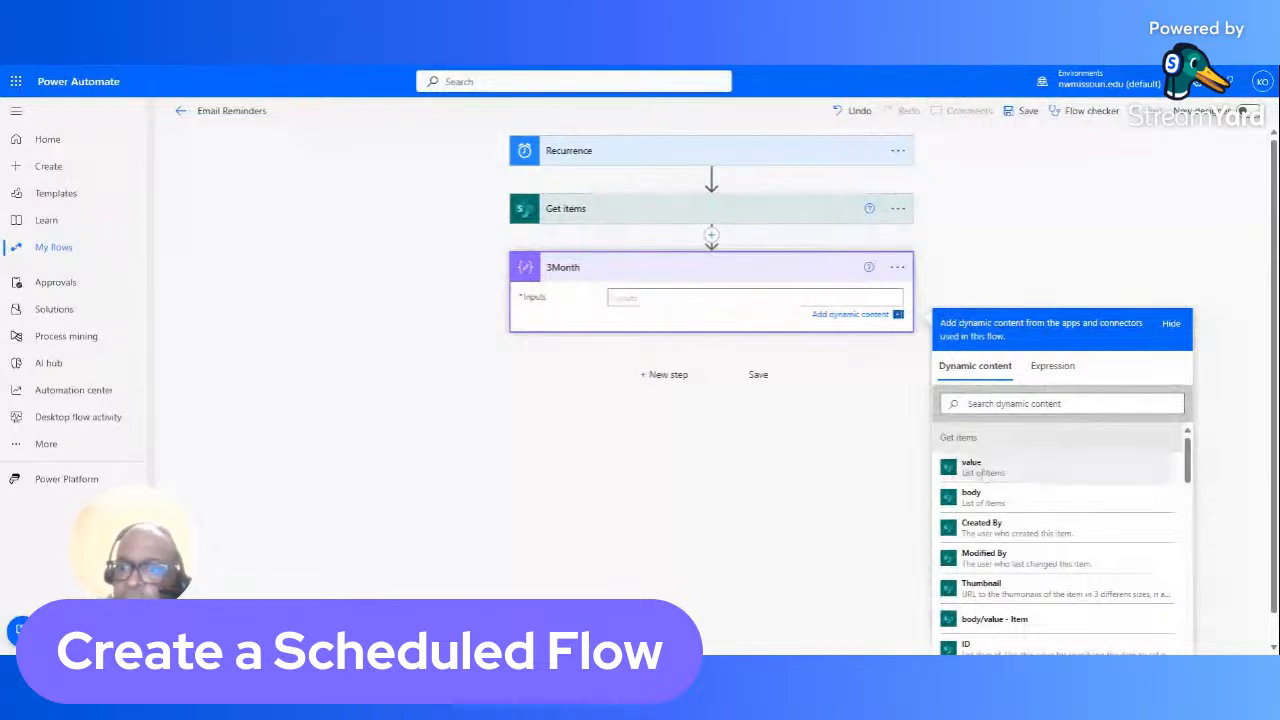
click(975, 467)
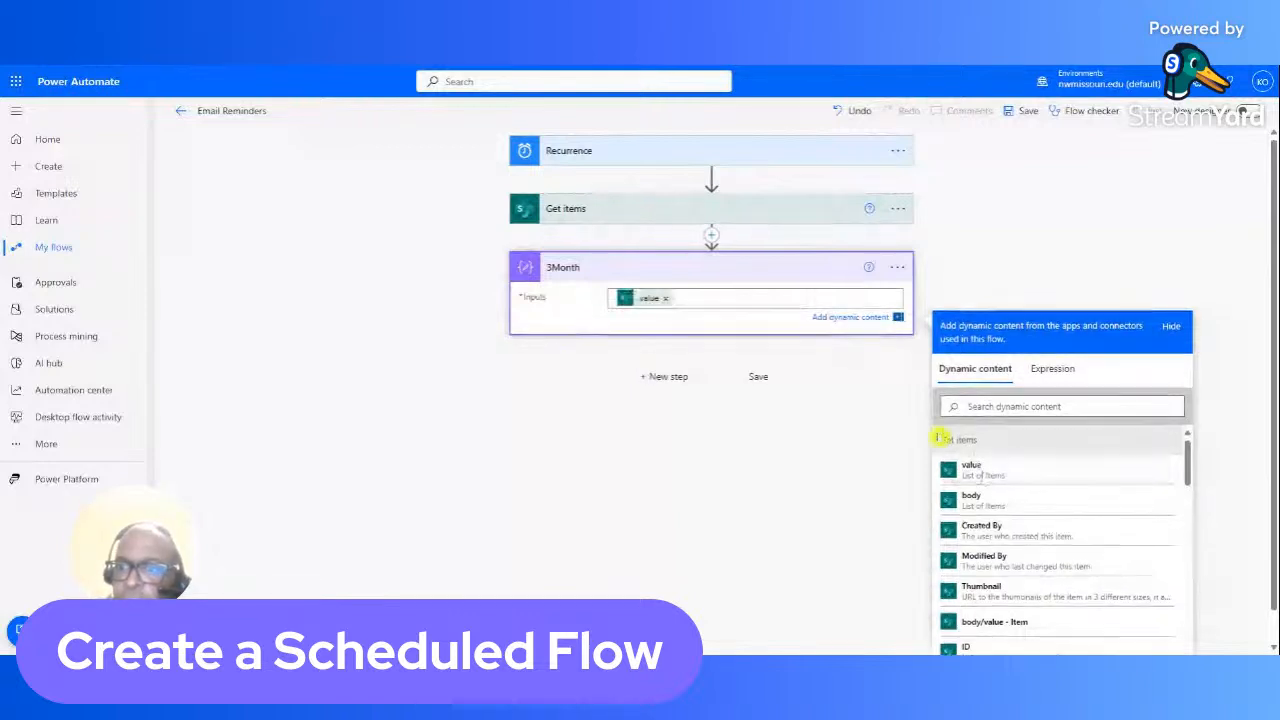
click(975, 467)
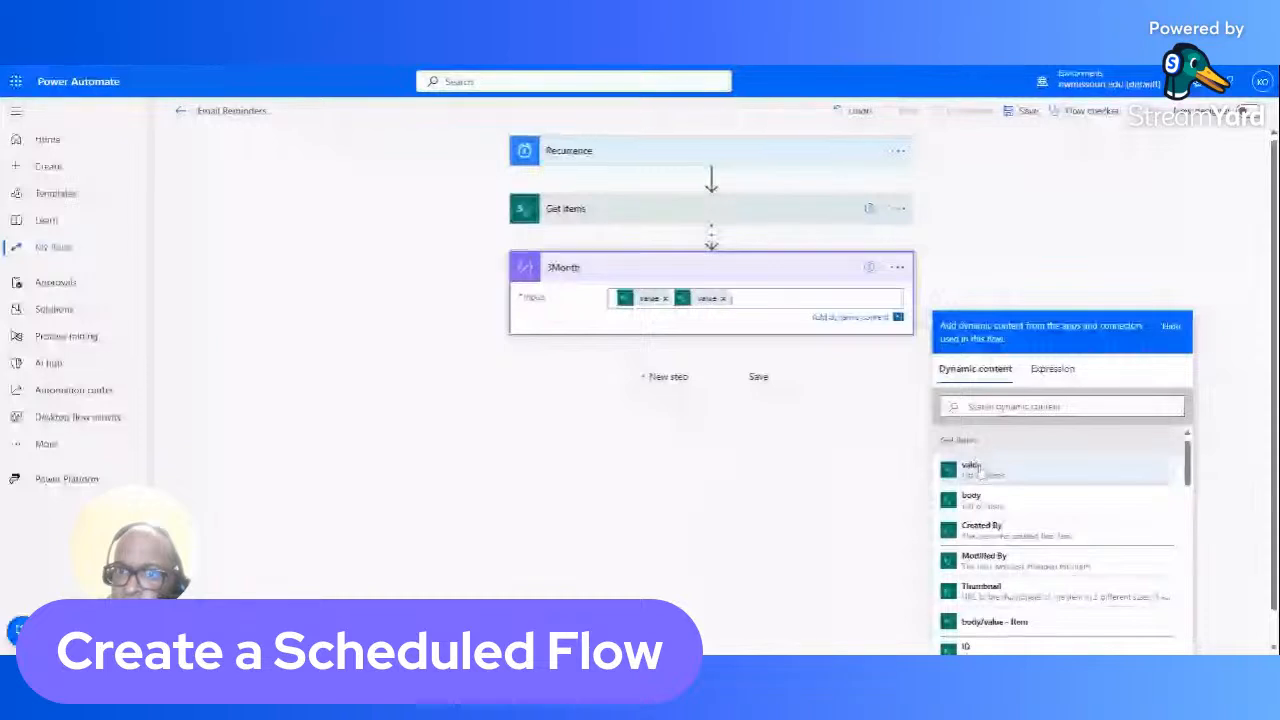
click(722, 298)
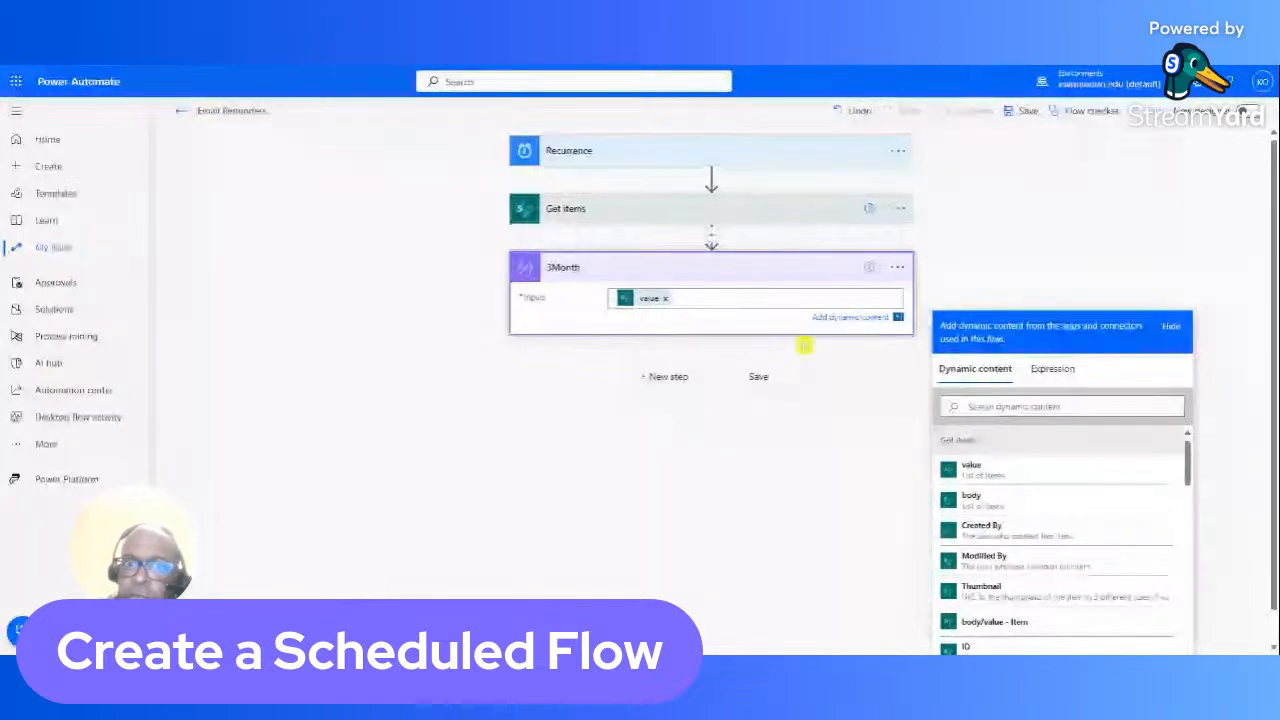
click(739, 273)
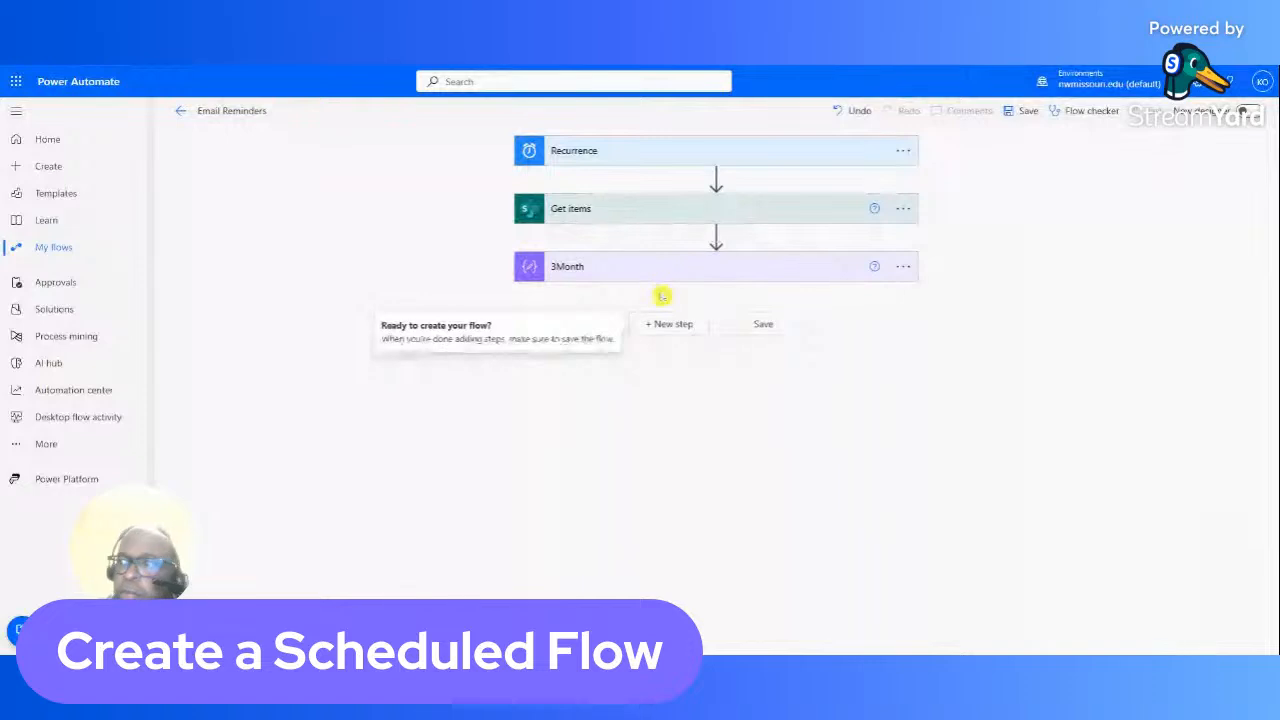
Step: Add a second Data Operation Compose action after 3Month and rename it Convert3Month
click(670, 326)
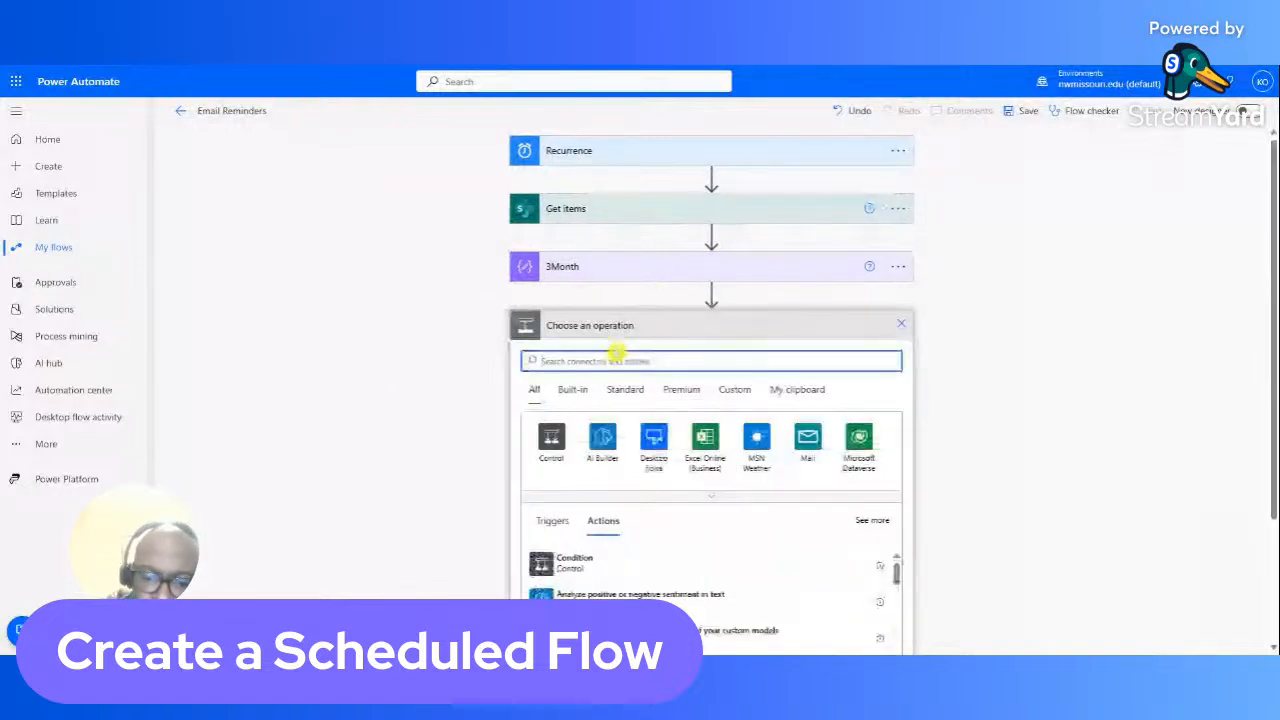
text(compose)
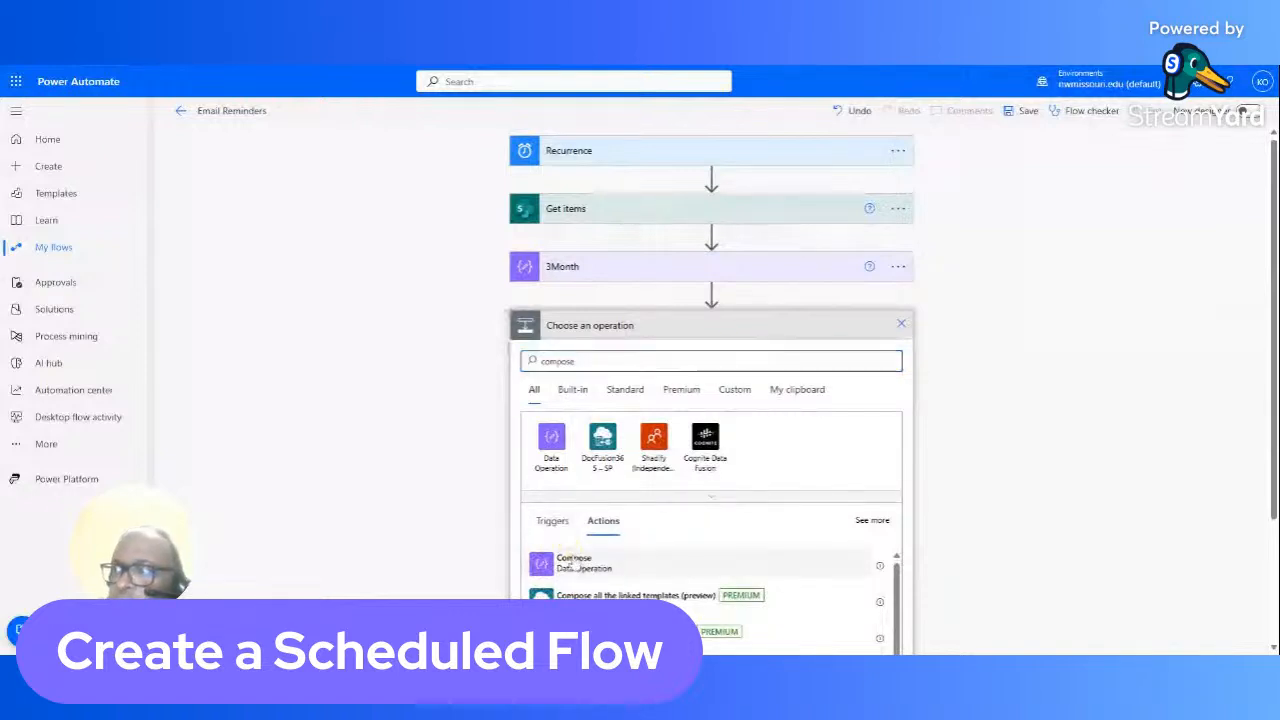
click(575, 562)
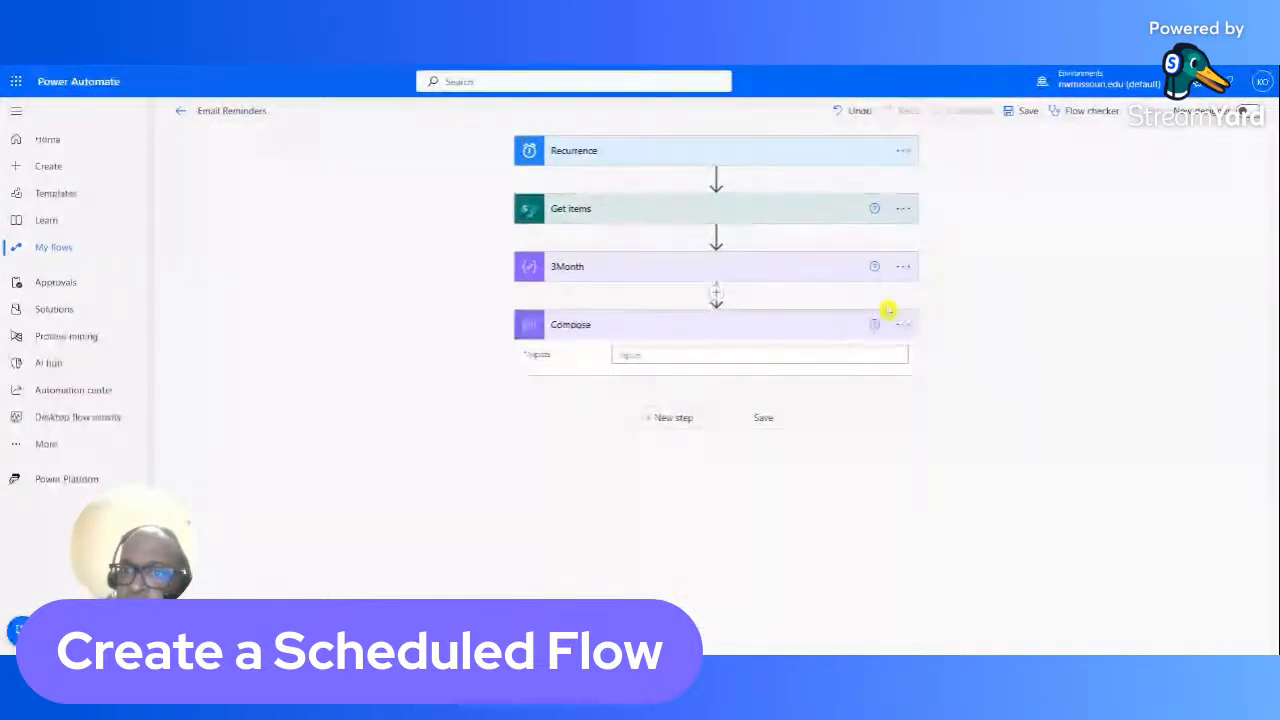
click(903, 326)
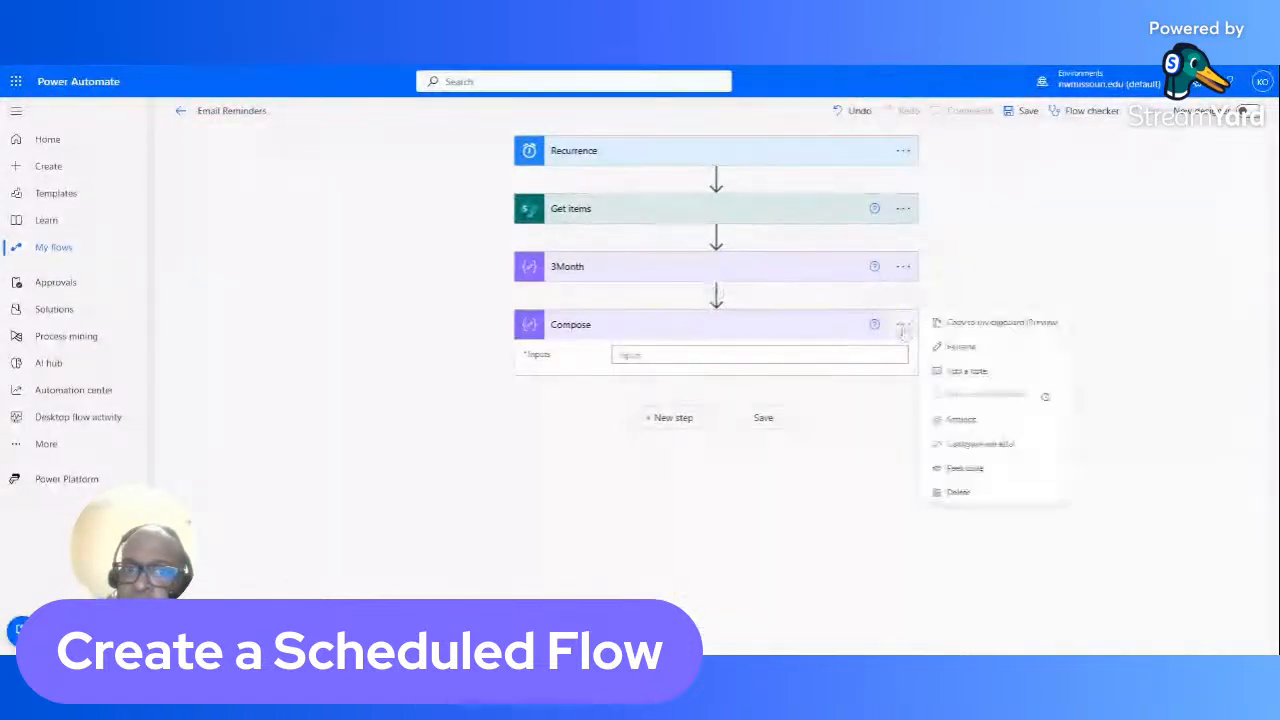
click(955, 347)
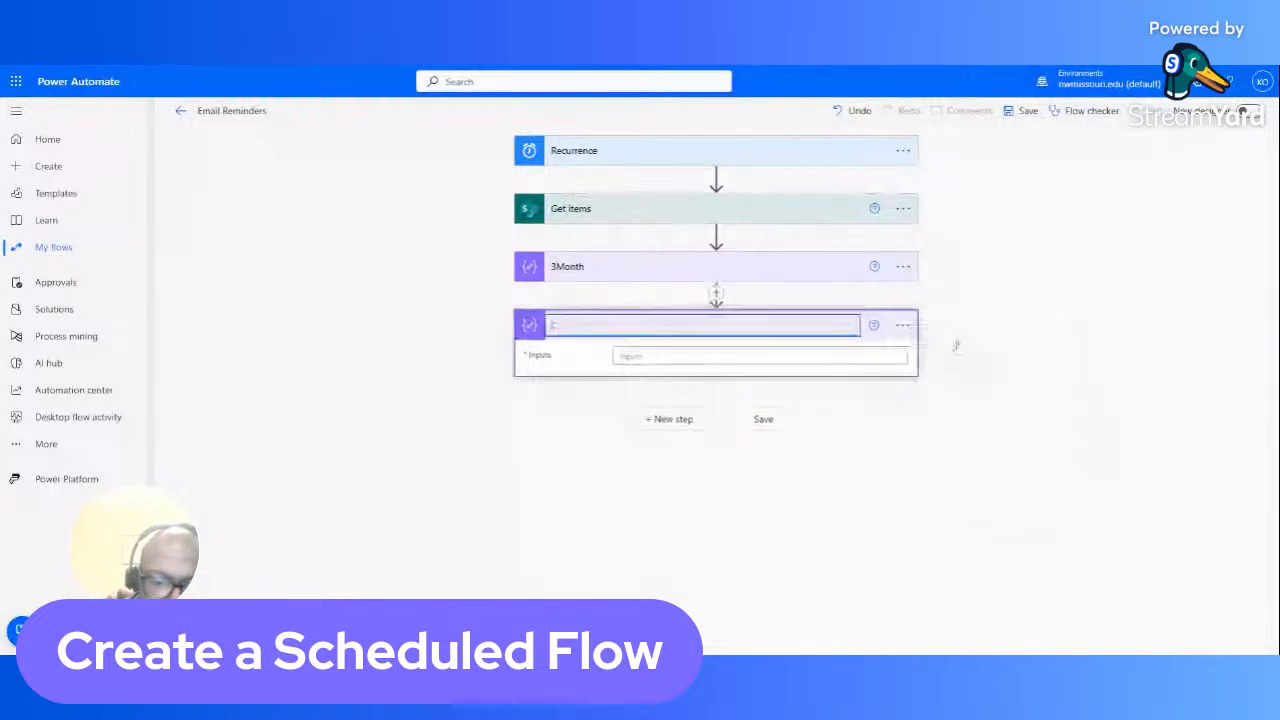
text(Create)
text(t)
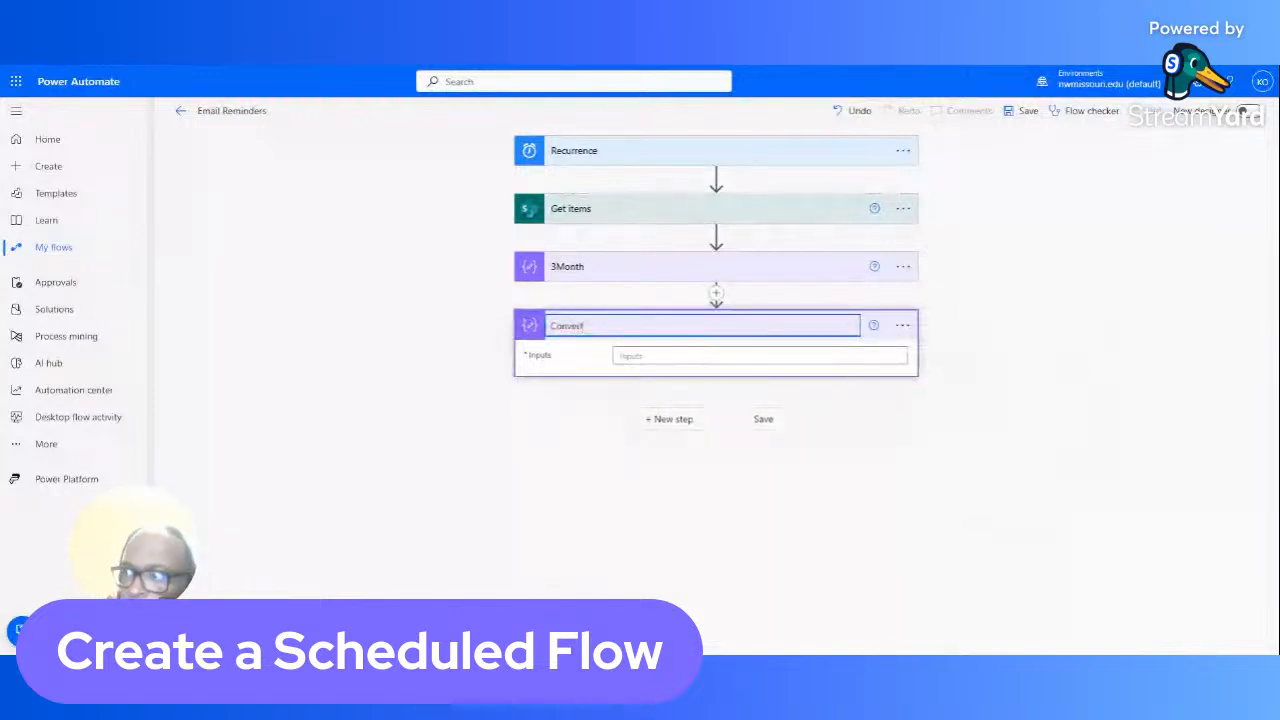
text(3M)
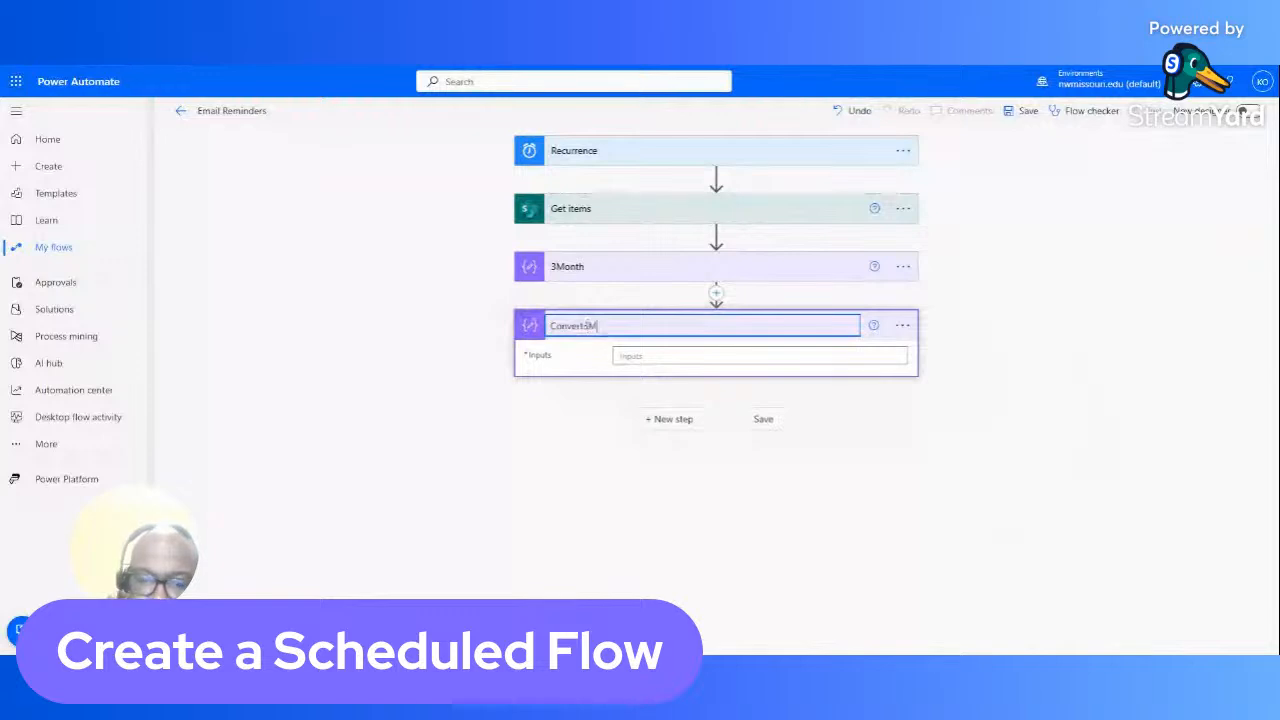
text(onth)
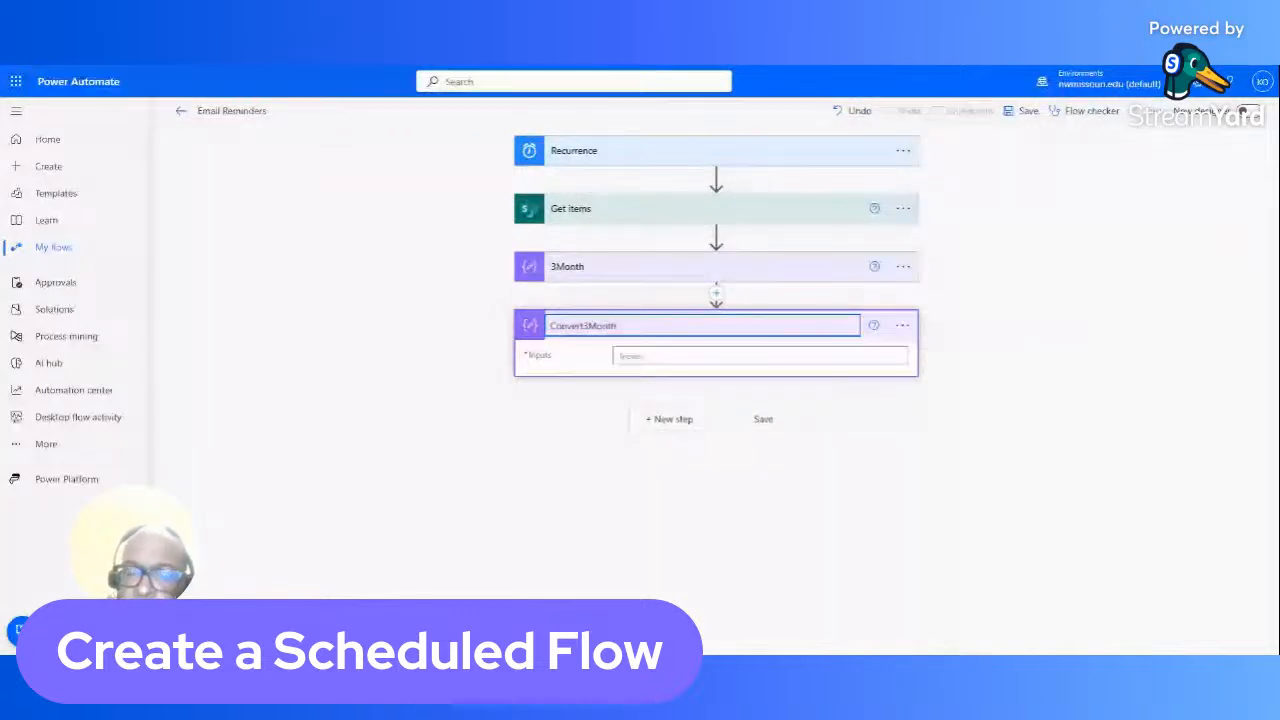
click(648, 356)
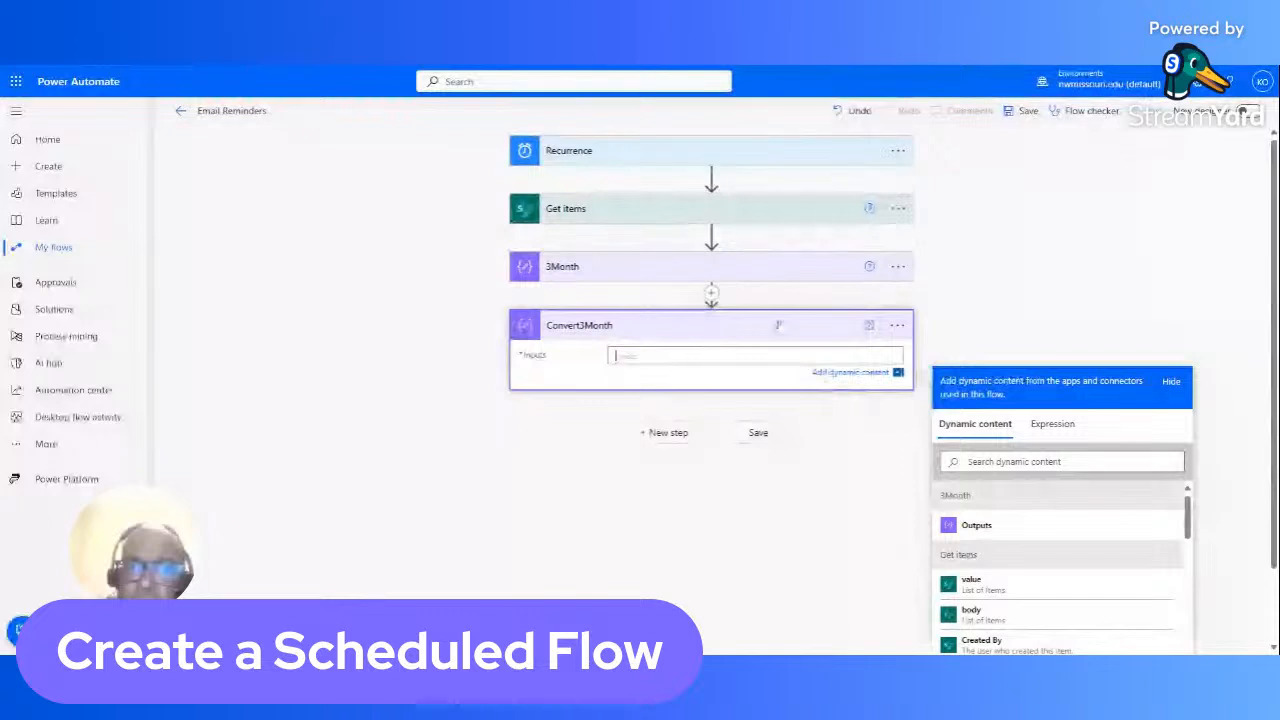
Step: Replace the value token in the 3Month action's inputs with an individual item field from Get items
click(729, 270)
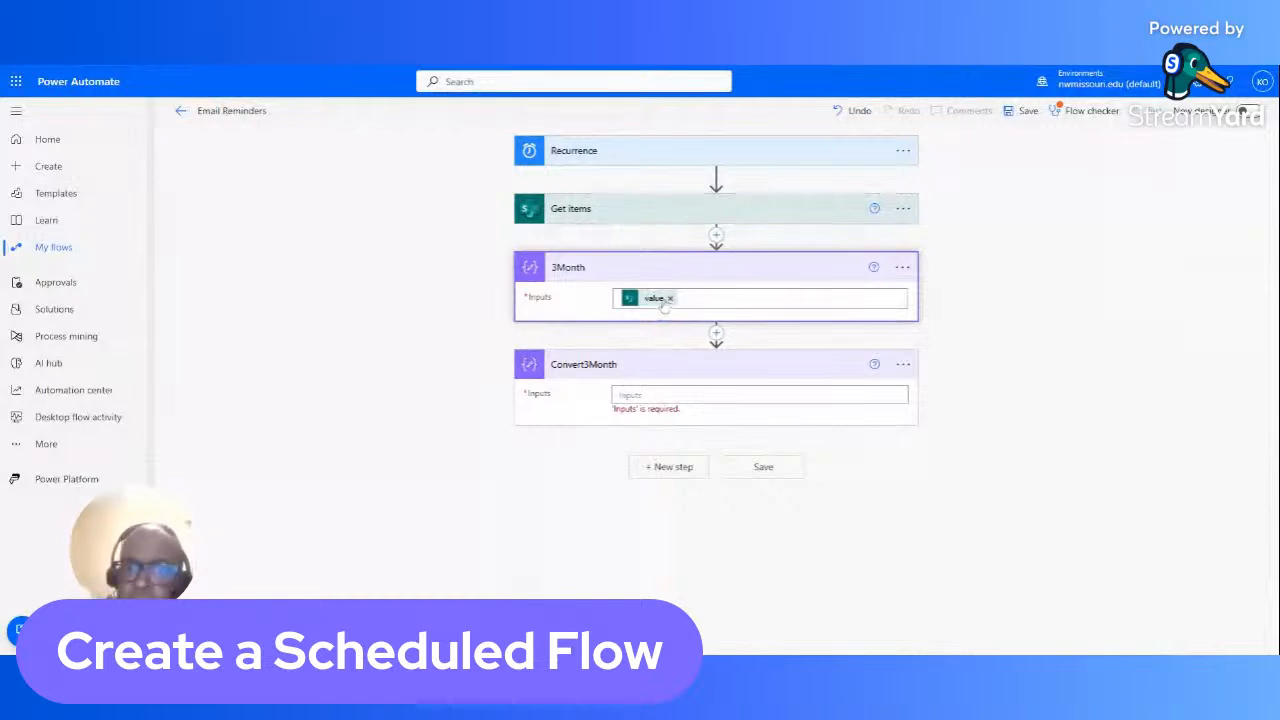
click(665, 306)
click(670, 298)
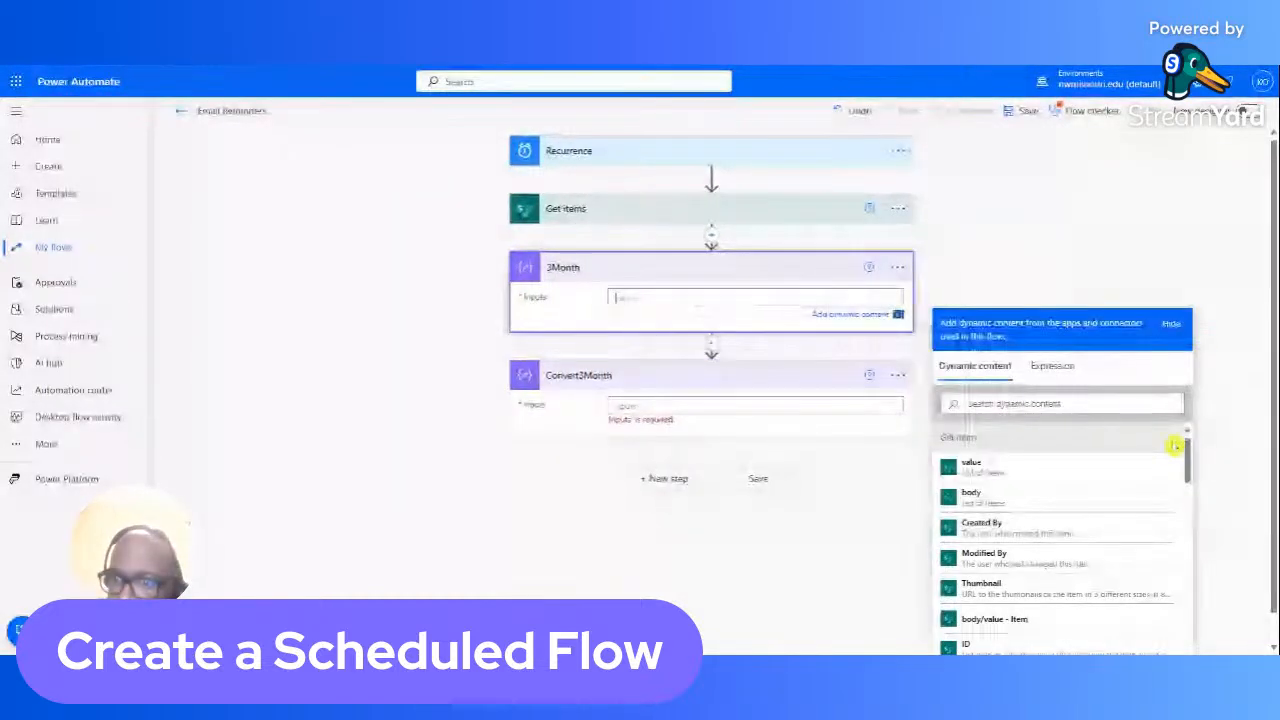
drag(1188, 463, 1191, 506)
click(1030, 475)
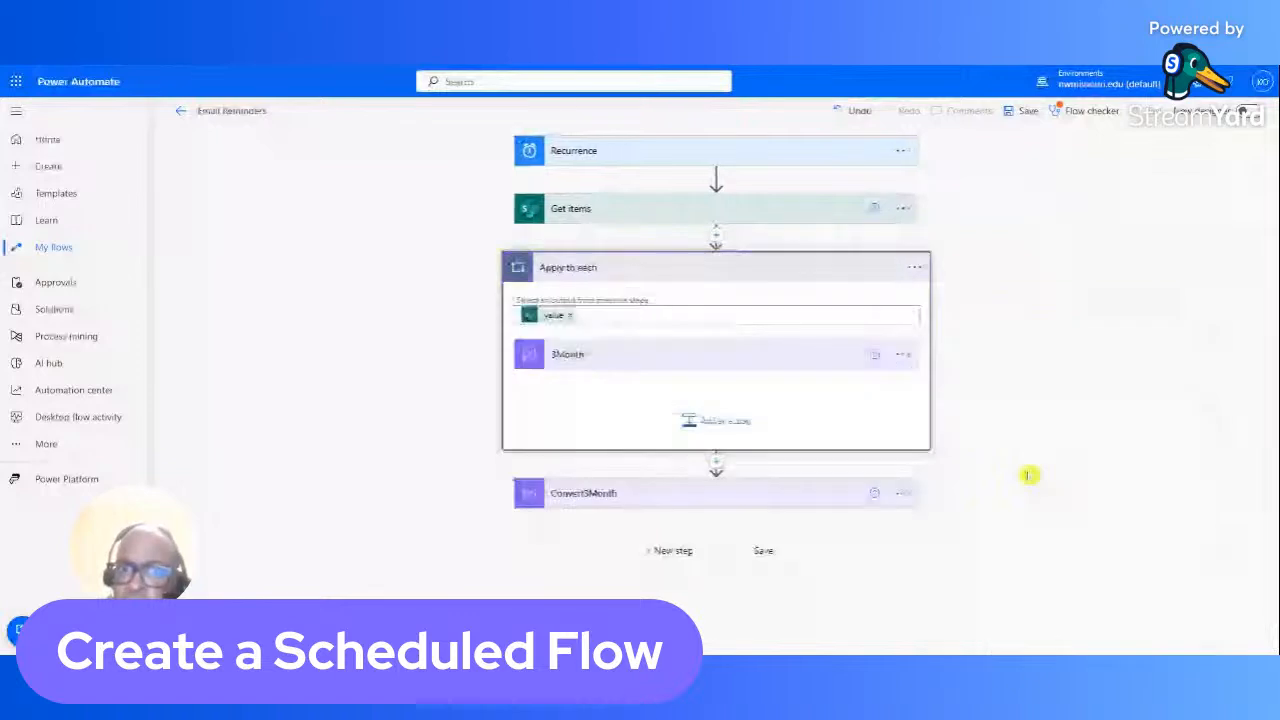
Step: Delete the Convert3Month action that sits outside the Apply to each loop
click(905, 492)
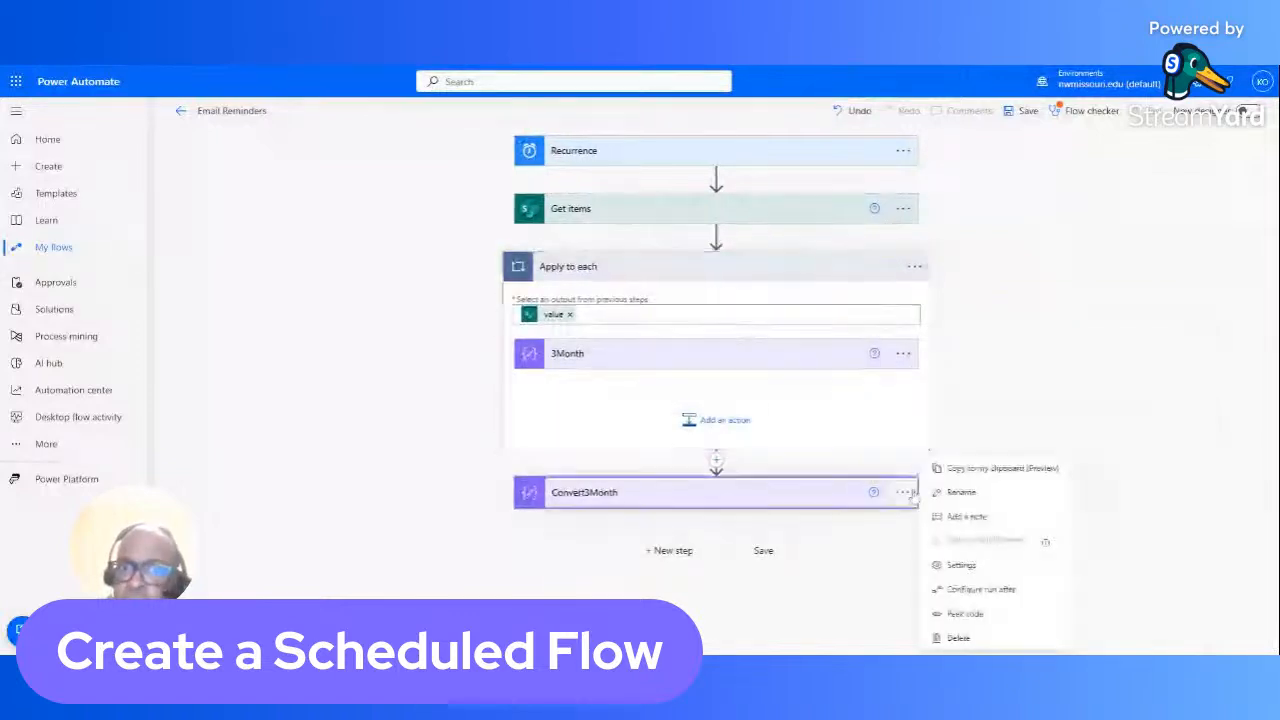
click(846, 494)
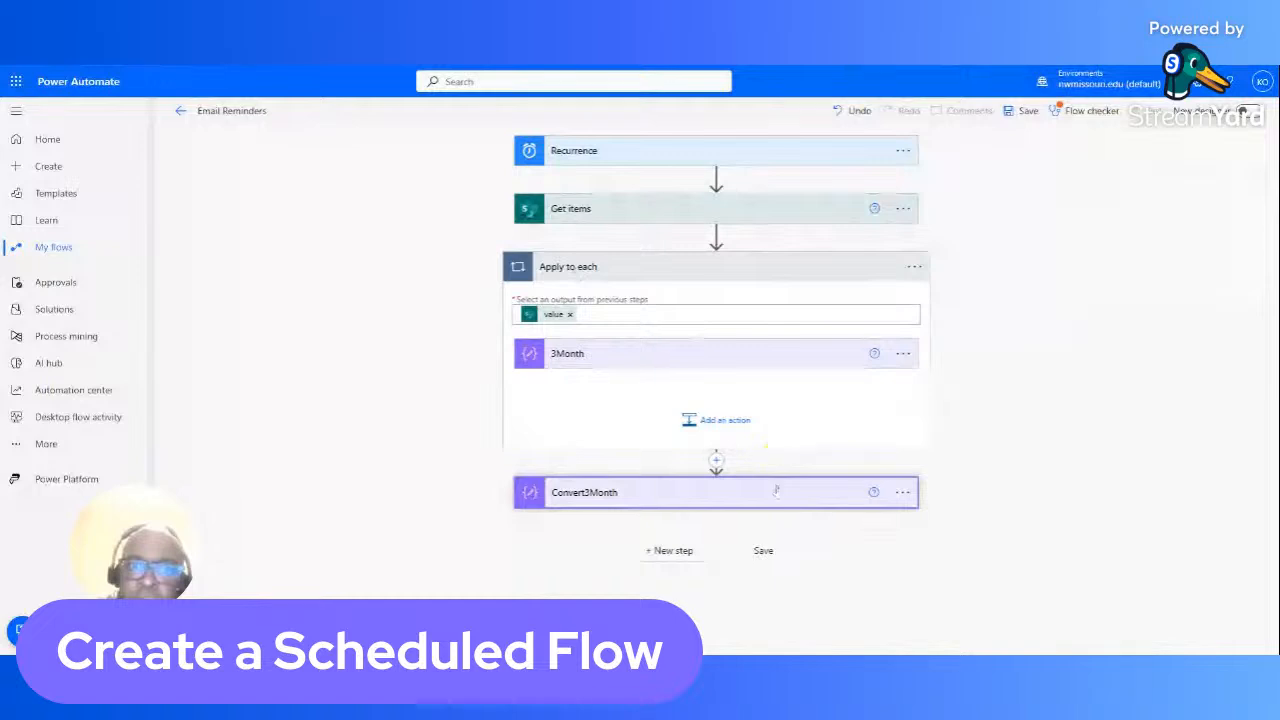
click(905, 494)
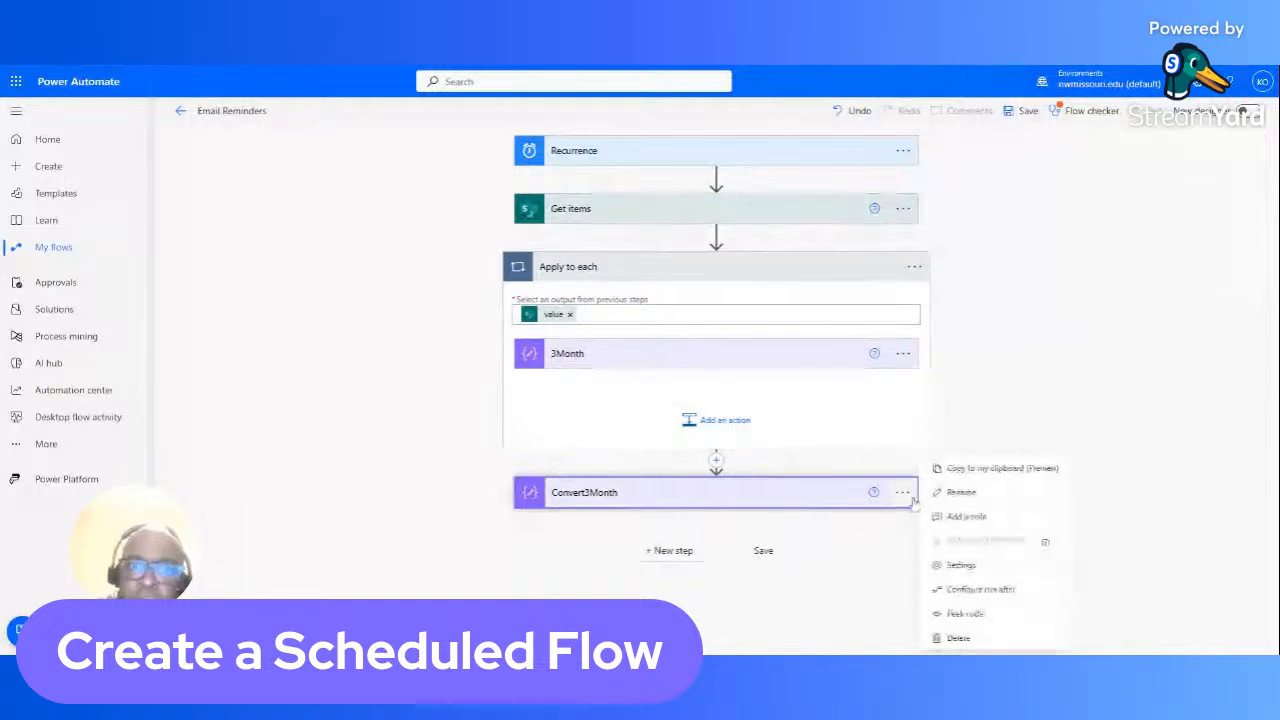
click(940, 610)
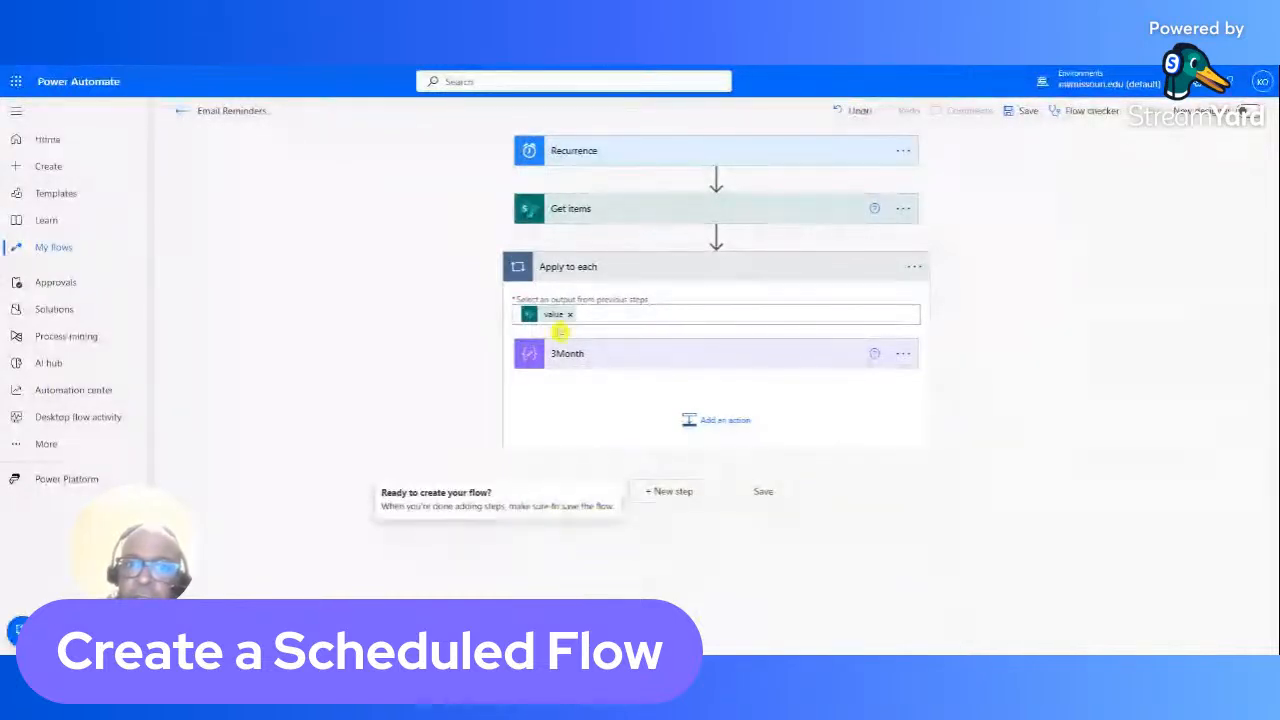
Step: Add a Data Operation Compose action after 3Month inside the Apply to each loop and rename it Convert3Month
click(587, 362)
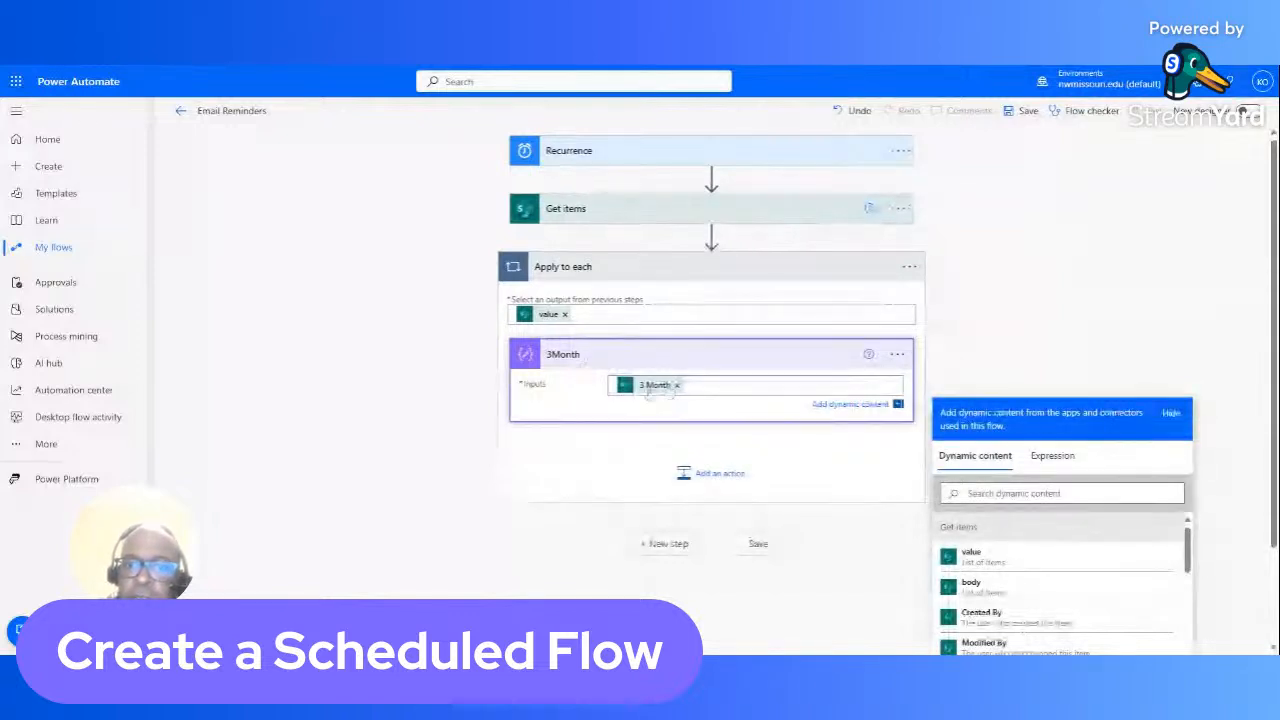
click(736, 361)
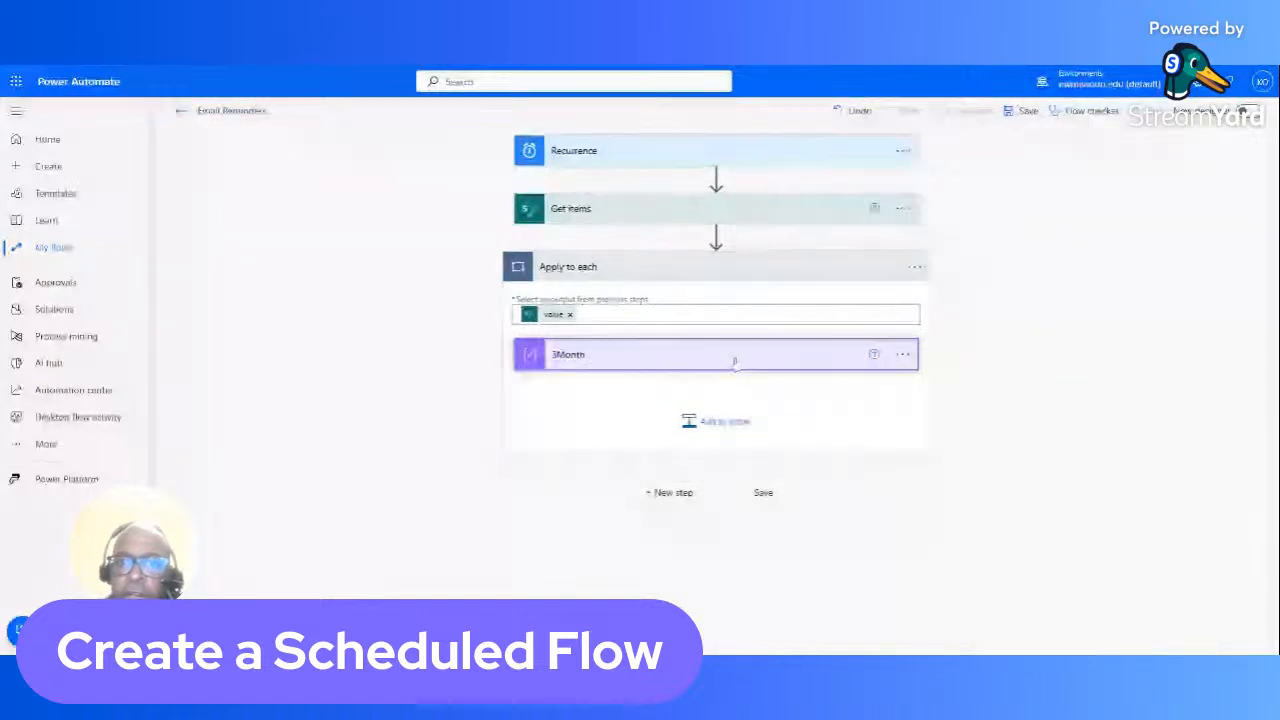
click(718, 421)
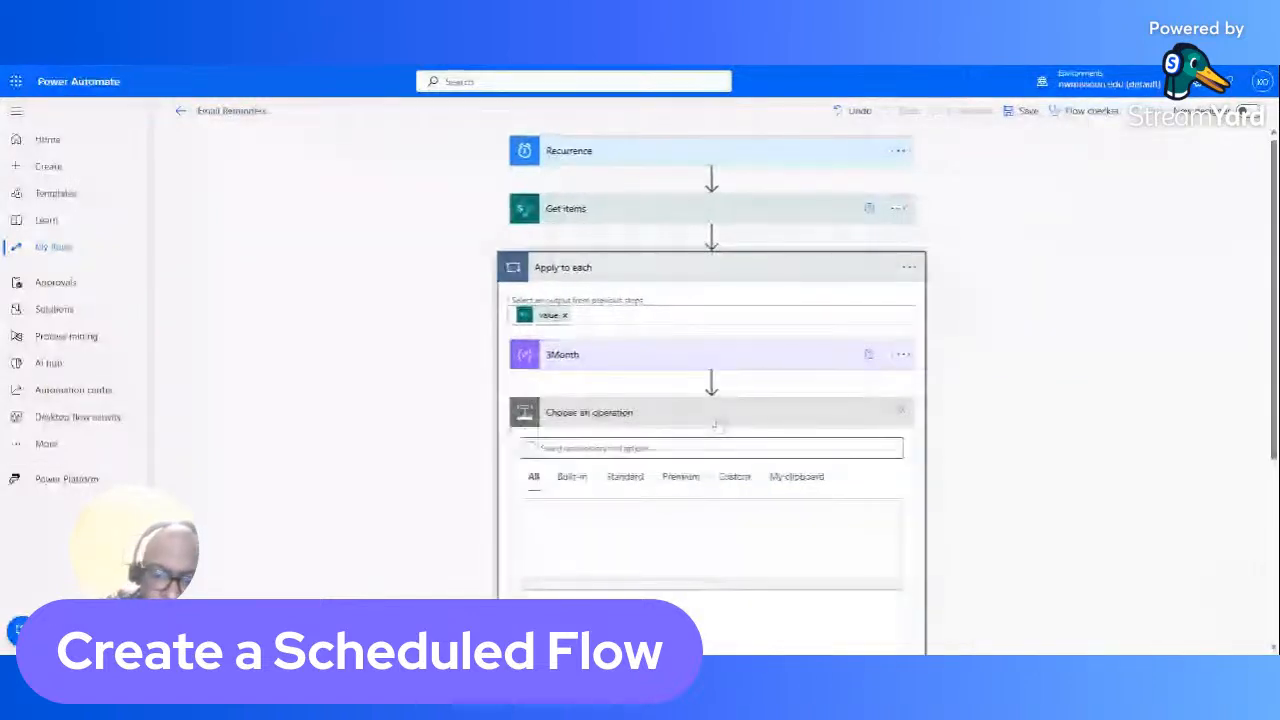
click(662, 432)
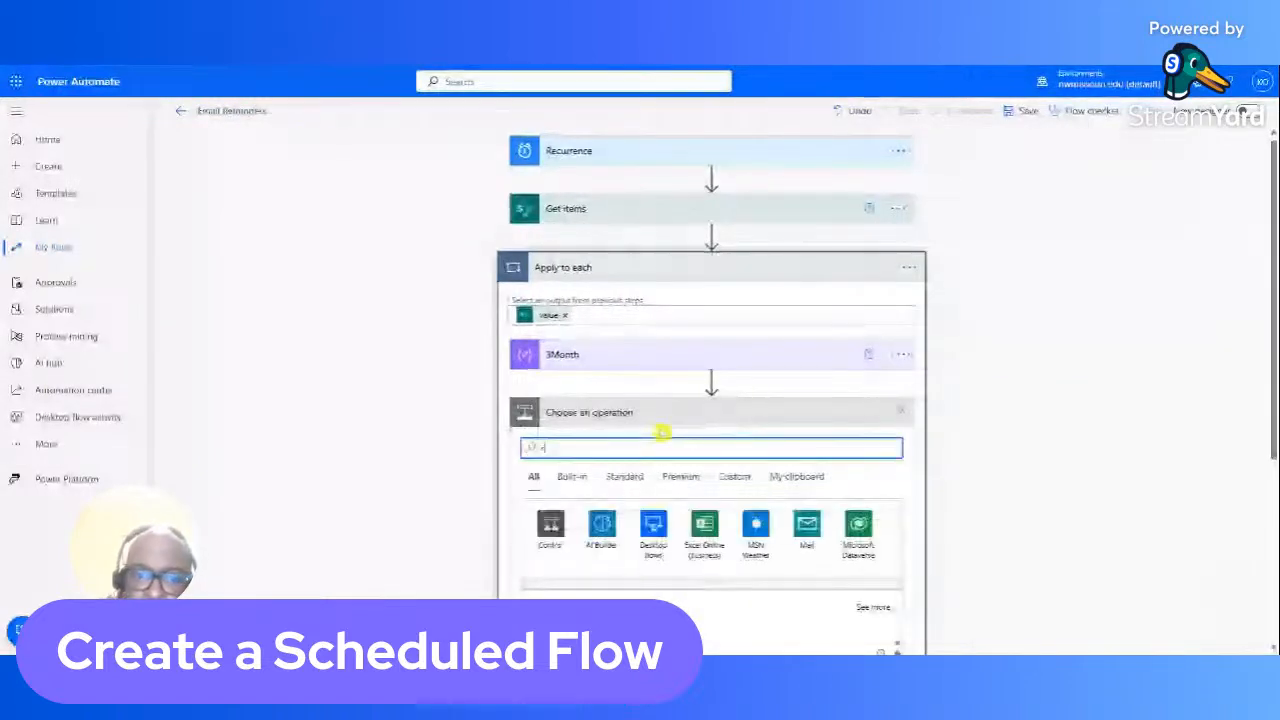
text(compose)
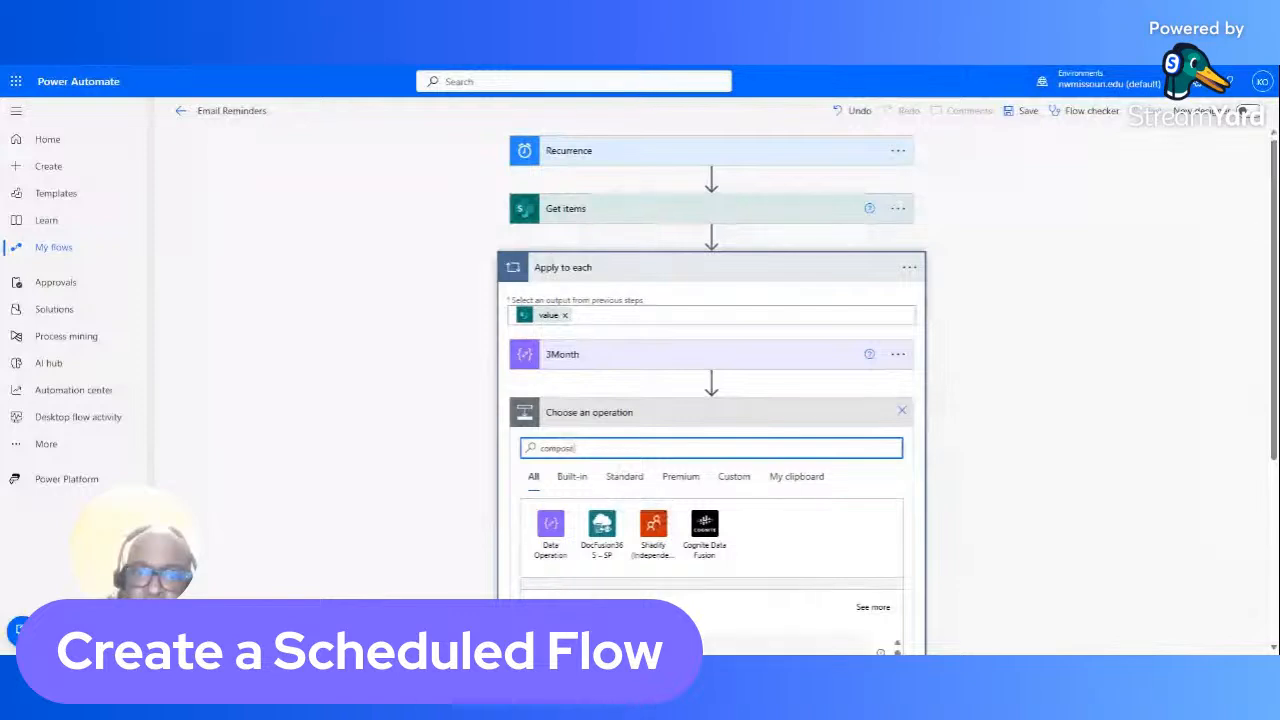
click(660, 646)
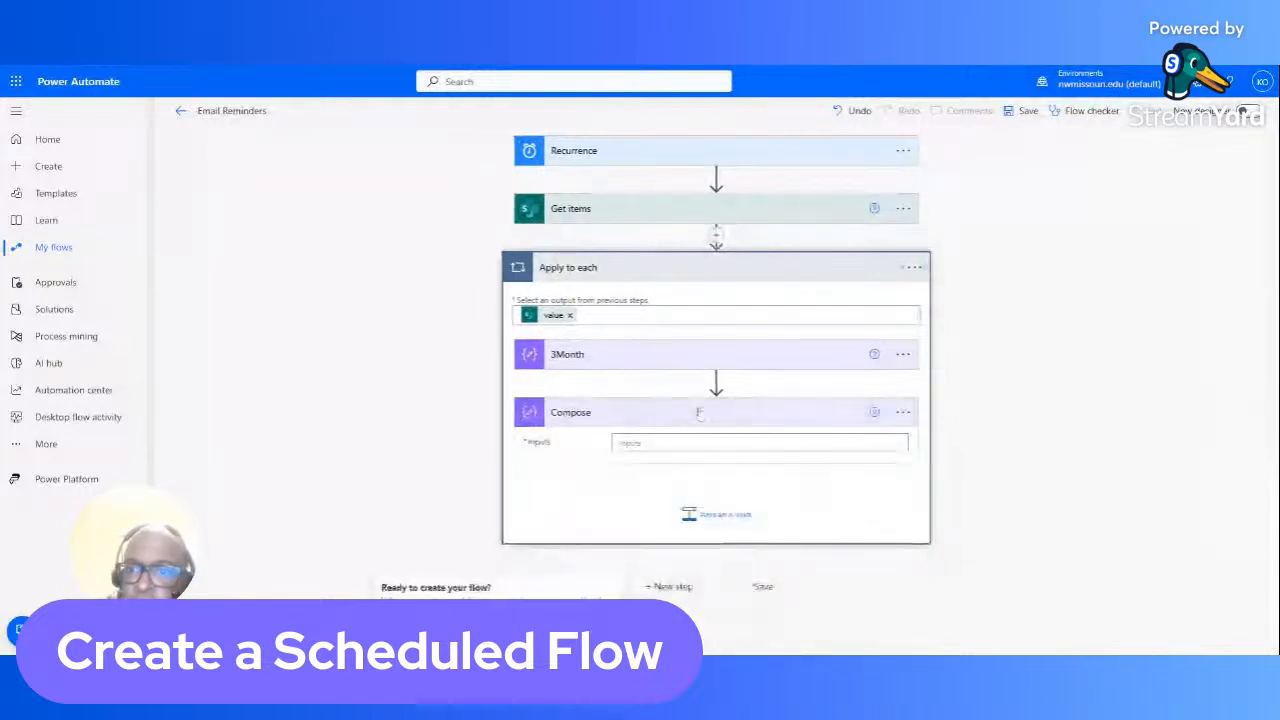
click(904, 412)
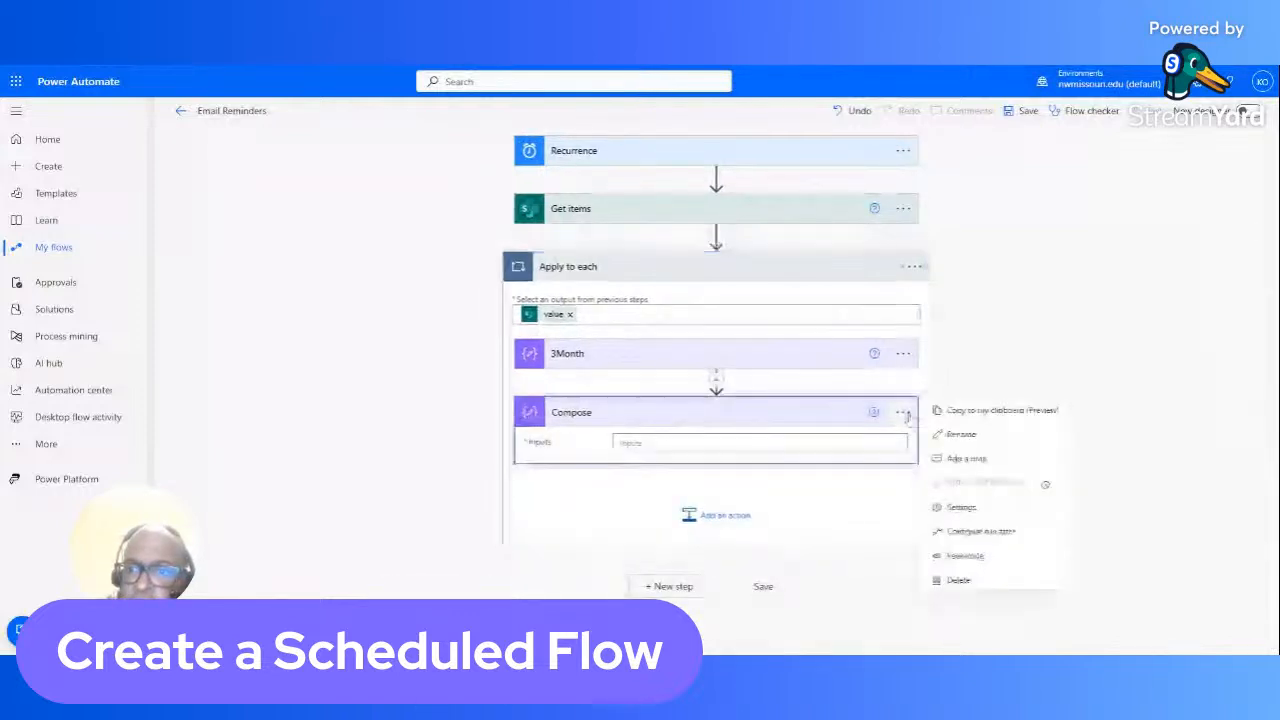
click(961, 434)
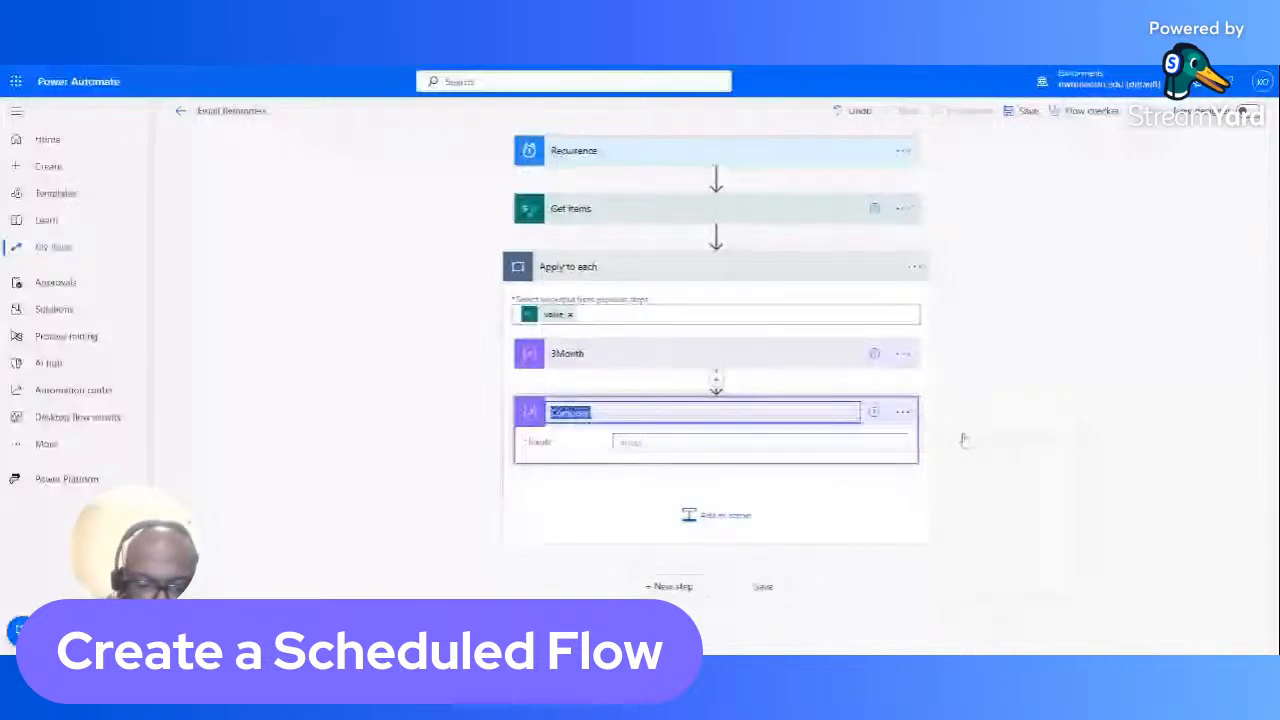
text(Con)
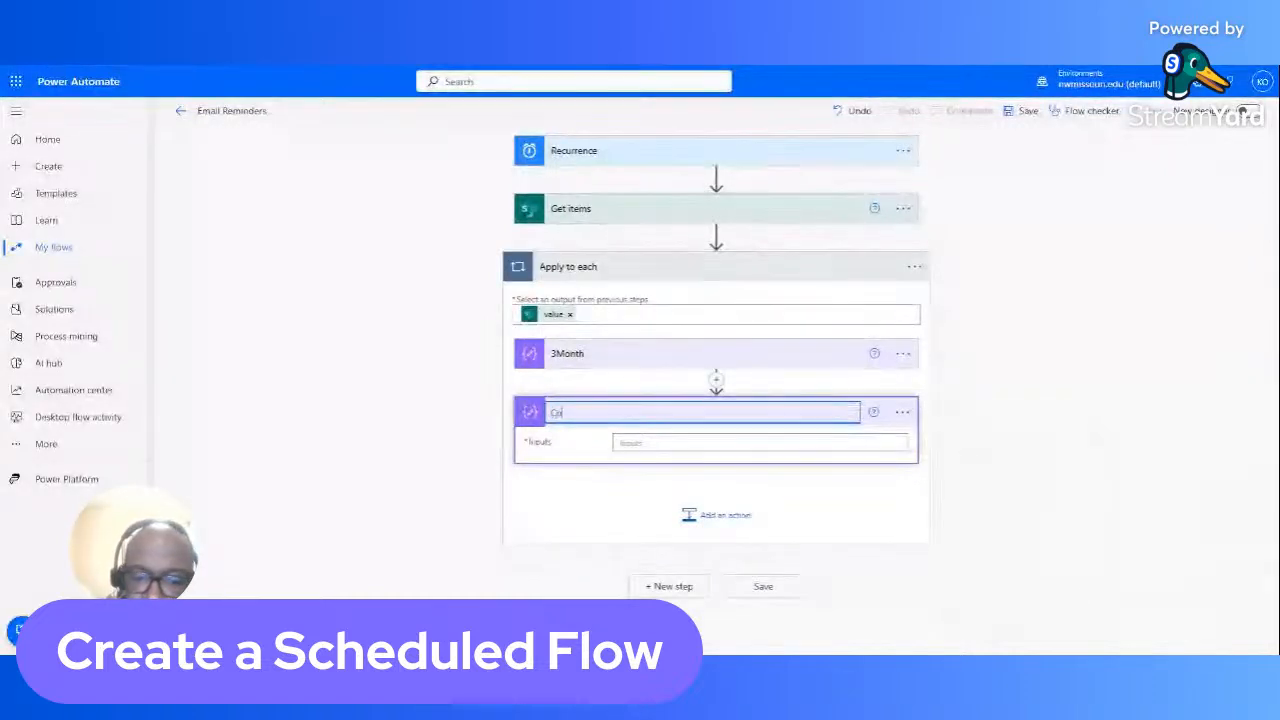
text(vert)
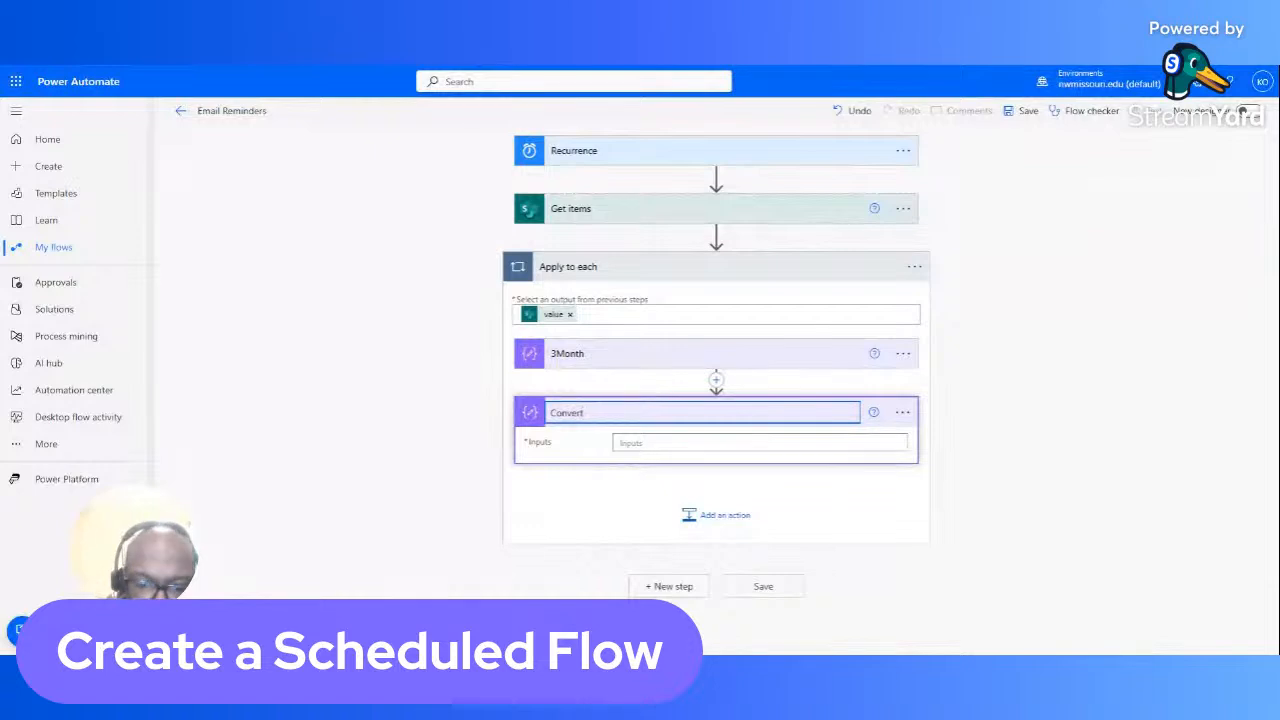
text(3Month)
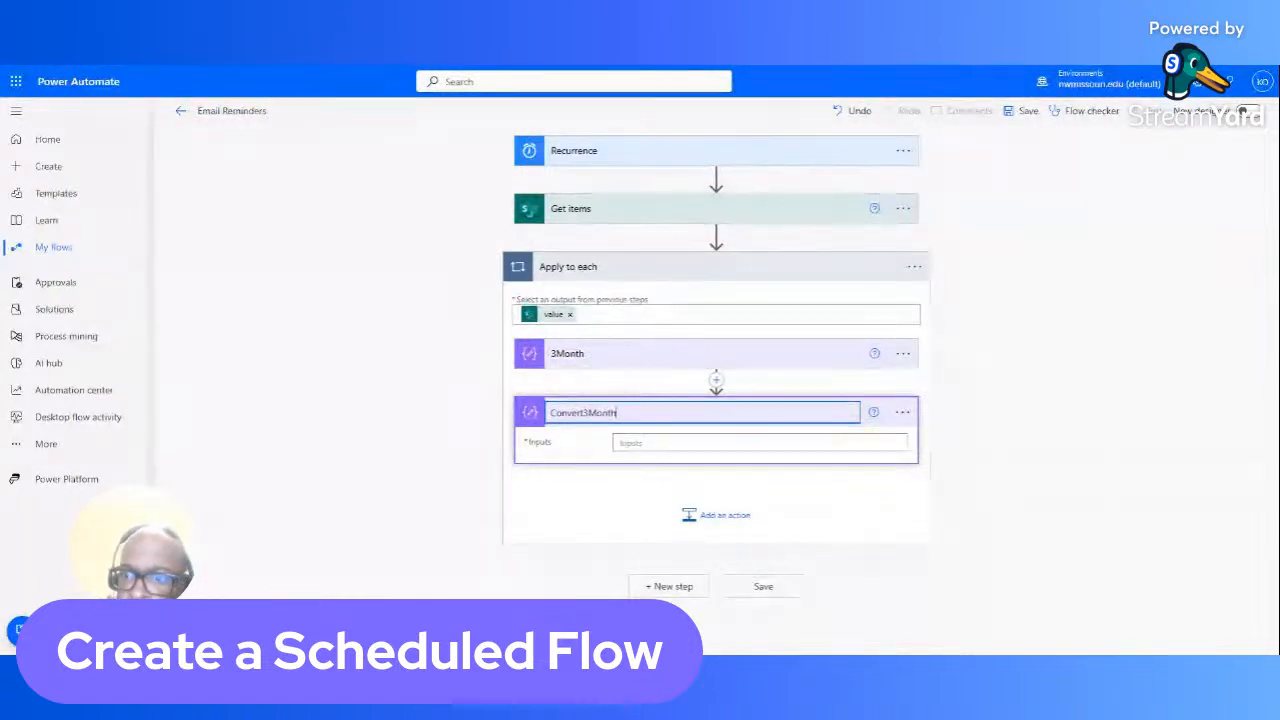
Step: Start a formatDateTime expression for the Convert3Month inputs, with outputs('3Month') as its timestamp
click(764, 443)
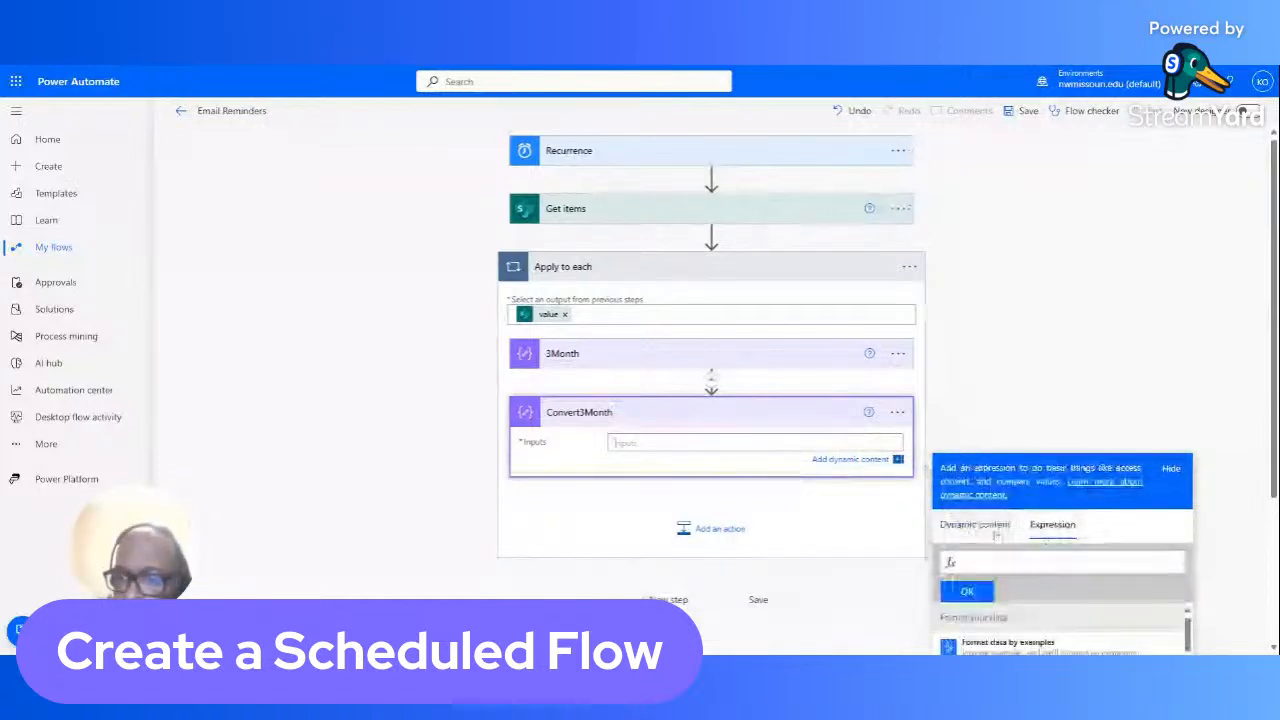
click(985, 558)
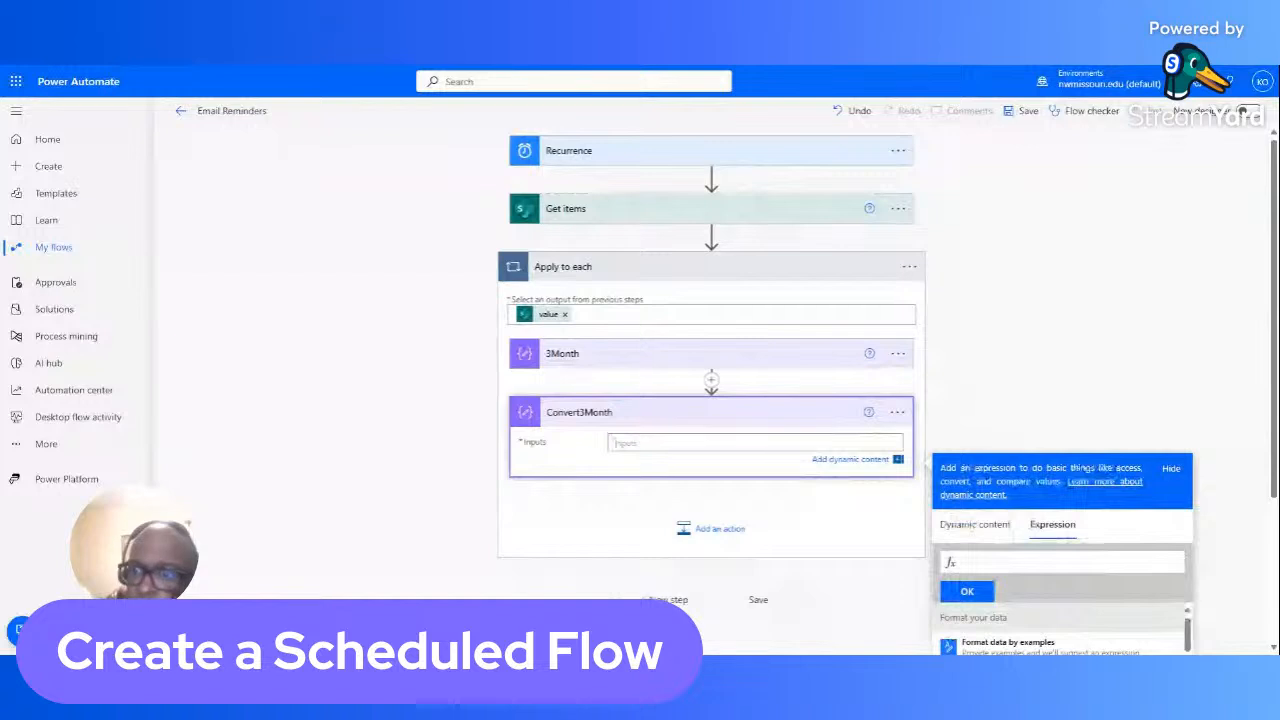
text(fo)
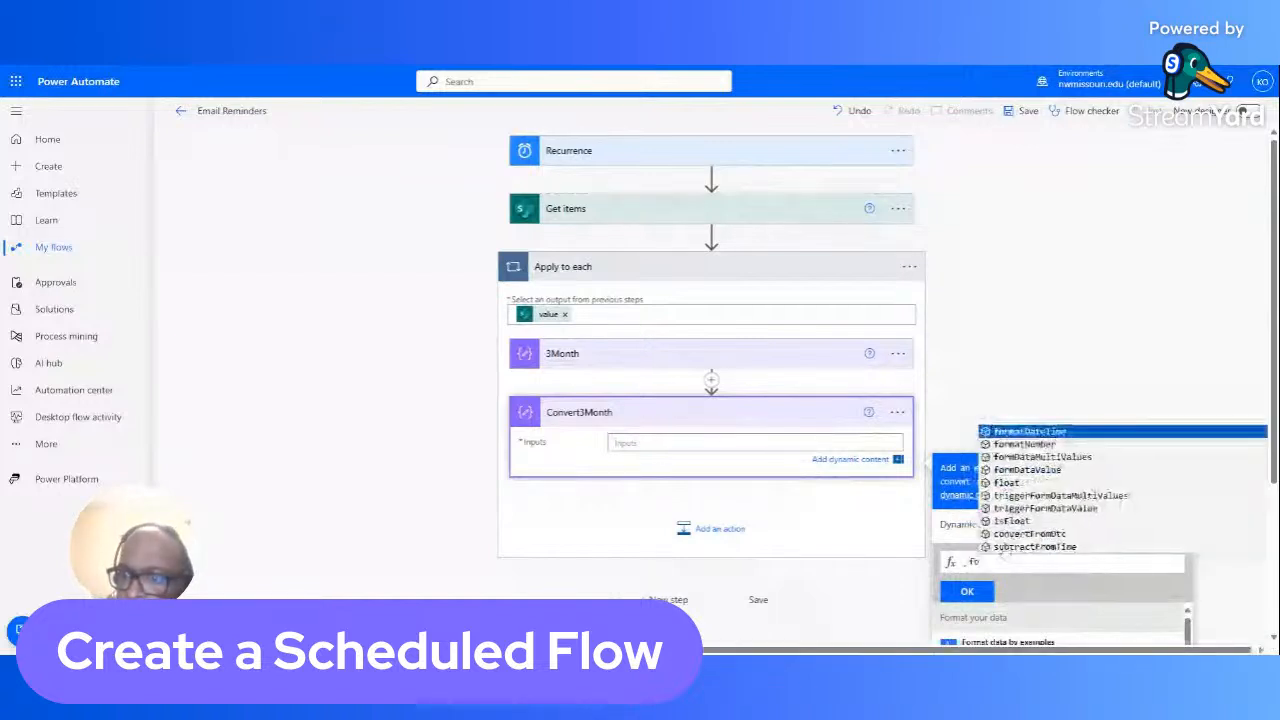
click(1043, 432)
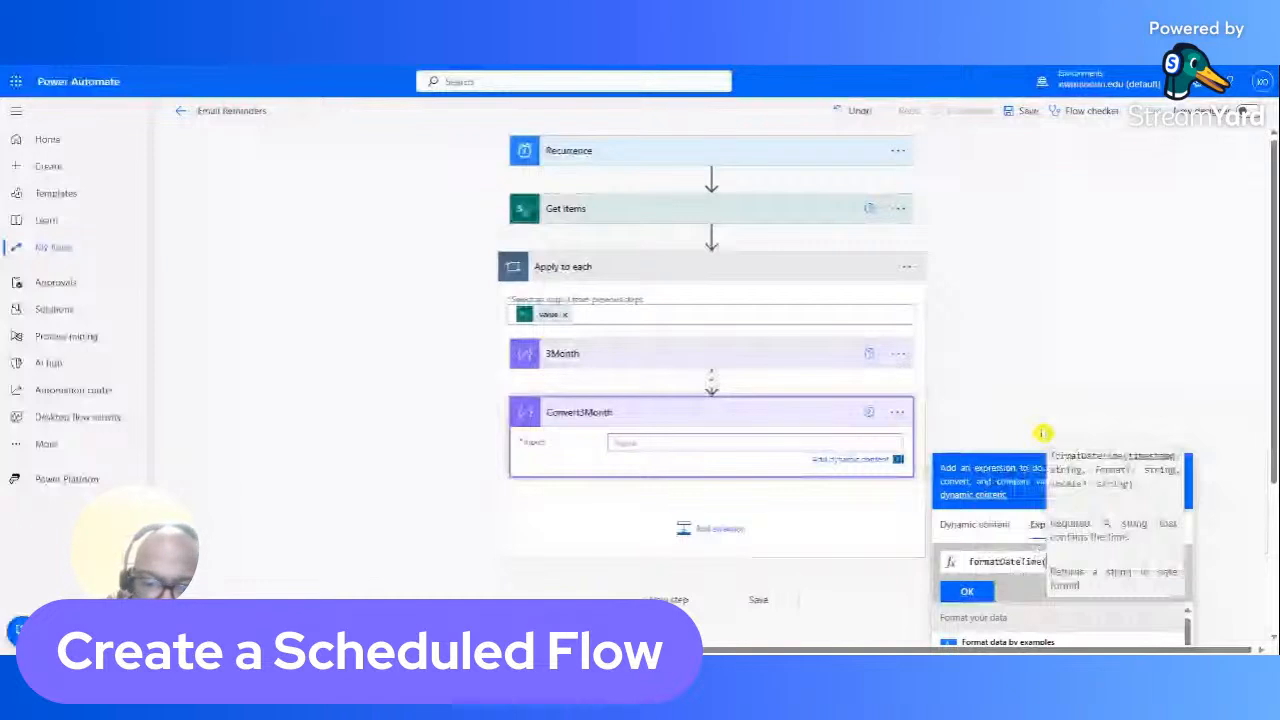
text(outpu)
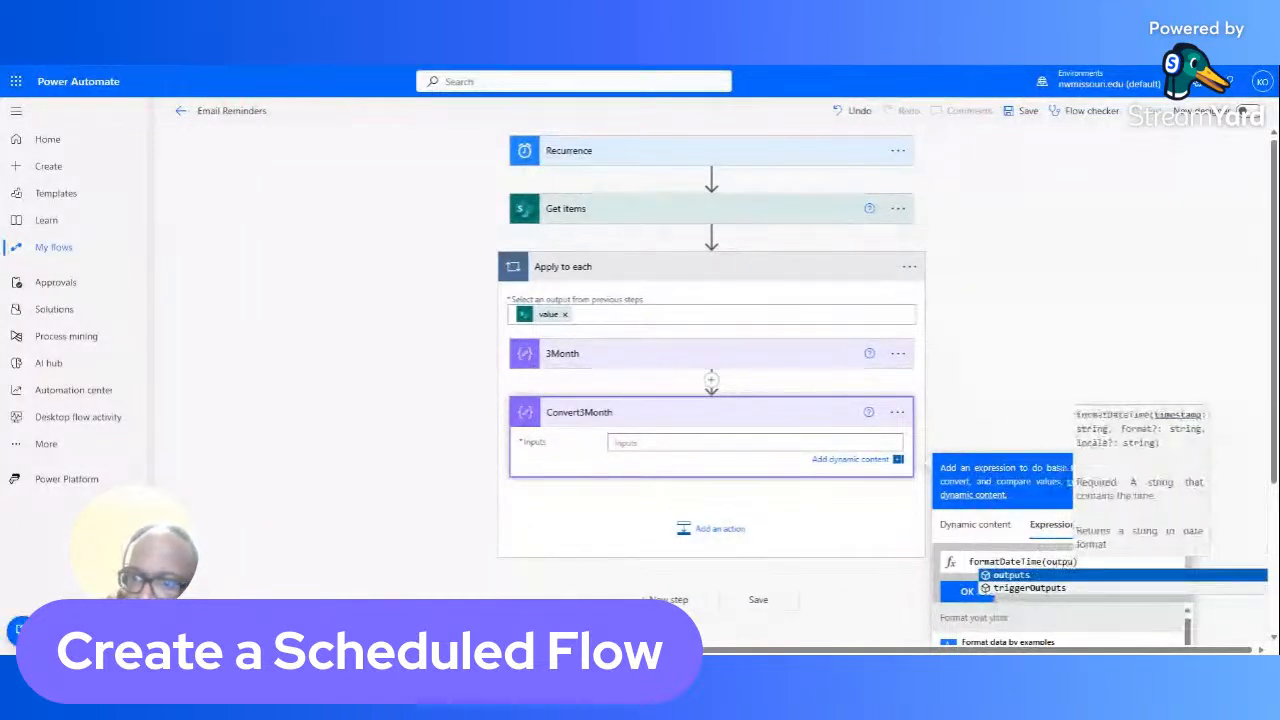
click(1035, 575)
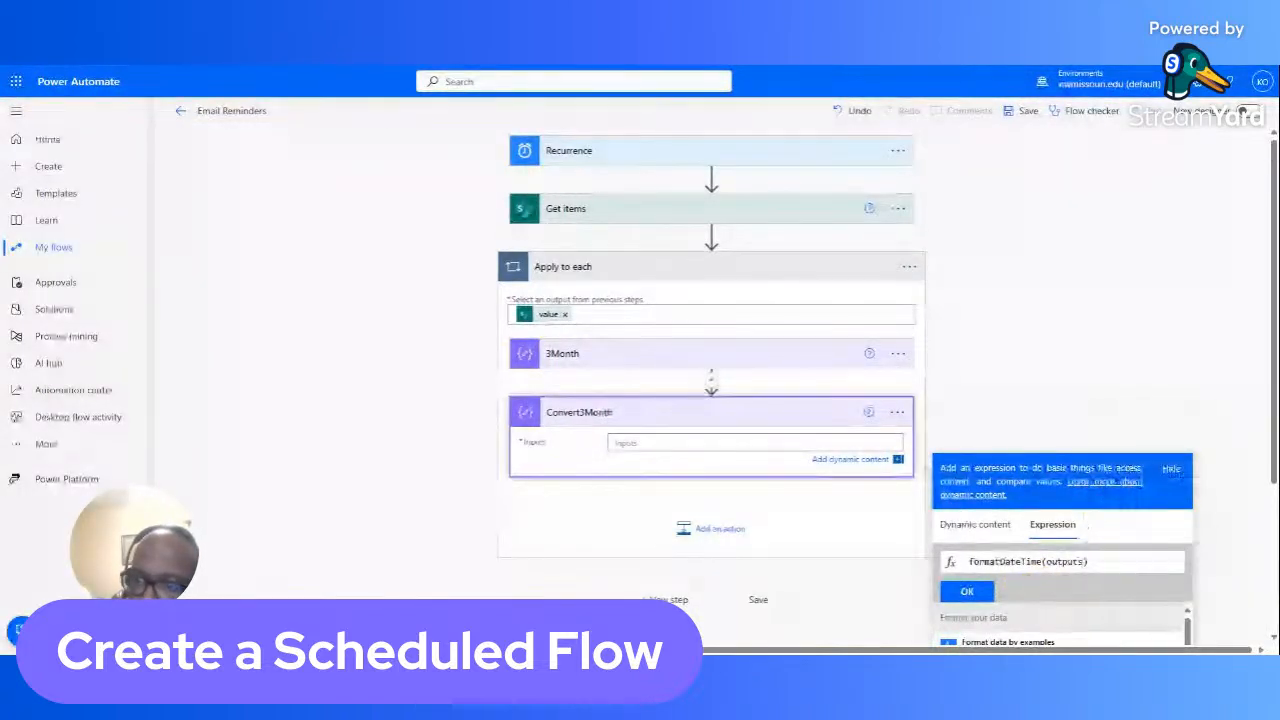
text(')
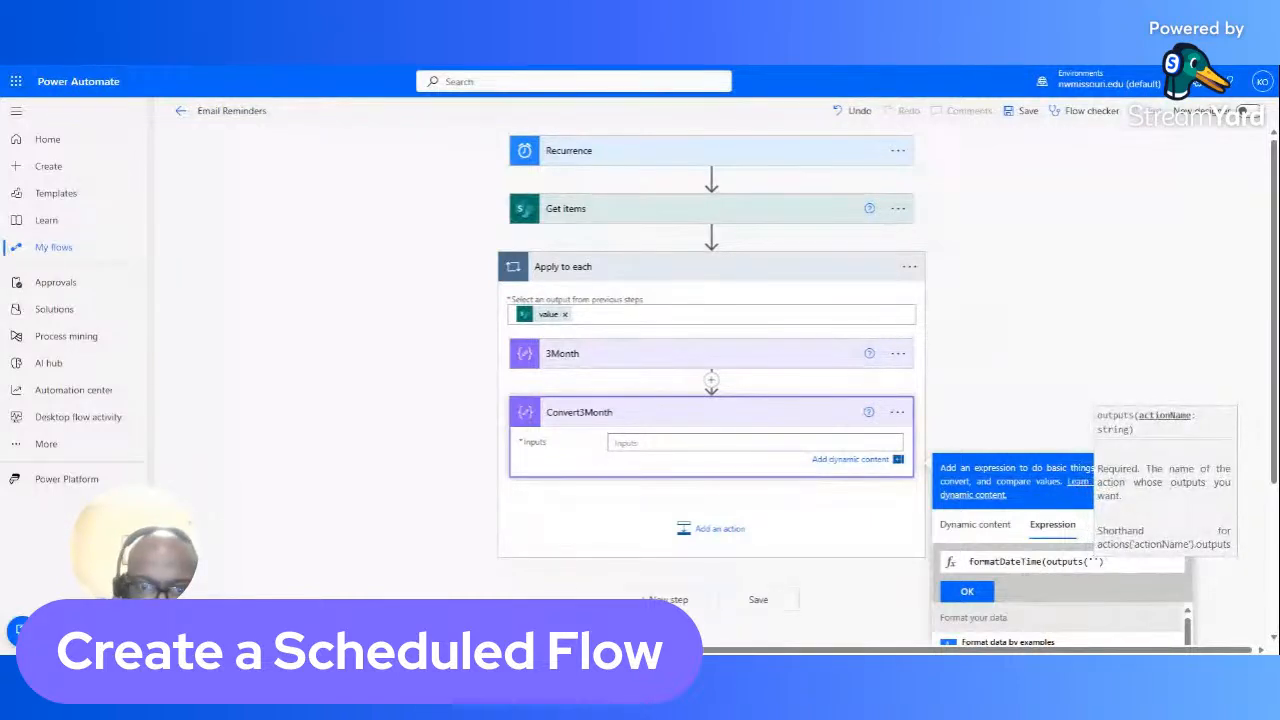
text(3)
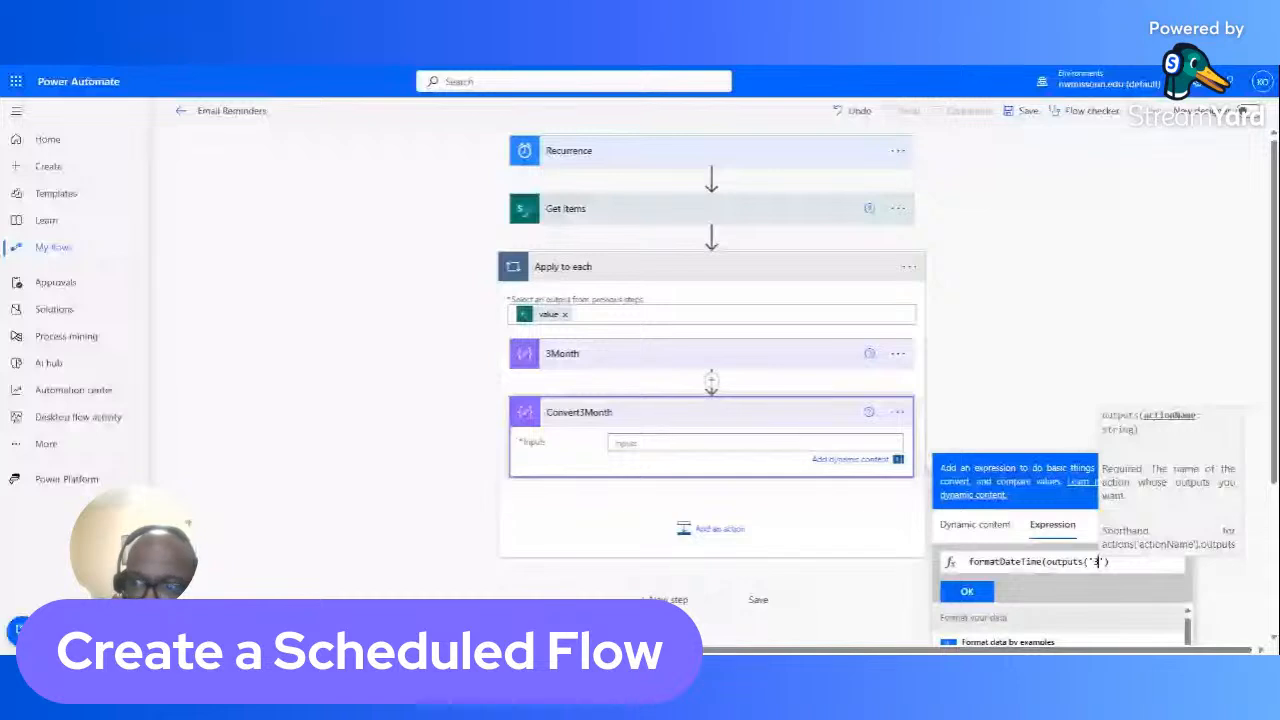
text(M)
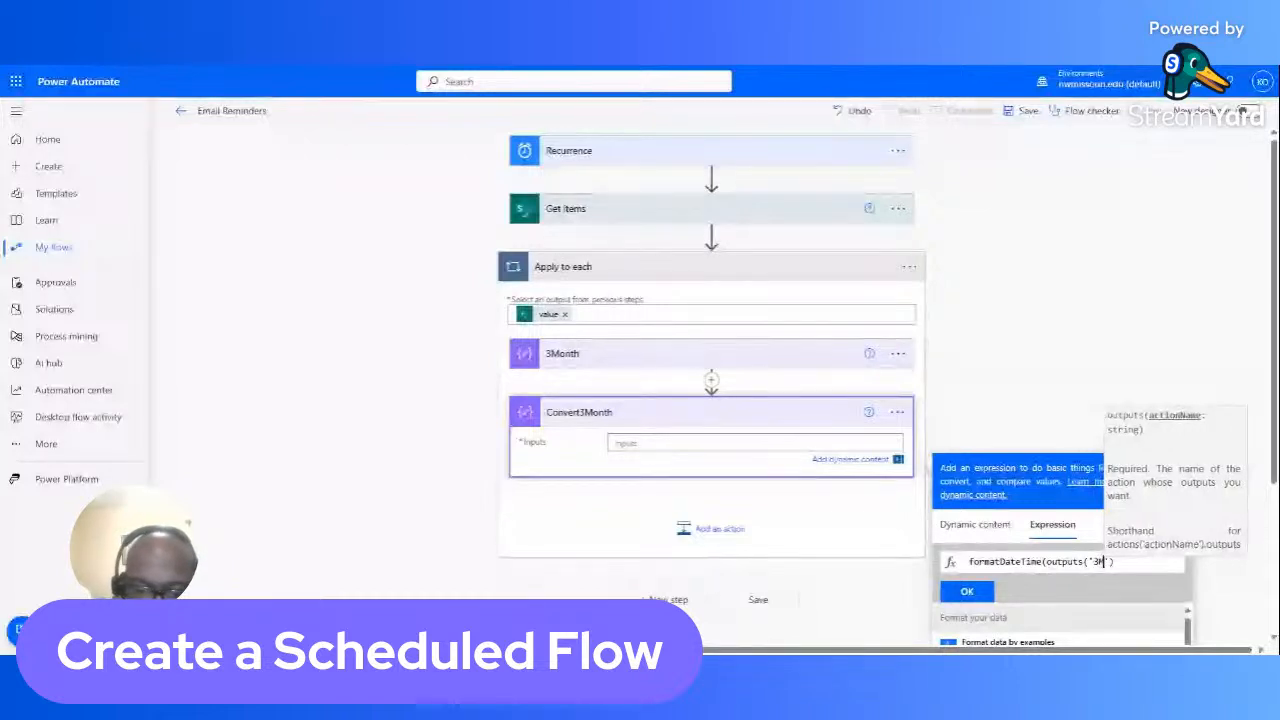
text(onth)
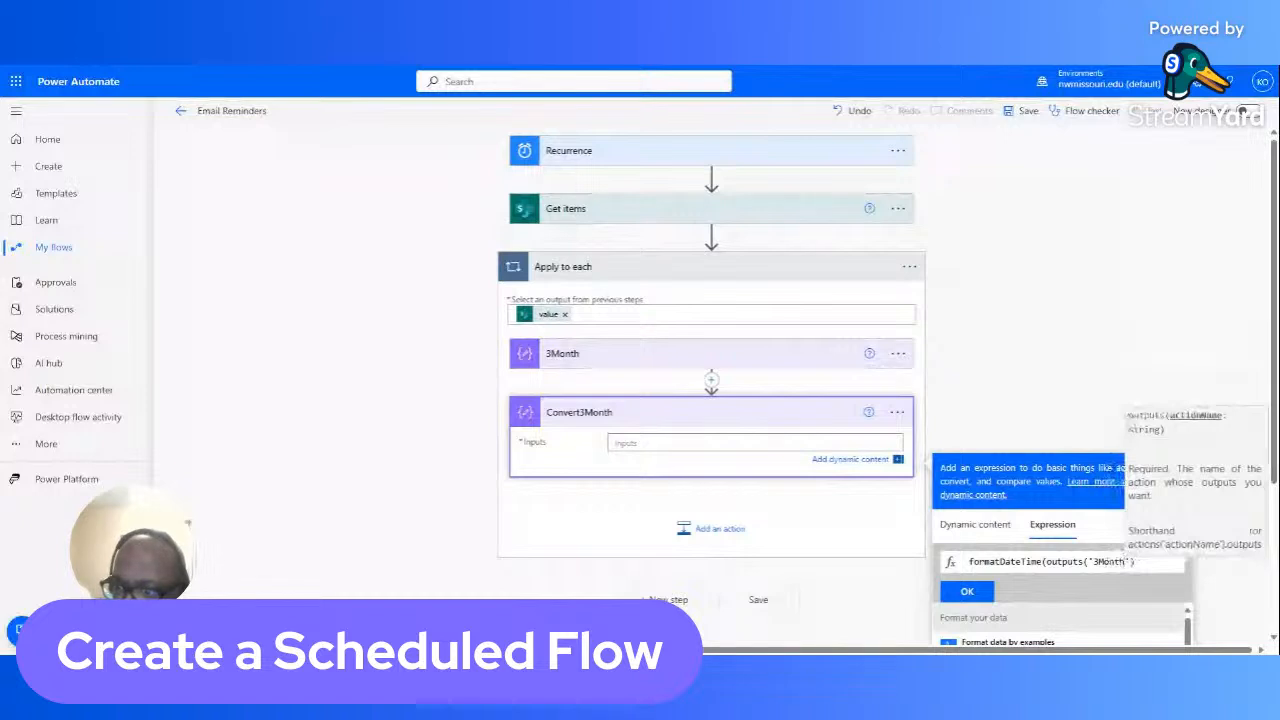
Step: Add 'MM-dd-yyyy' as the format argument of the formatDateTime expression
click(1134, 562)
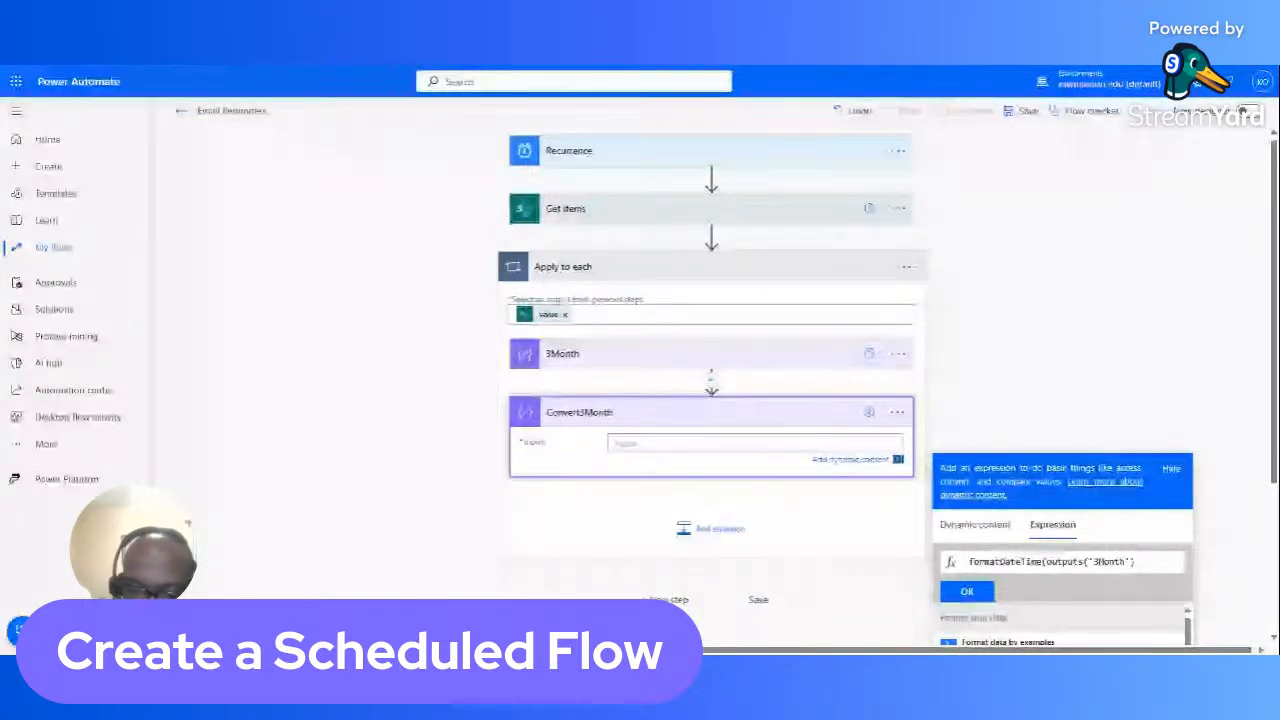
text(,'MM)
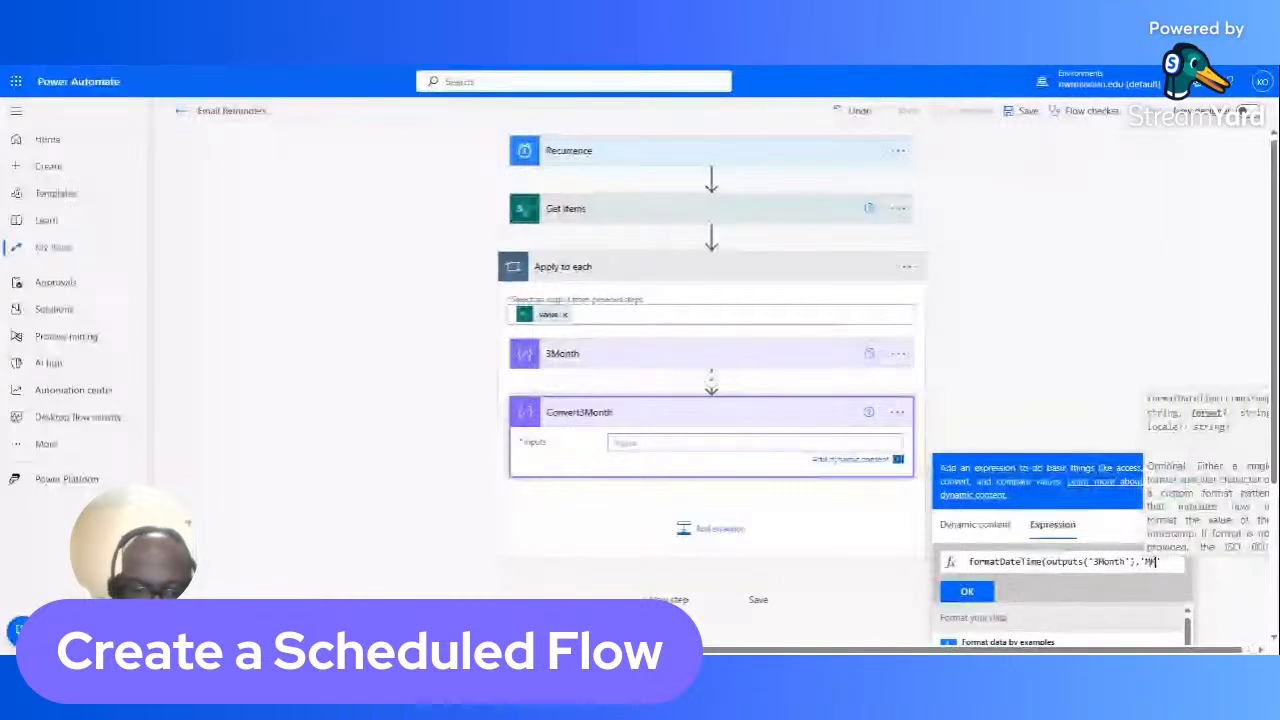
text(-dd)
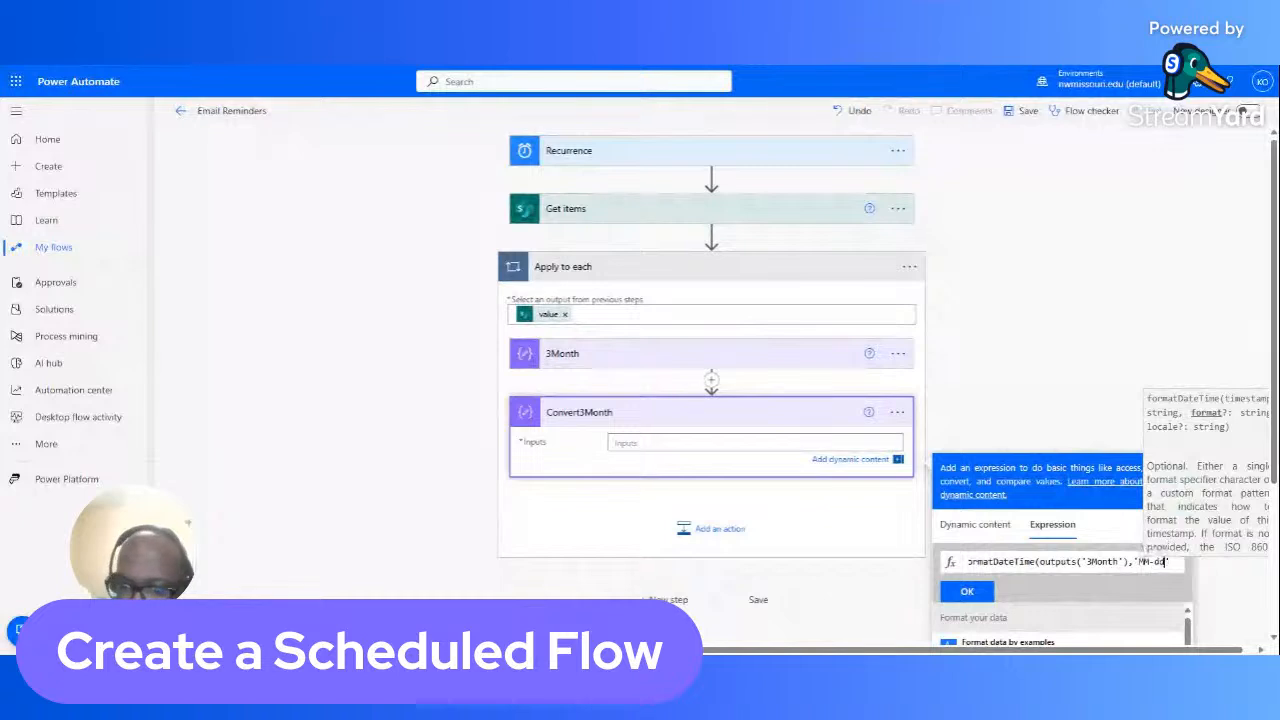
text(-)
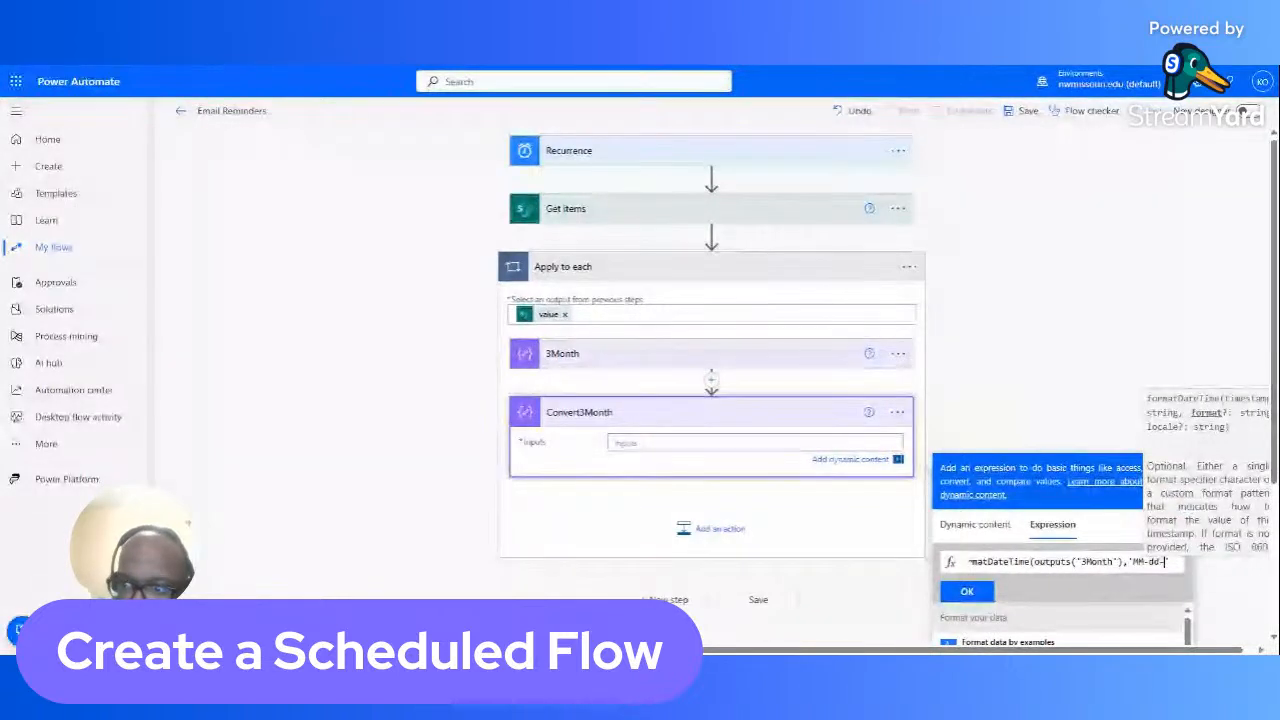
text(yyyy')
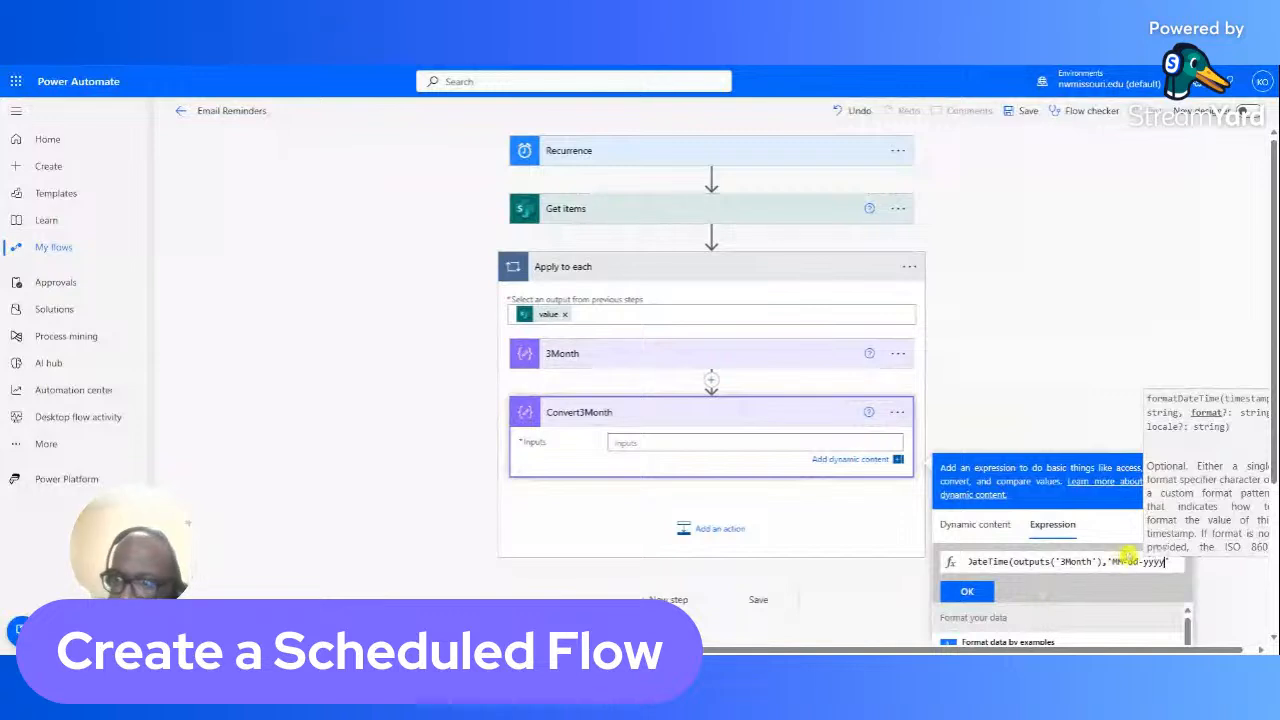
Step: Add the missing closing parenthesis at the end of the Convert3Month expression
drag(1178, 562, 955, 566)
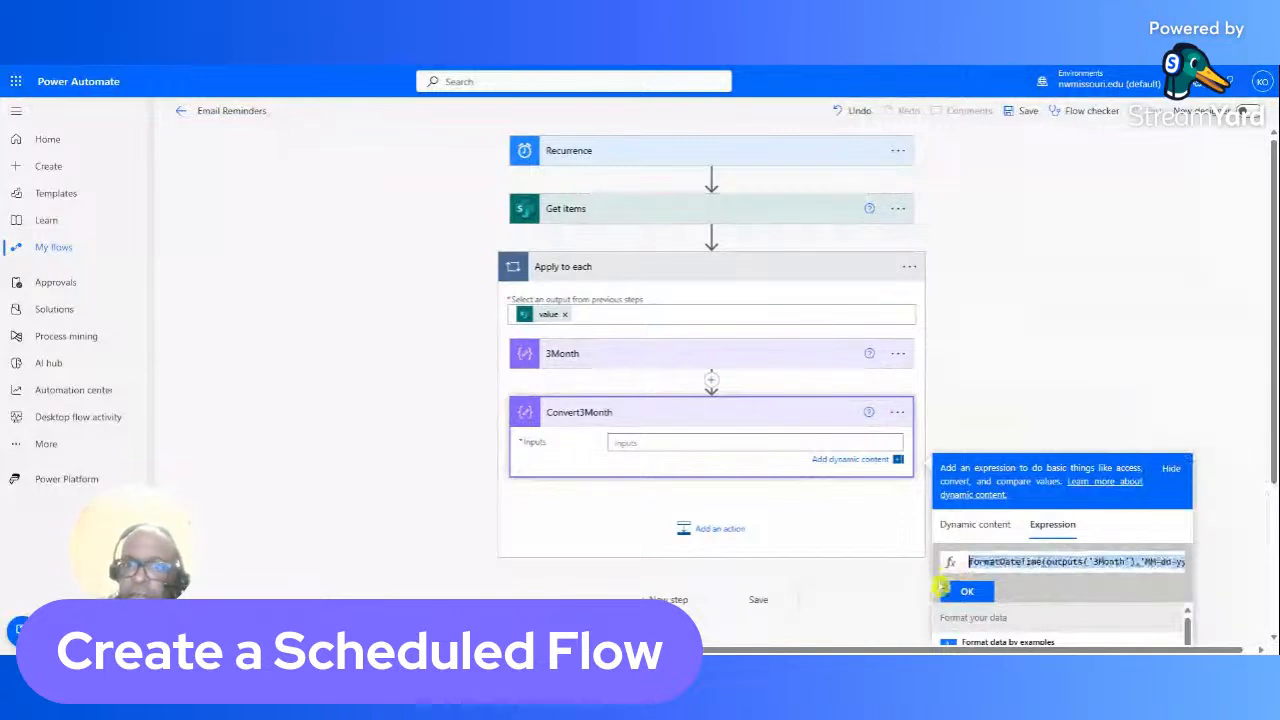
click(963, 592)
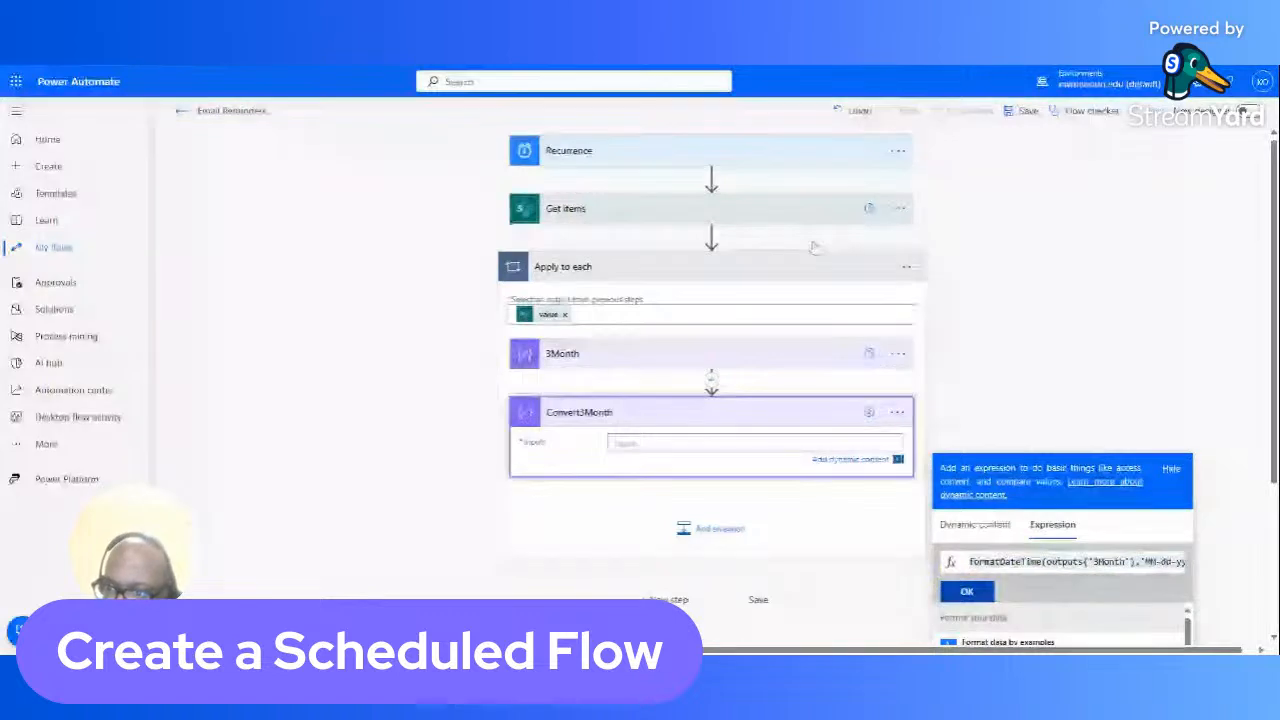
click(1112, 567)
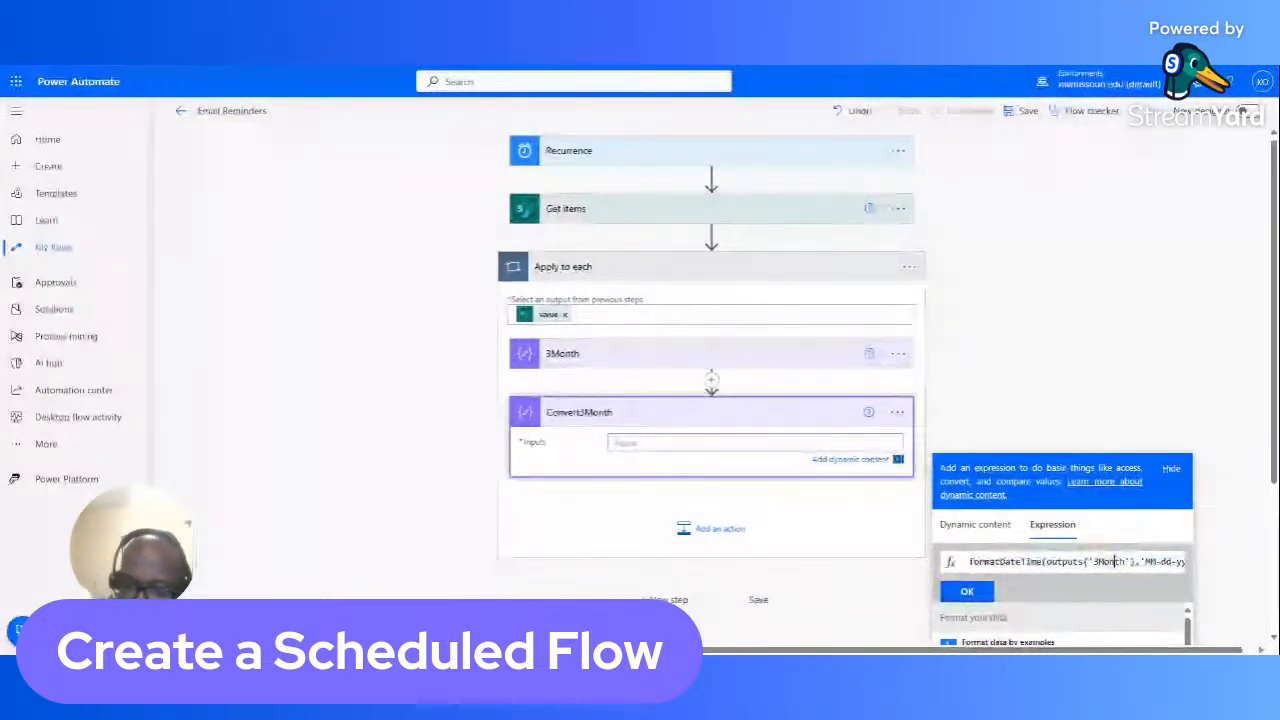
key(End)
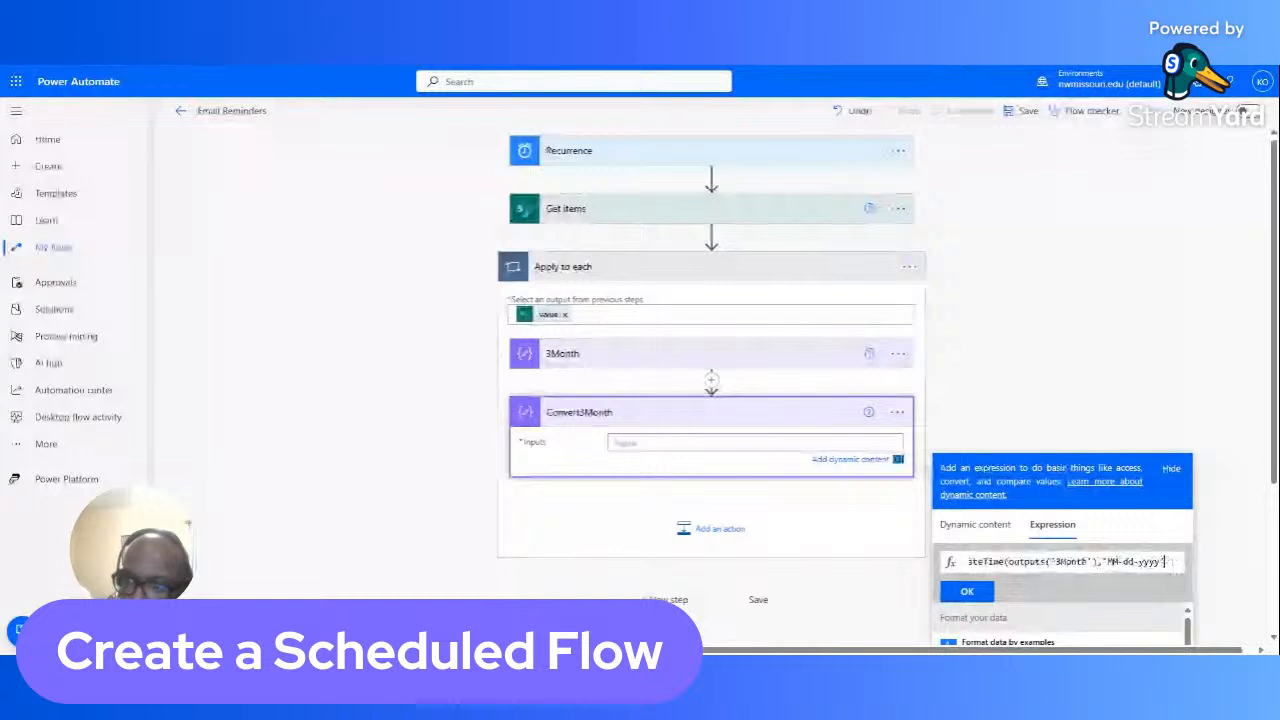
text())
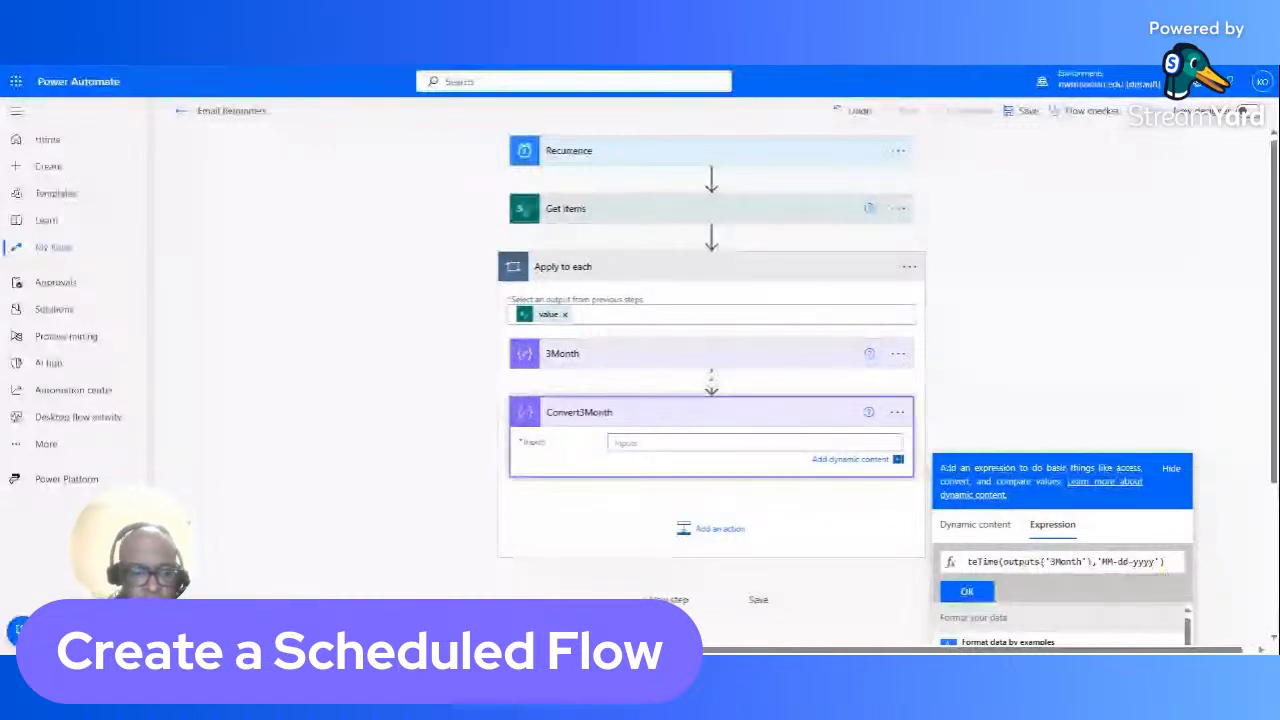
Step: Insert the completed formatDateTime expression into the Convert3Month inputs
key(ctrl+a)
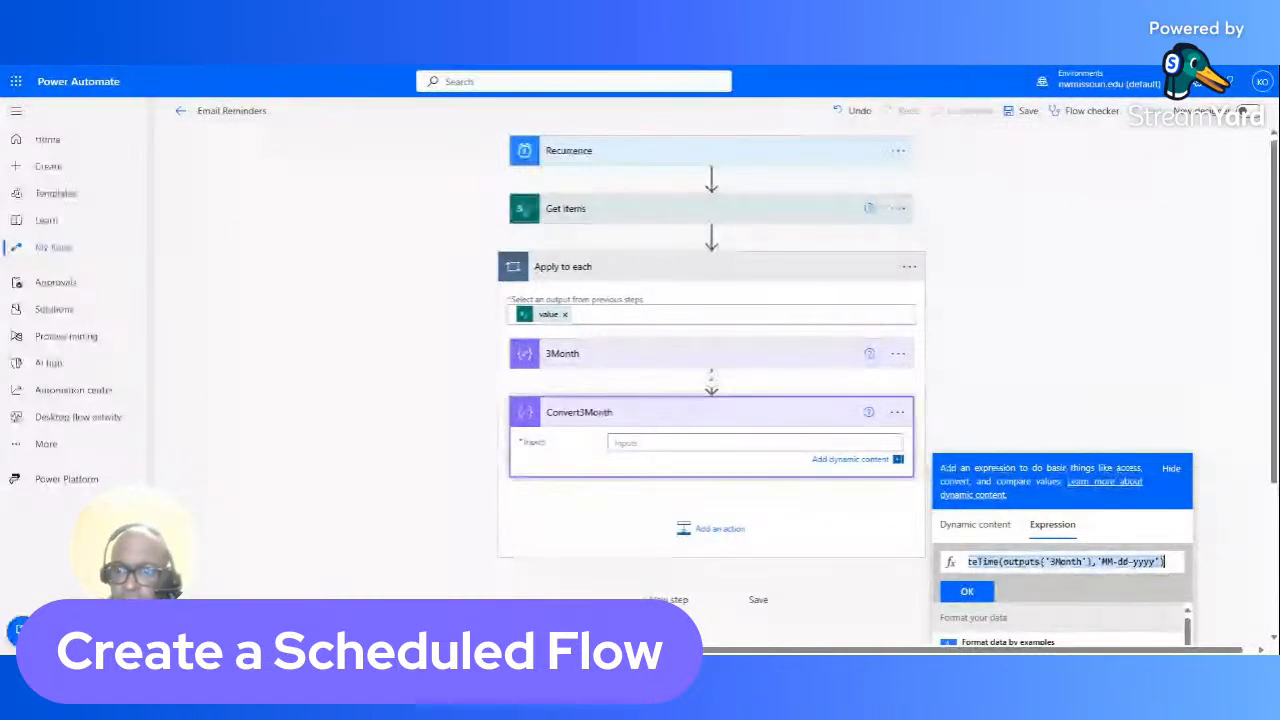
click(967, 591)
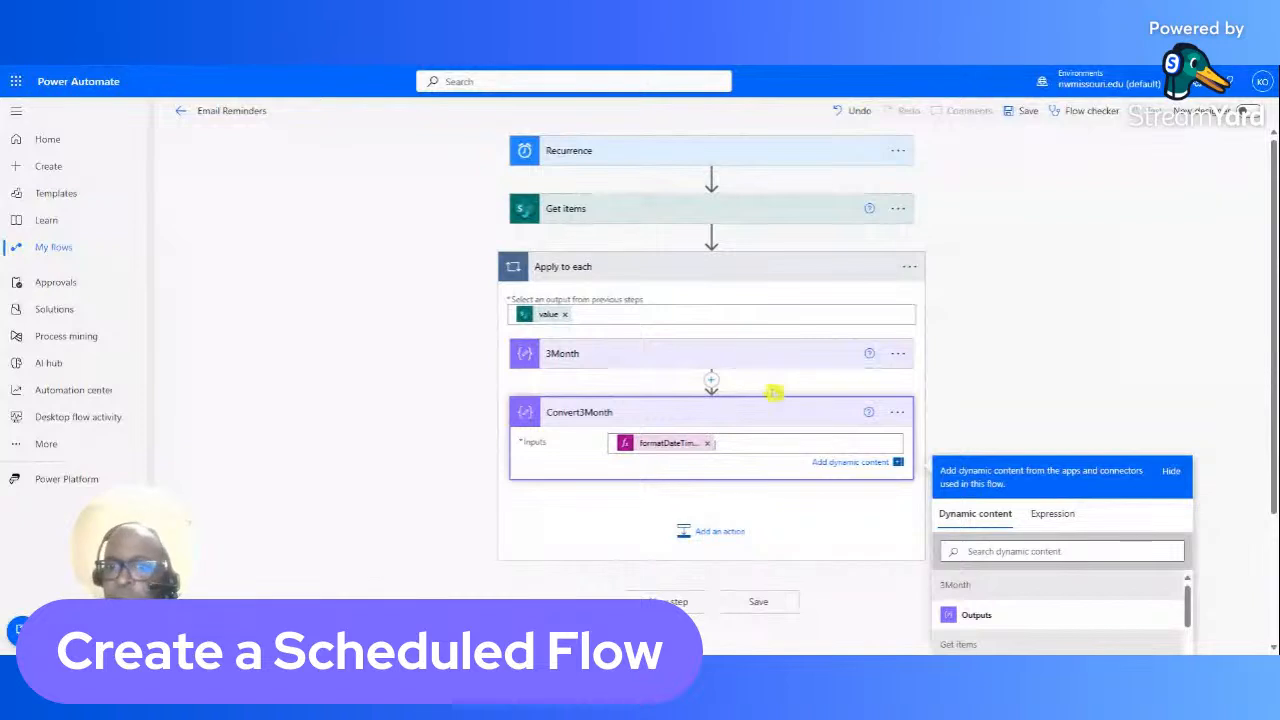
click(735, 515)
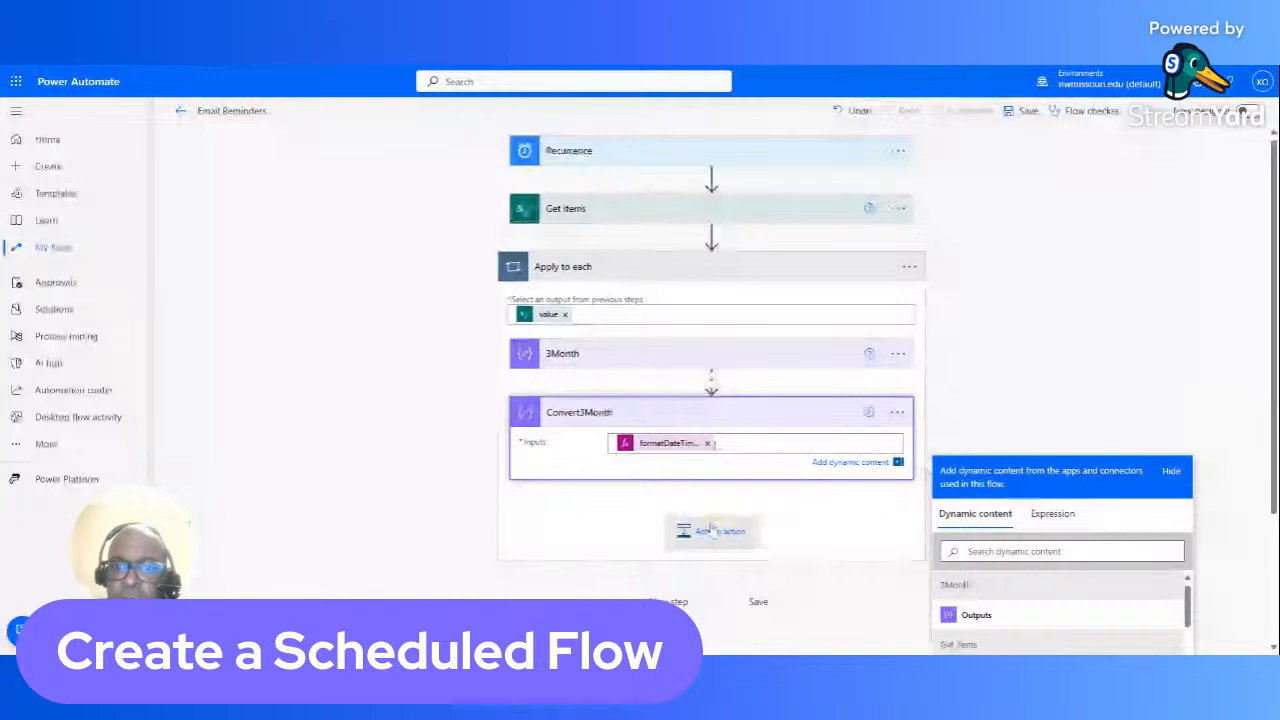
click(711, 530)
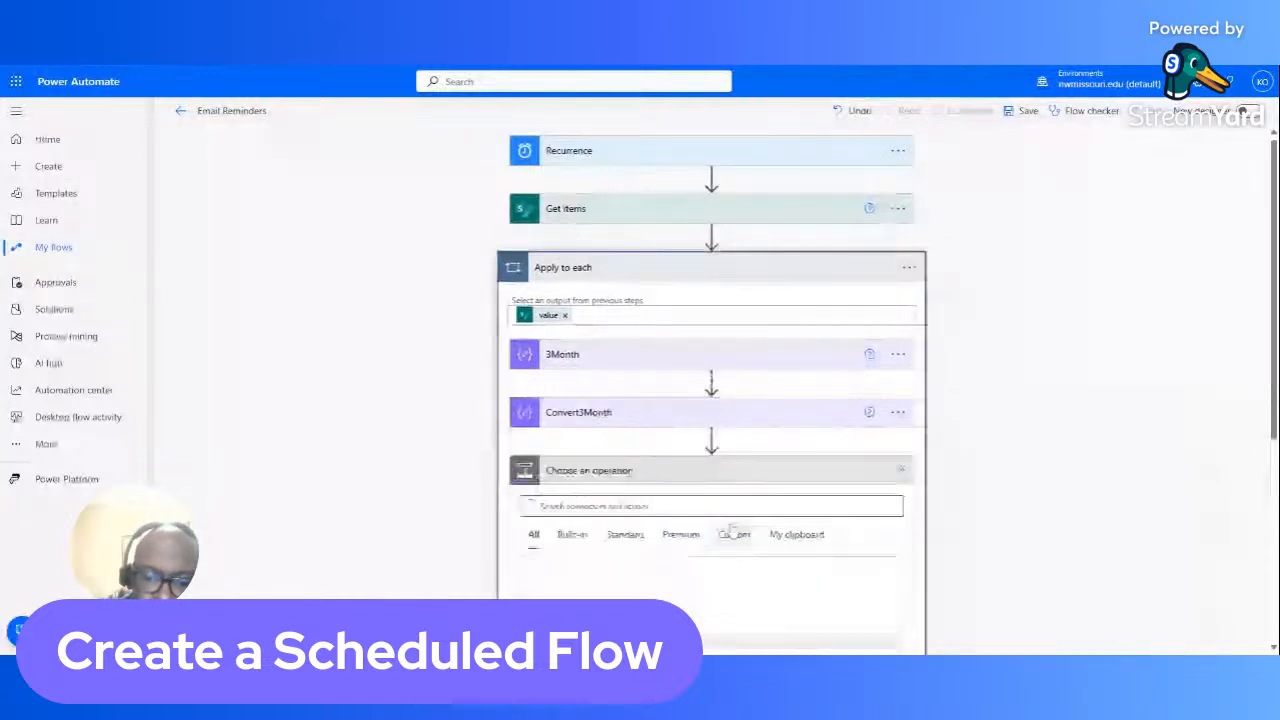
text(comp)
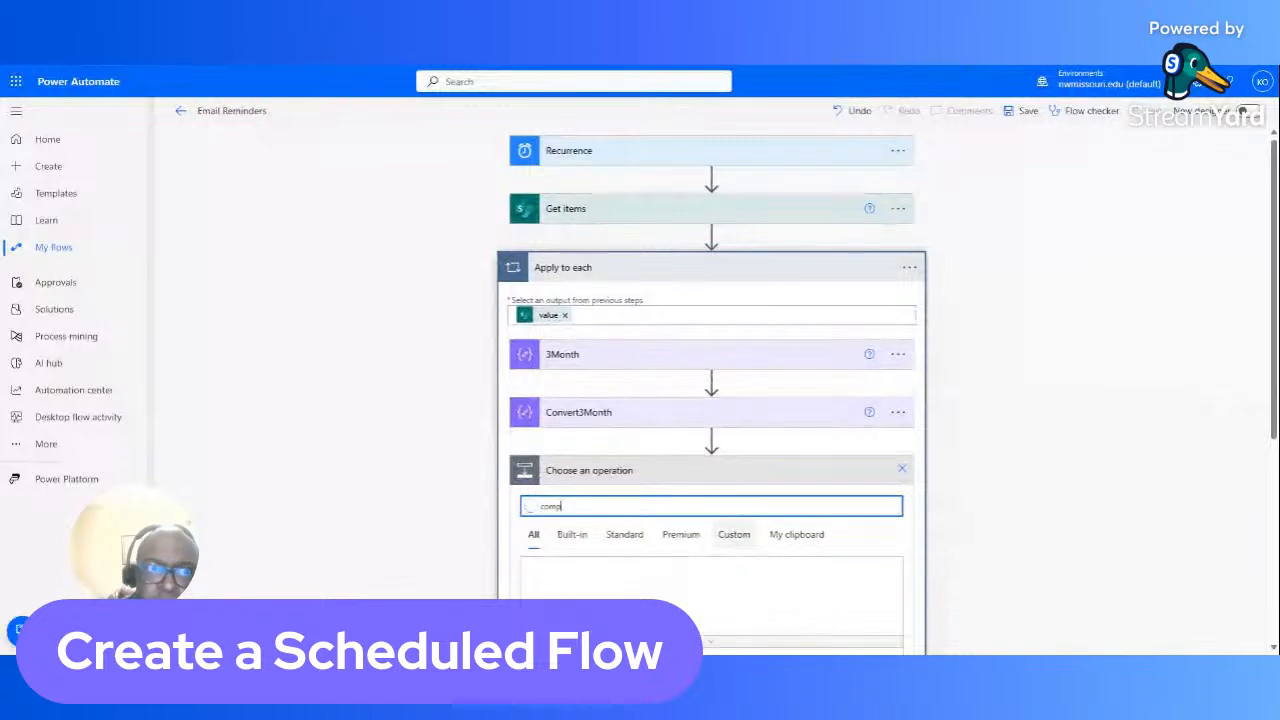
text(ose)
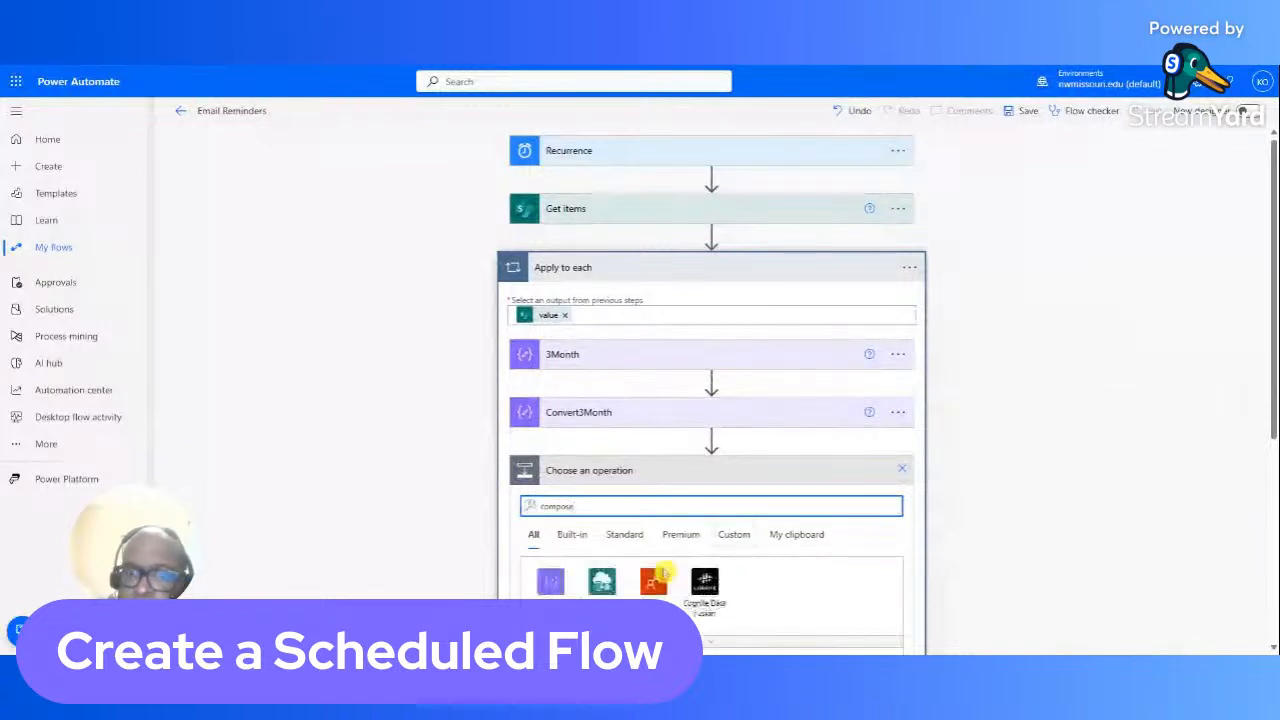
click(551, 581)
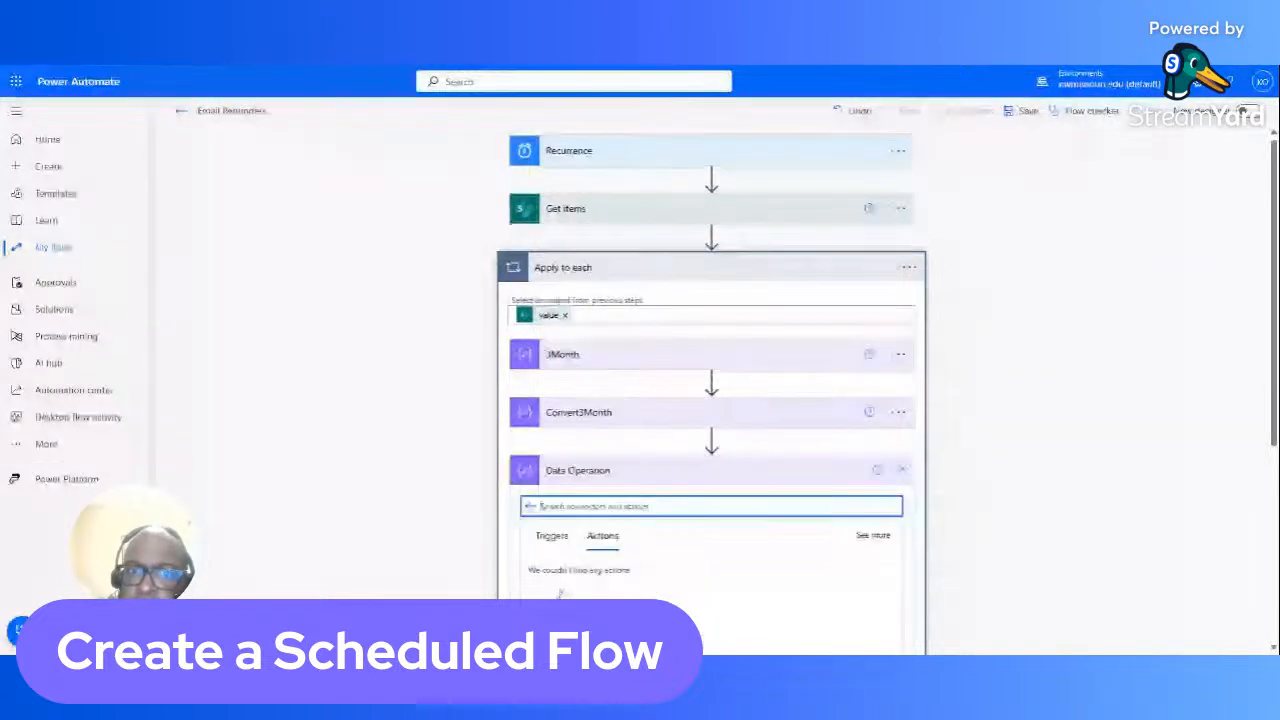
drag(1265, 349, 1272, 430)
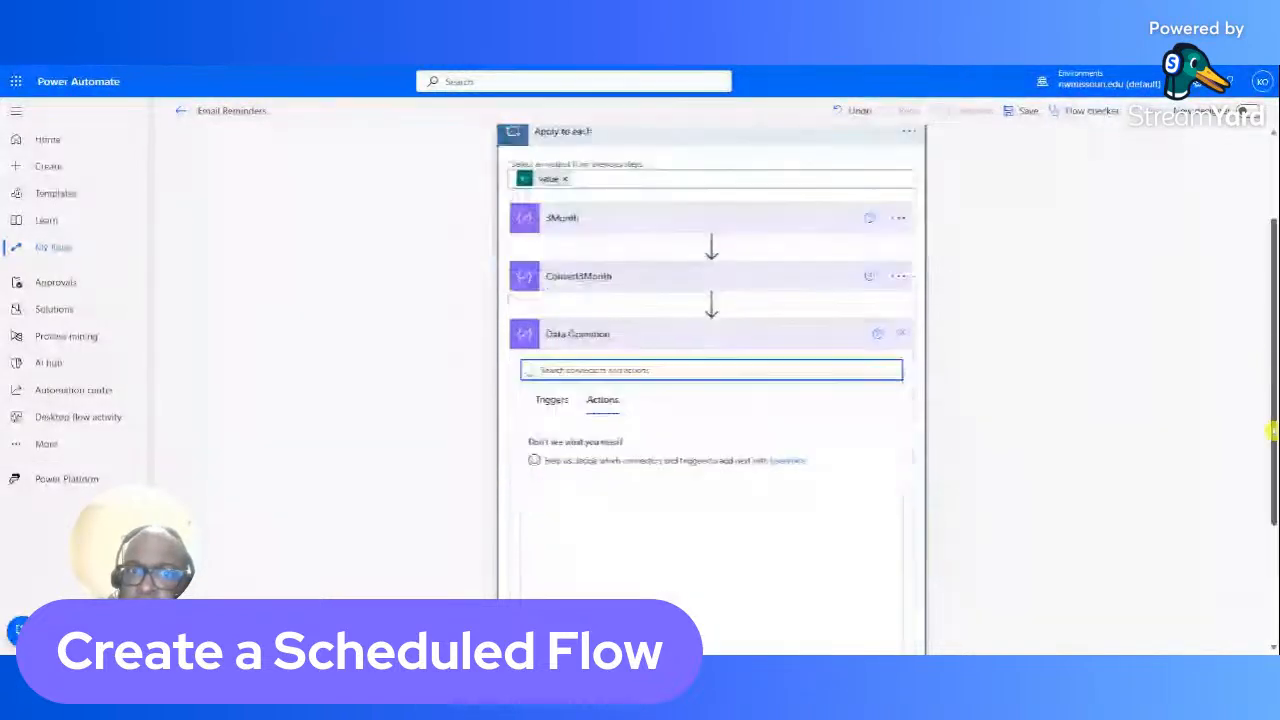
click(903, 335)
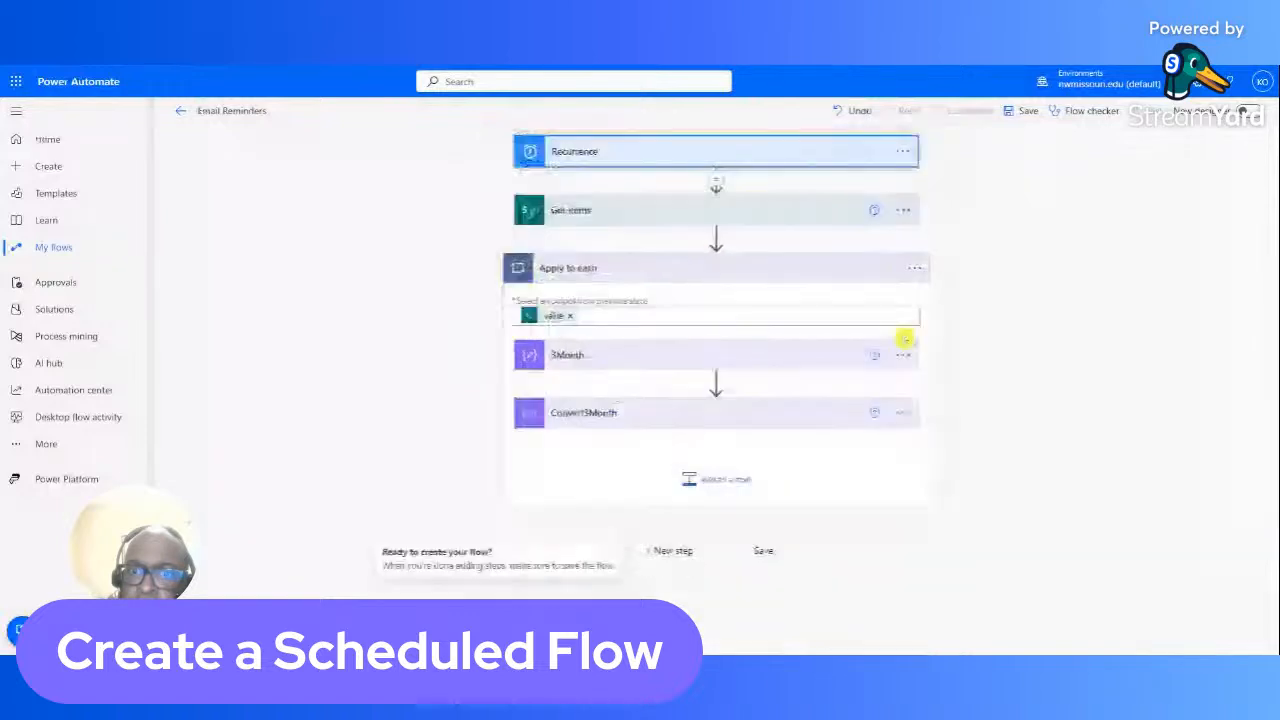
click(820, 420)
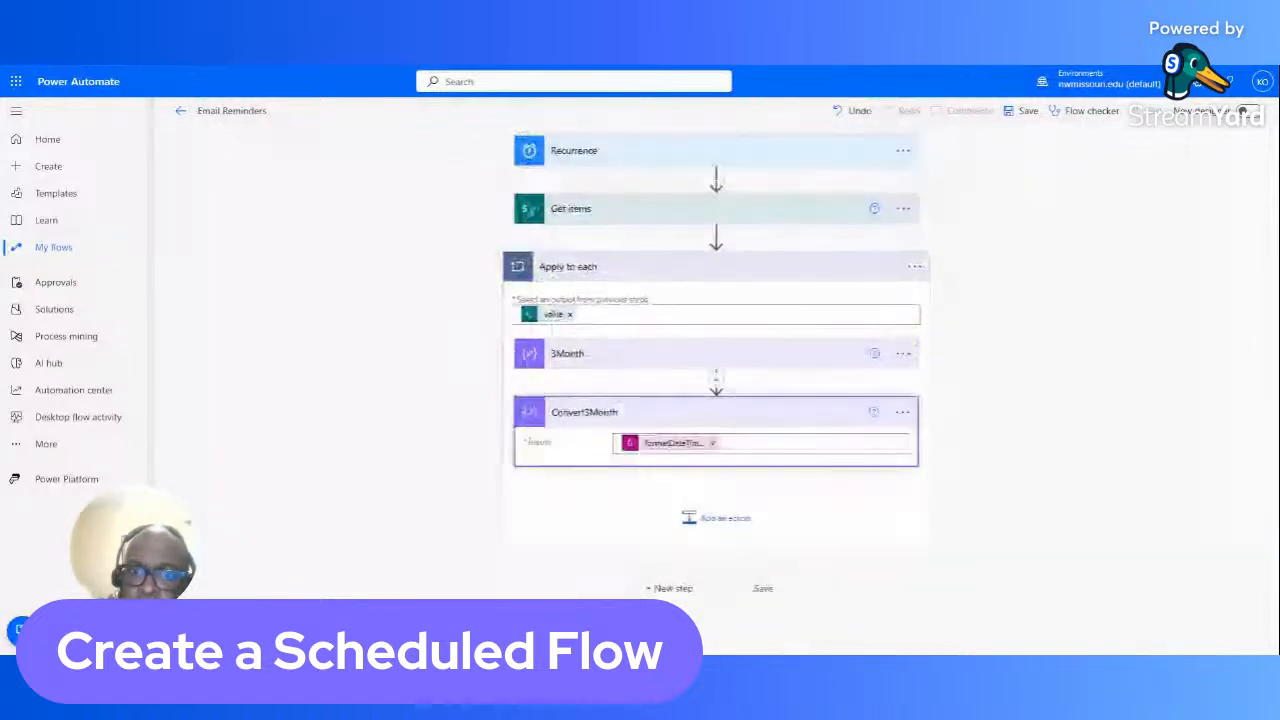
Step: Add a Data Operation Compose action after Convert3Month inside the Apply to each loop and rename it CurrentDate
click(725, 518)
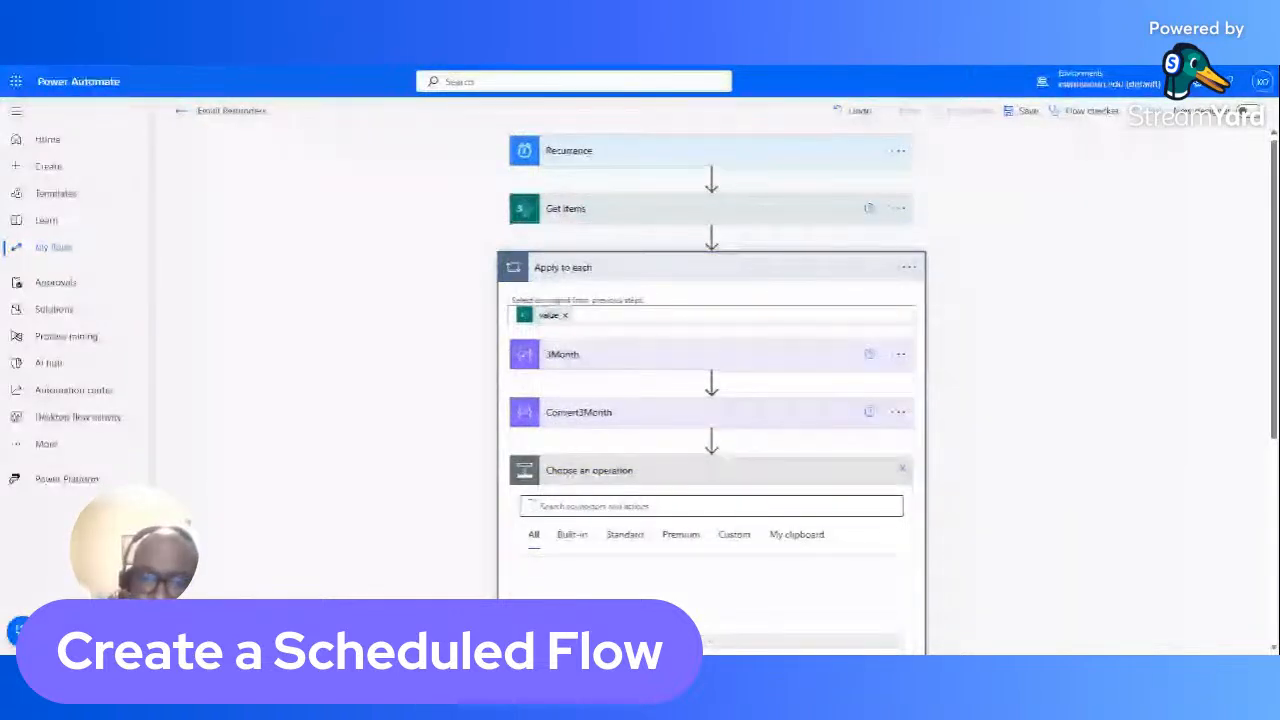
click(698, 507)
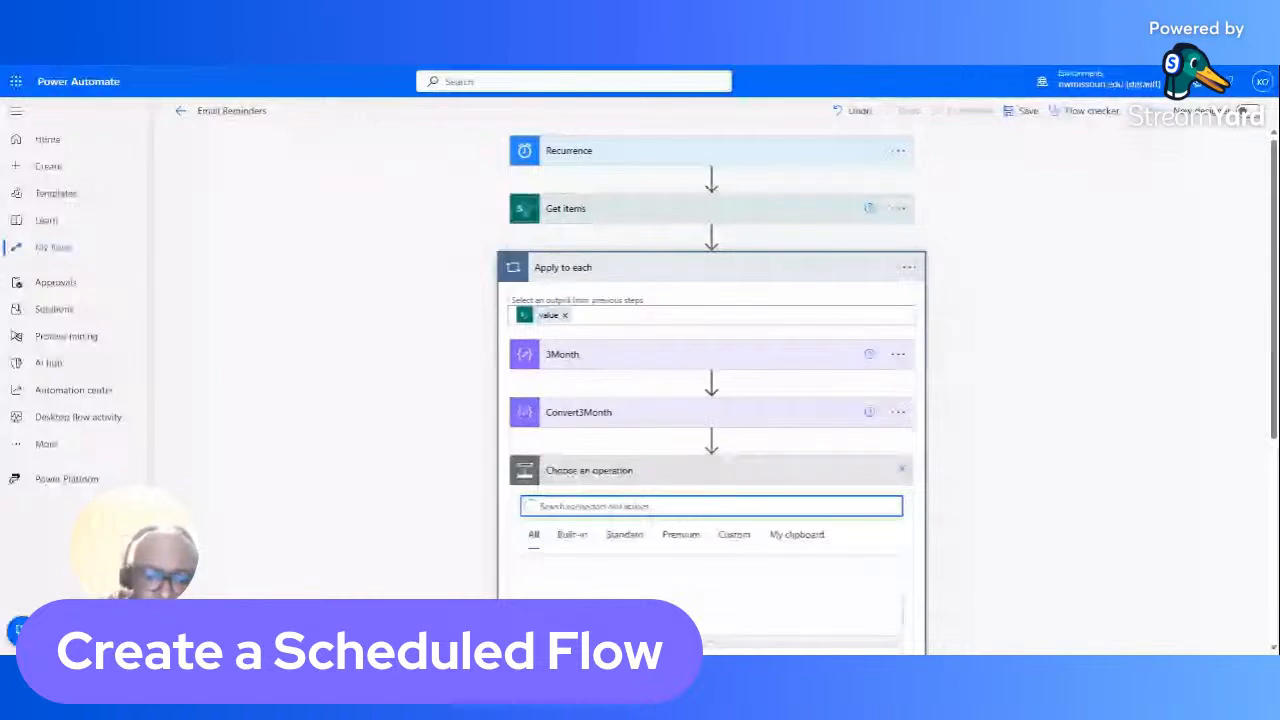
text(c)
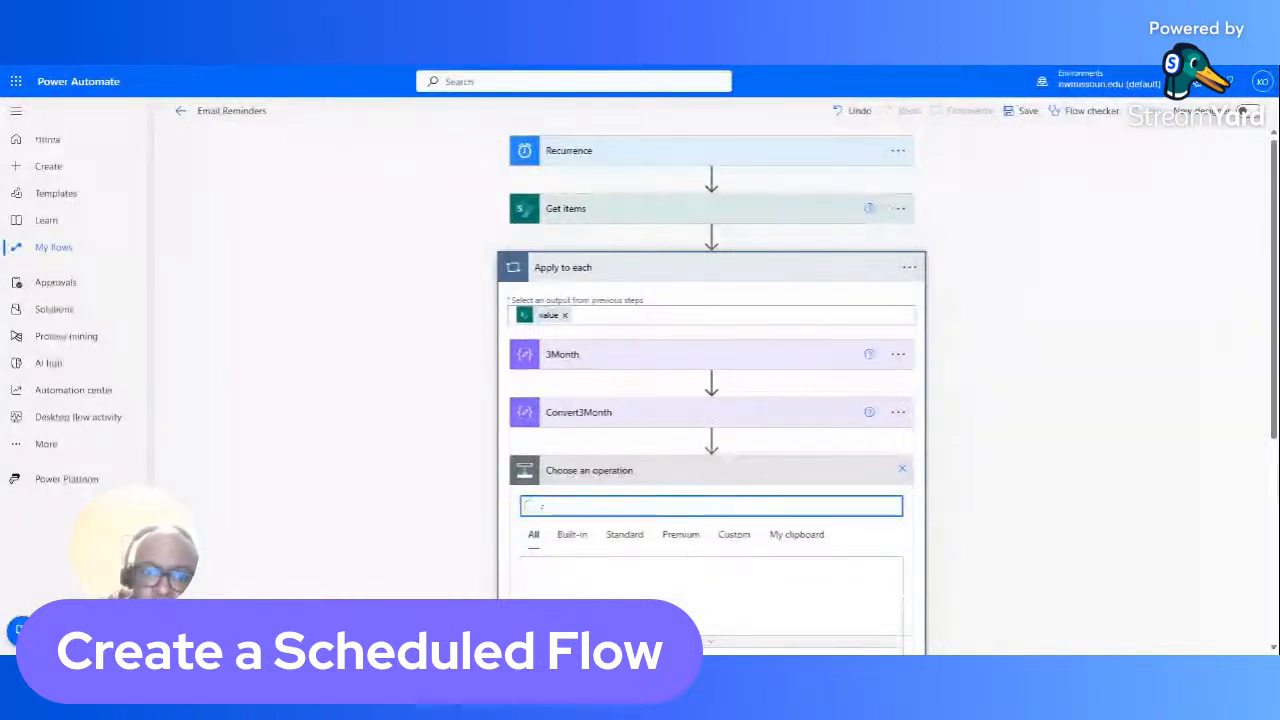
key(BackSpace)
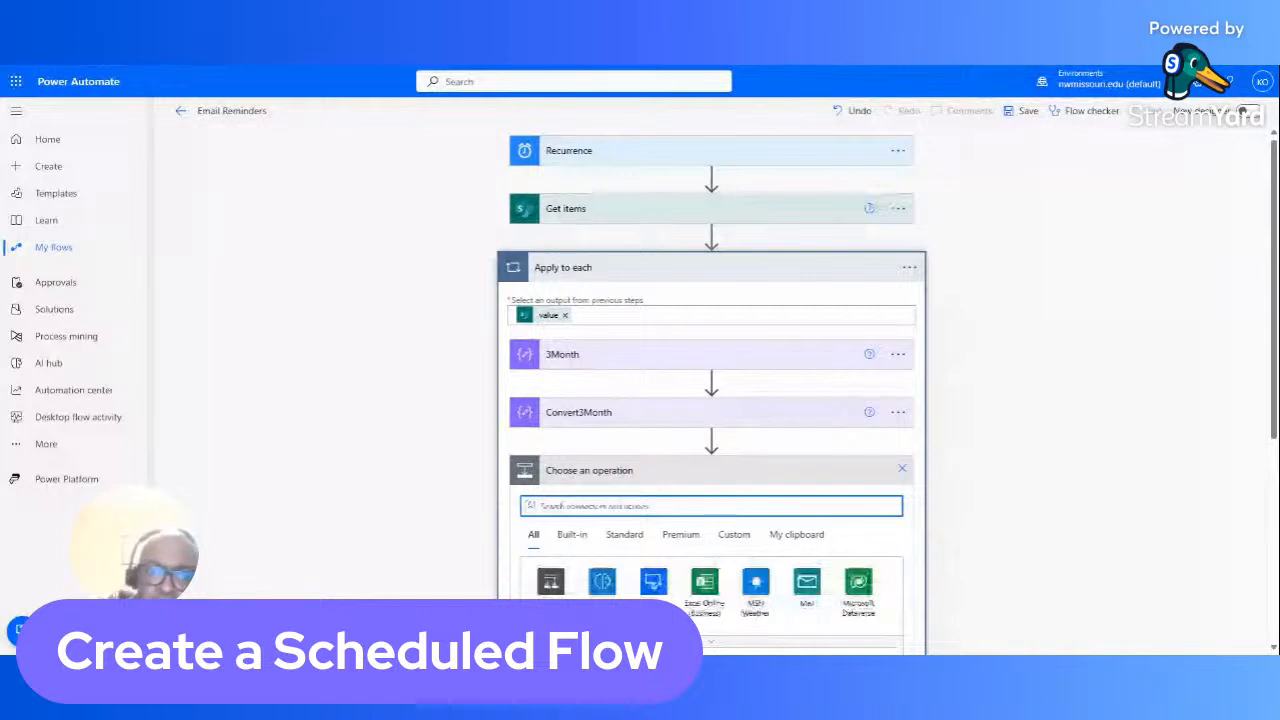
text(compose)
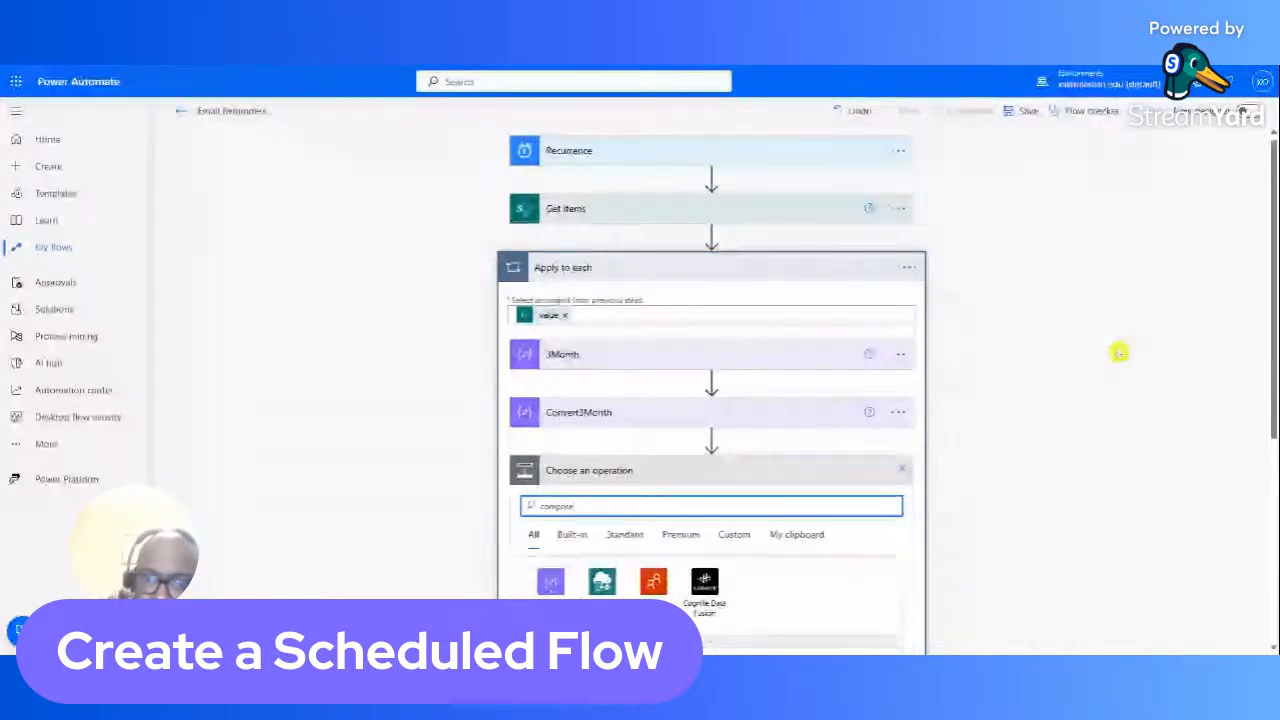
drag(1273, 350, 1273, 439)
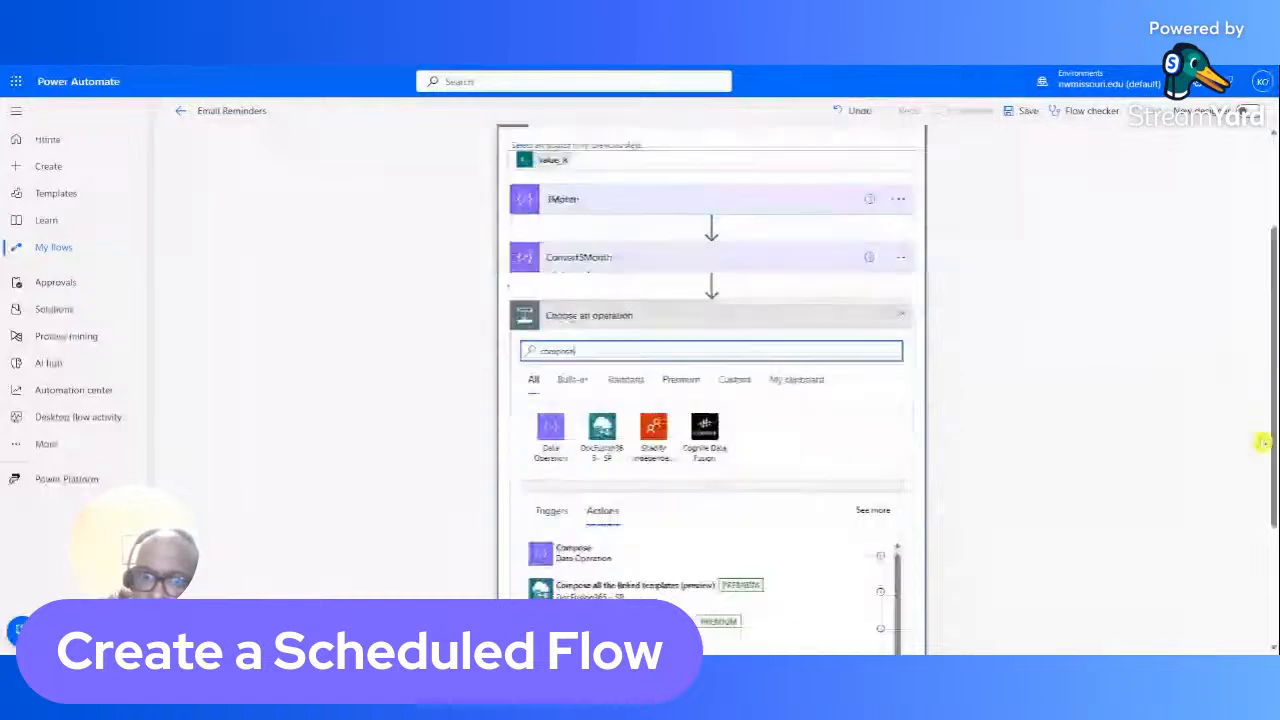
click(616, 553)
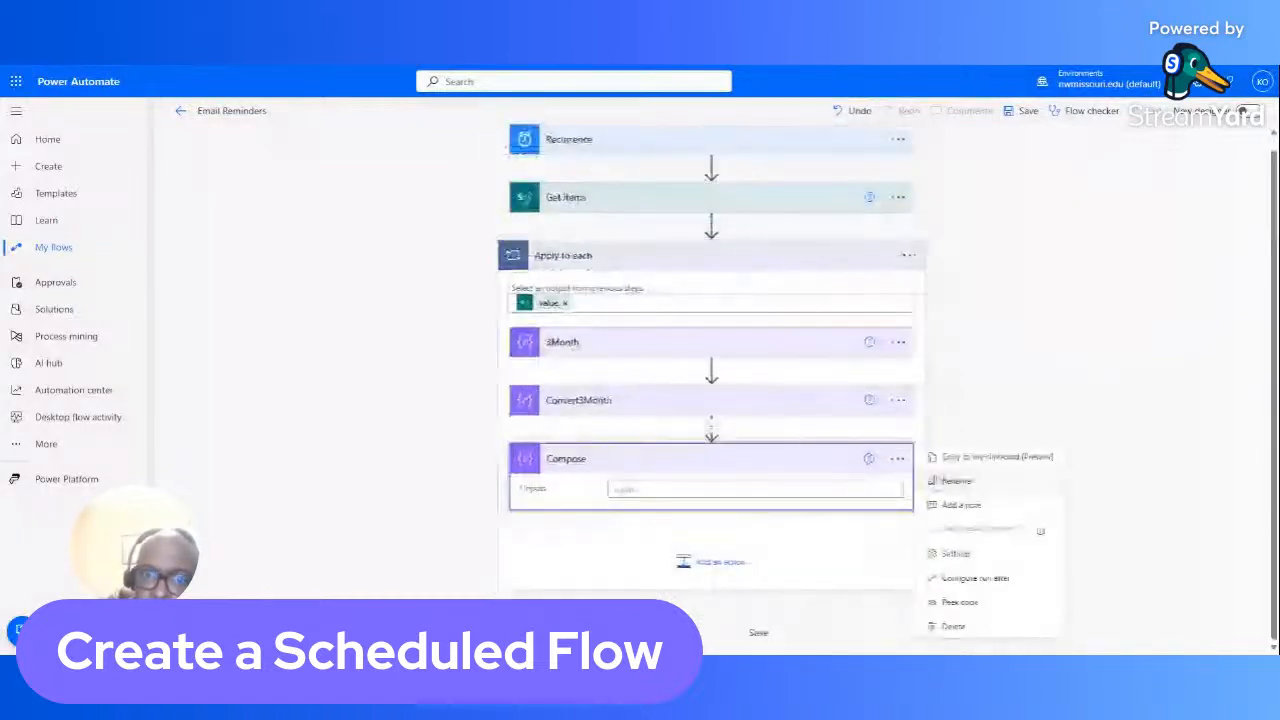
click(946, 481)
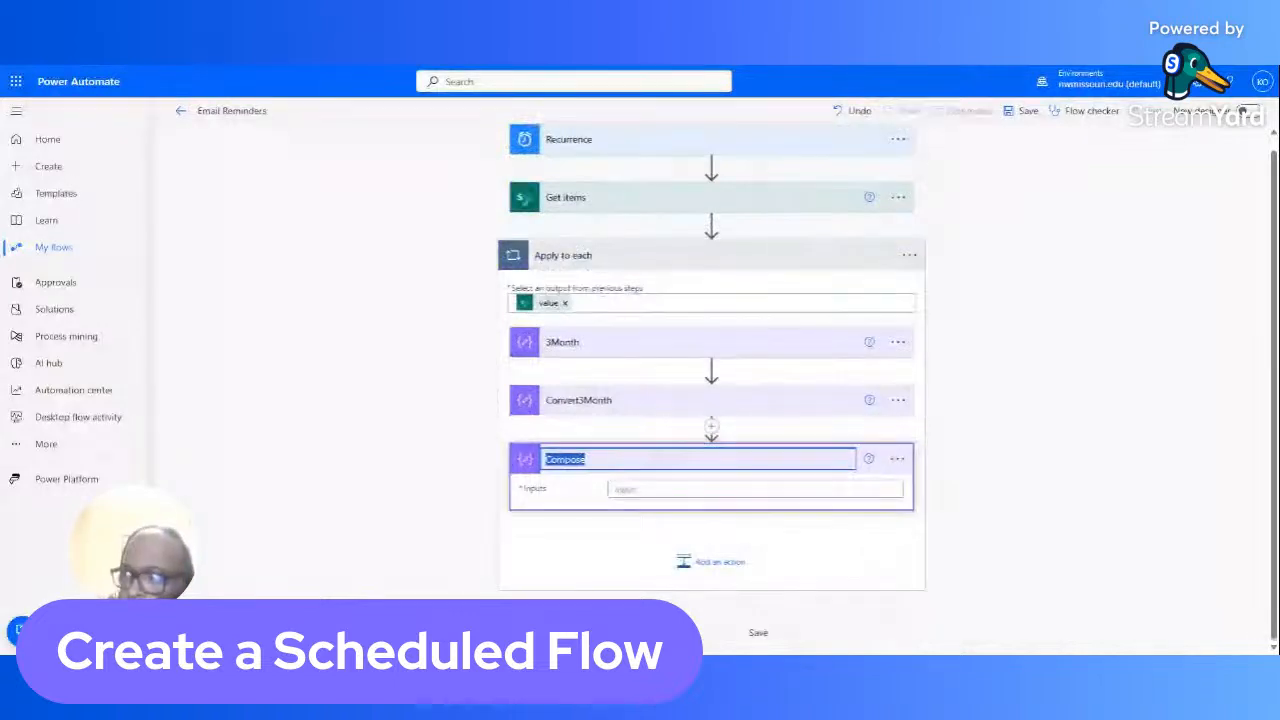
text(Current)
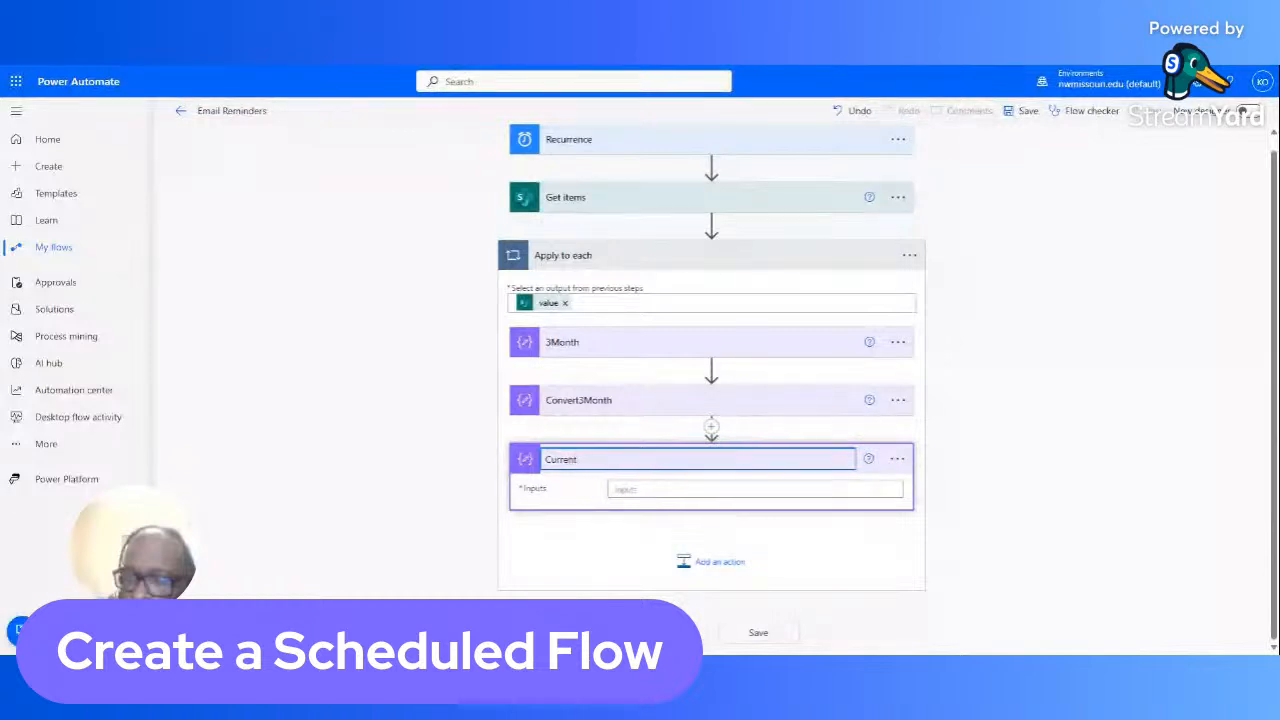
text(Date)
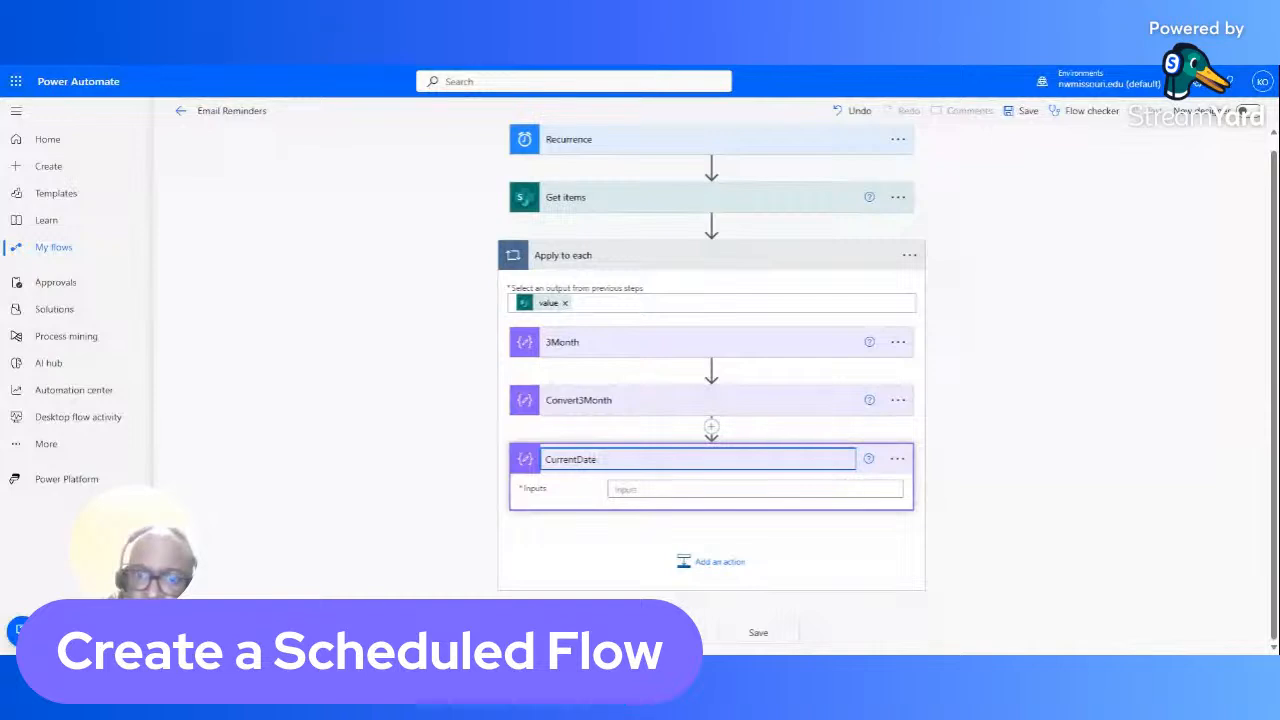
Step: Start a convertFromUtc expression for the CurrentDate inputs, with utcNow() as its timestamp
click(618, 489)
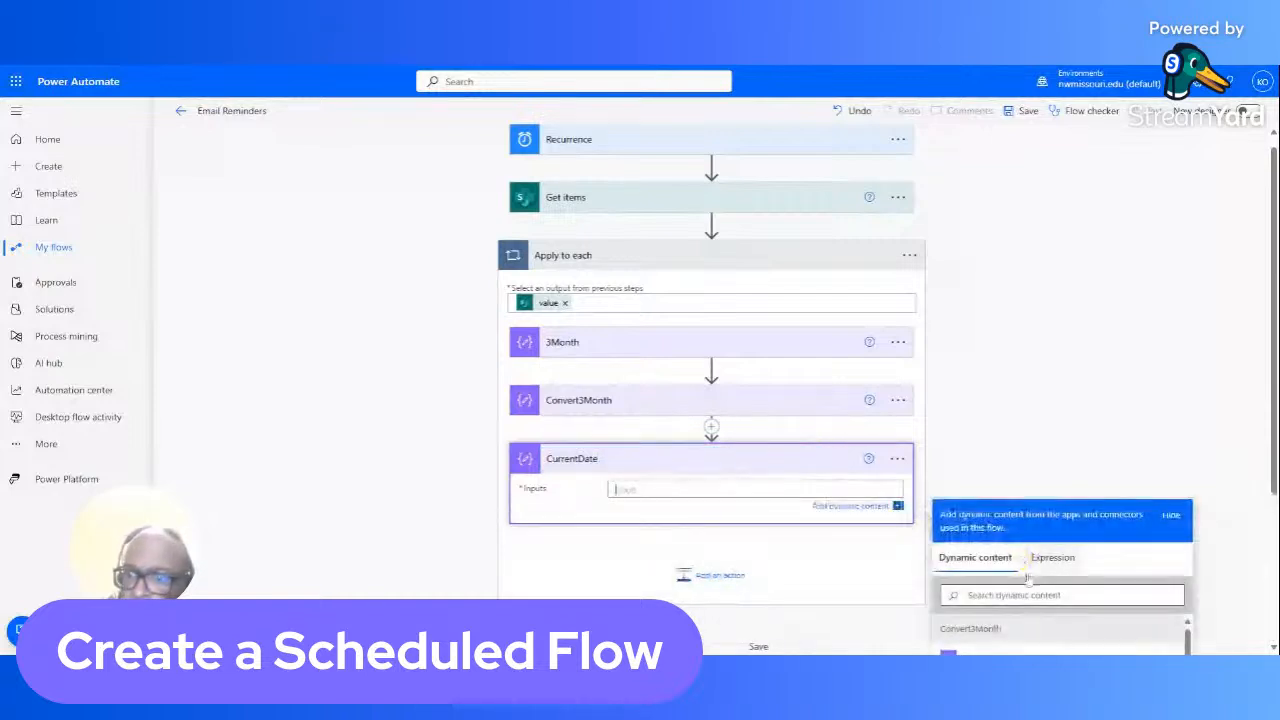
click(1045, 570)
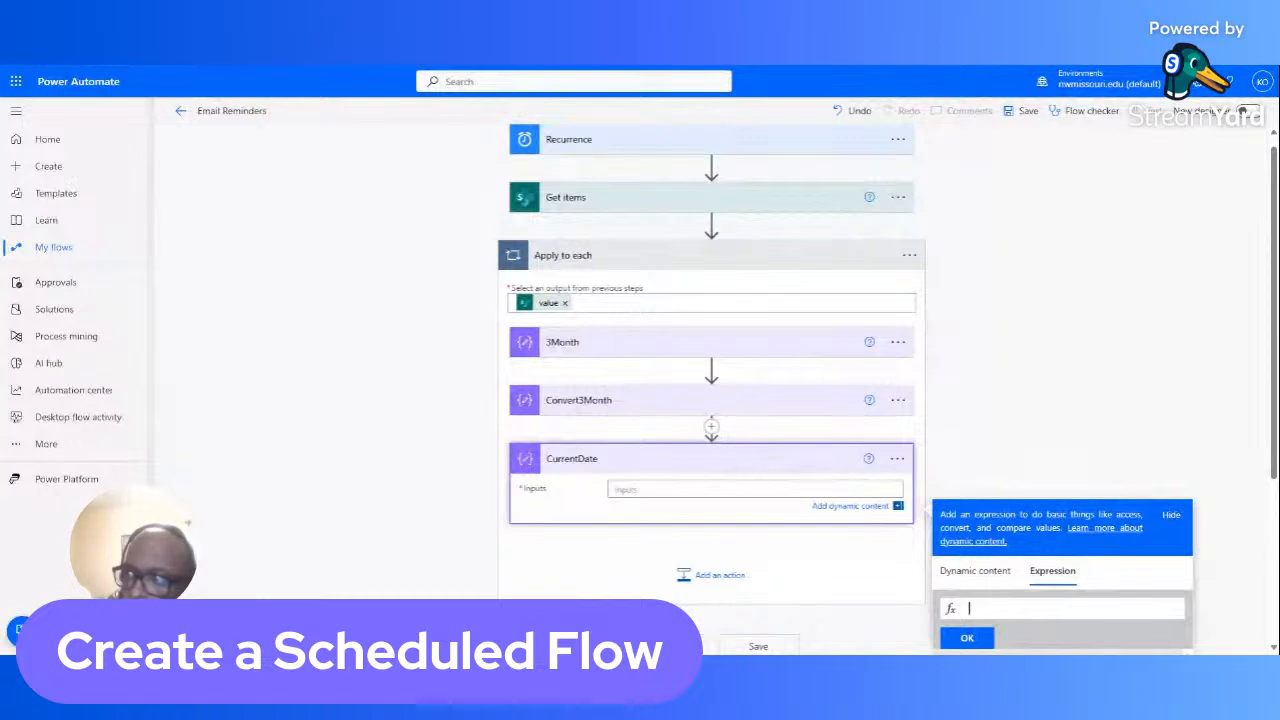
text(conv)
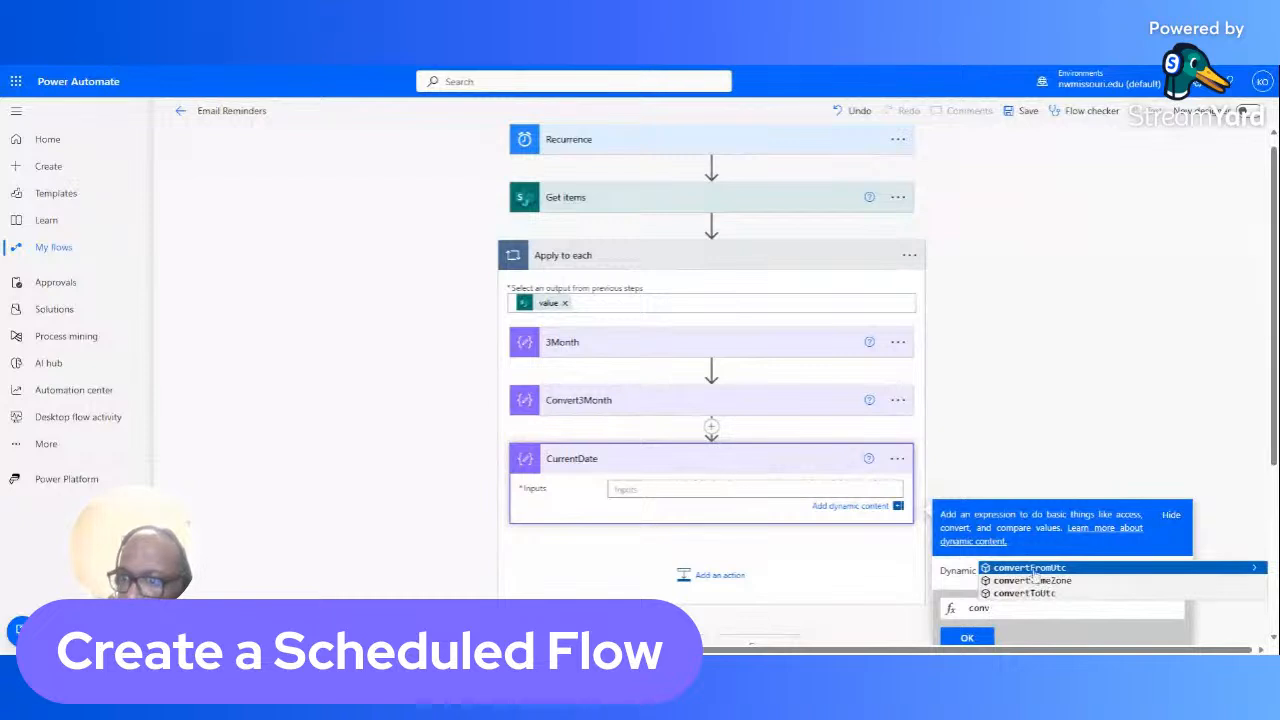
click(1032, 568)
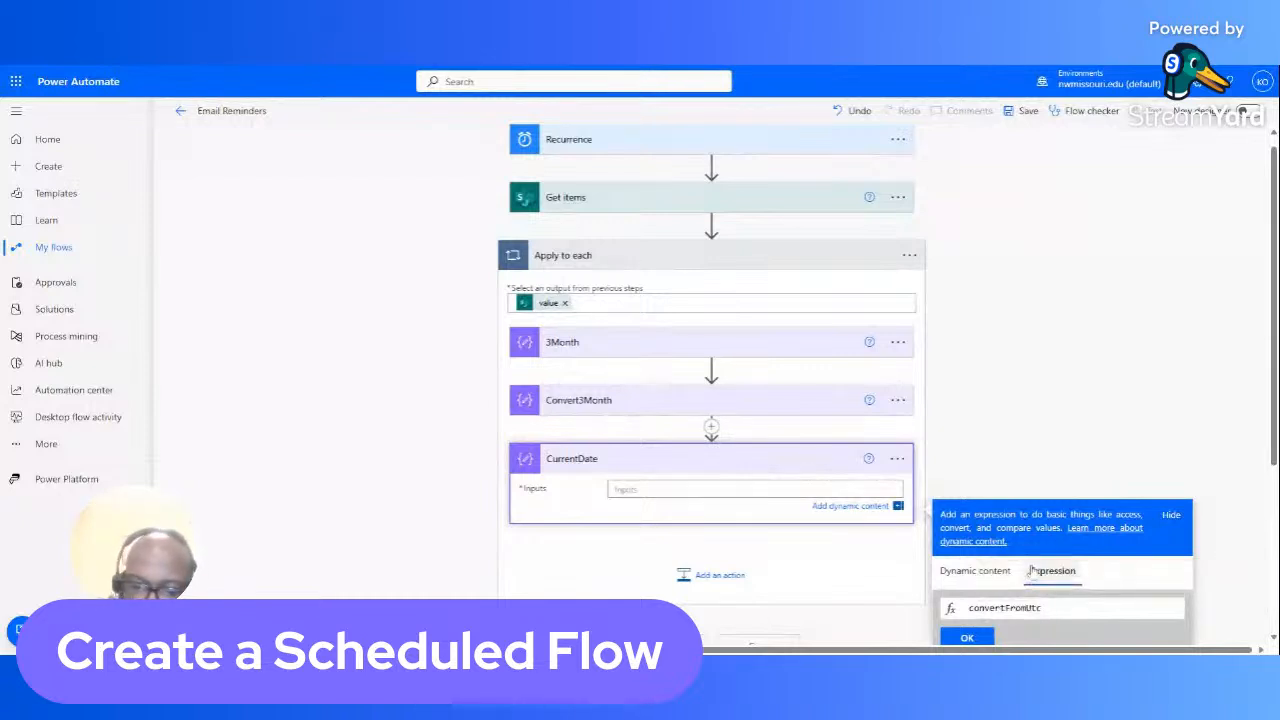
text((ut)
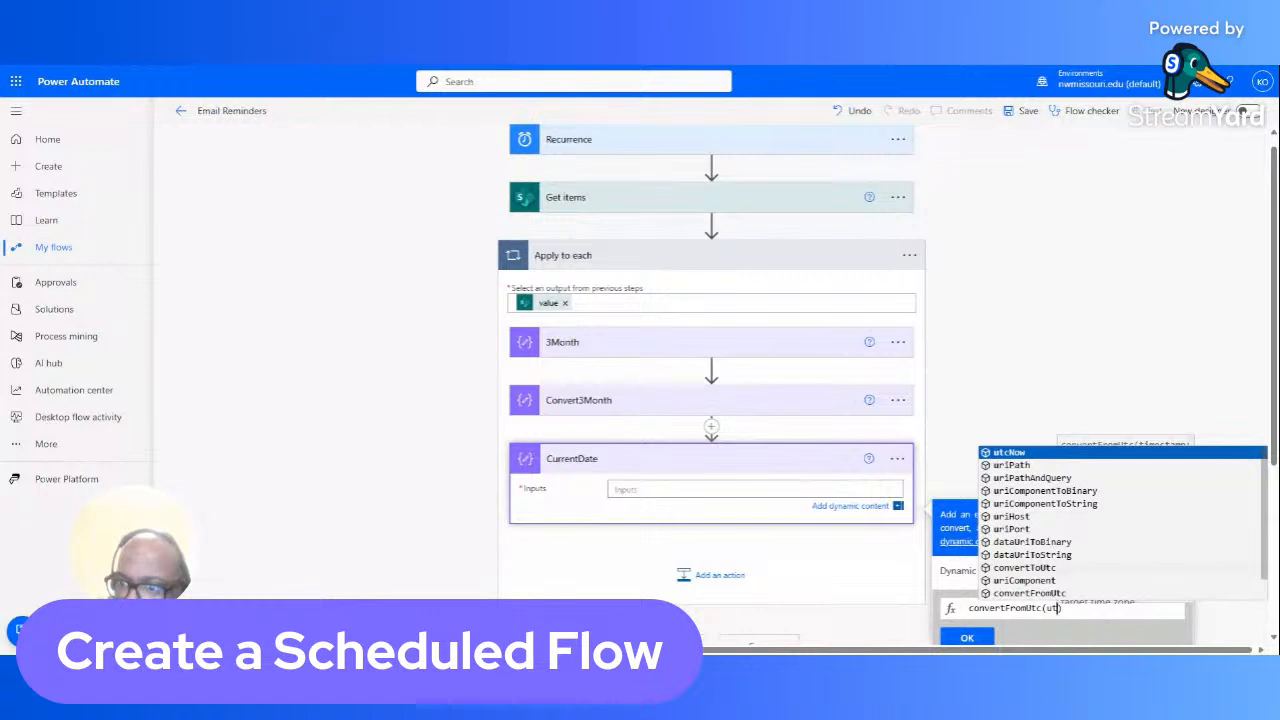
click(1021, 455)
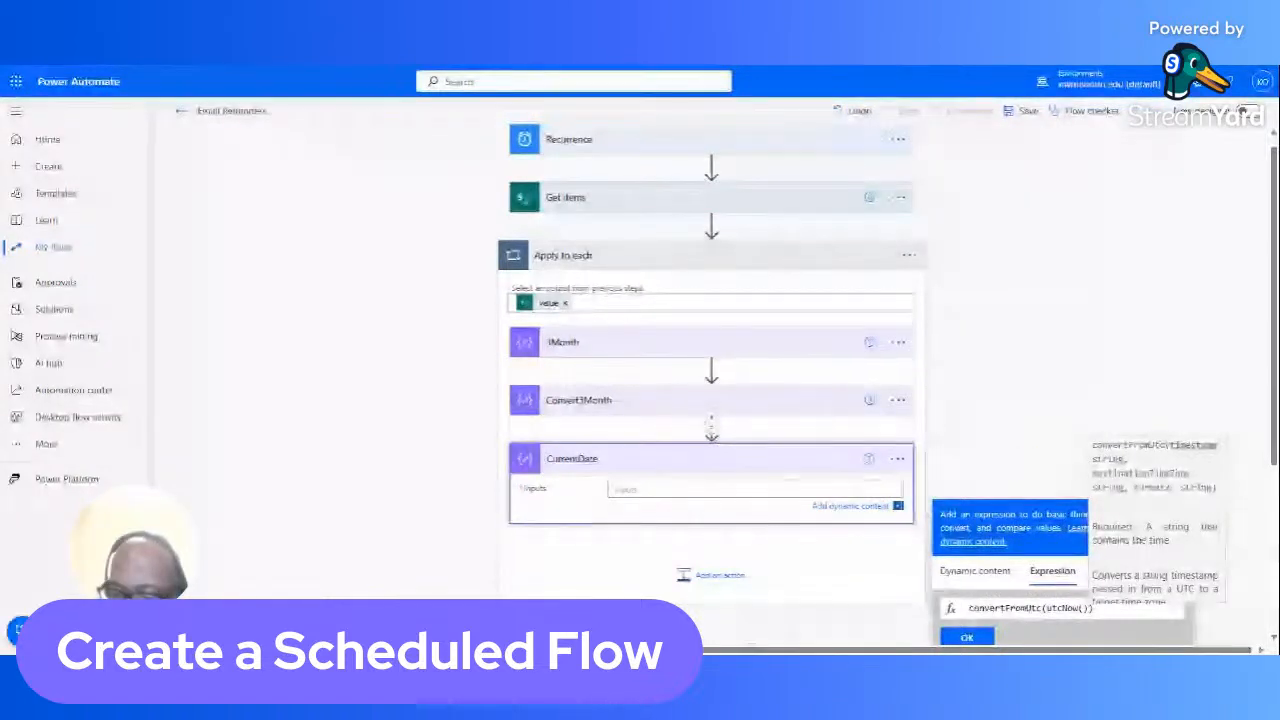
Step: Add 'Eastern Standard Time' as the destination time zone argument of the convertFromUtc expression
text(,)
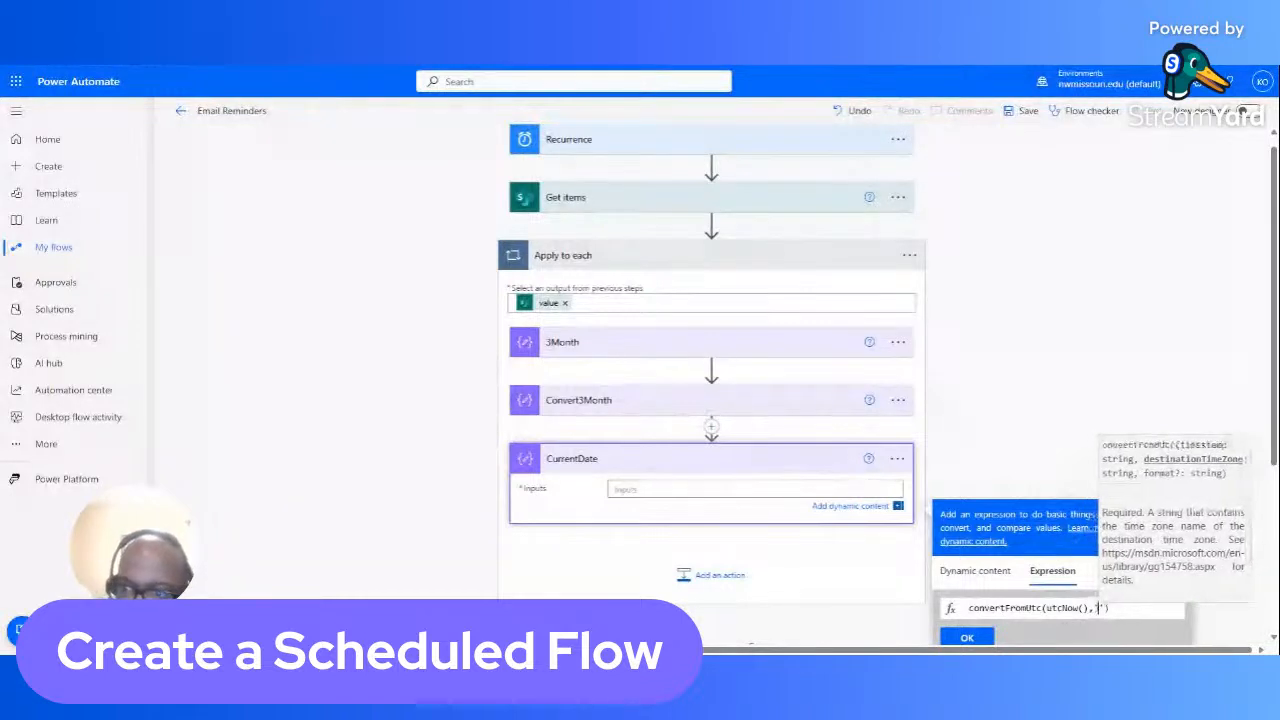
text('Easter)
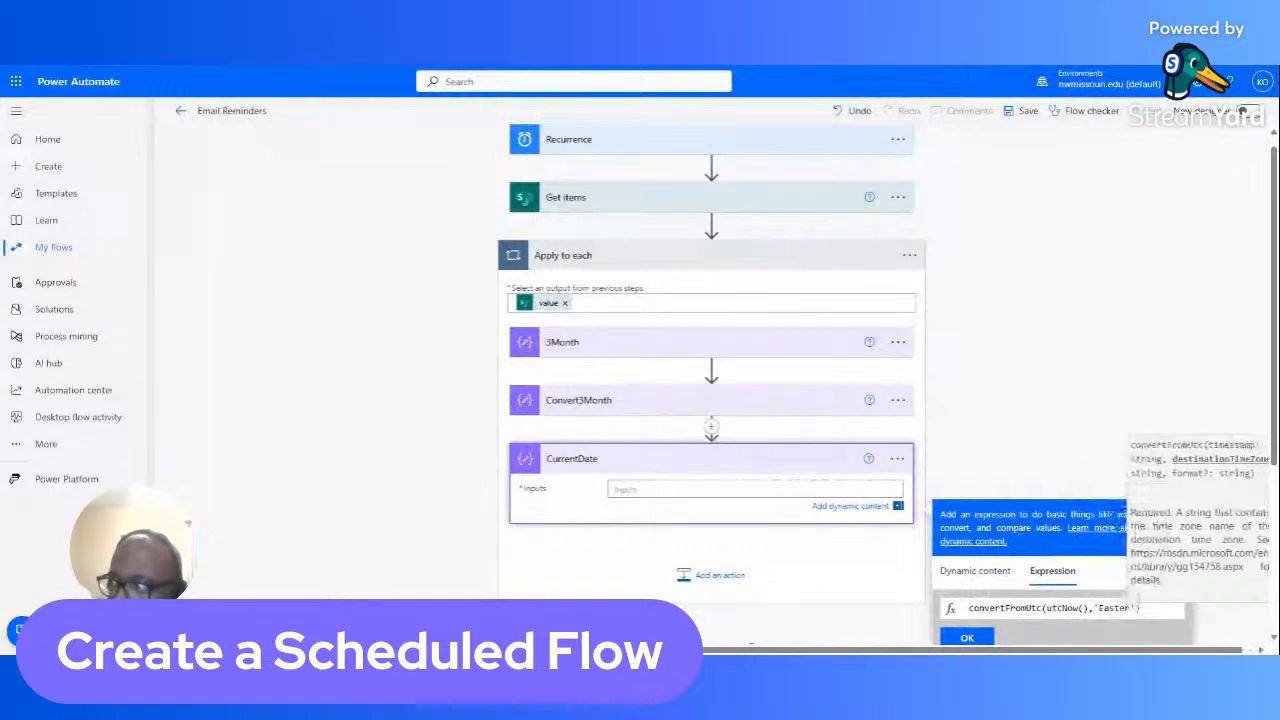
text(n )
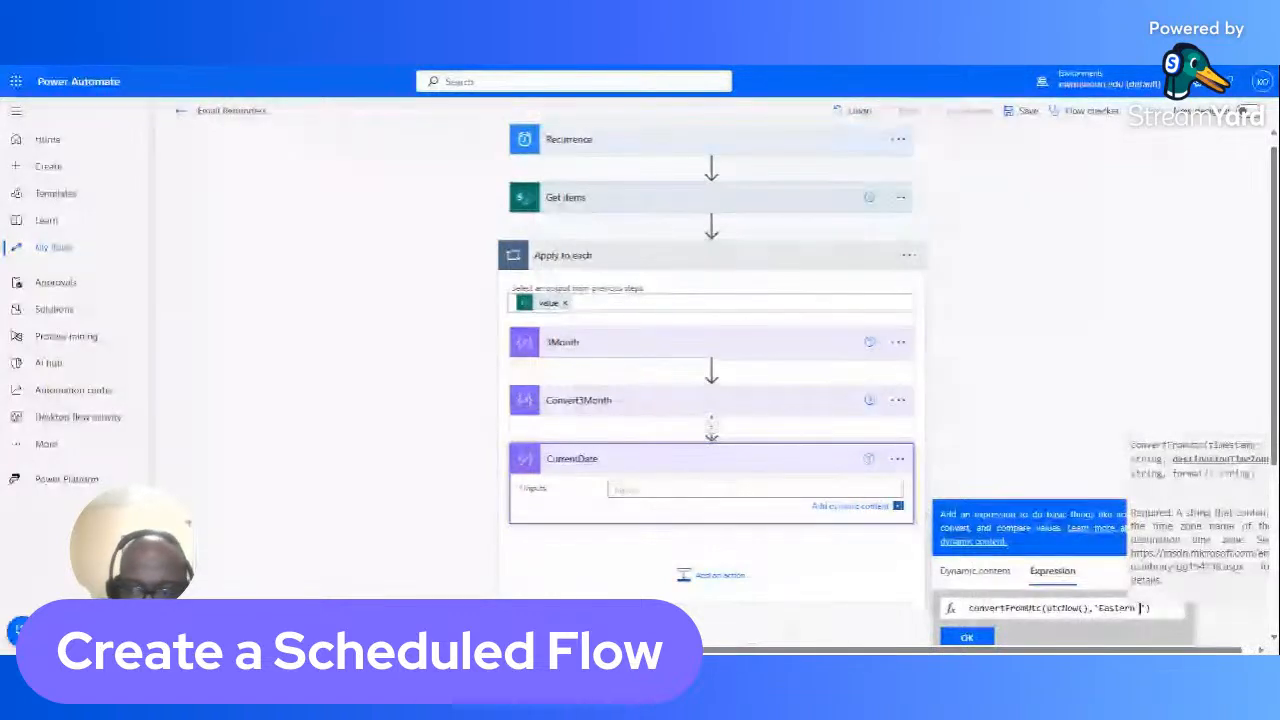
text(Standa)
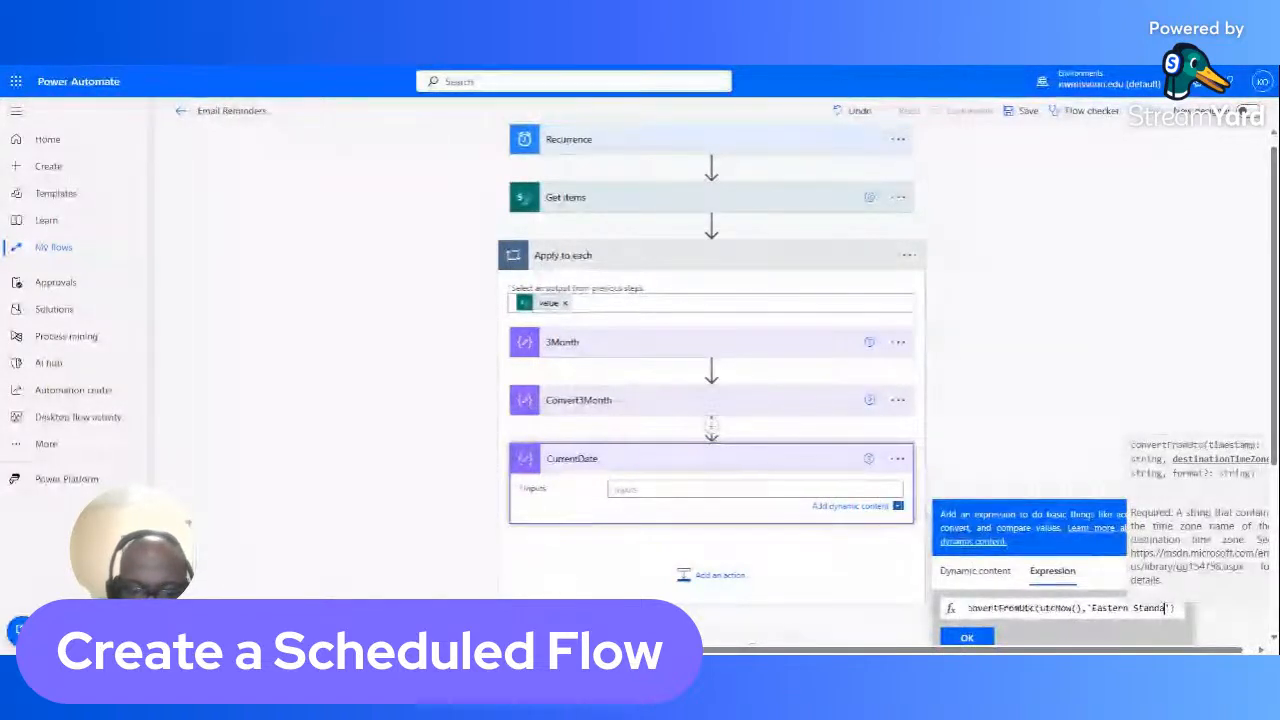
text(rd Tim)
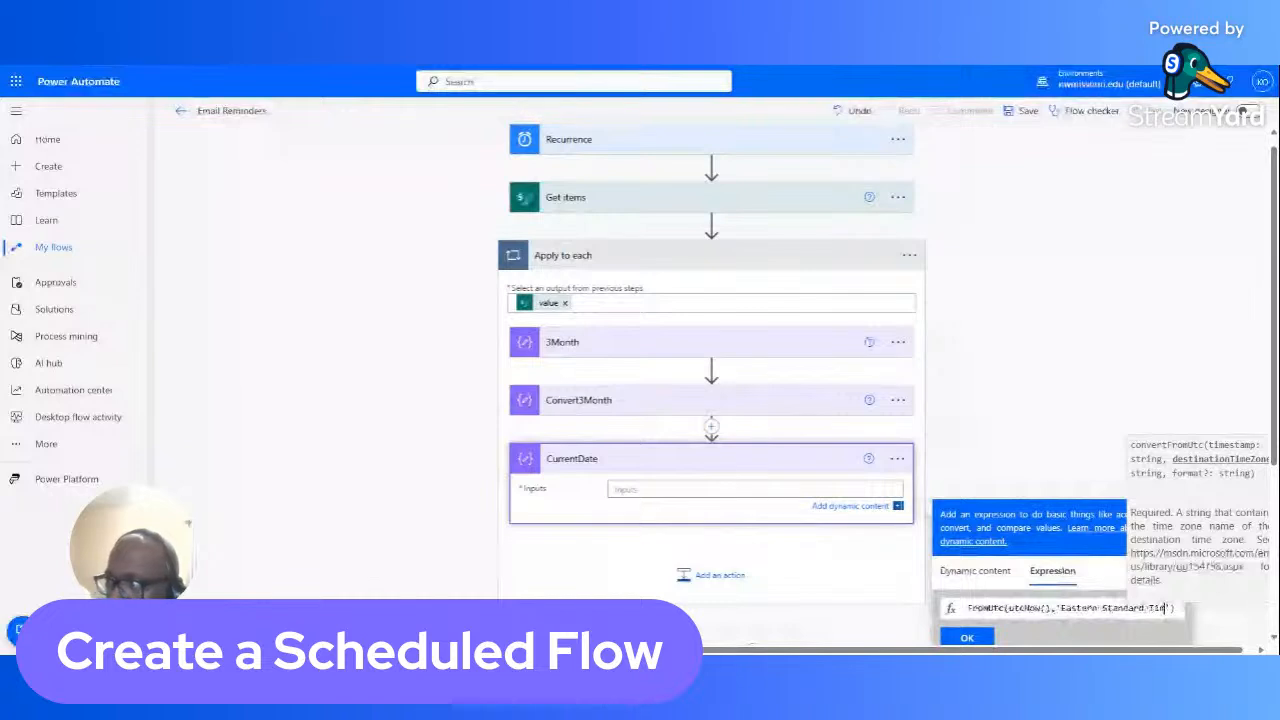
text(e)
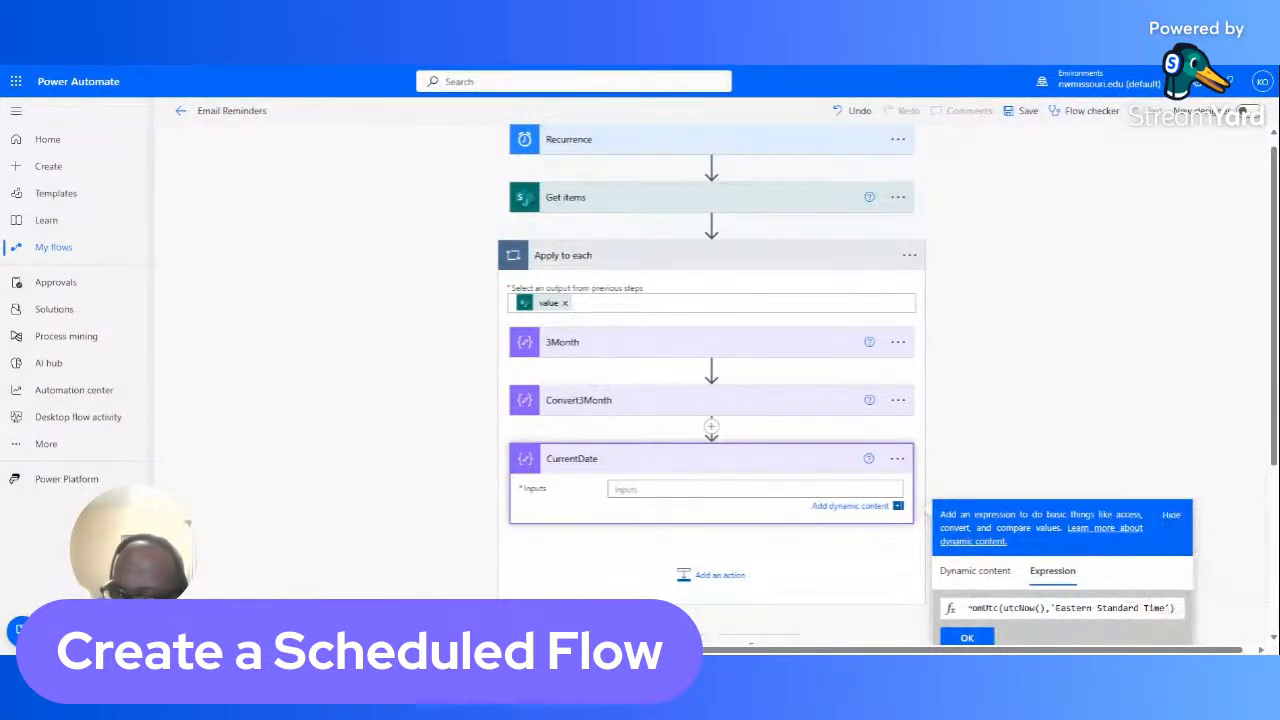
text(')
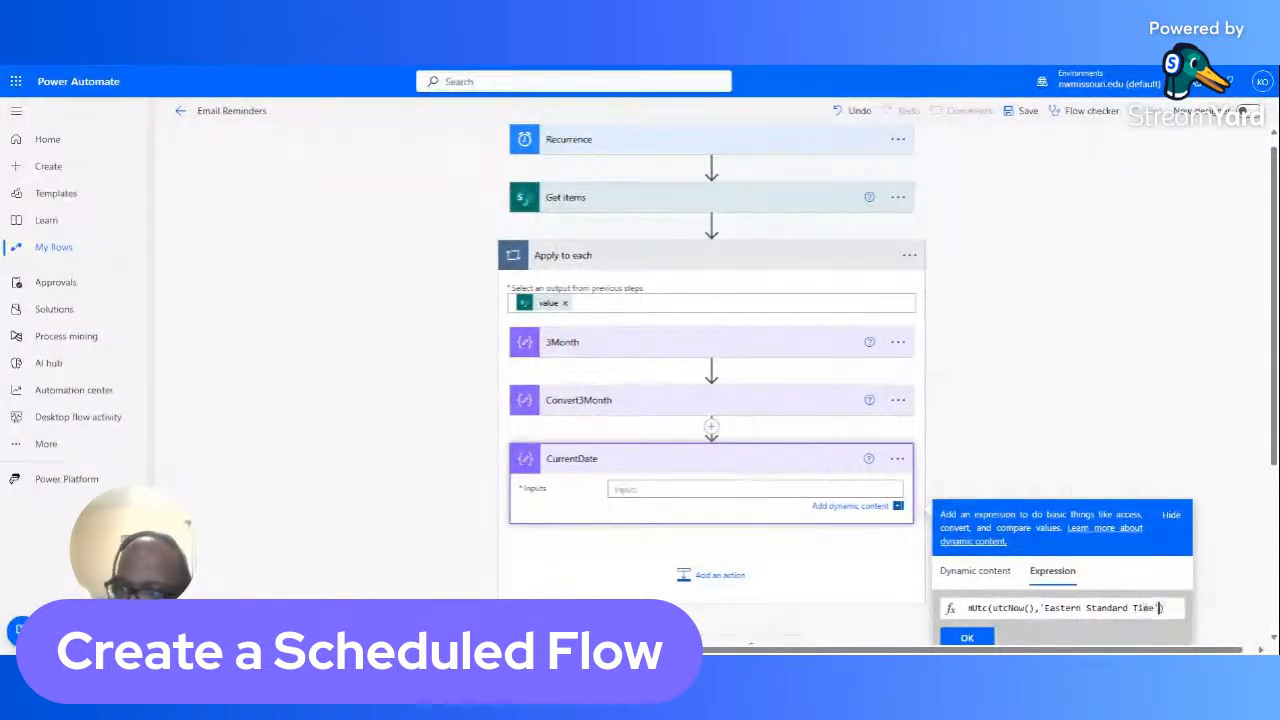
Step: Add the 'MM-dd-yyyy' format argument to the convertFromUtc expression and insert the expression into the CurrentDate inputs
click(1160, 608)
text(,)
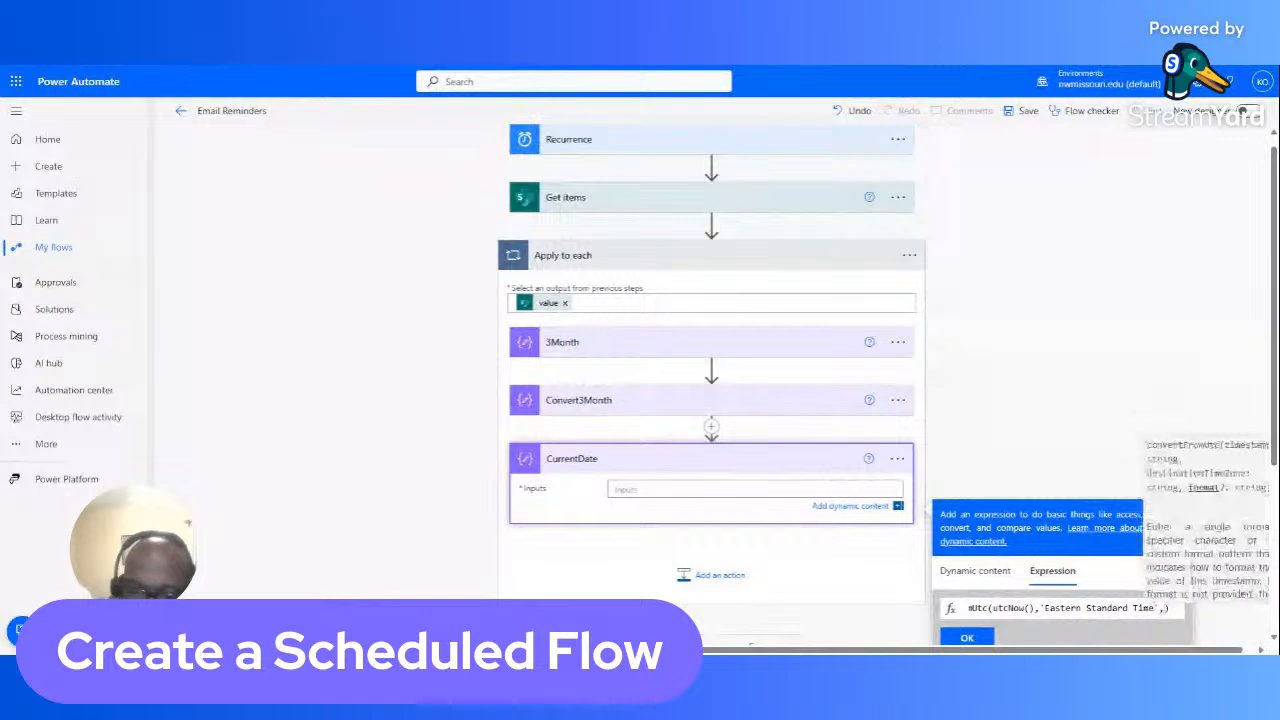
text('')
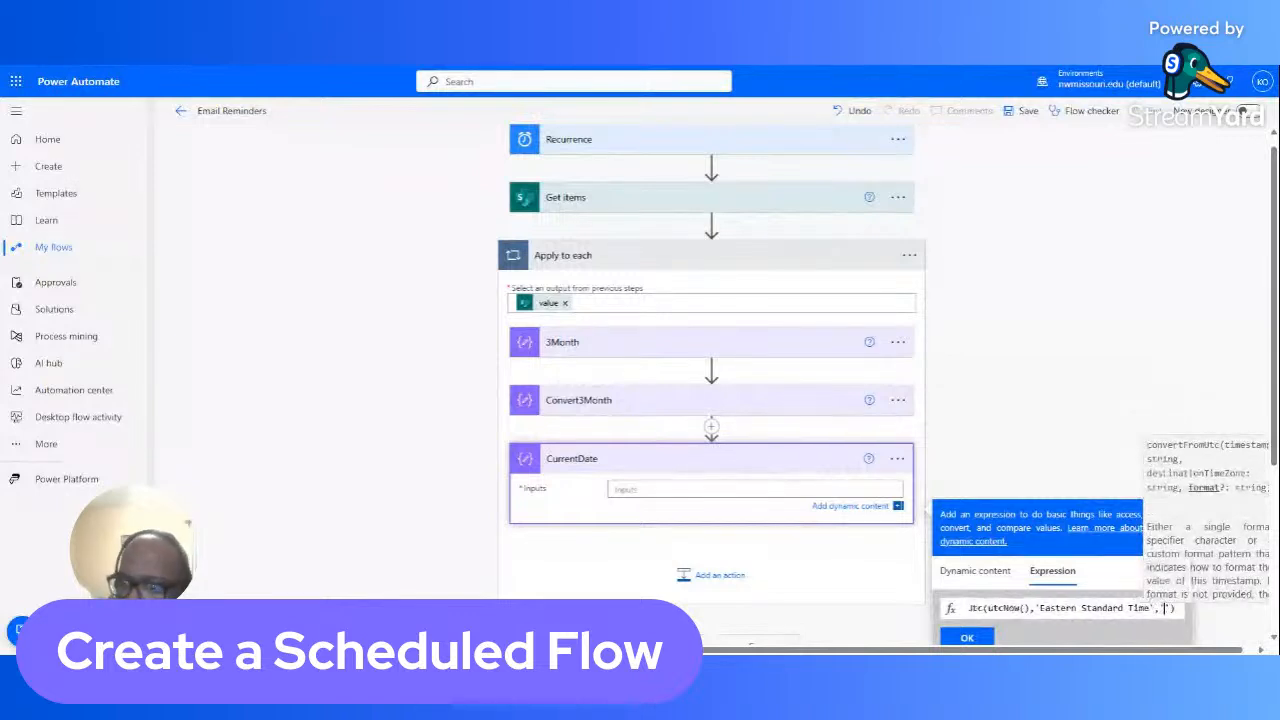
text(MM-)
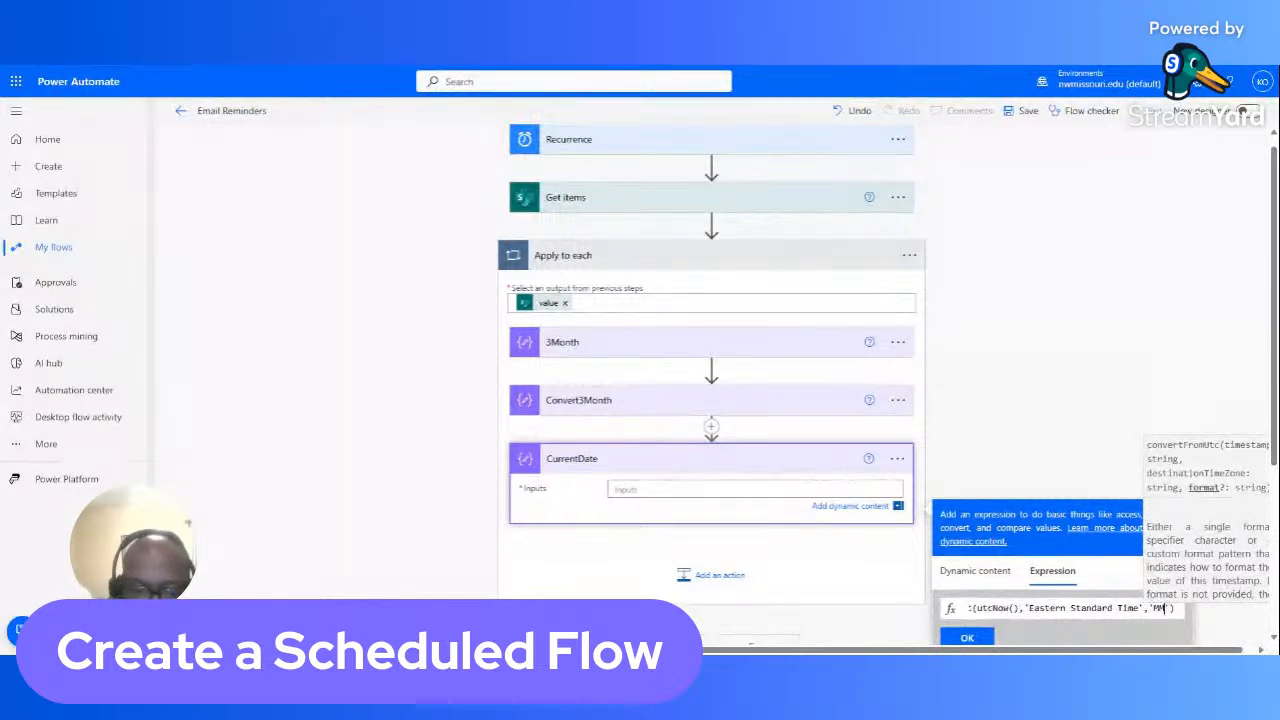
text(dd-)
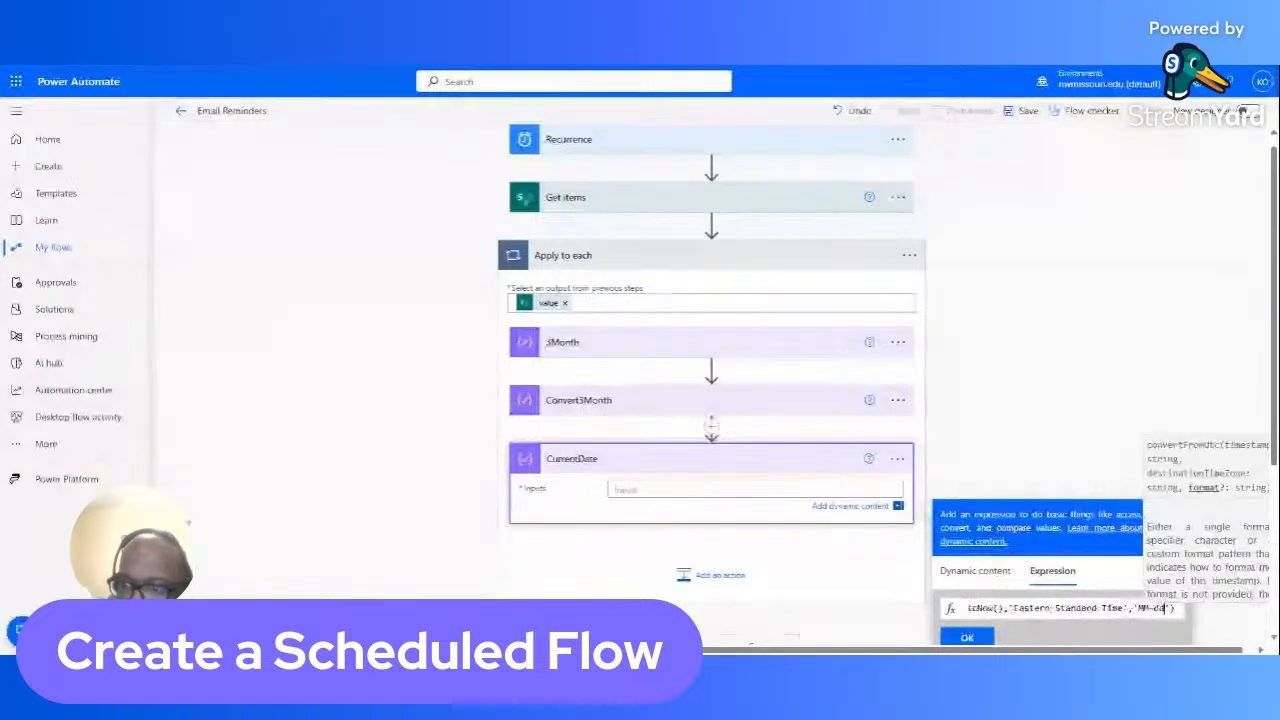
text(y)
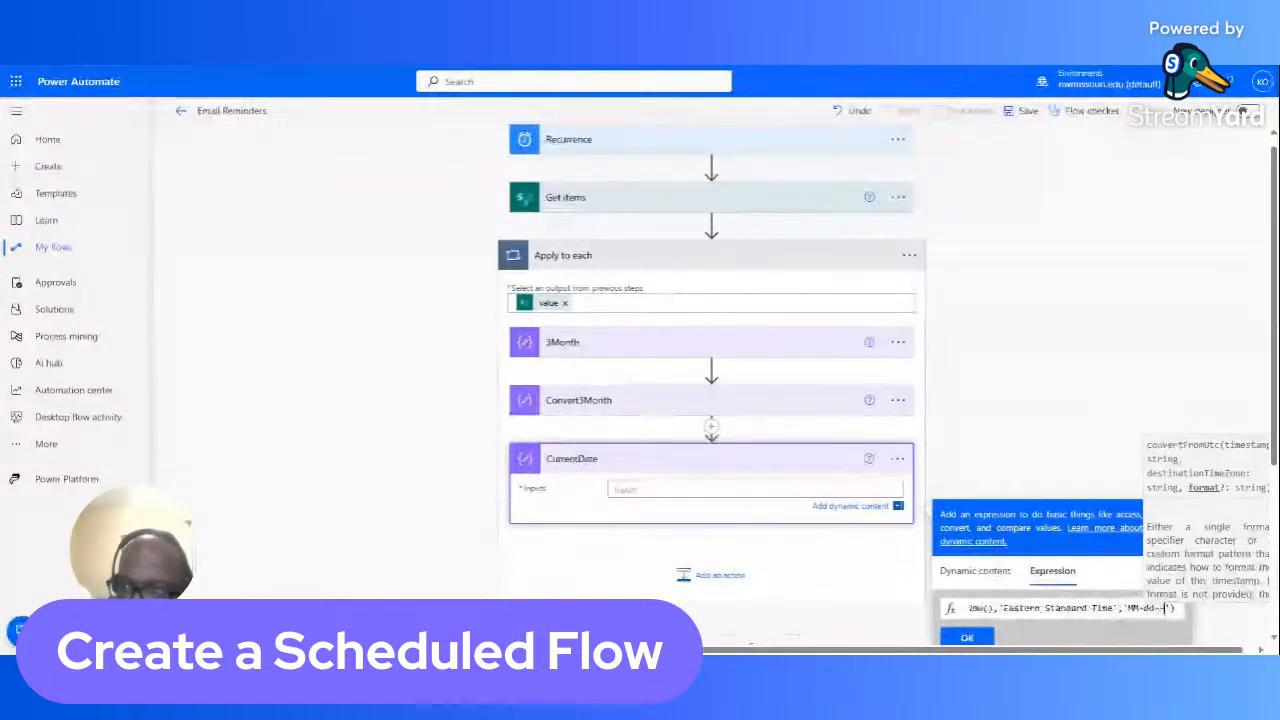
text(yyy)
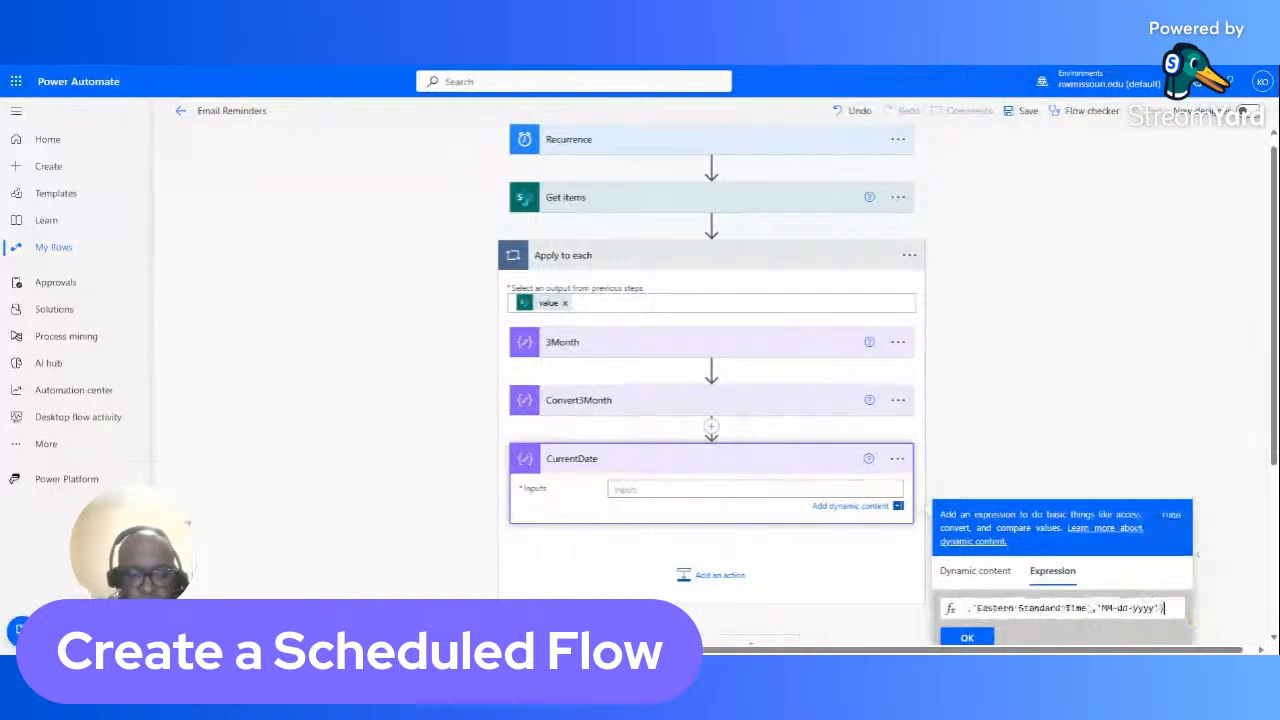
key(ctrl+a)
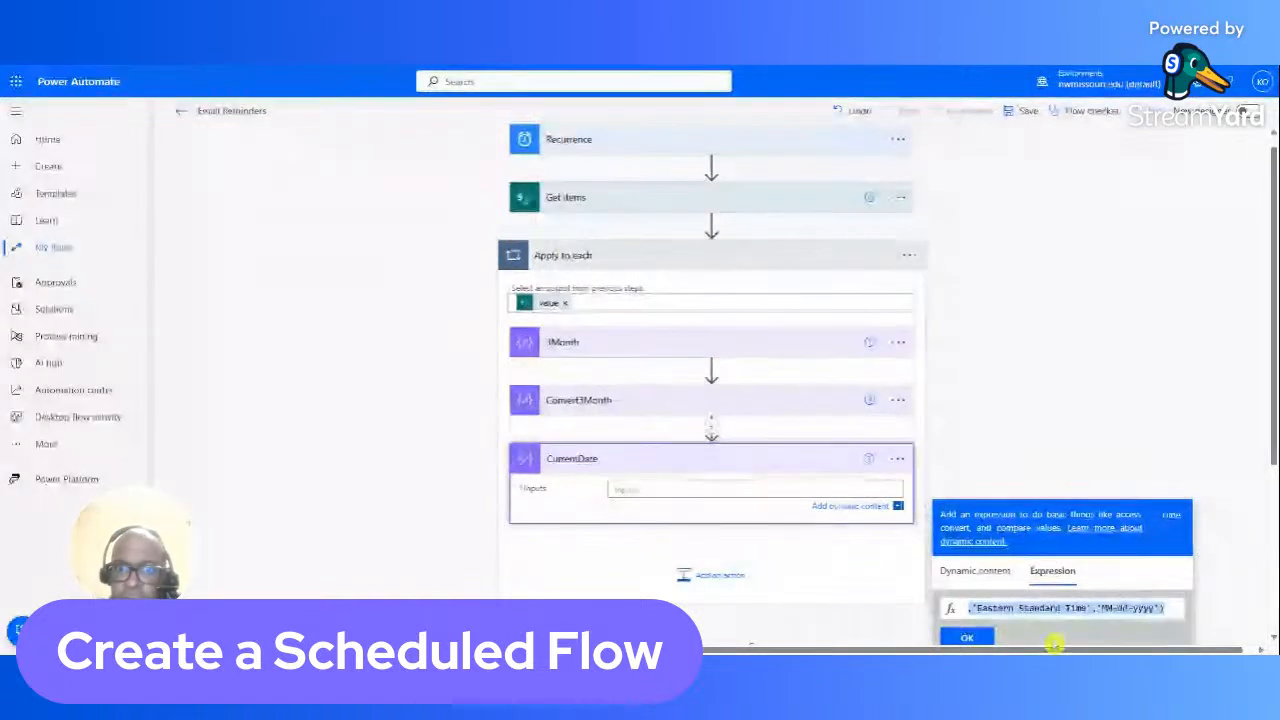
click(967, 637)
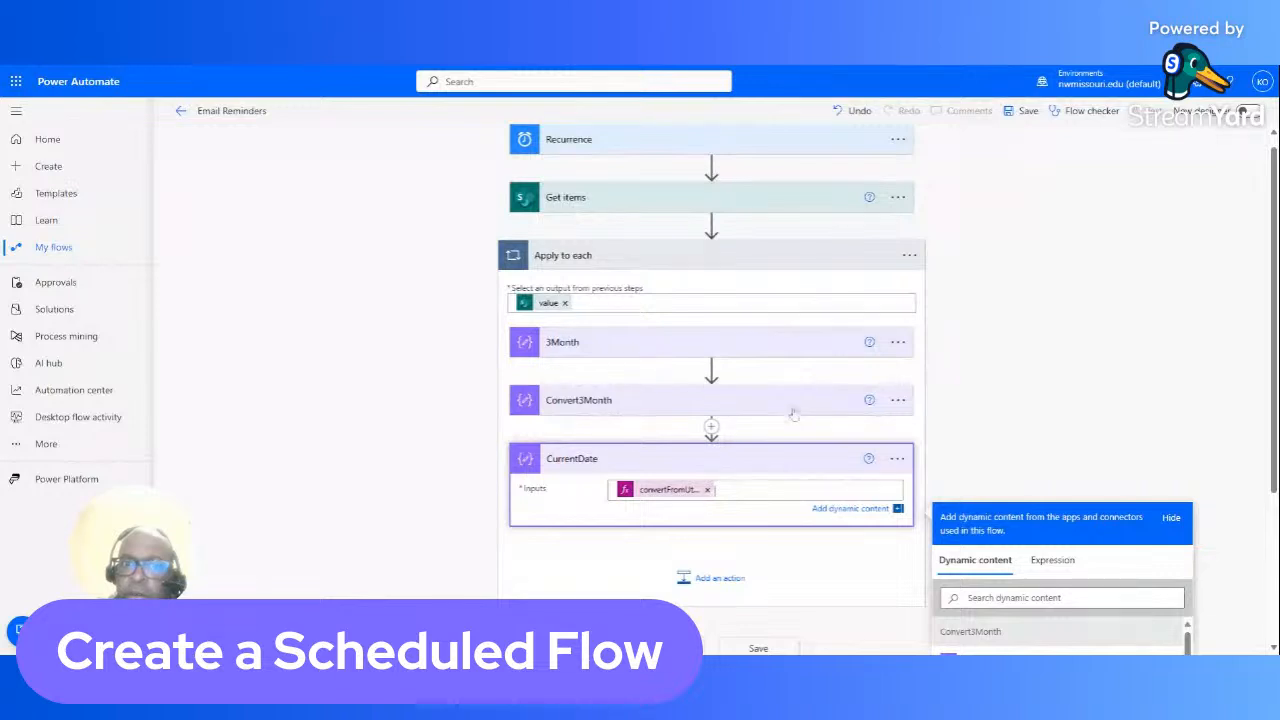
Step: Review the inputs of the 3Month, Convert3Month and CurrentDate actions, including the convertFromUtc expression
click(665, 345)
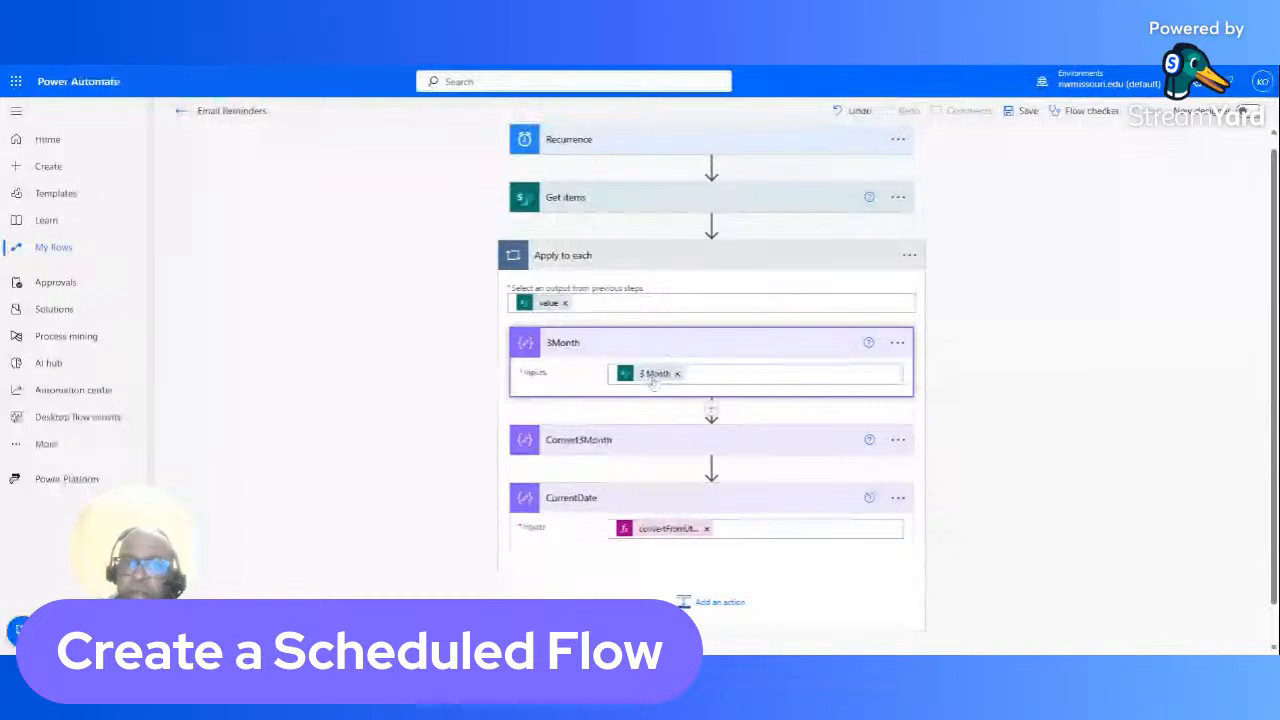
click(652, 343)
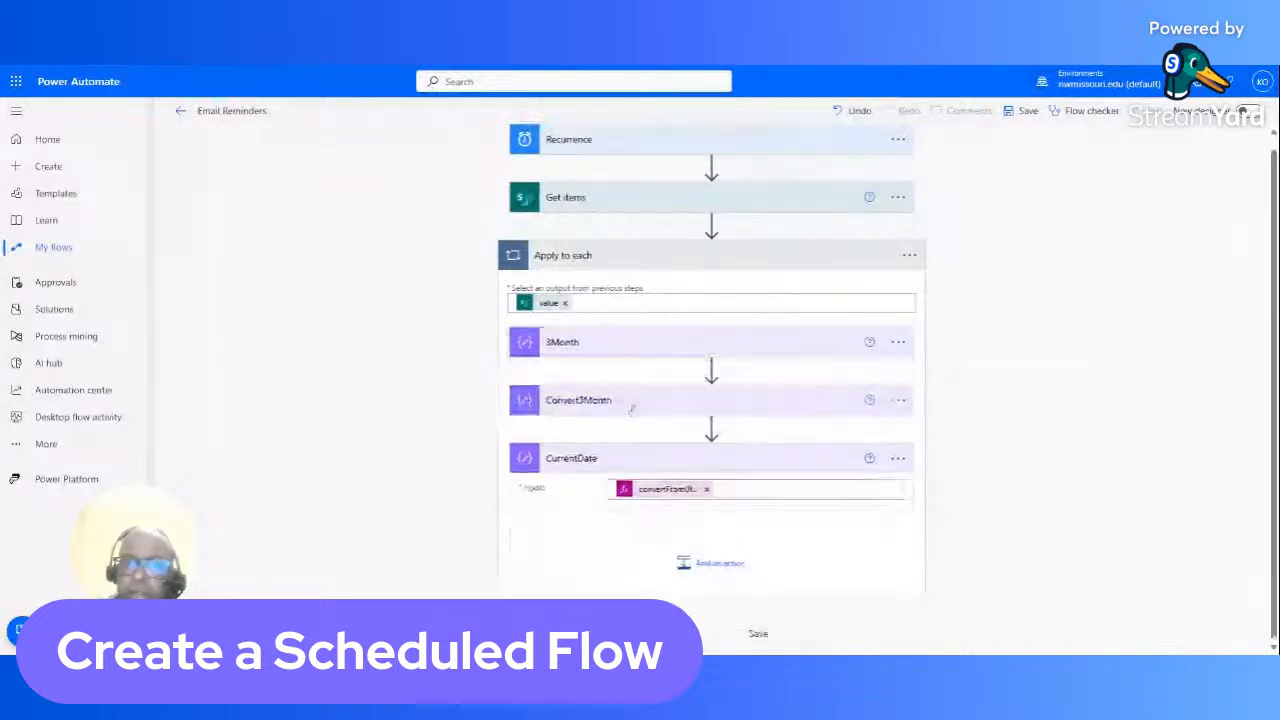
click(631, 403)
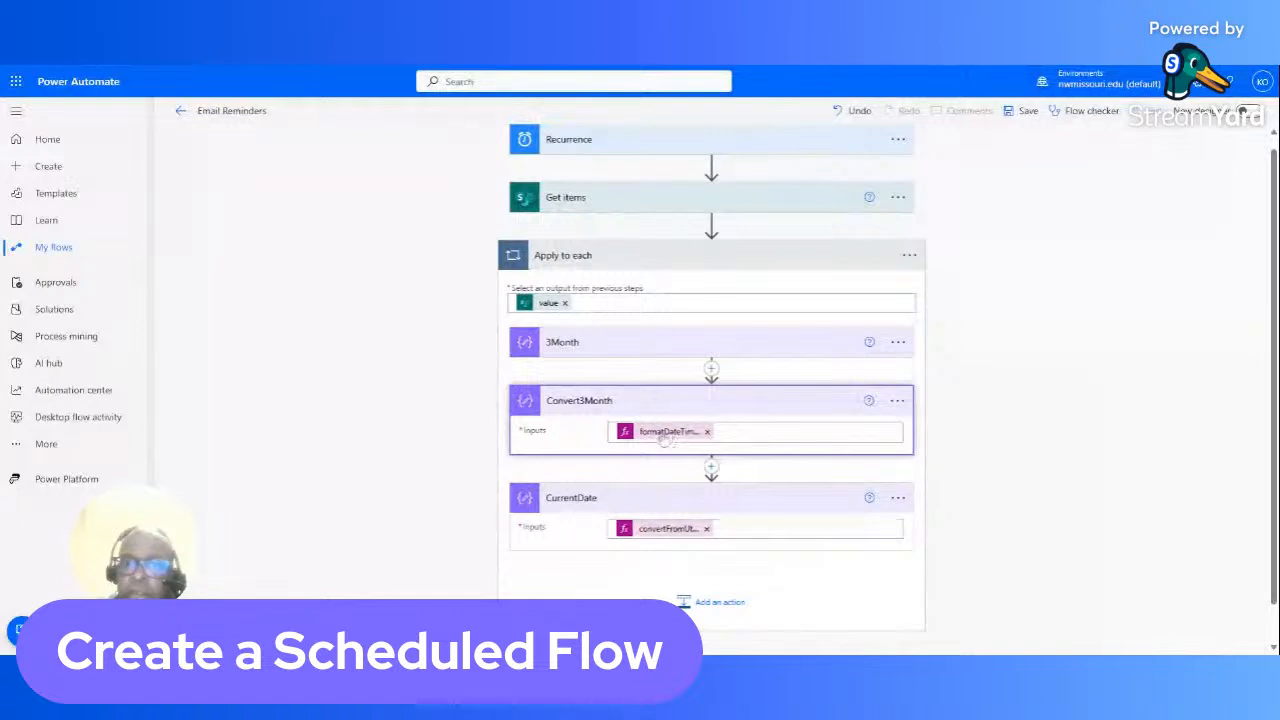
click(660, 497)
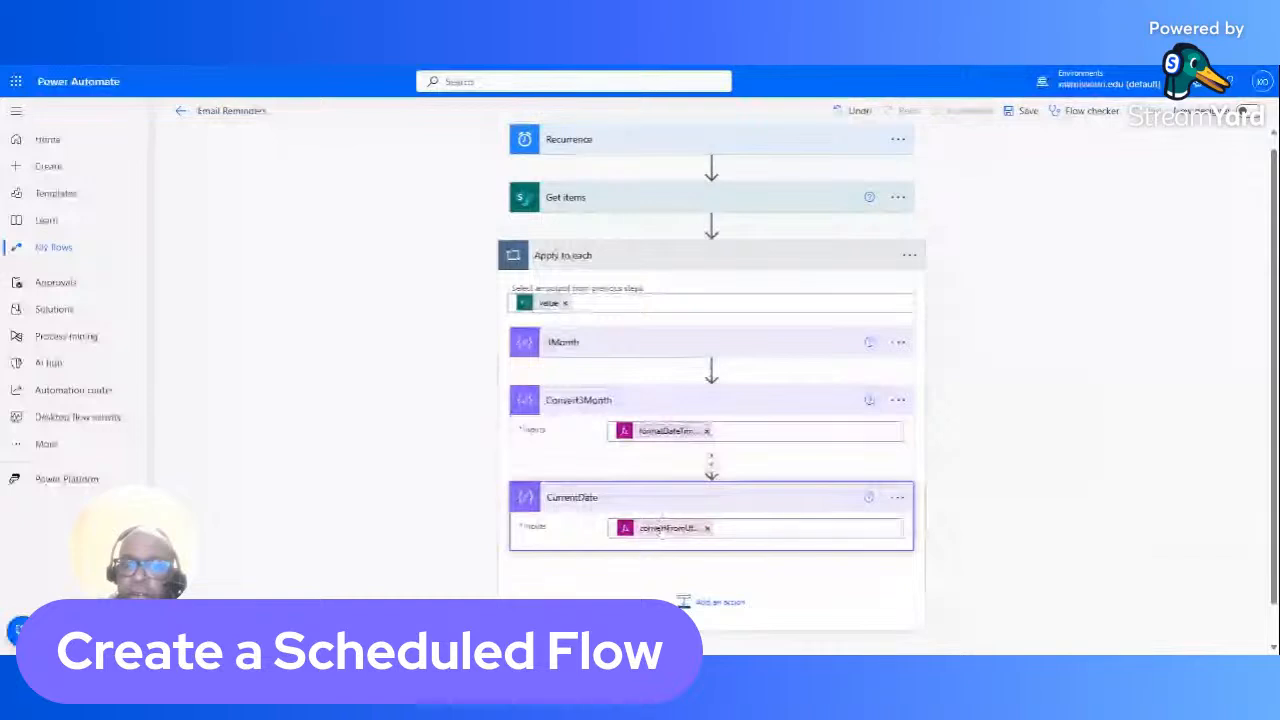
click(660, 528)
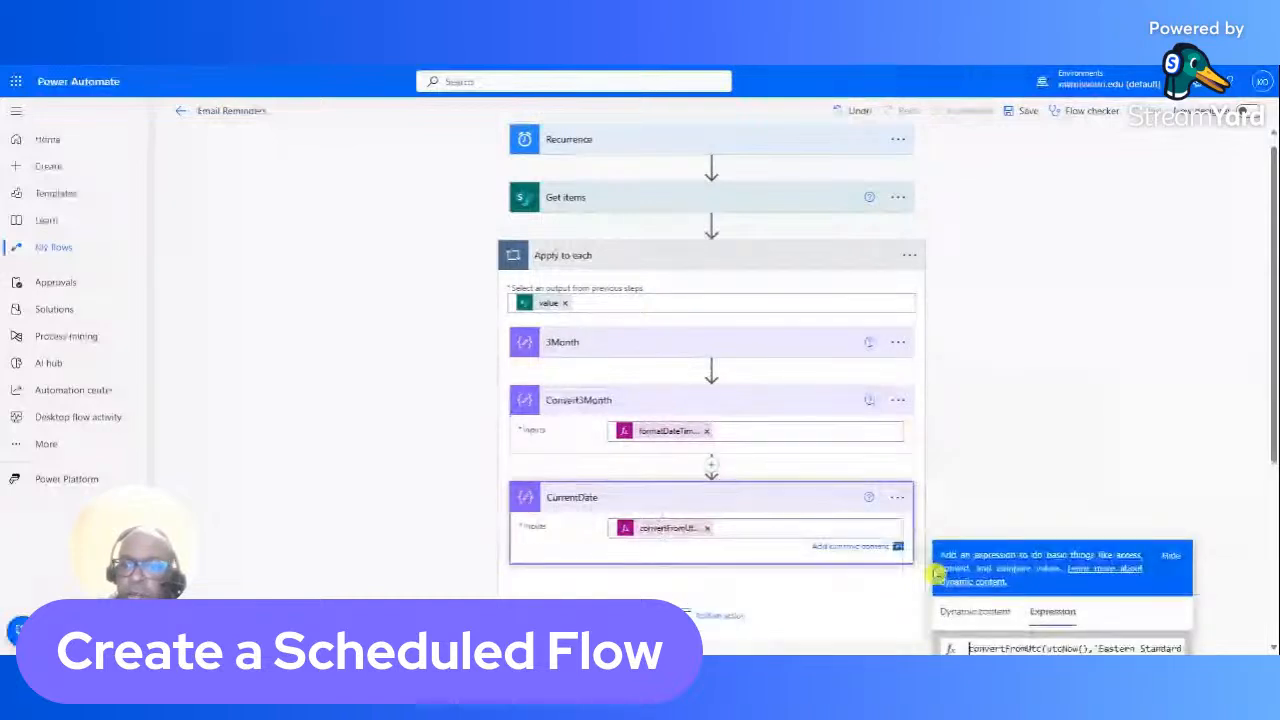
click(661, 497)
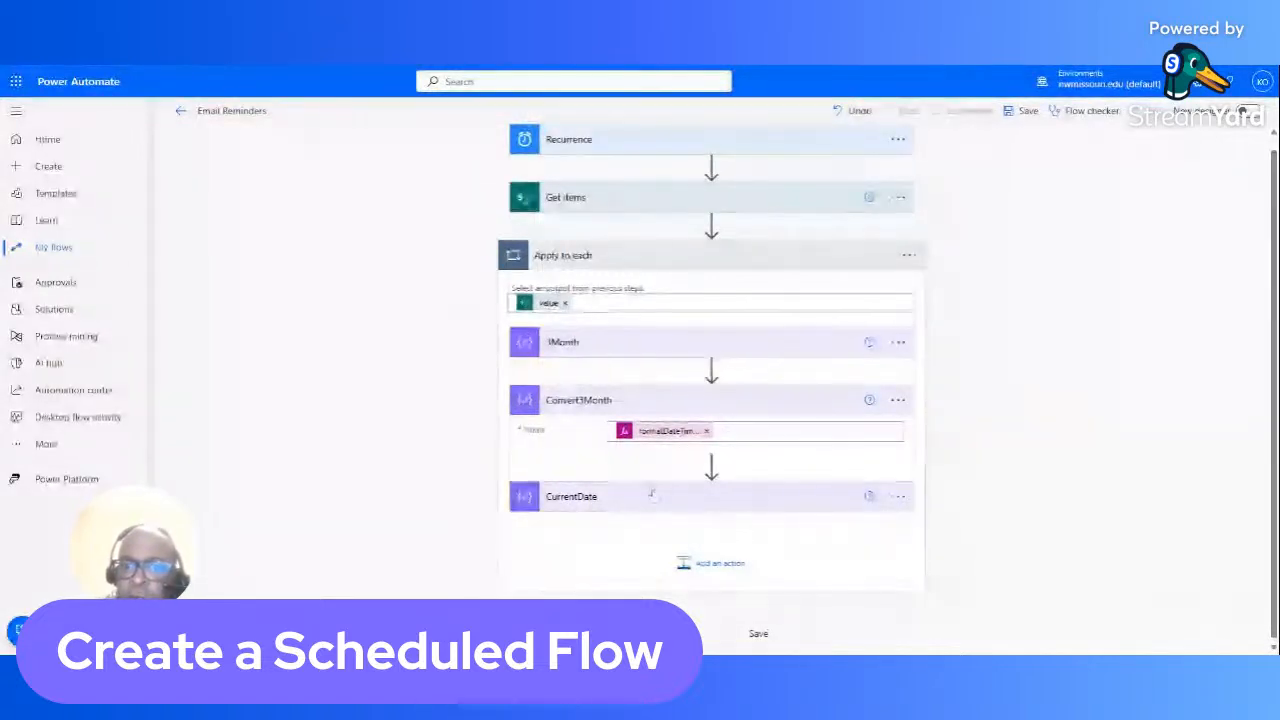
Step: Add a Data Operation Compose action after CurrentDate inside the Apply to each loop
click(712, 561)
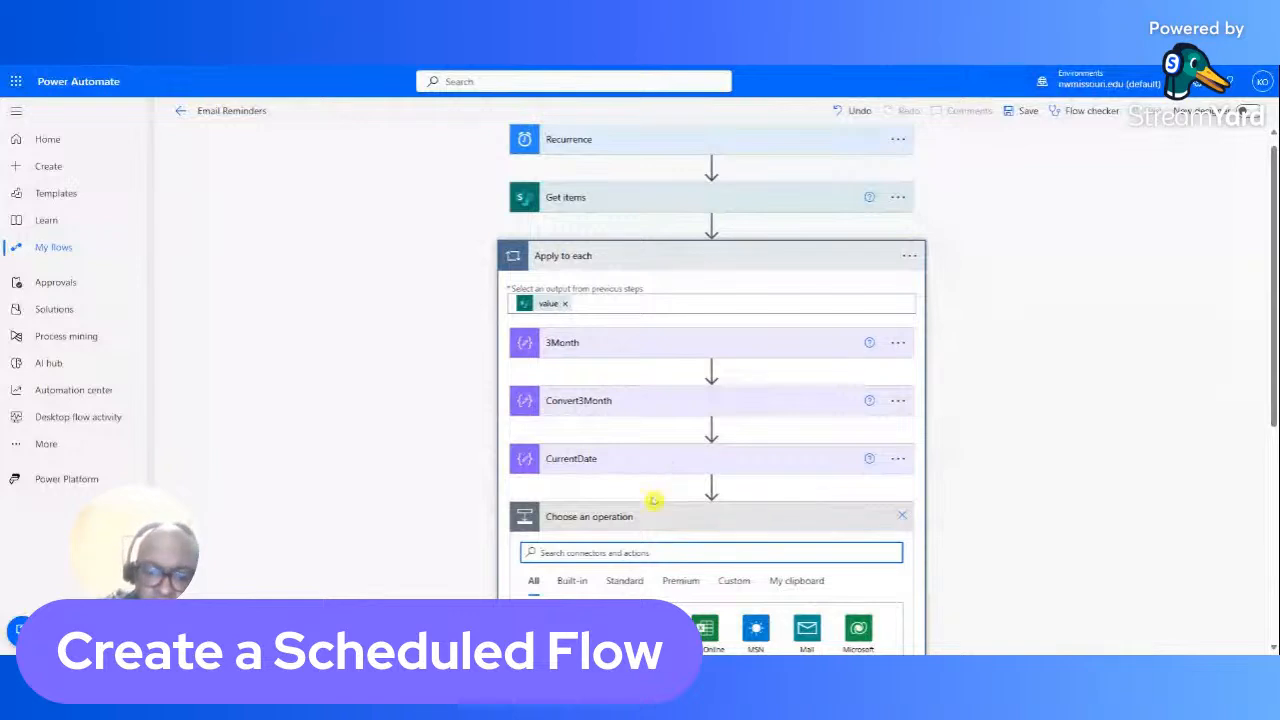
text(co)
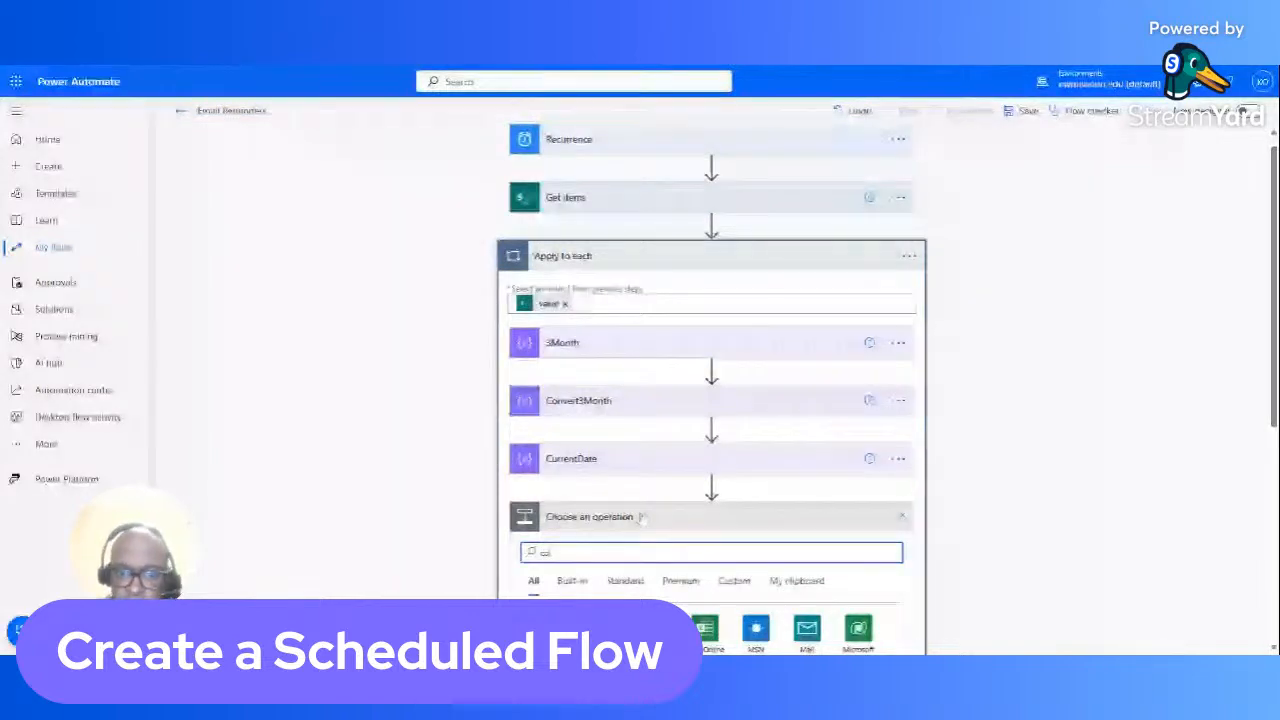
text(mpose)
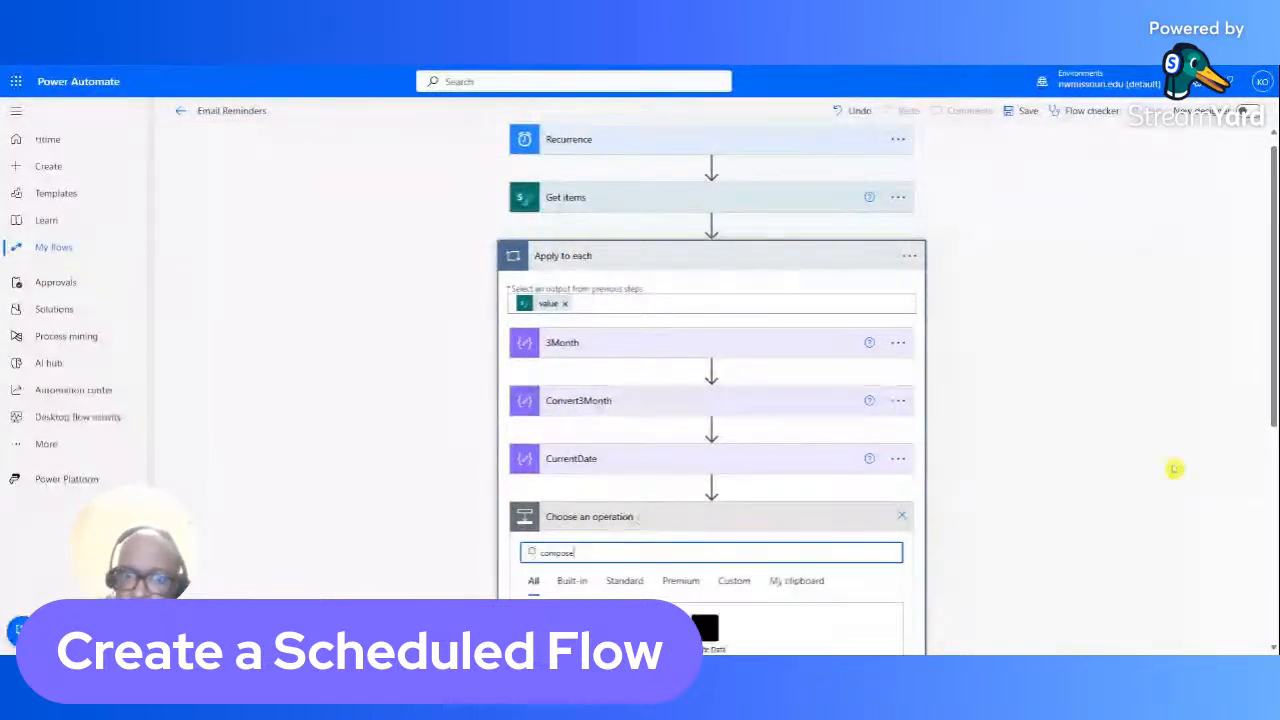
scroll(1268, 400, down, 3)
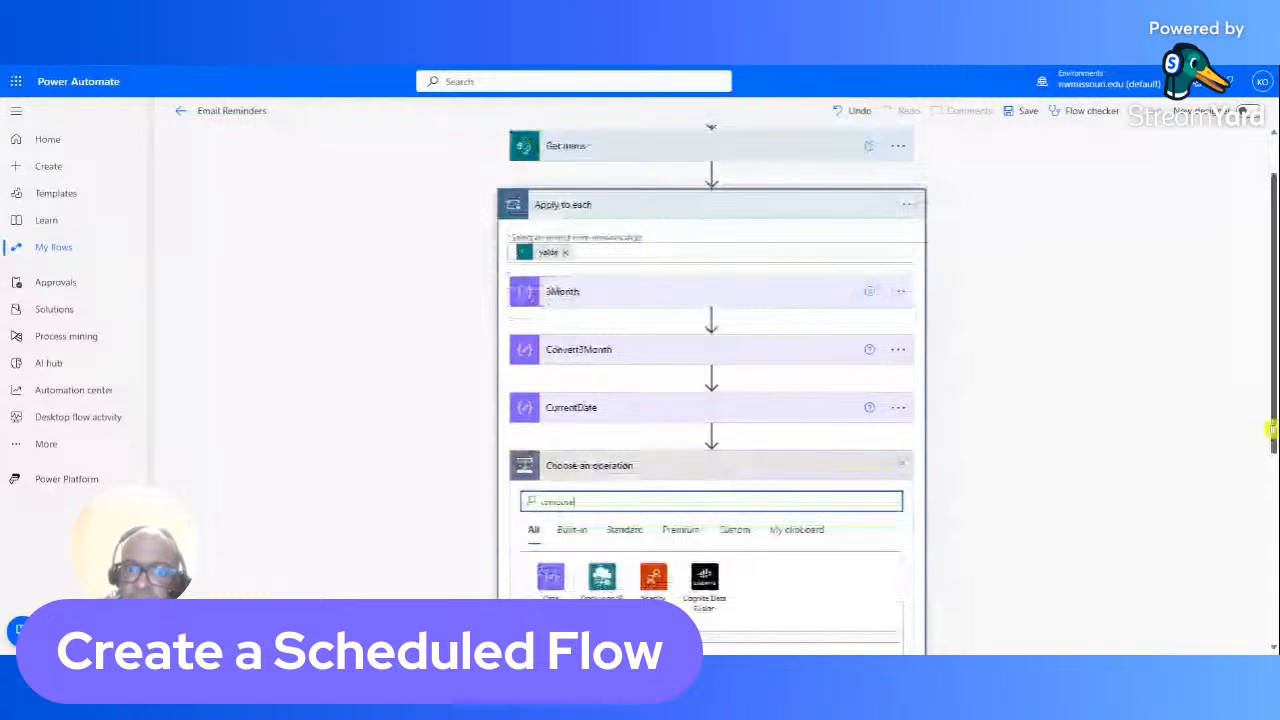
click(612, 622)
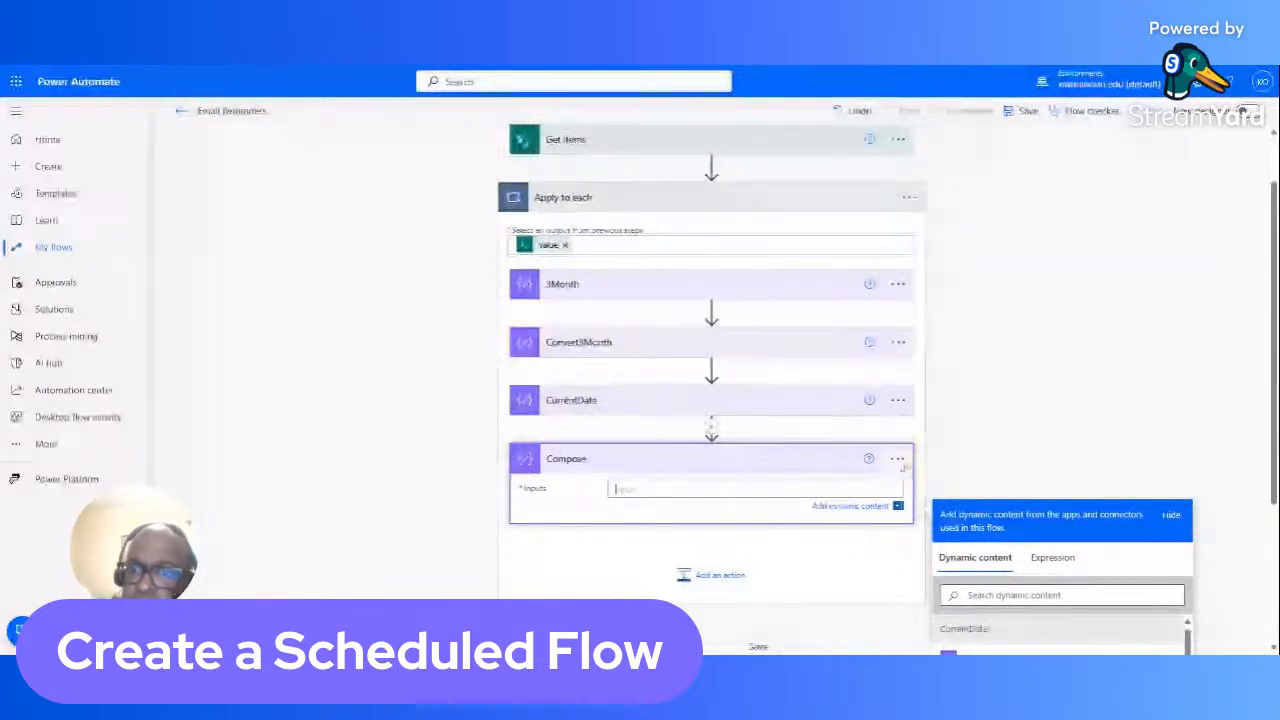
Step: Rename the new Compose action "Date Difference Bewteen 3 Month and Current Date"
click(897, 458)
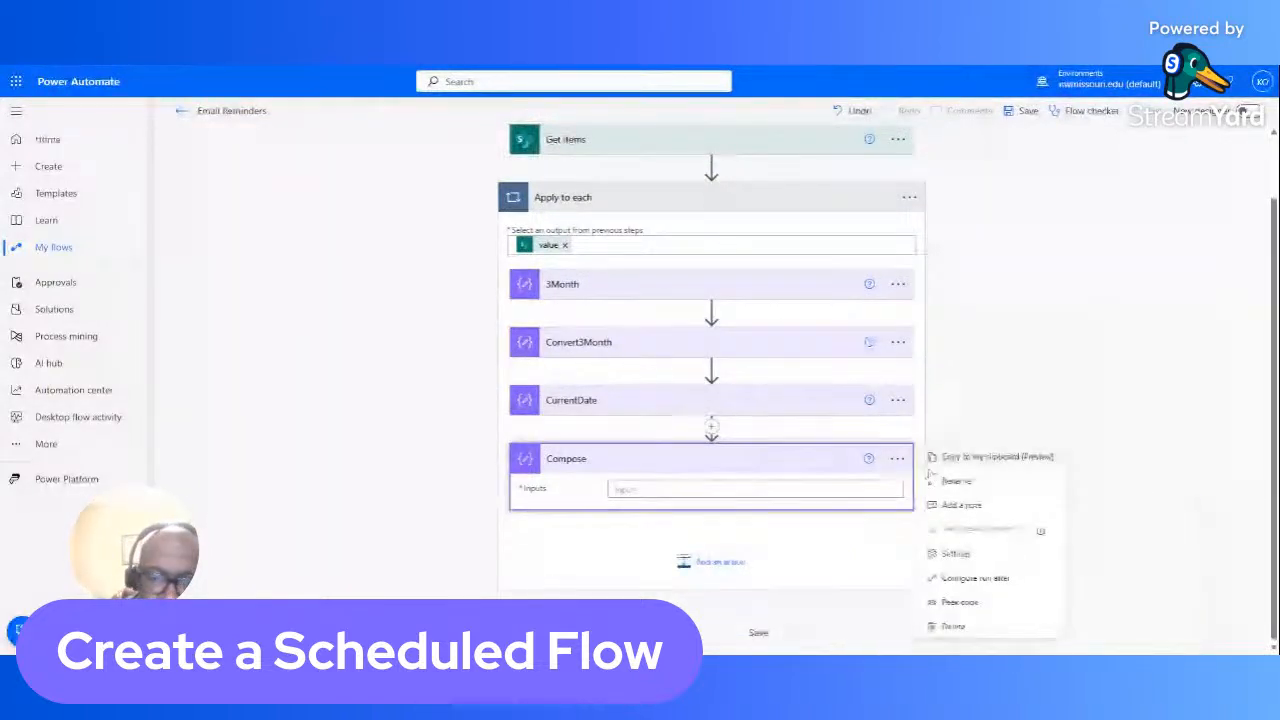
click(932, 479)
text(Date)
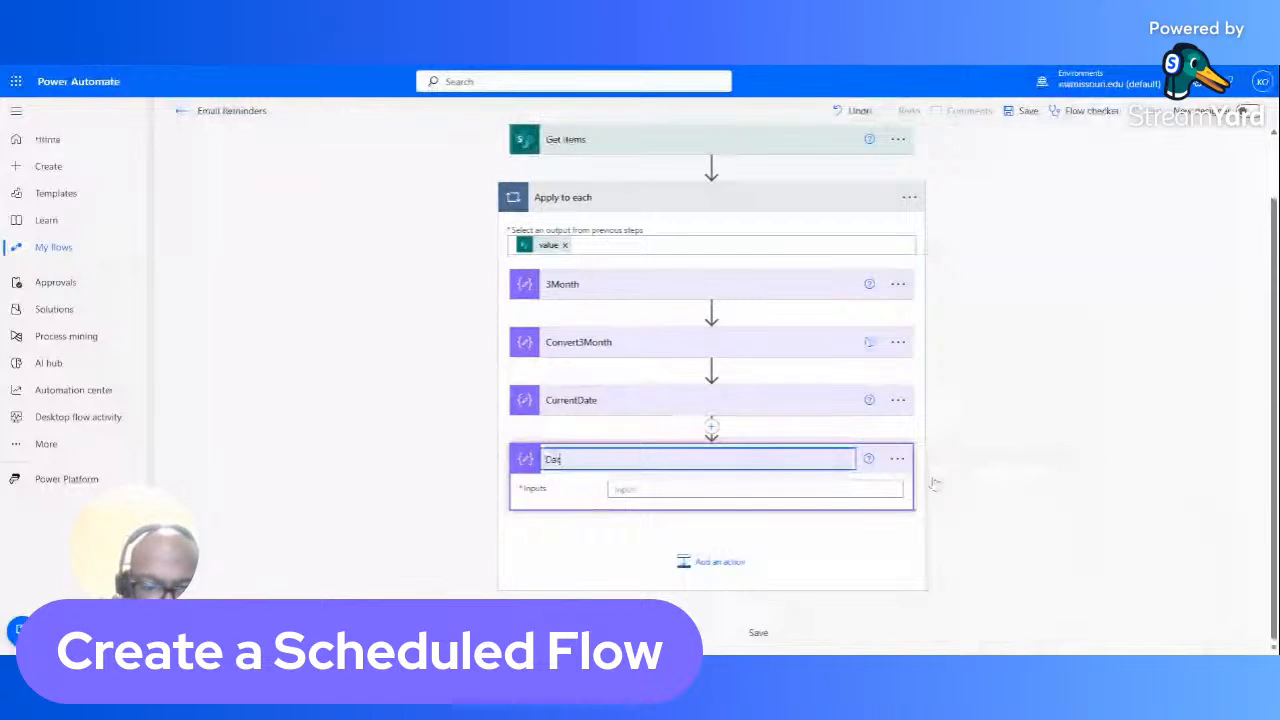
text( Di)
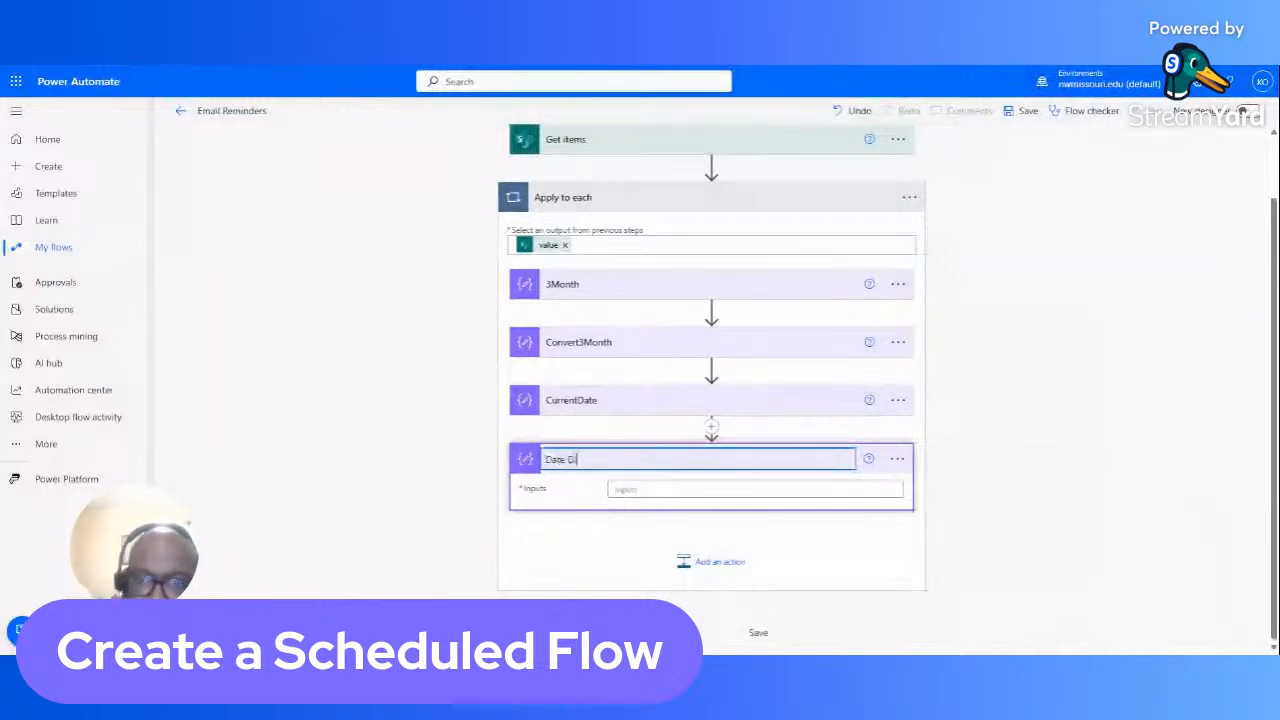
text(fference)
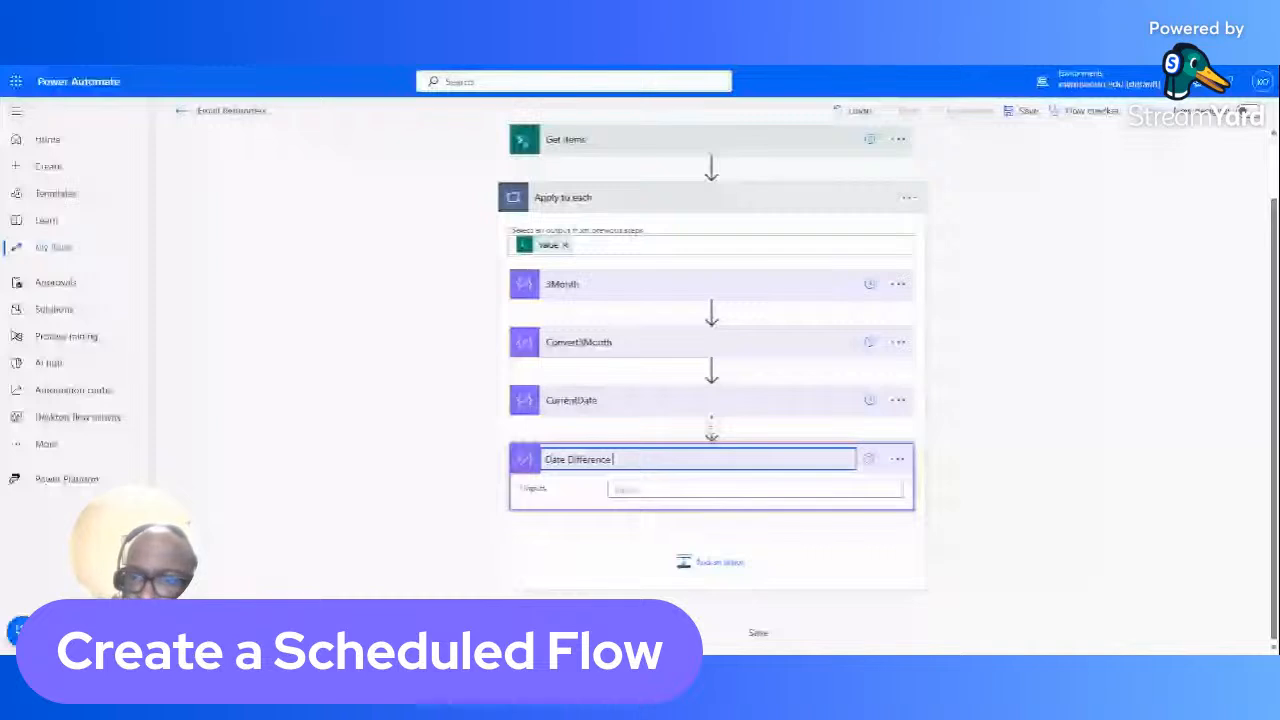
text( Bewee)
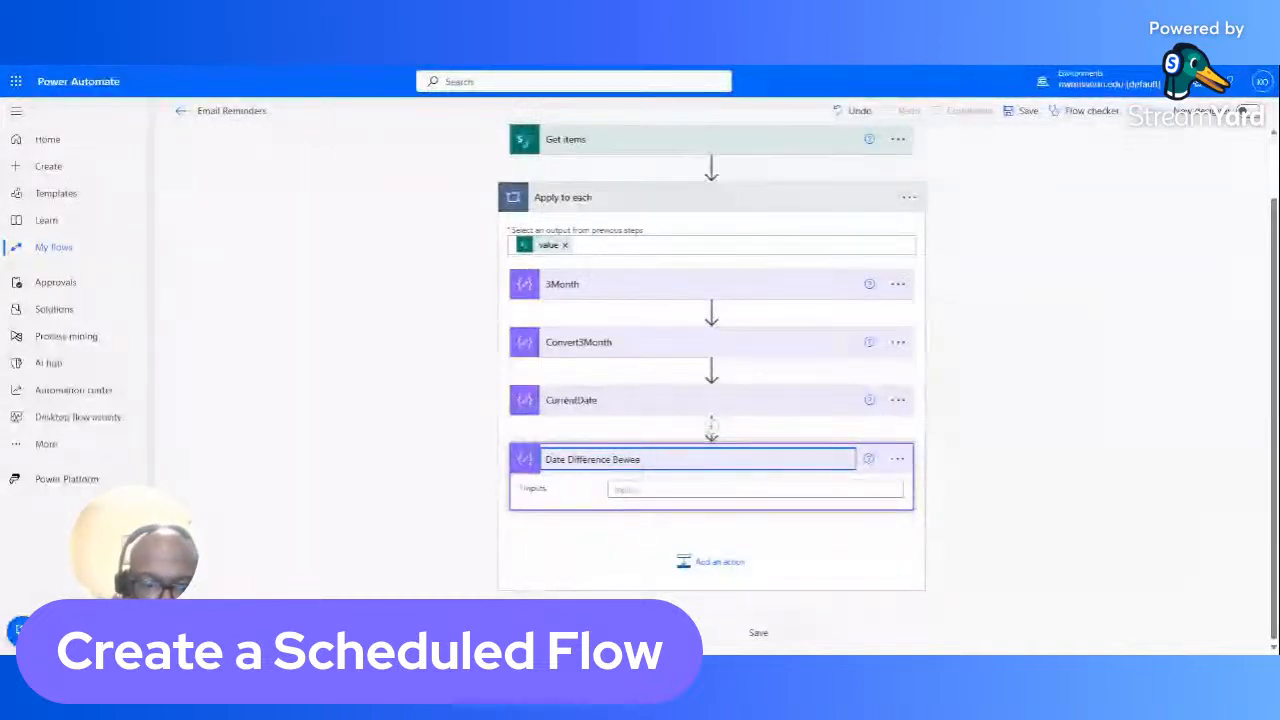
key(BackSpace)
key(BackSpace)
text(tween)
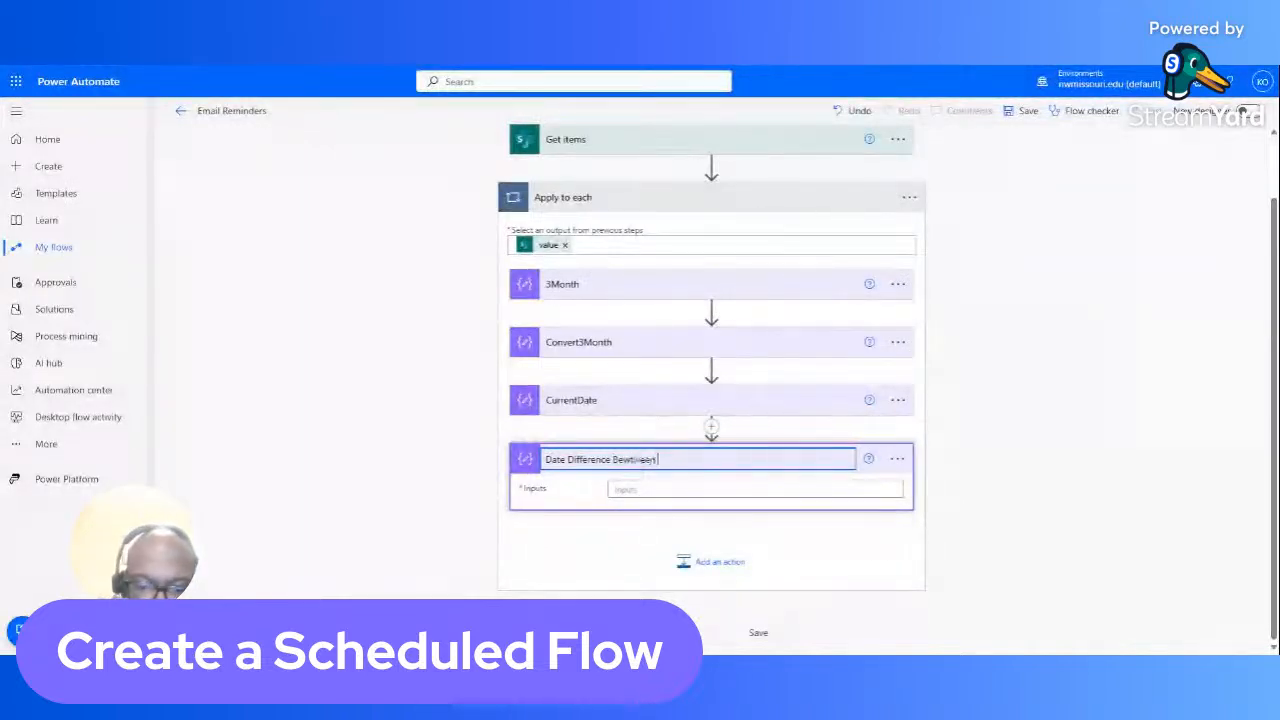
text( 3 Mo)
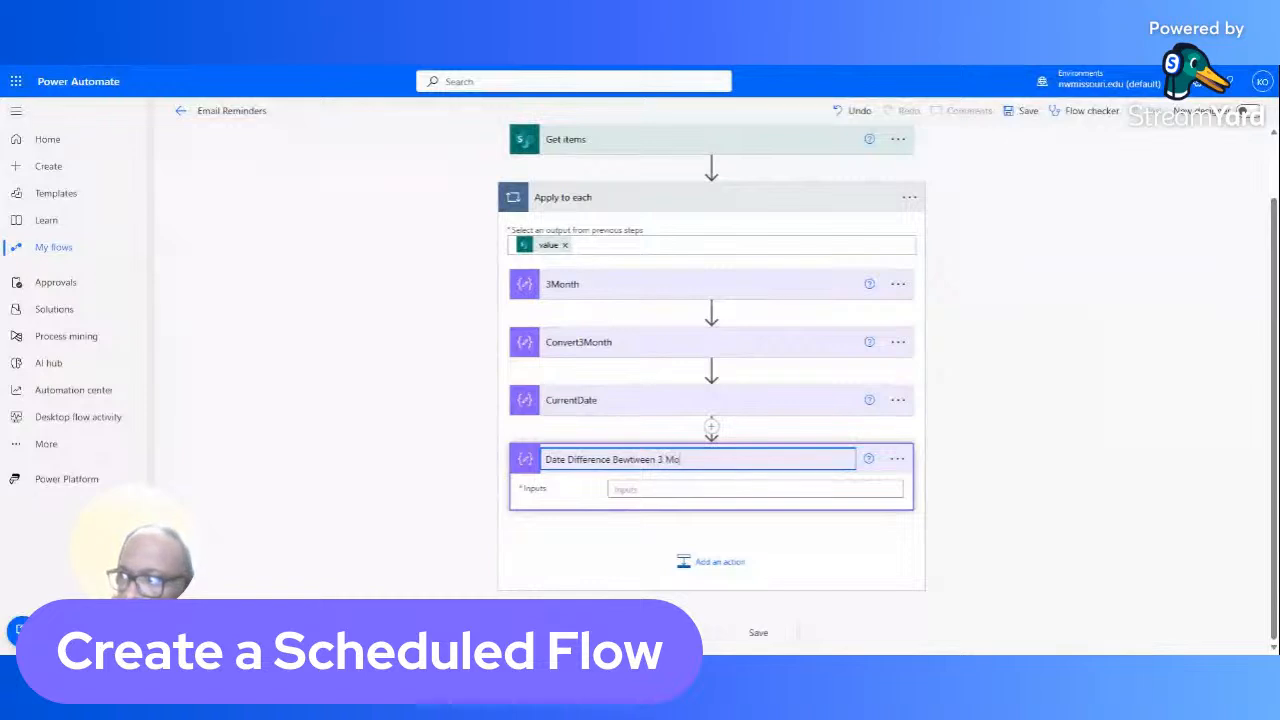
text(nth and)
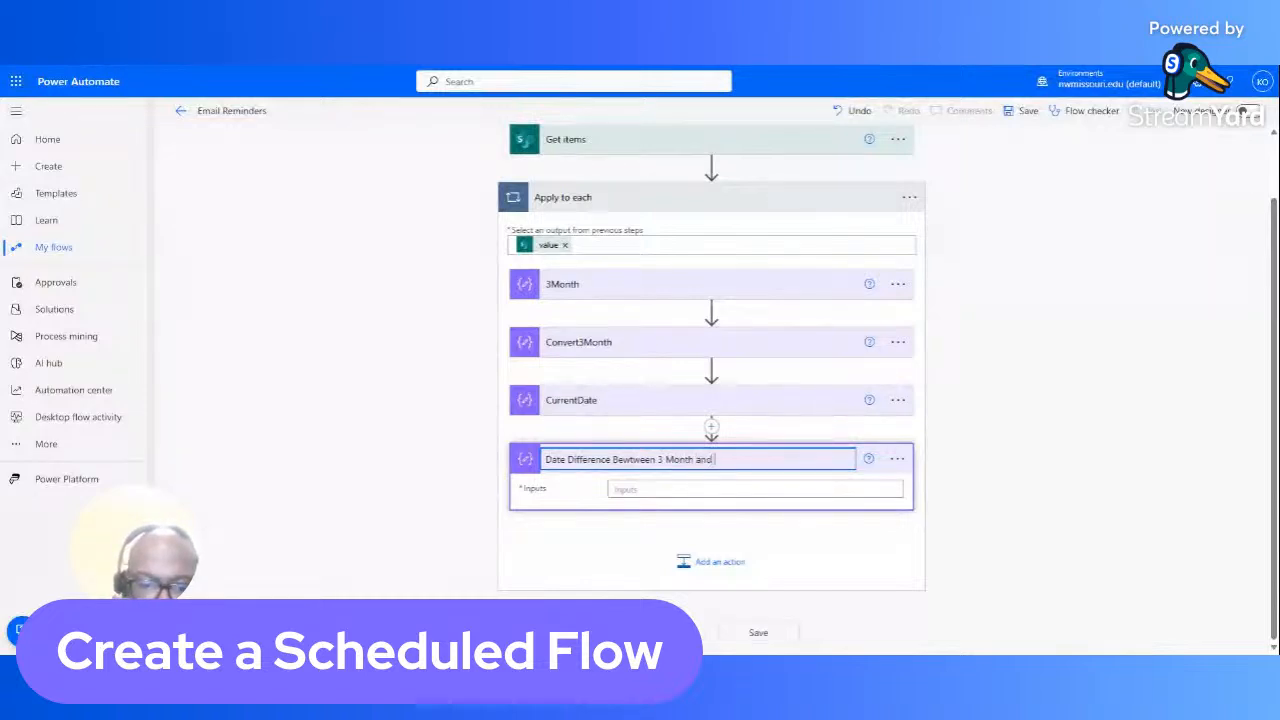
text( Current Date)
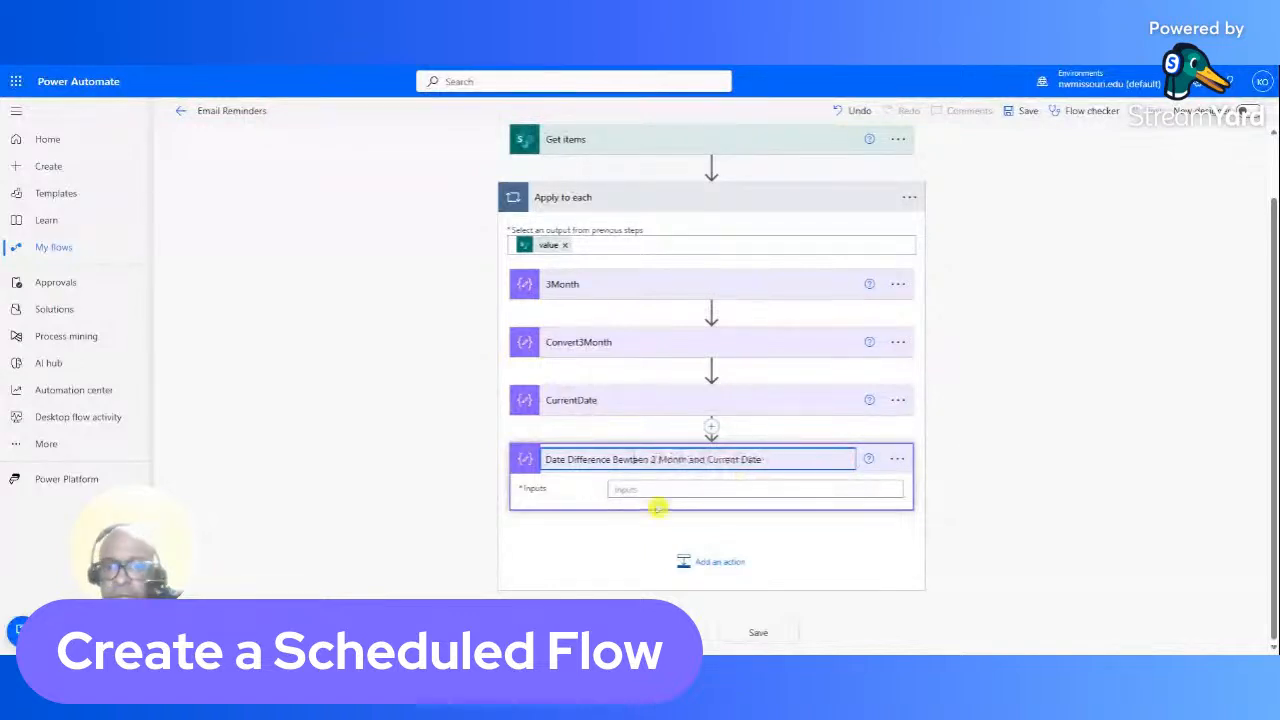
Step: Begin an if(equals(outputs( expression for the Inputs of the Date Difference Bewteen 3 Month and Current Date action
click(630, 489)
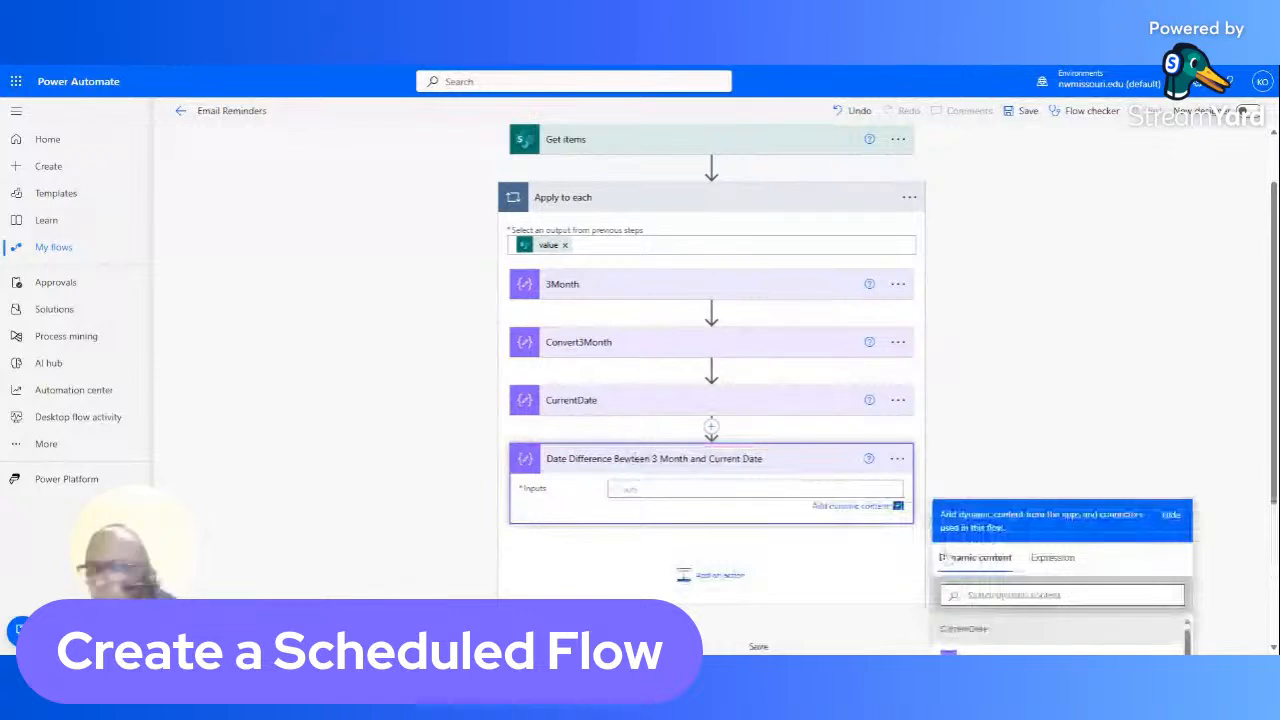
click(1052, 557)
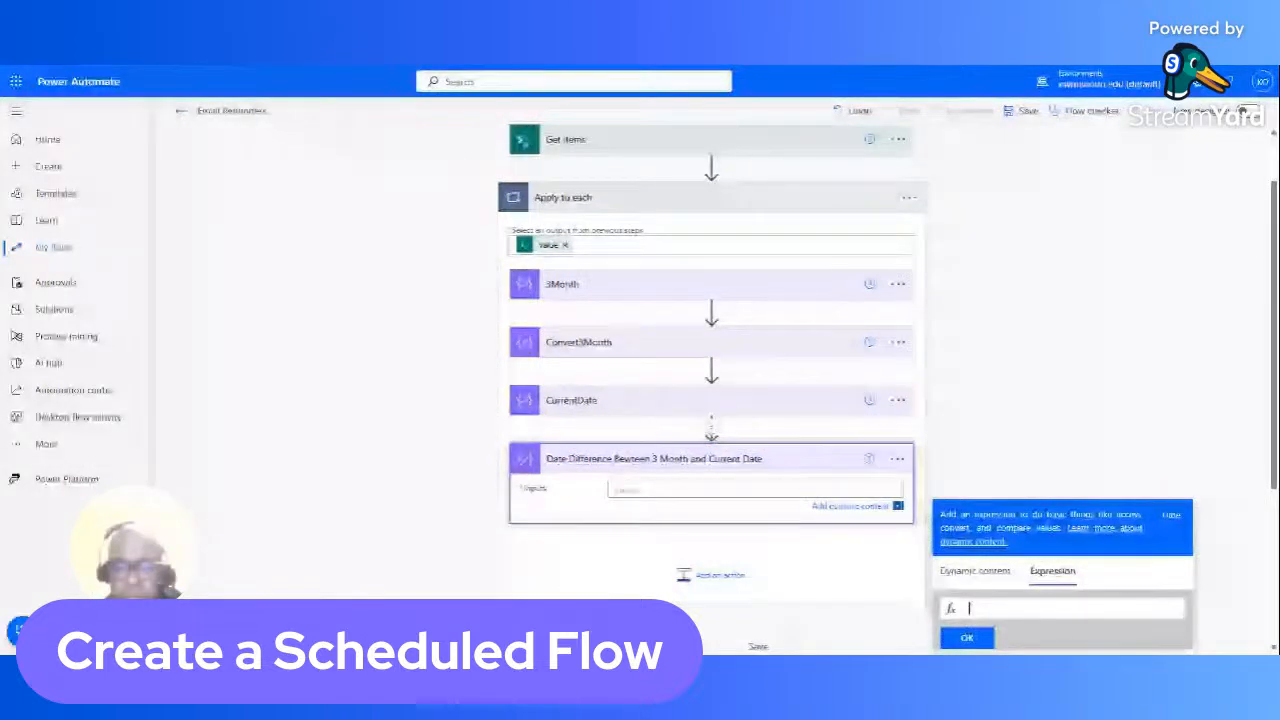
text(if)
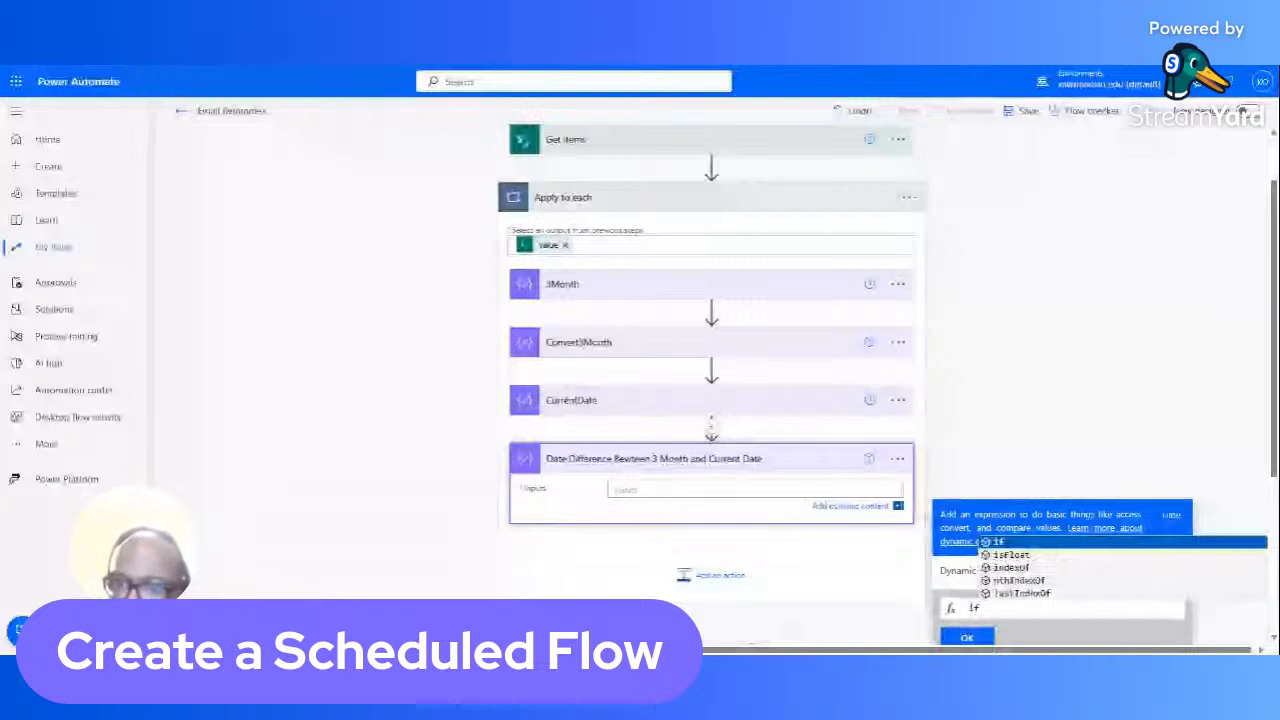
text((e)
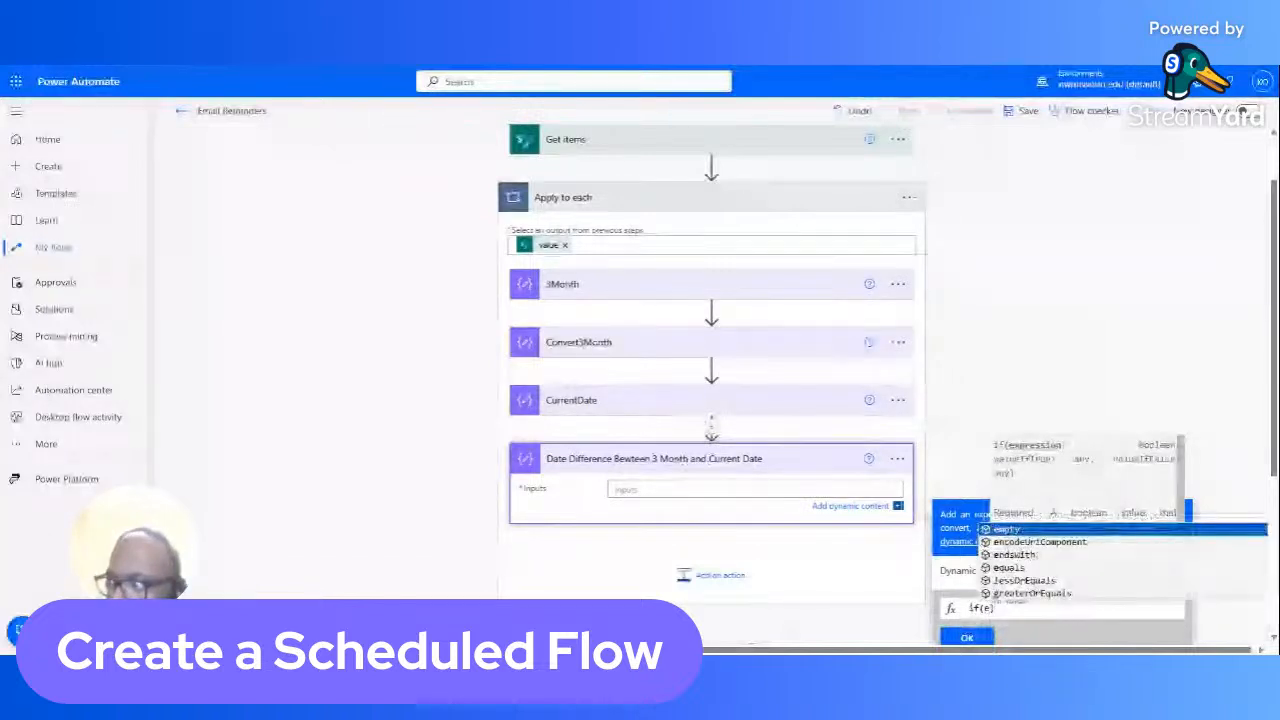
text(quals)
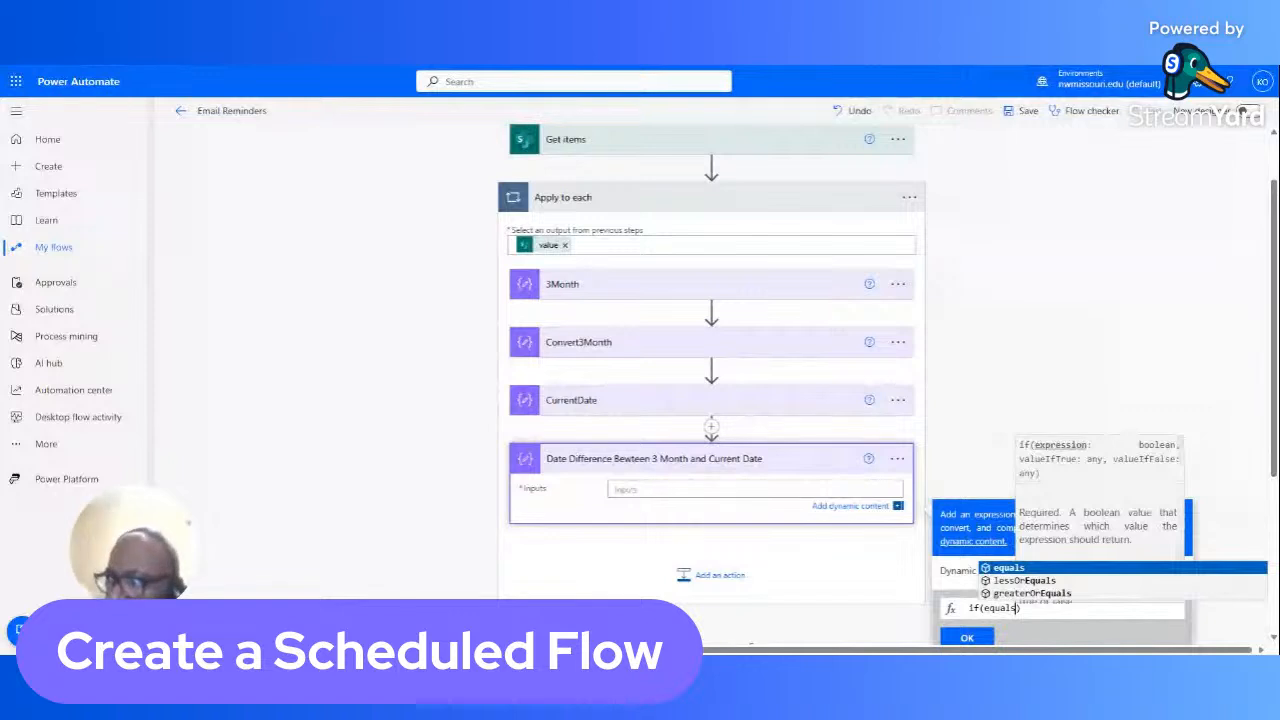
text((o)
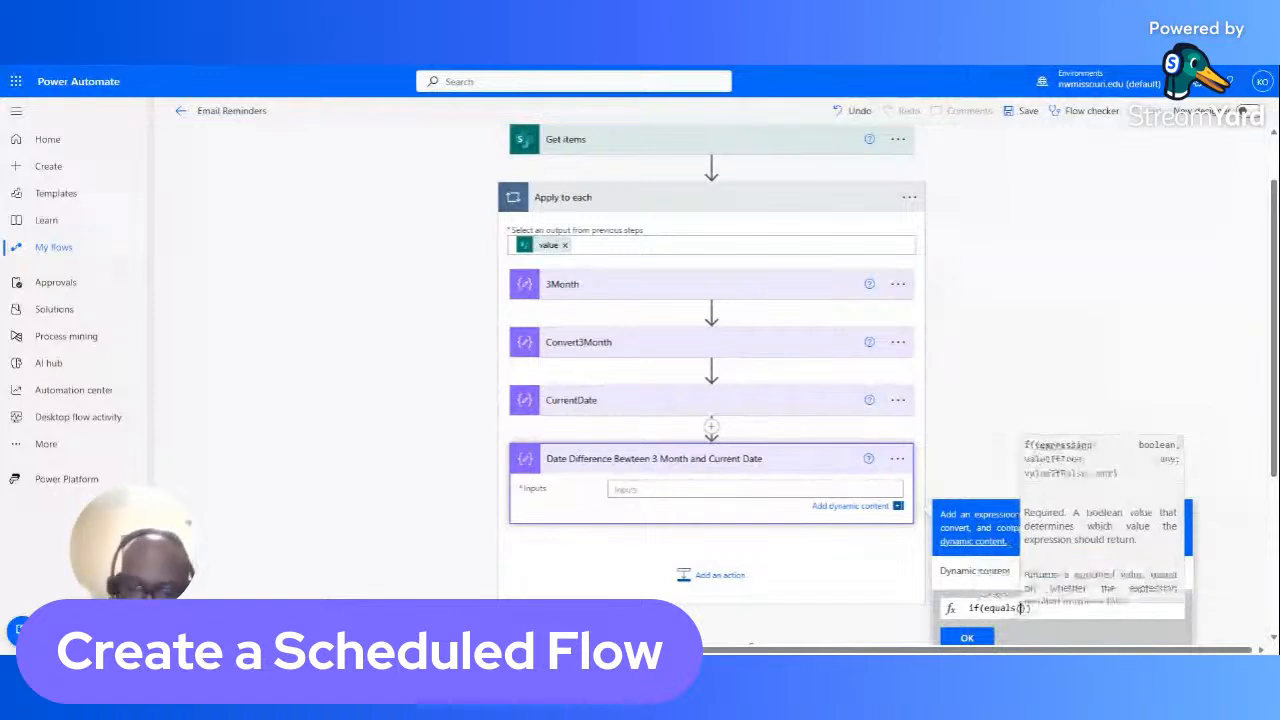
text(utputs)
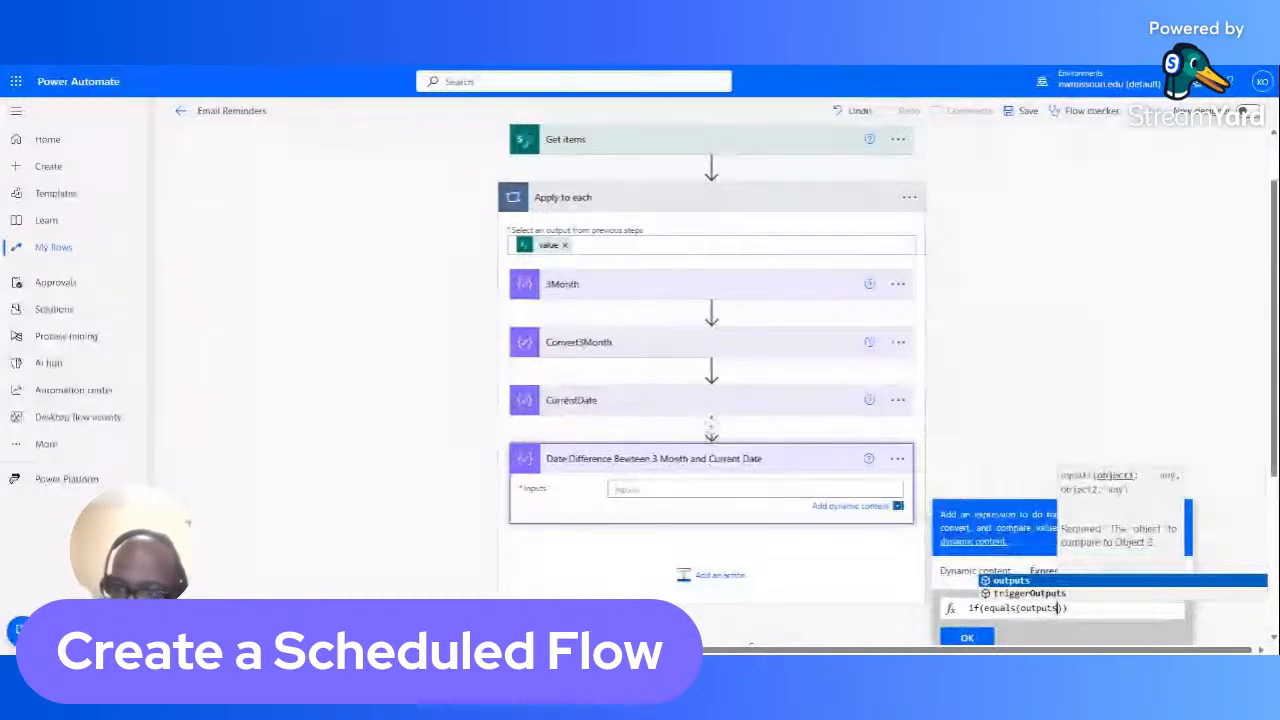
text(()
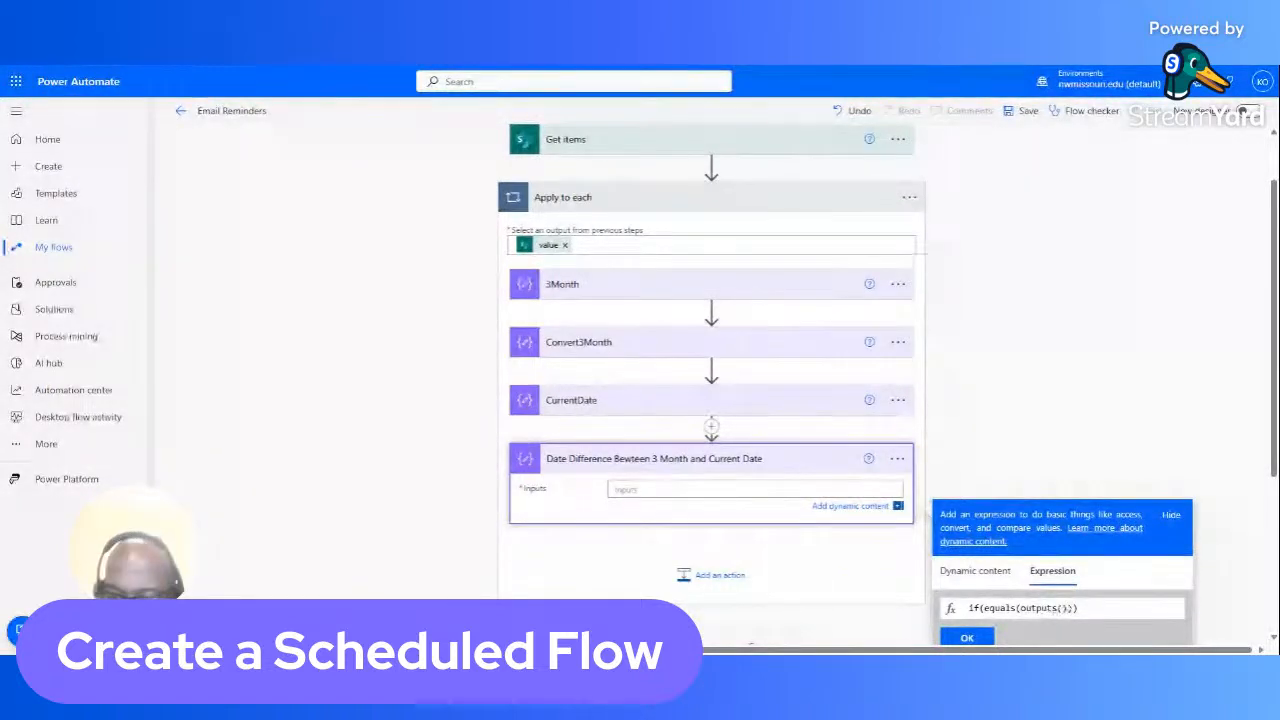
Step: Complete the first equals argument as outputs('CurrentDate'), removing the surplus closing parentheses
key(Delete)
key(Delete)
key(Delete)
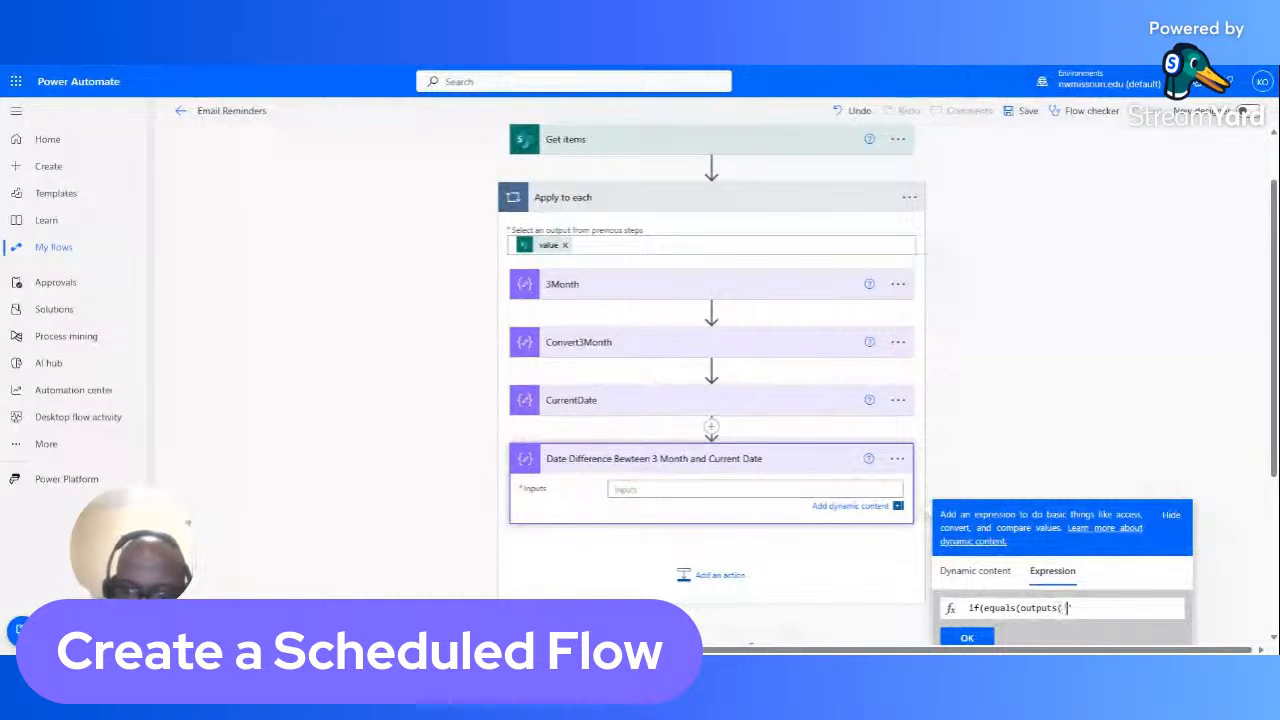
text('Current)
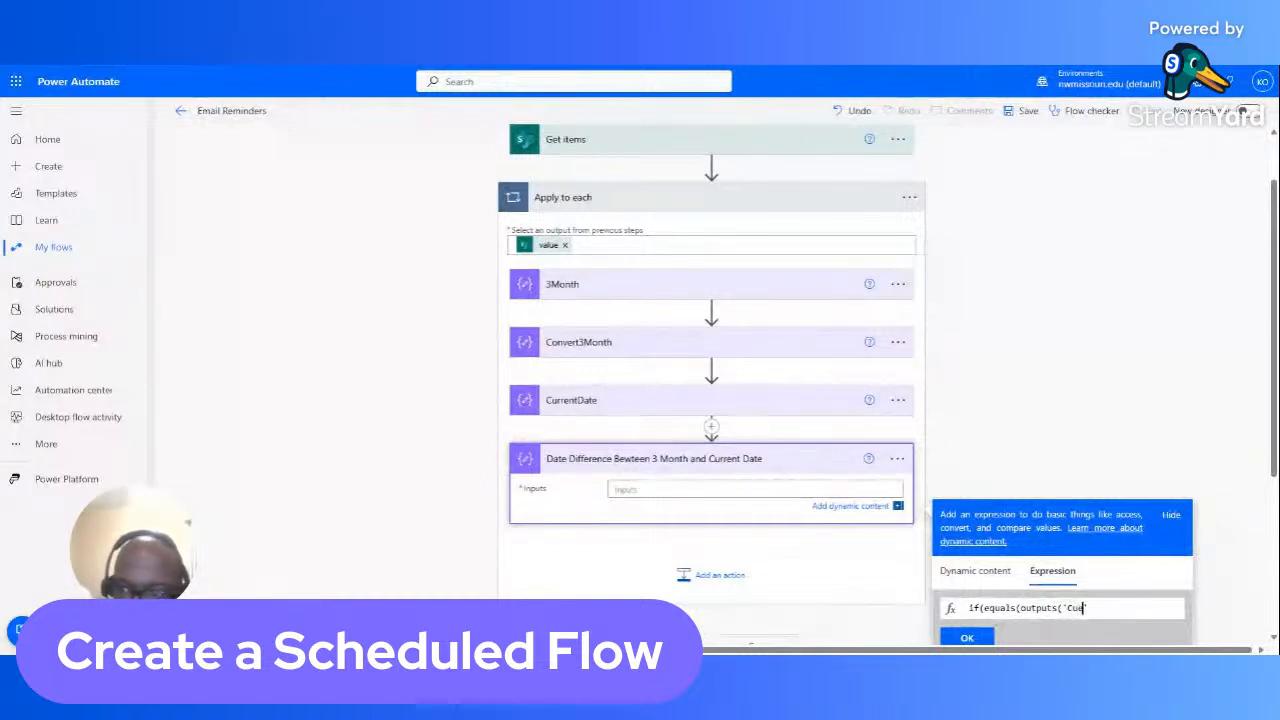
key(BackSpace)
key(BackSpace)
key(BackSpace)
key(BackSpace)
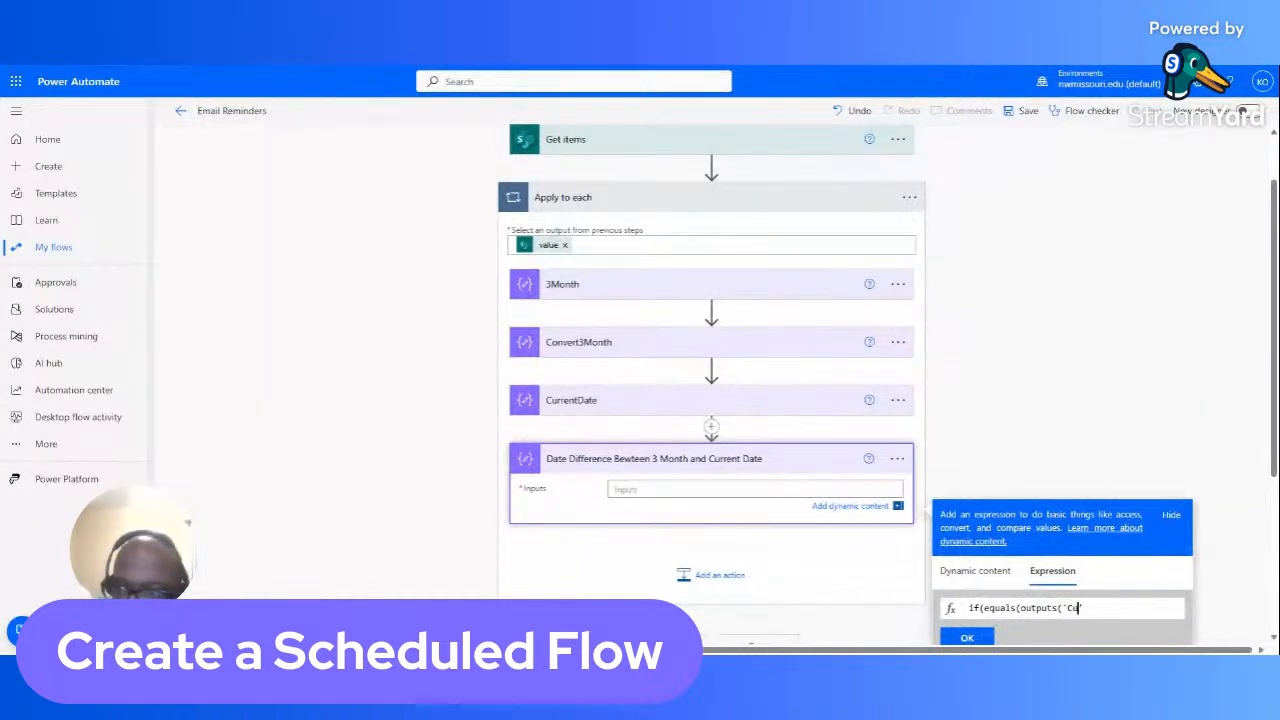
text(rren)
text(tDa)
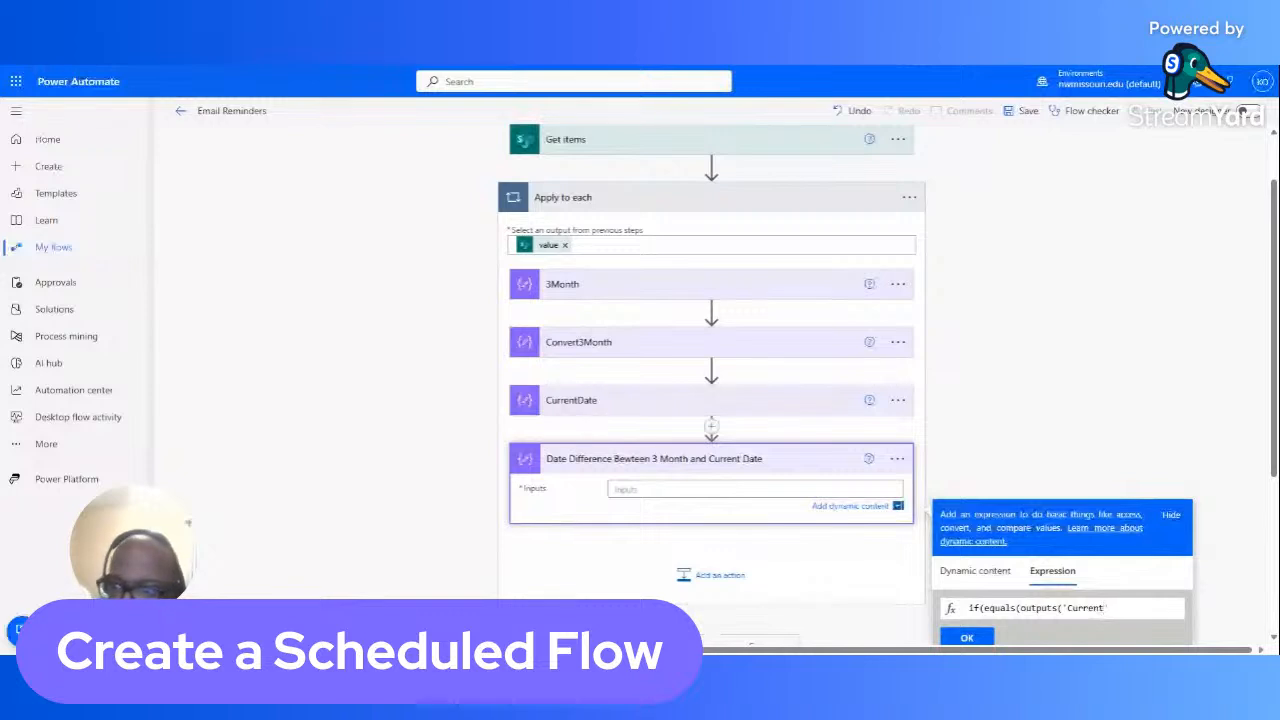
text(te)
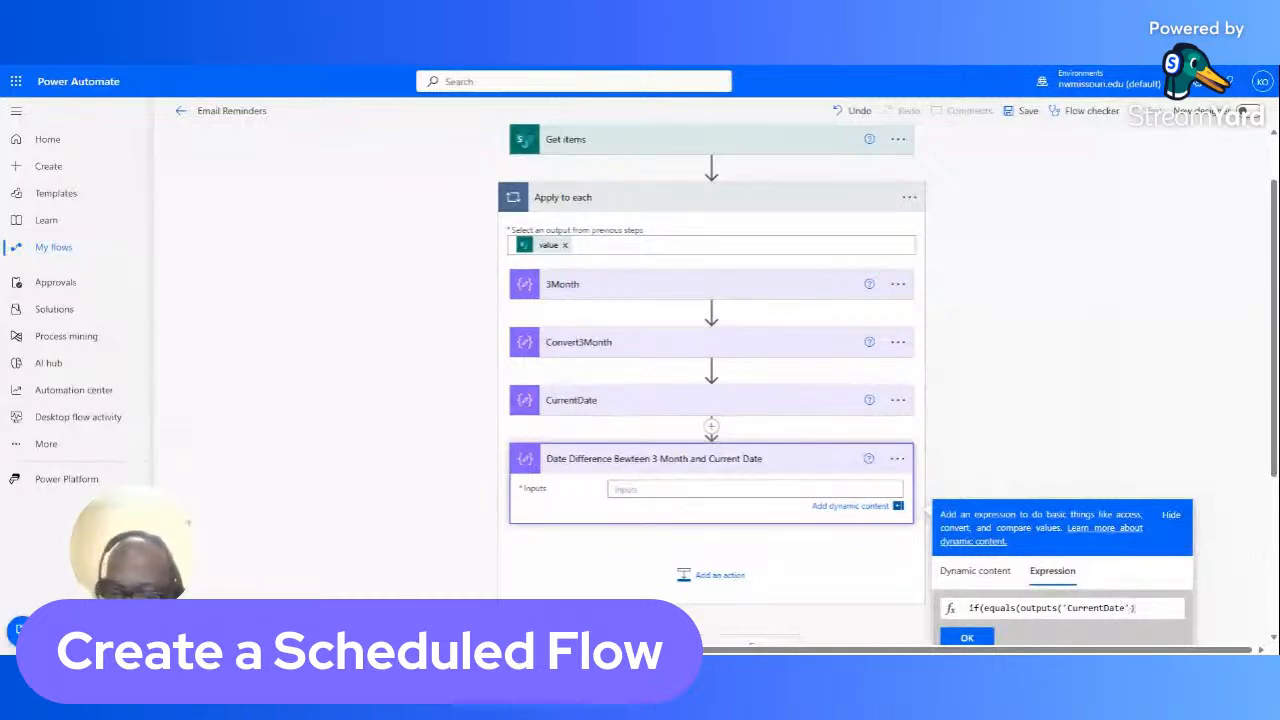
Step: Add outputs('Convert3Month') as the second equals argument and close the equals function
text(,)
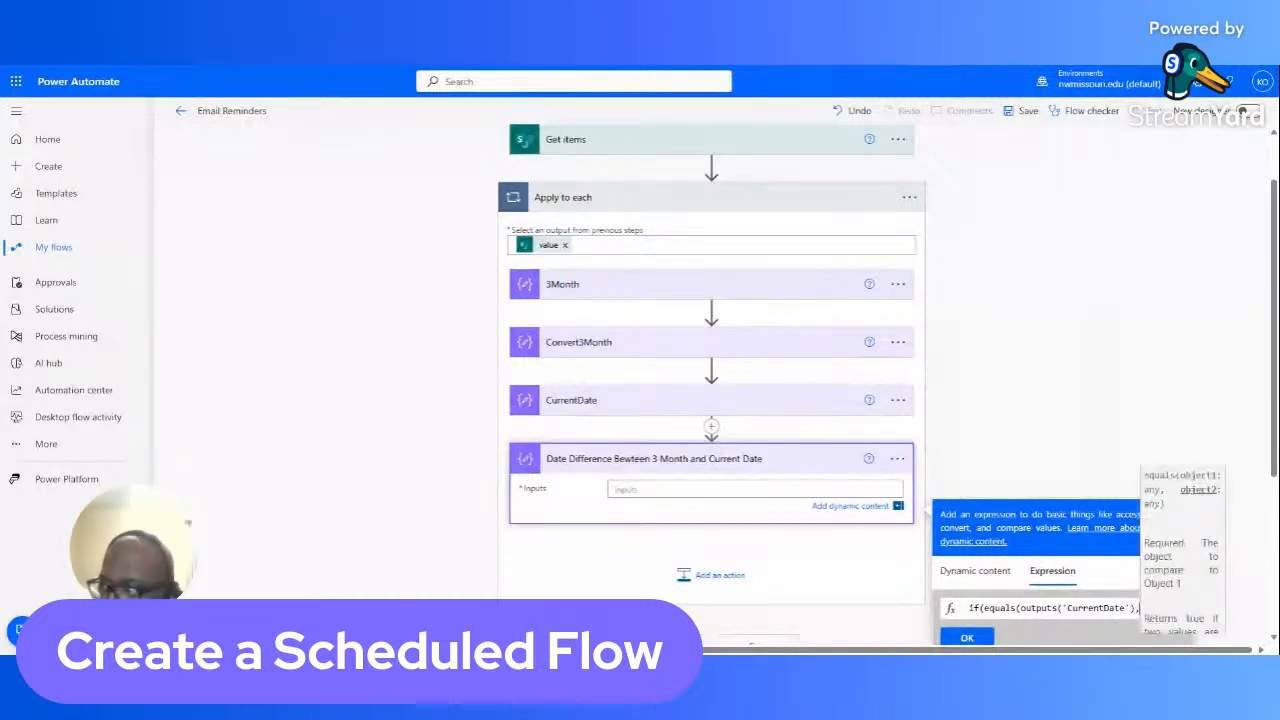
text(ou)
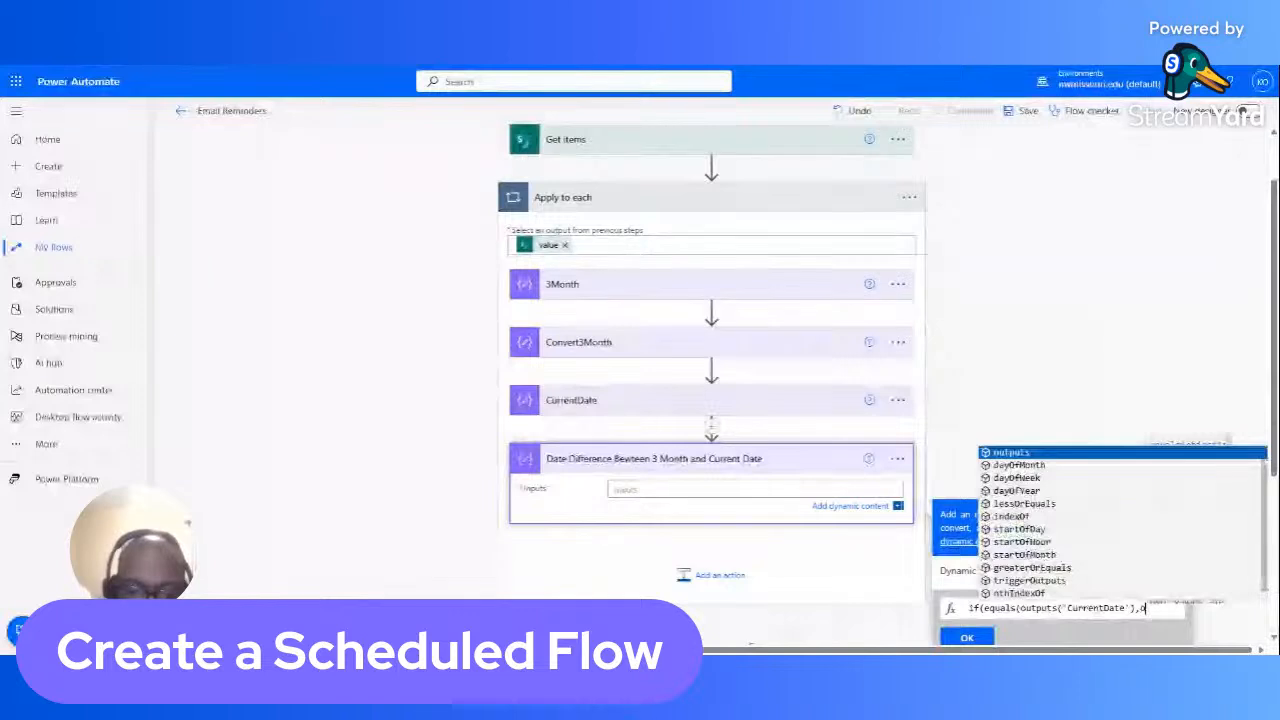
text(tputs)
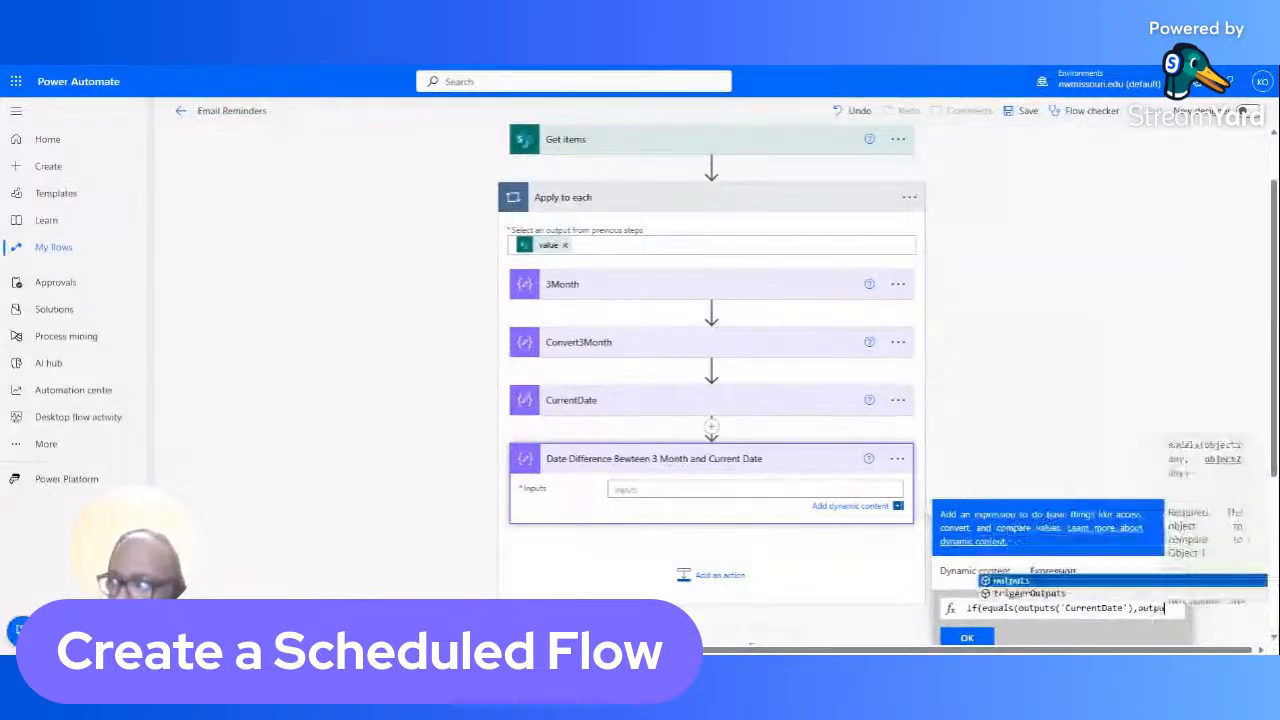
text(()
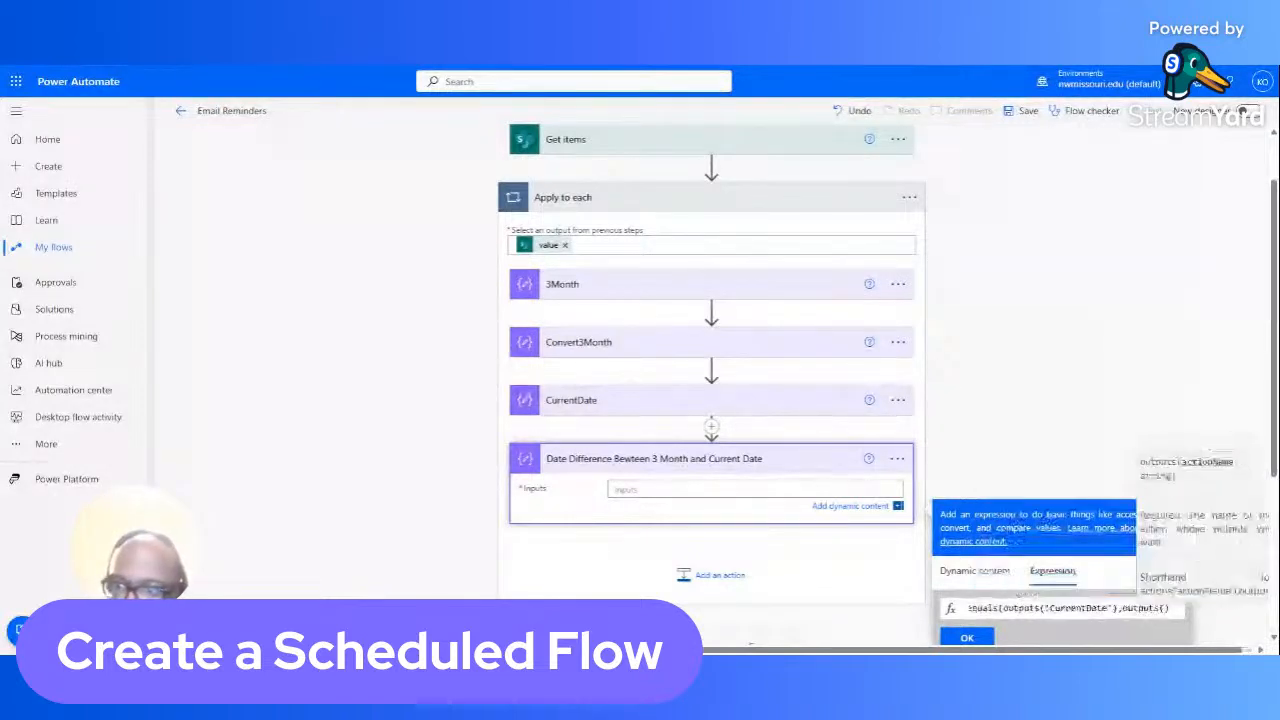
text('Conve)
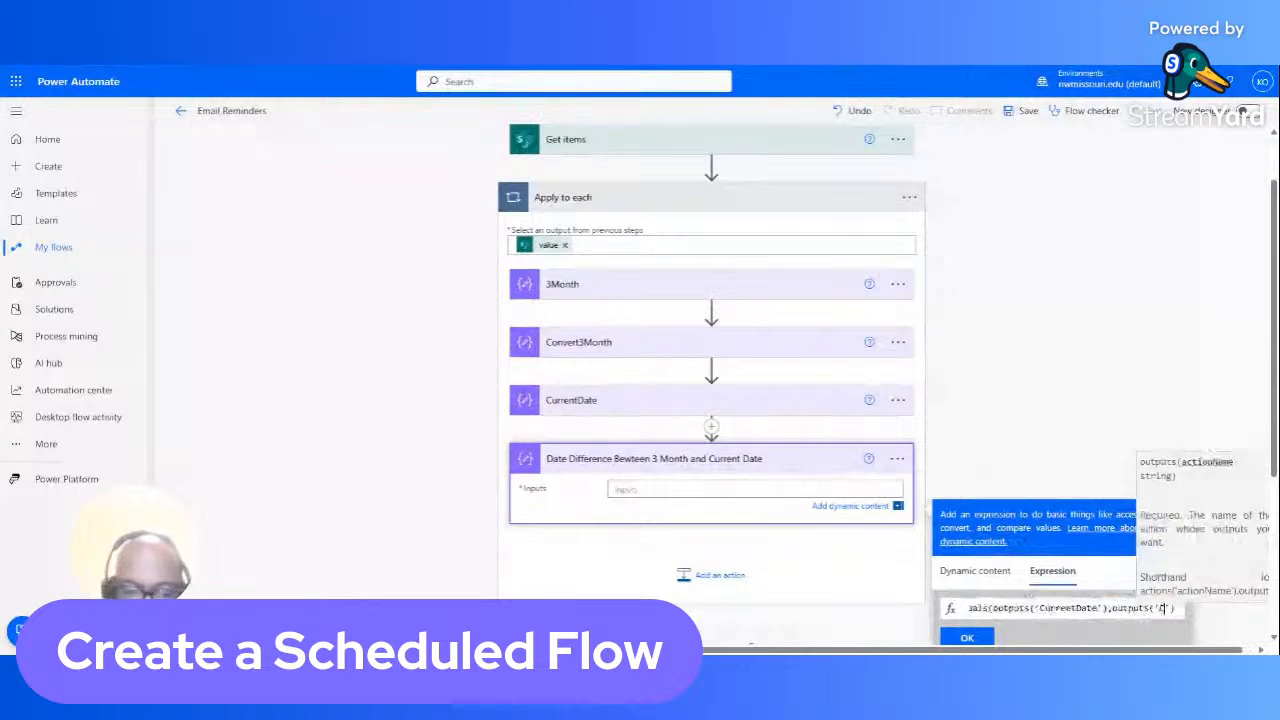
text(rt)
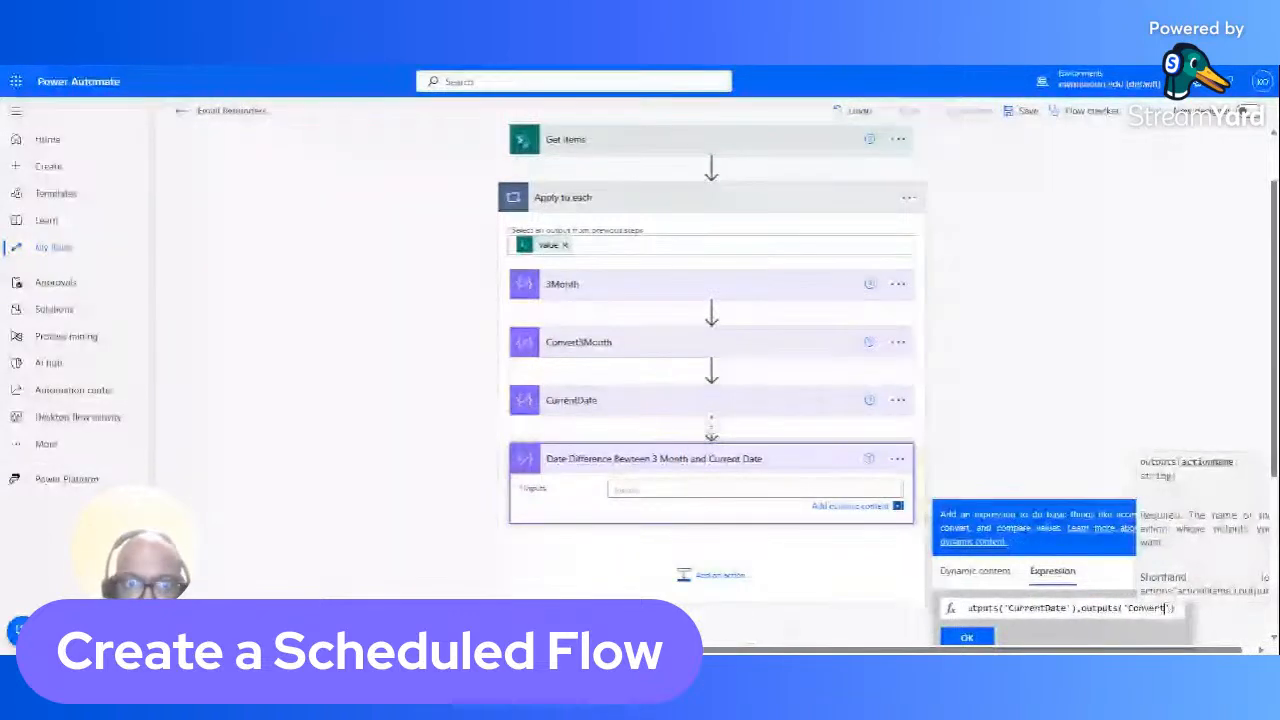
text(3Month')
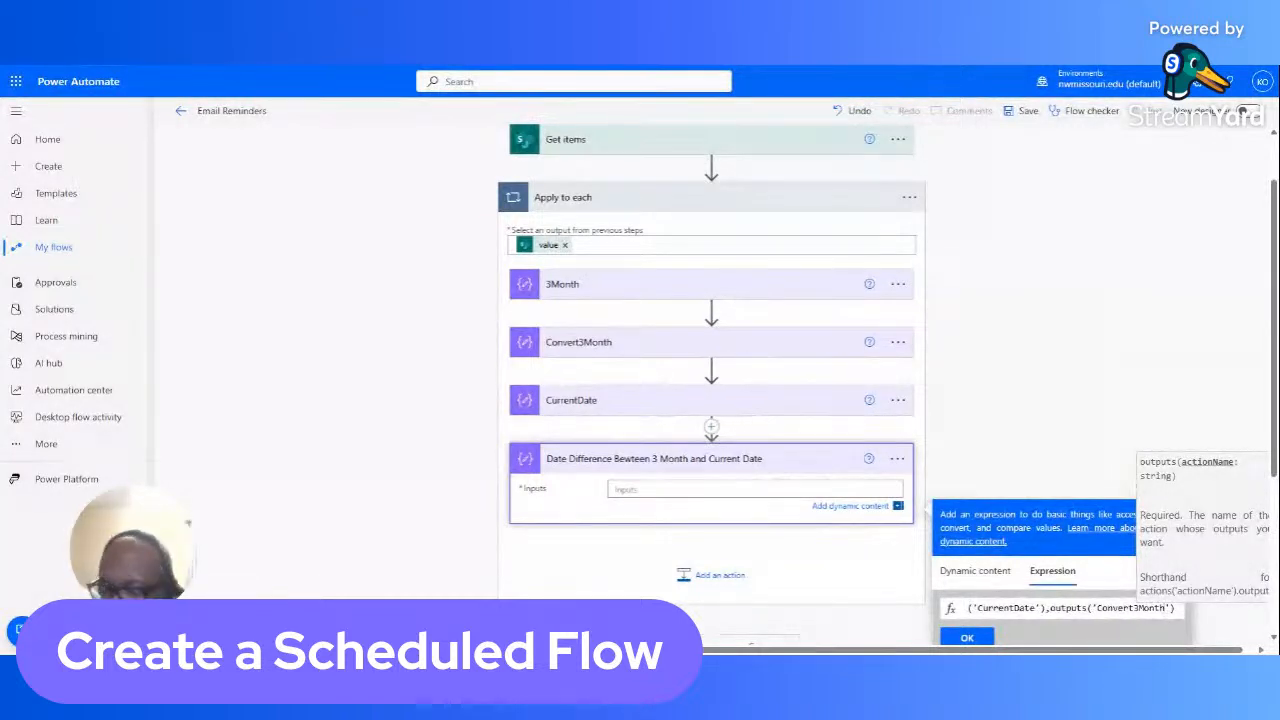
text())
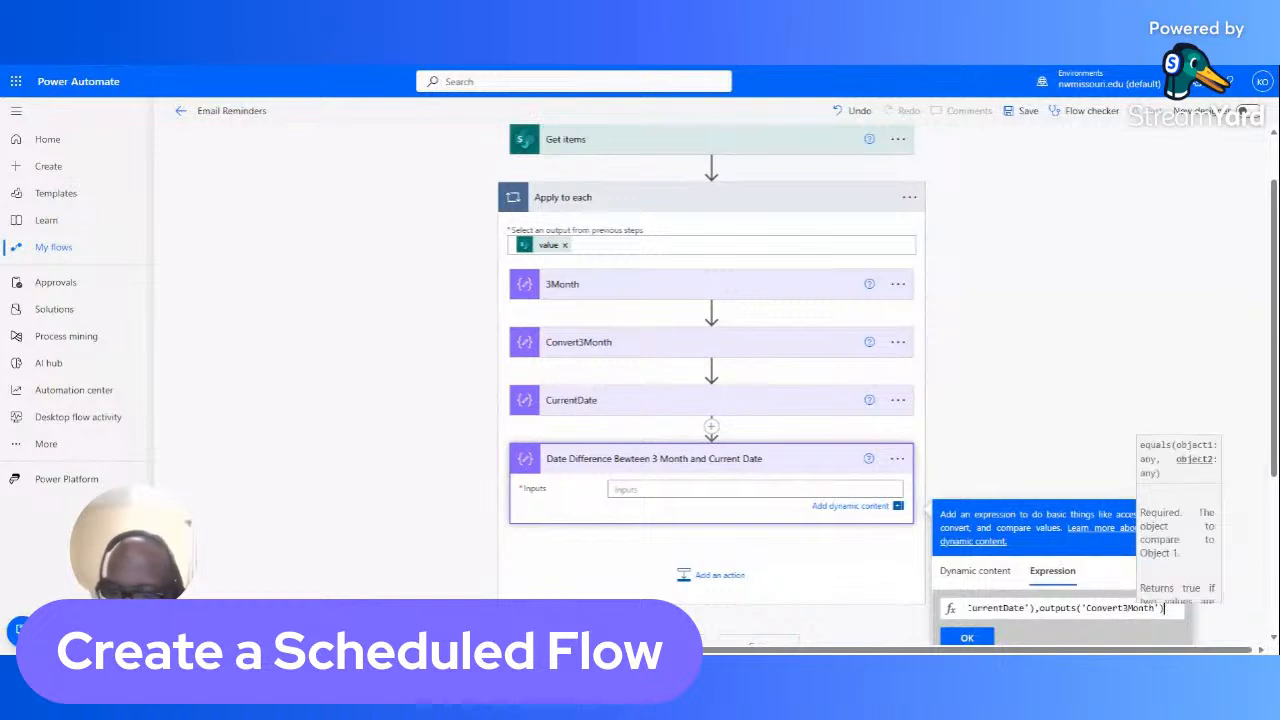
text())
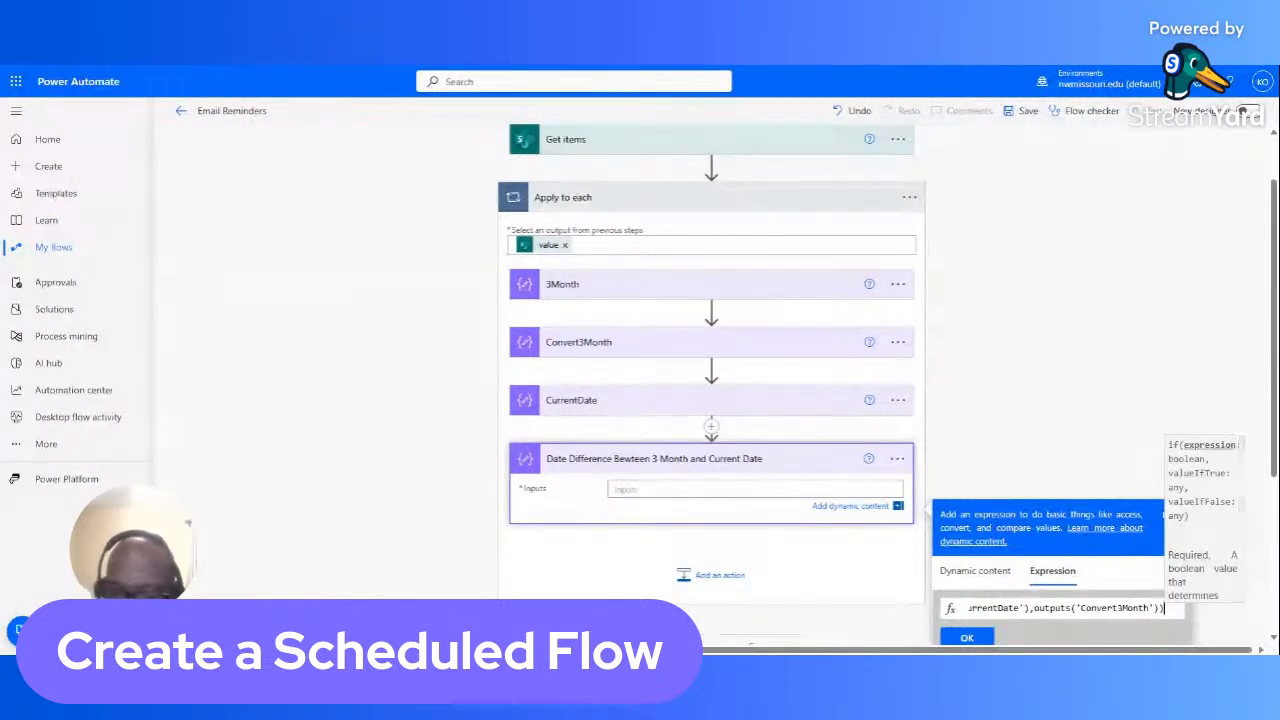
Step: Make the if expression return 0 when true, and start its false value with int(split(dateDifference
text(,)
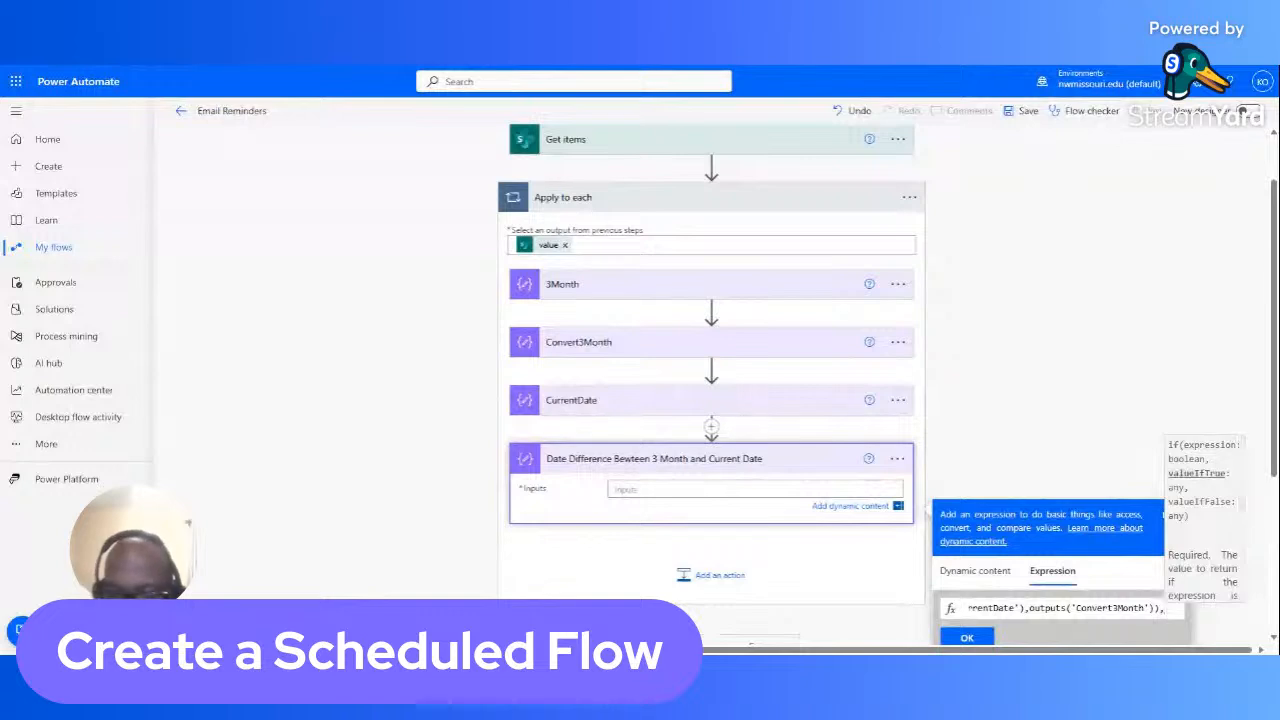
text(0,)
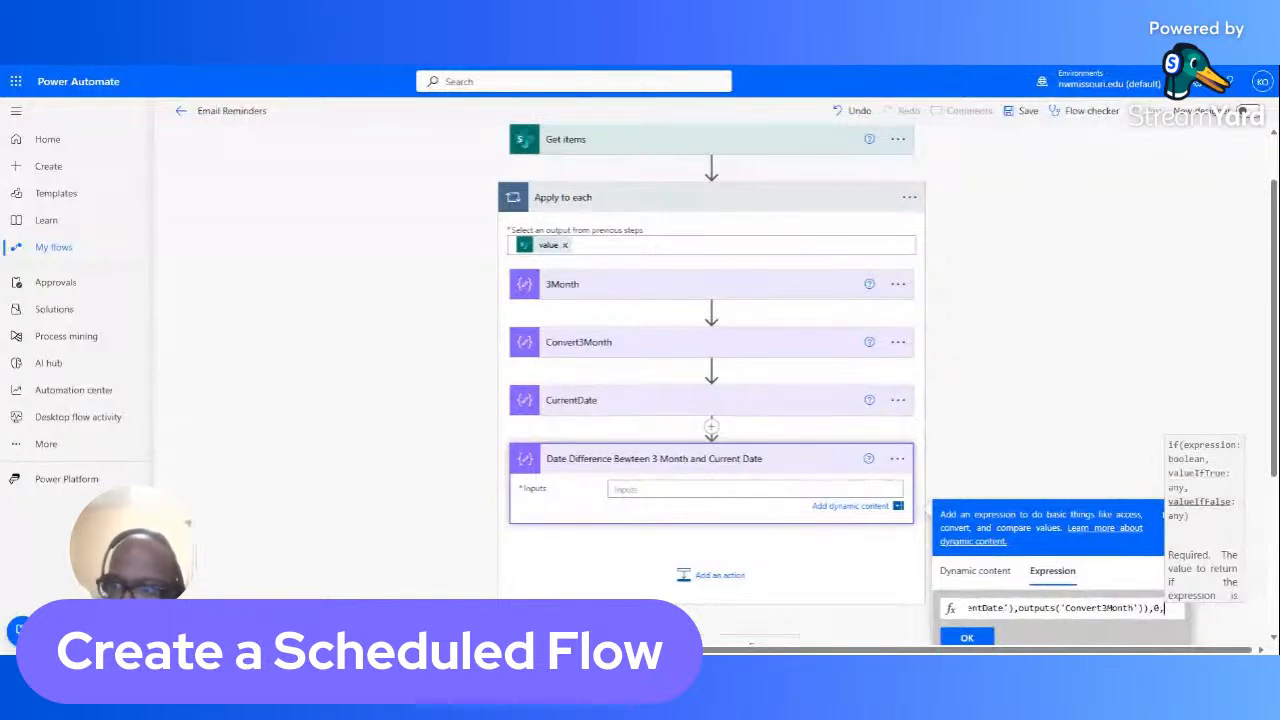
text(in)
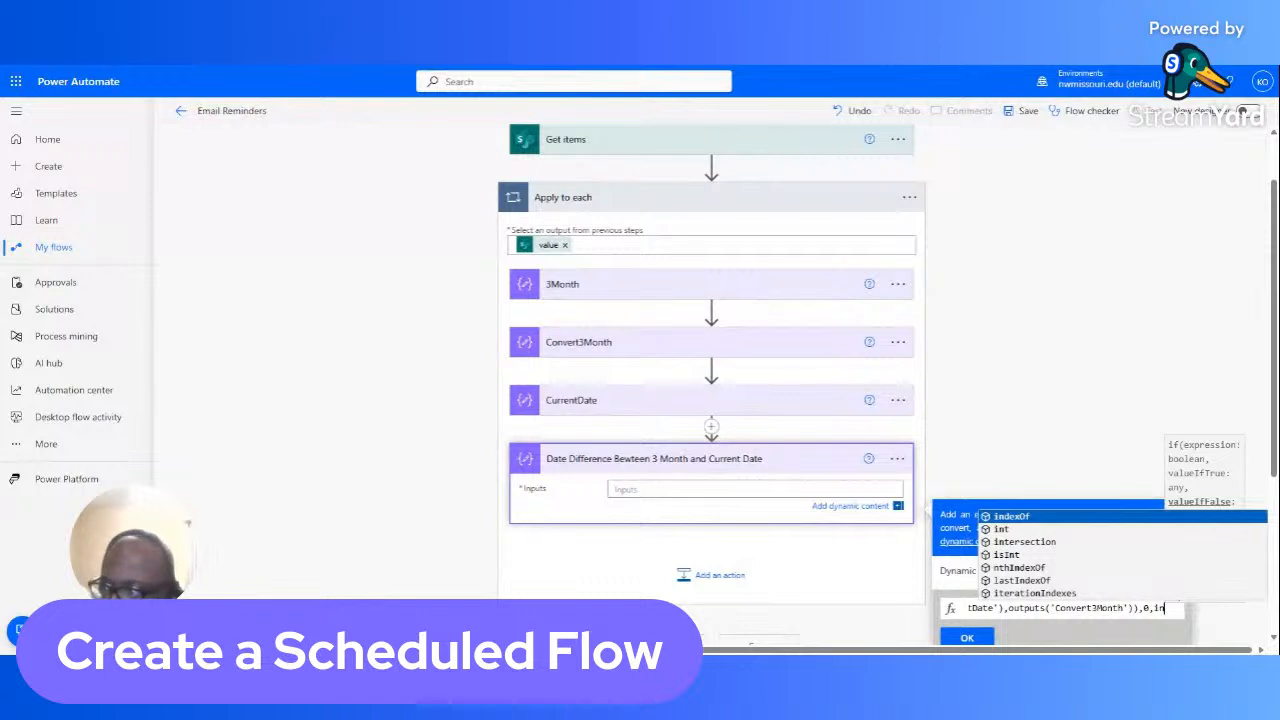
text(t)
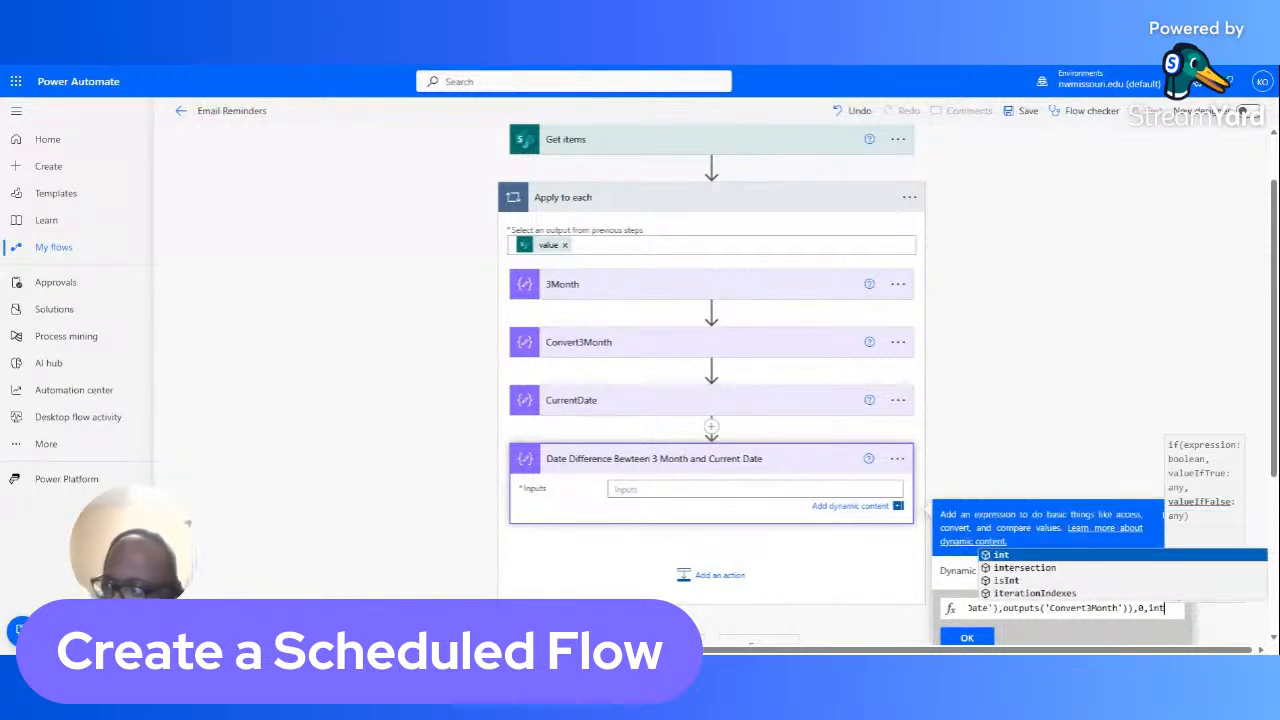
text(()
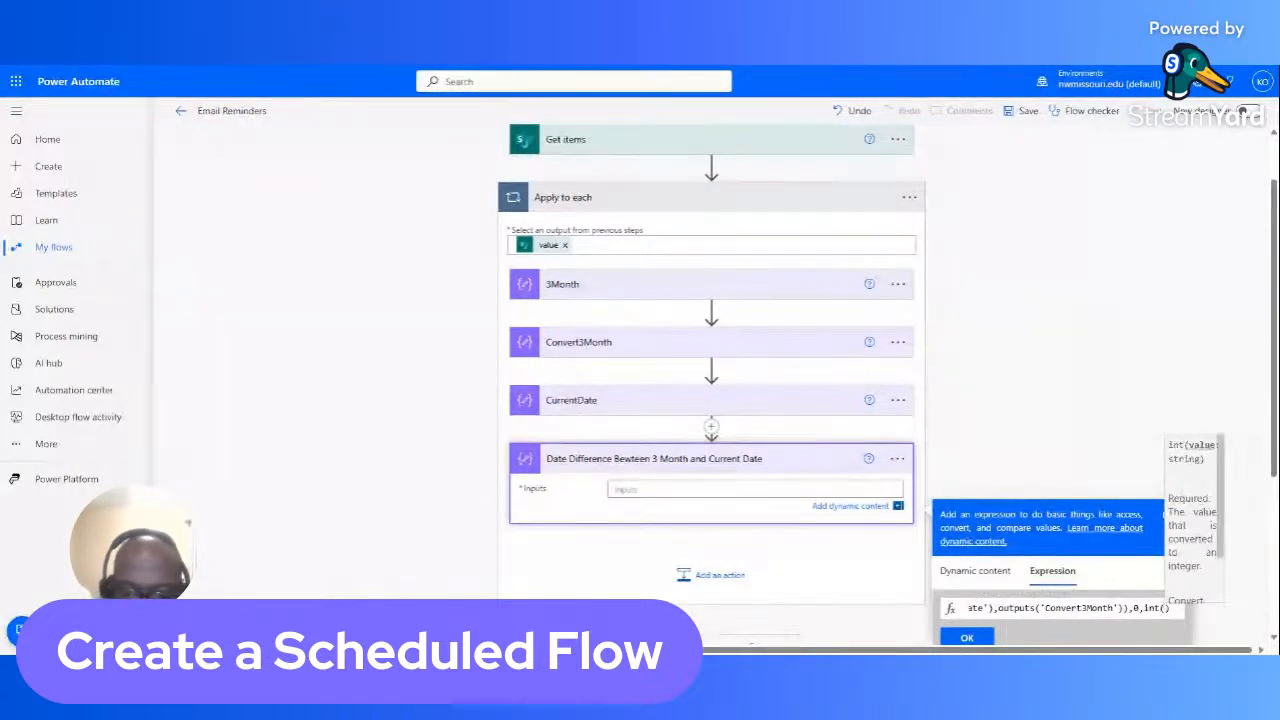
text(split()
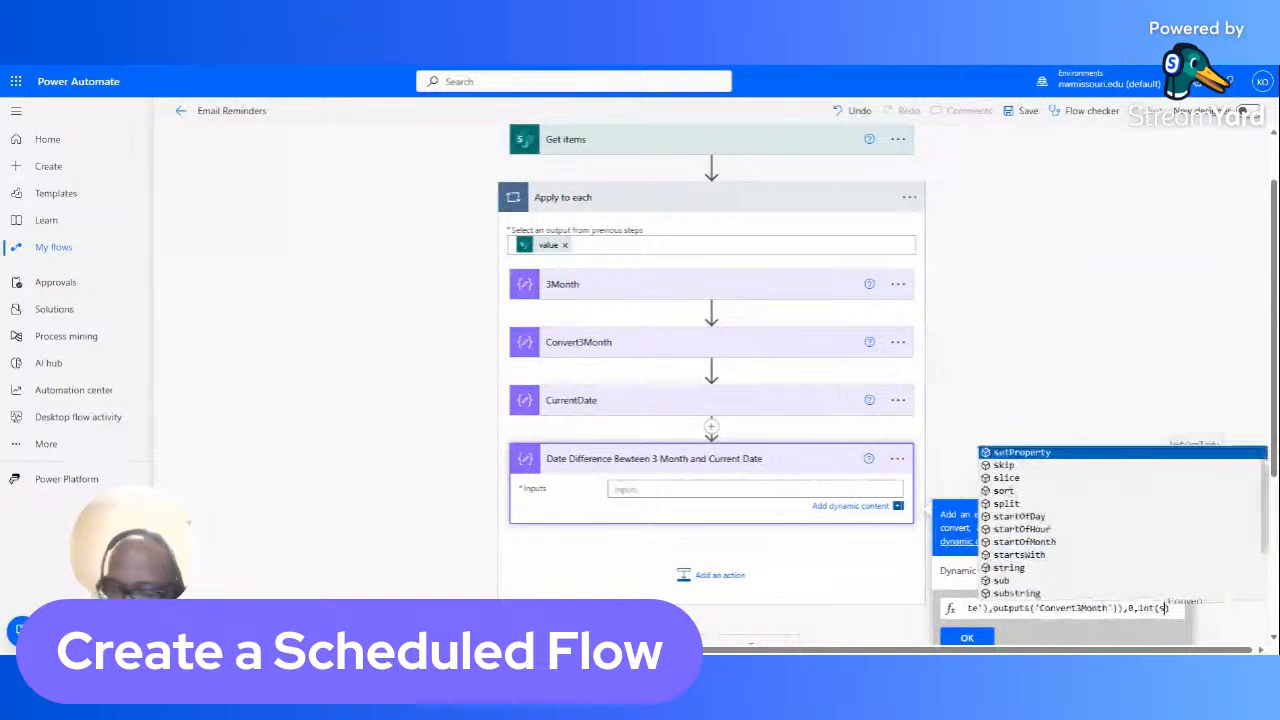
text(date)
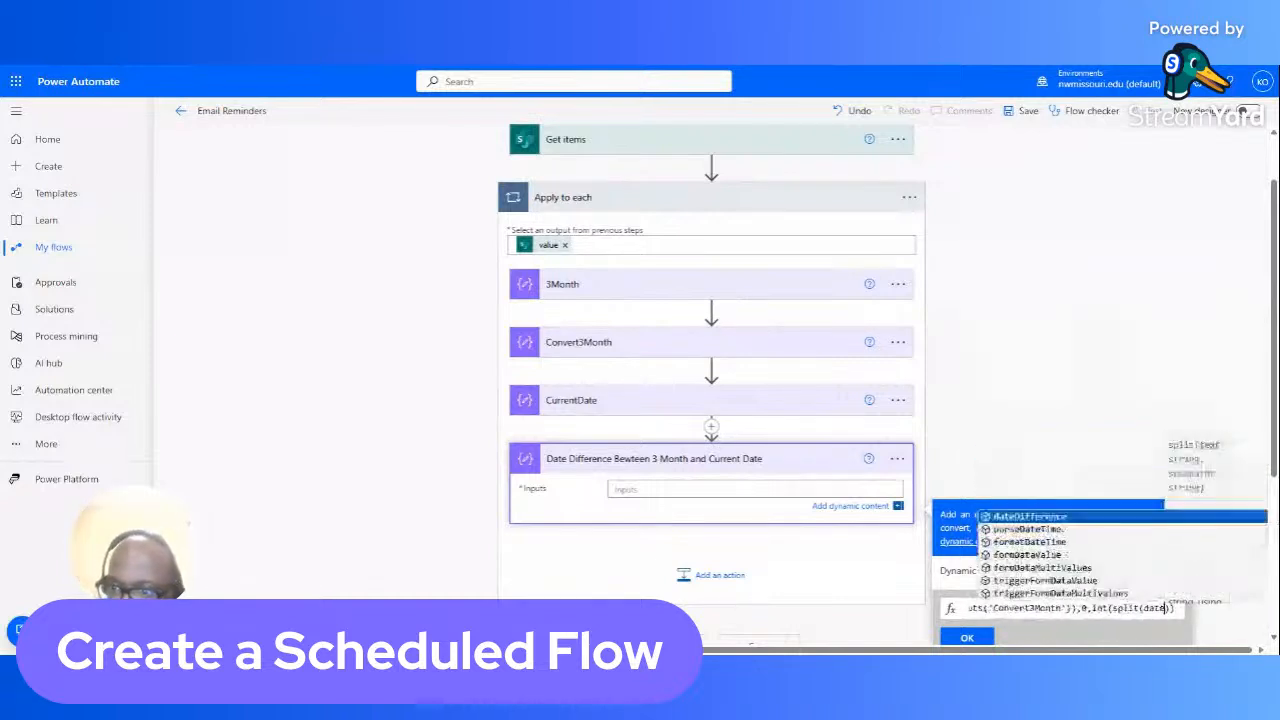
click(1033, 517)
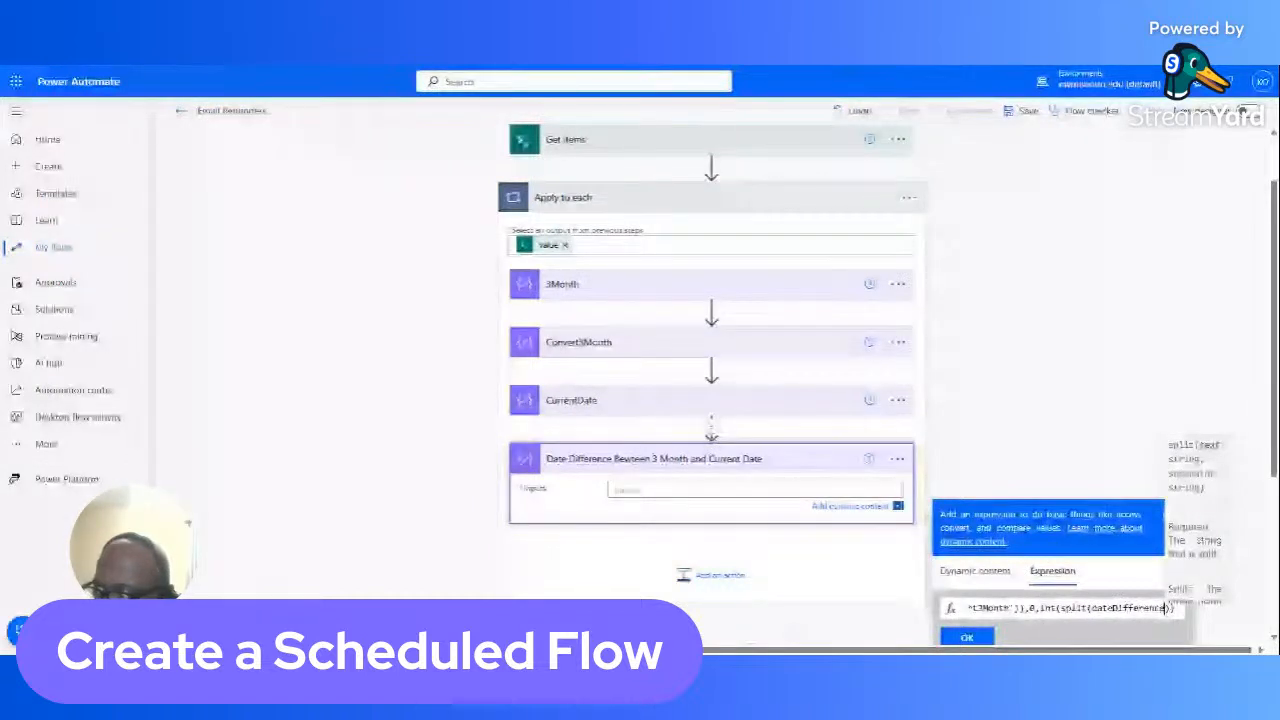
Step: Open the argument list of dateDifference inside the split function and start its first argument with the outputs function
key(Right)
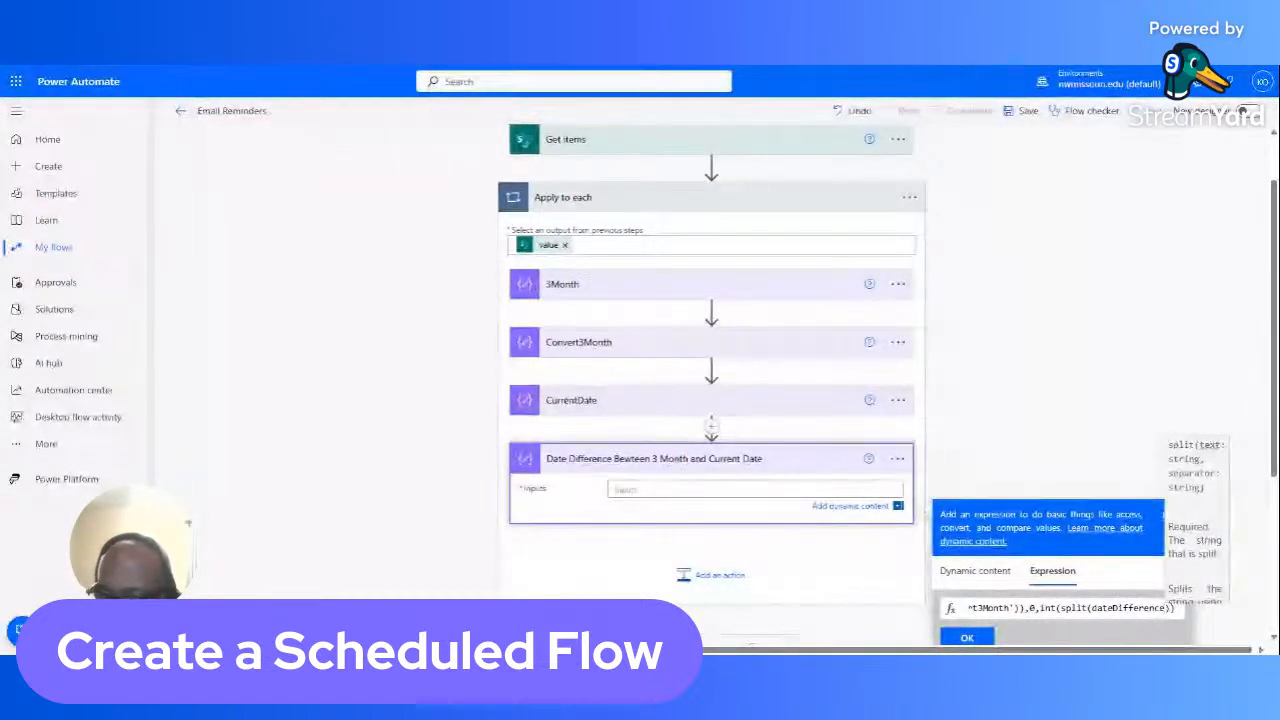
key(Right)
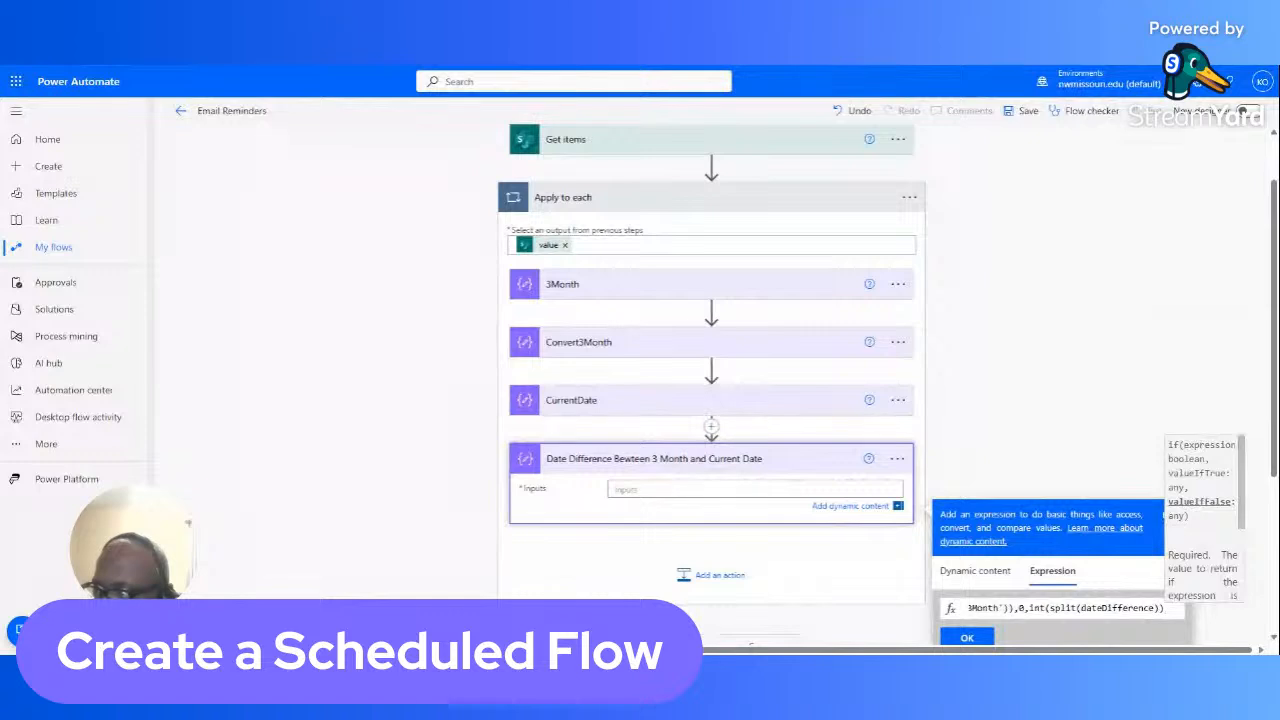
key(Left)
key(Left)
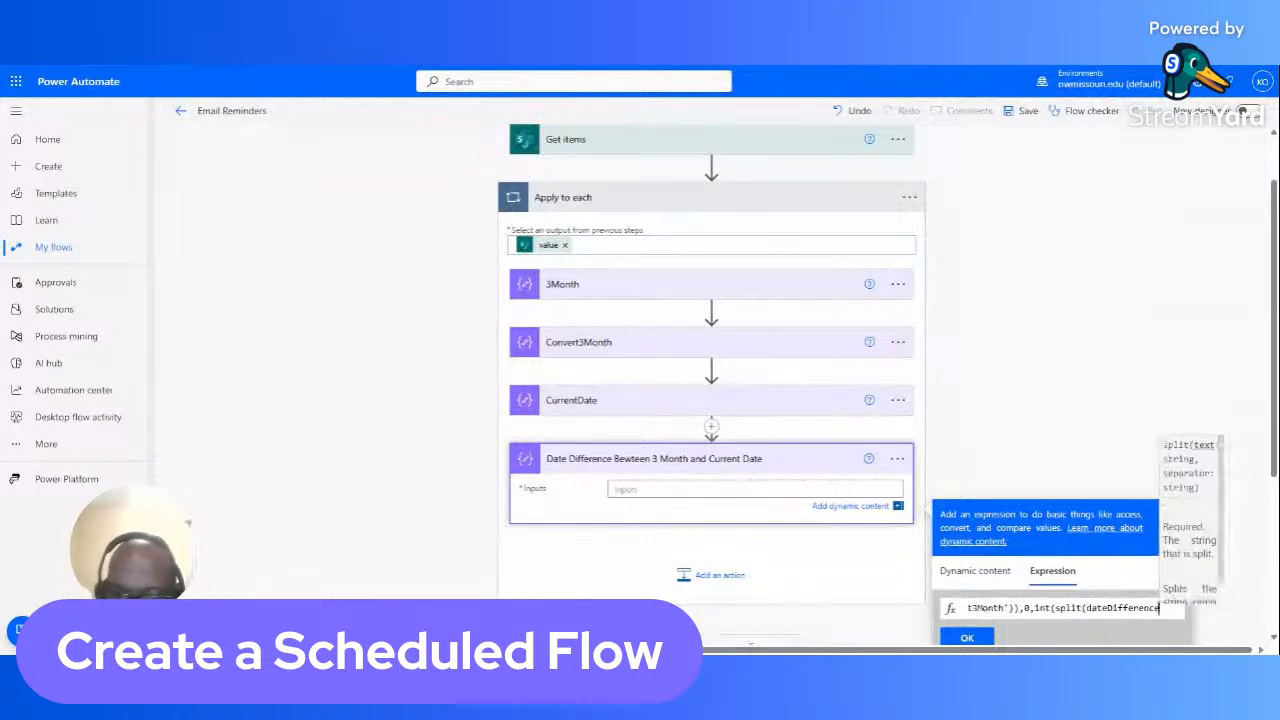
text((o)
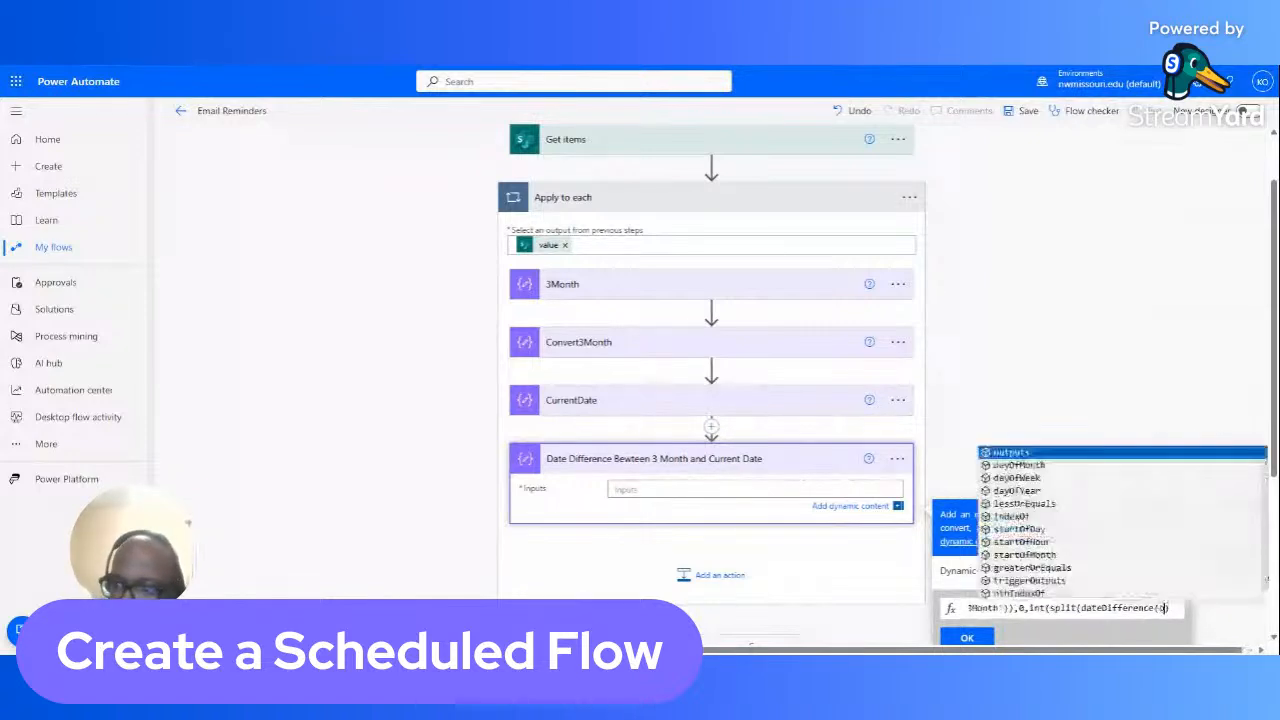
text(utpu)
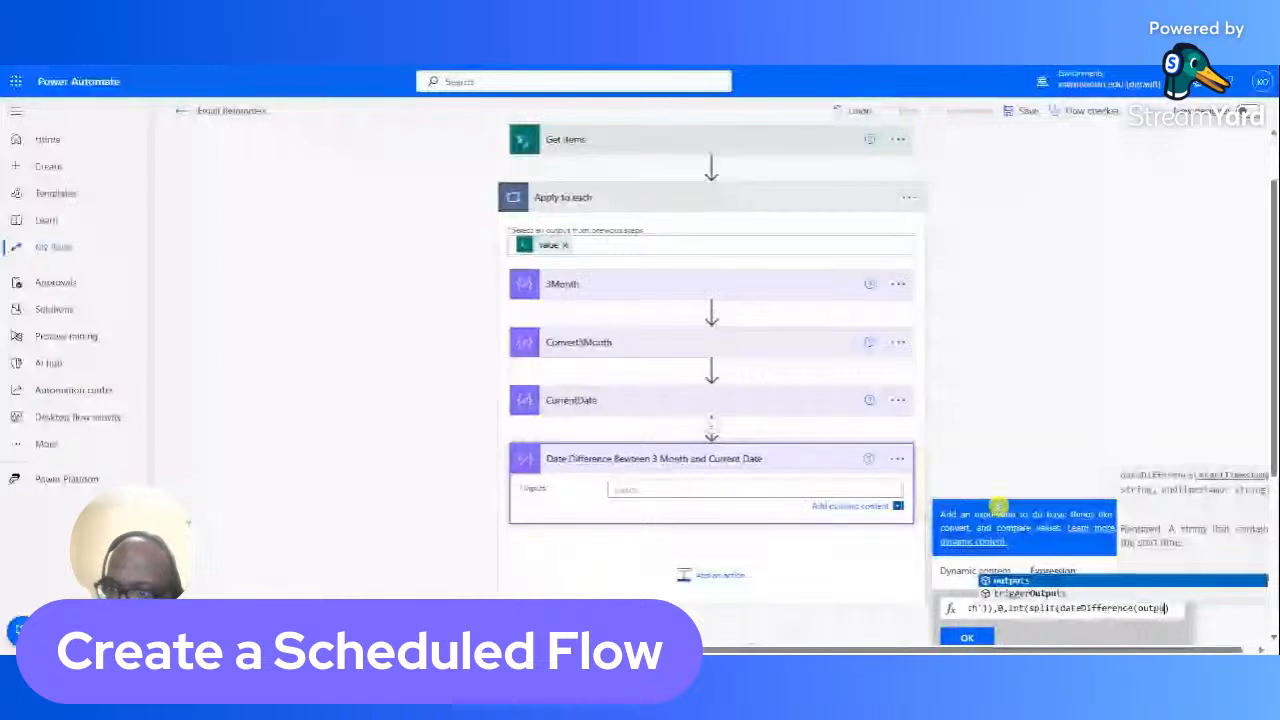
click(1015, 582)
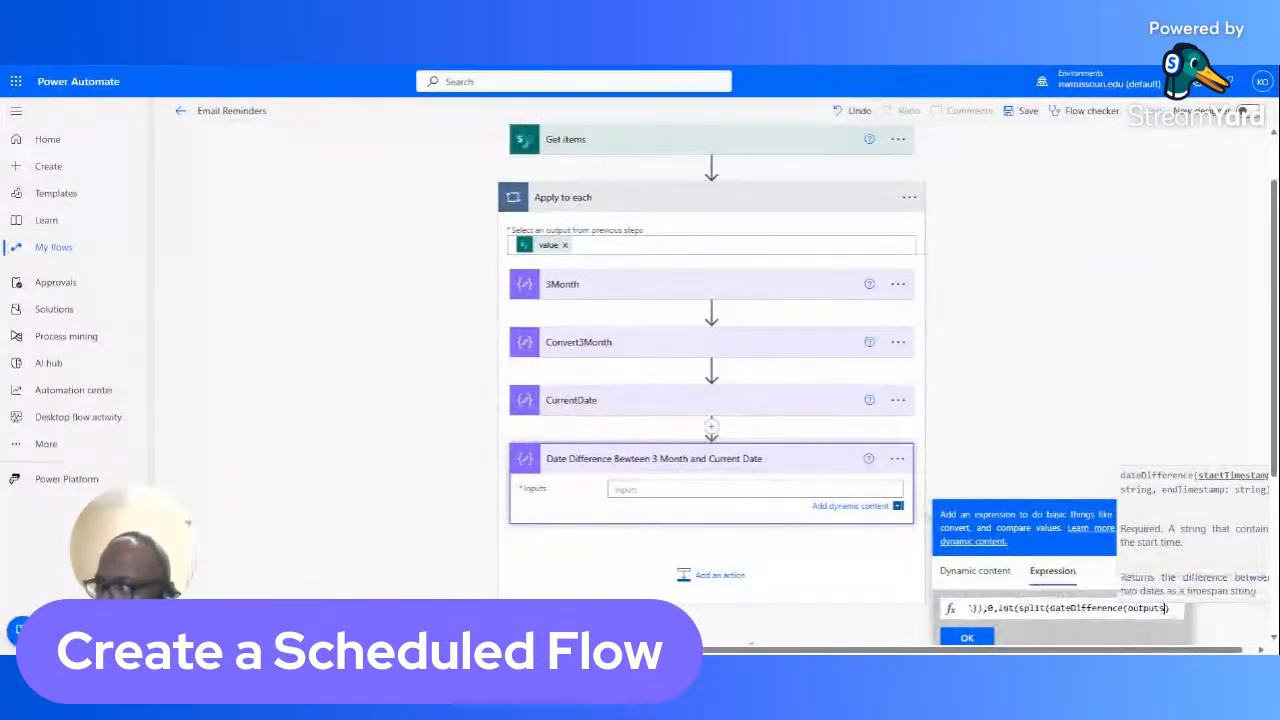
key(BackSpace)
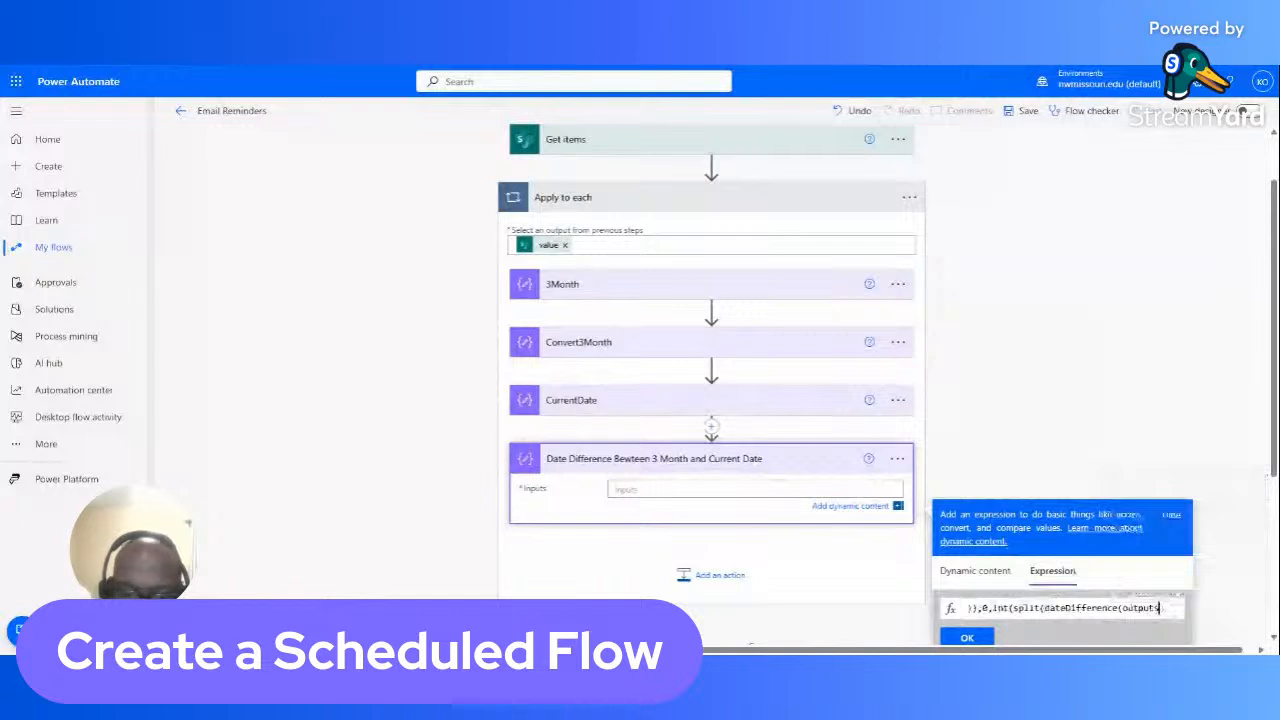
Step: Complete the first dateDifference argument as outputs('Convert3Month')
text(('Co)
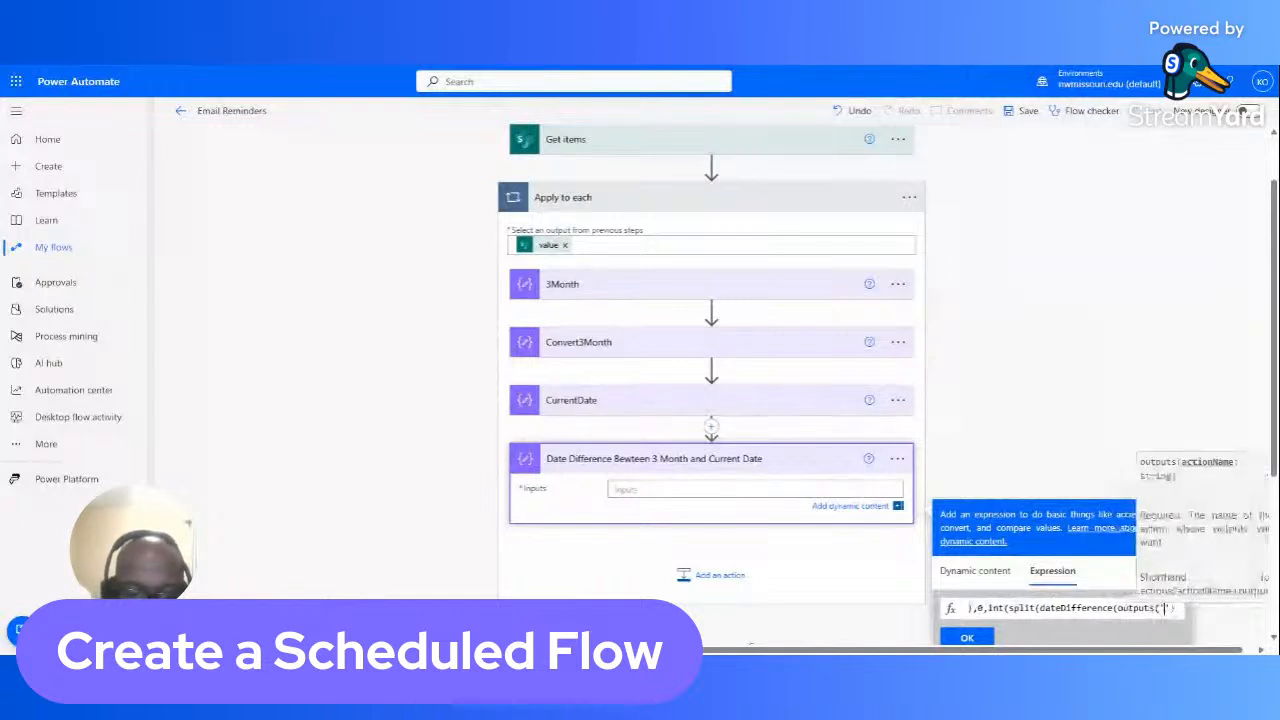
text(nvert)
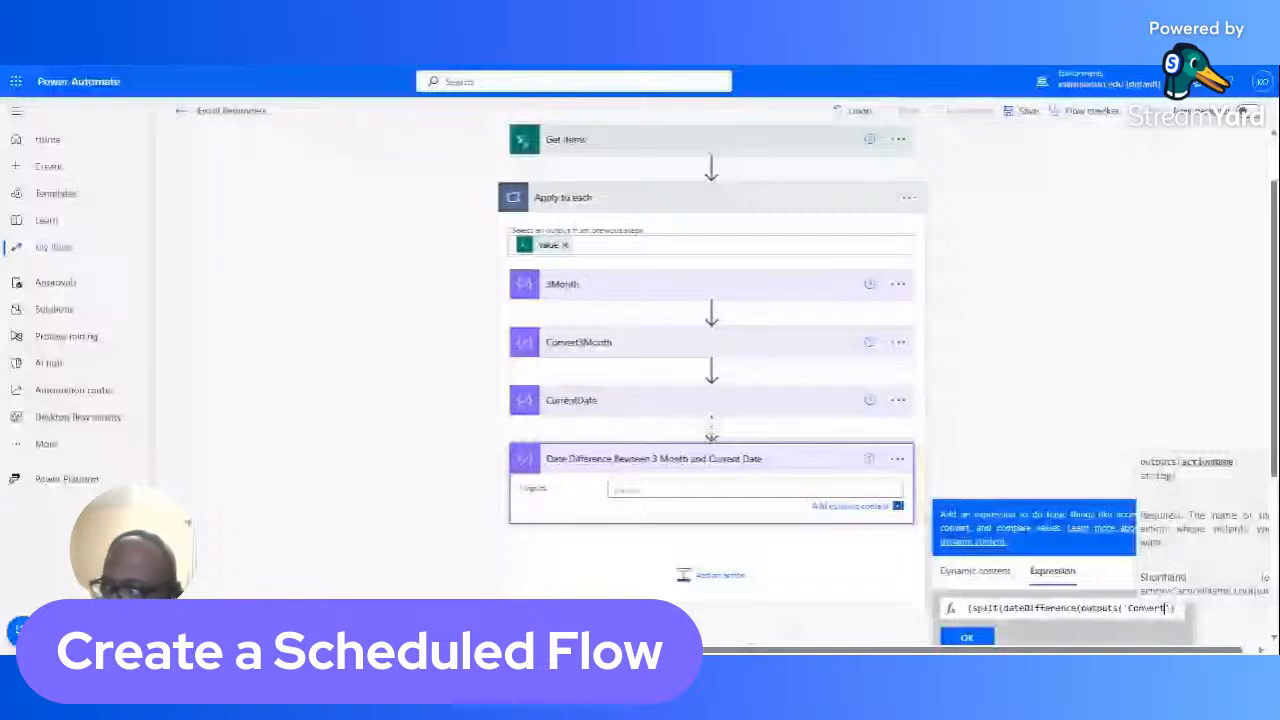
text(3Month)
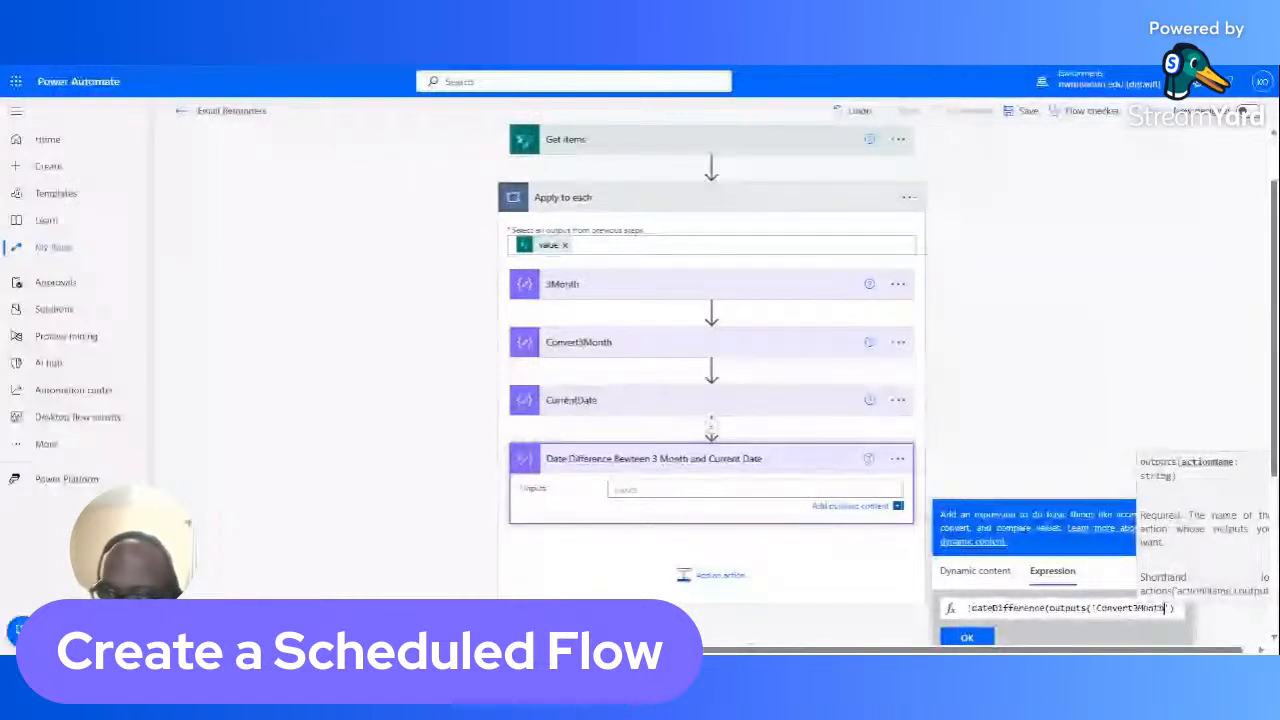
key(Right)
key(Right)
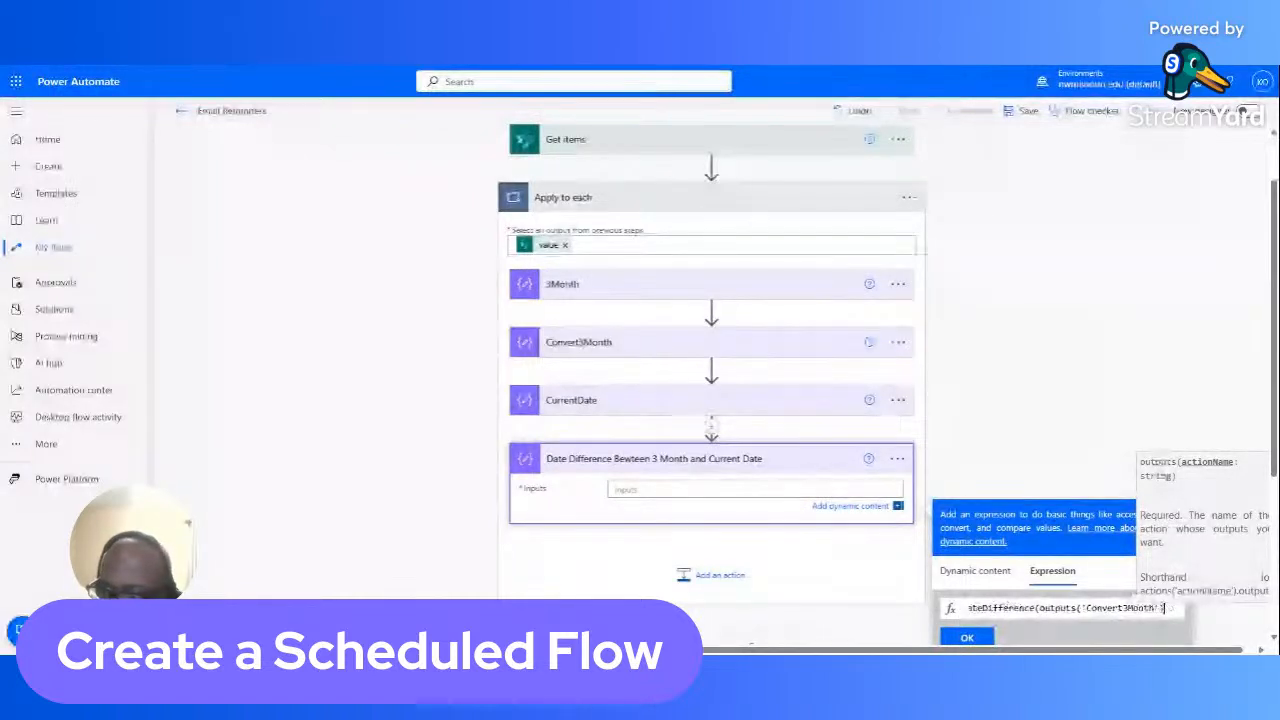
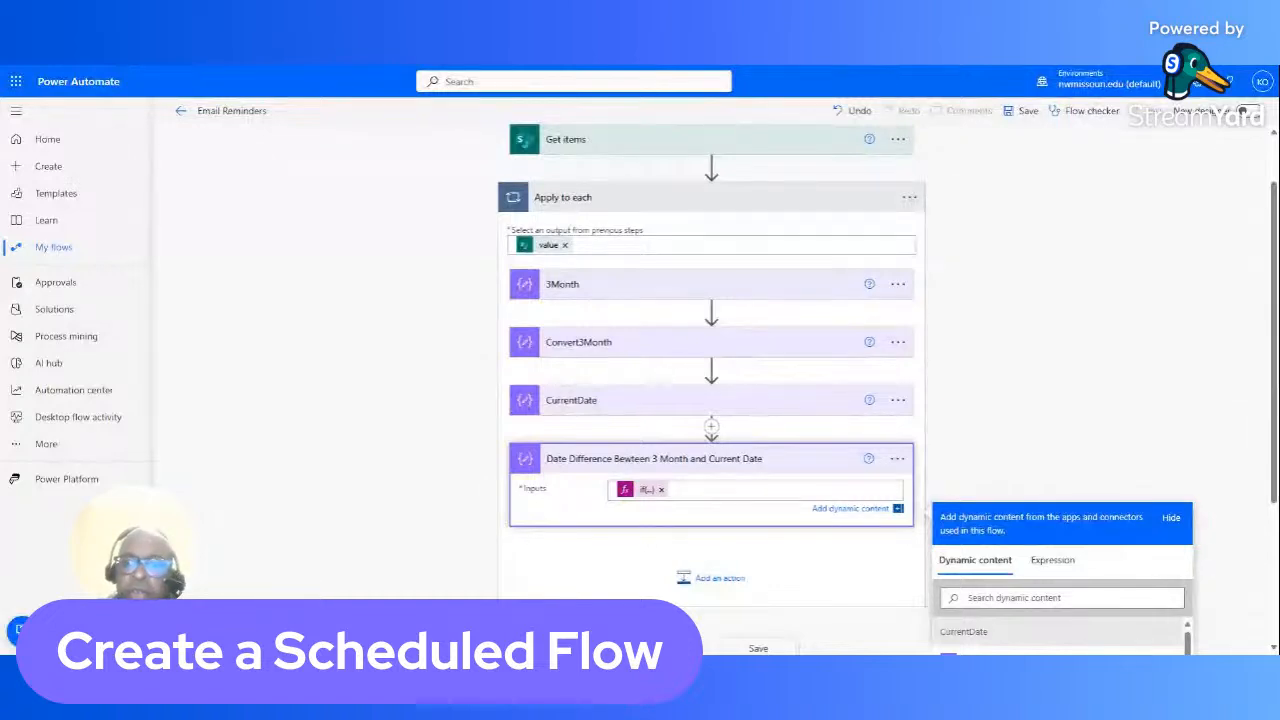
Step: Add a Condition action inside Apply to each, below Date Difference Bewteen 3 Month and Current Date
click(703, 577)
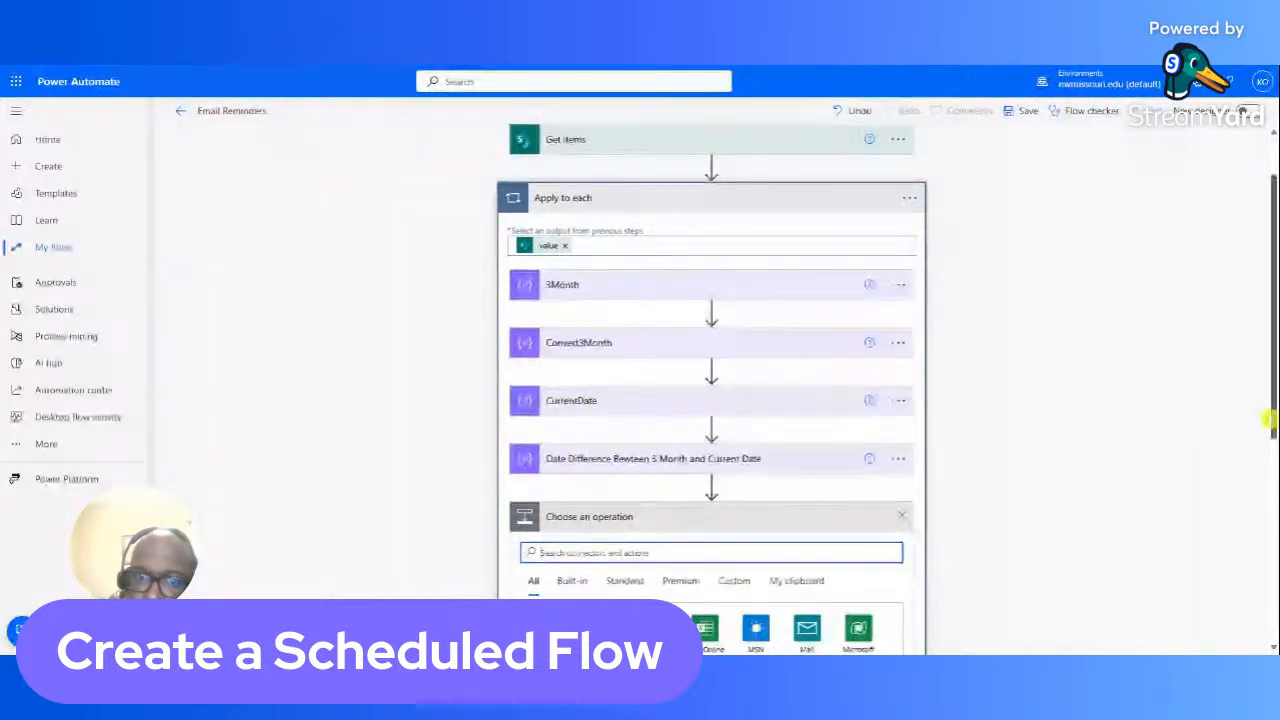
drag(1271, 420, 1268, 465)
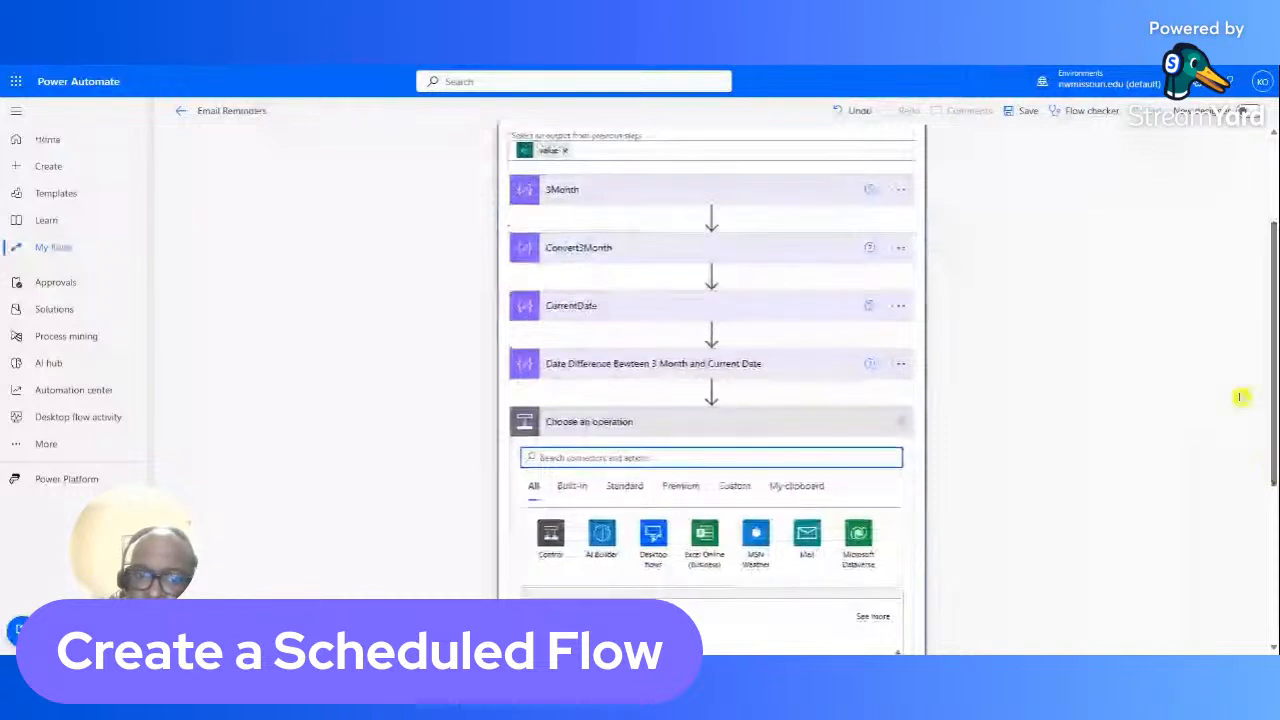
scroll(1268, 440, down, 1)
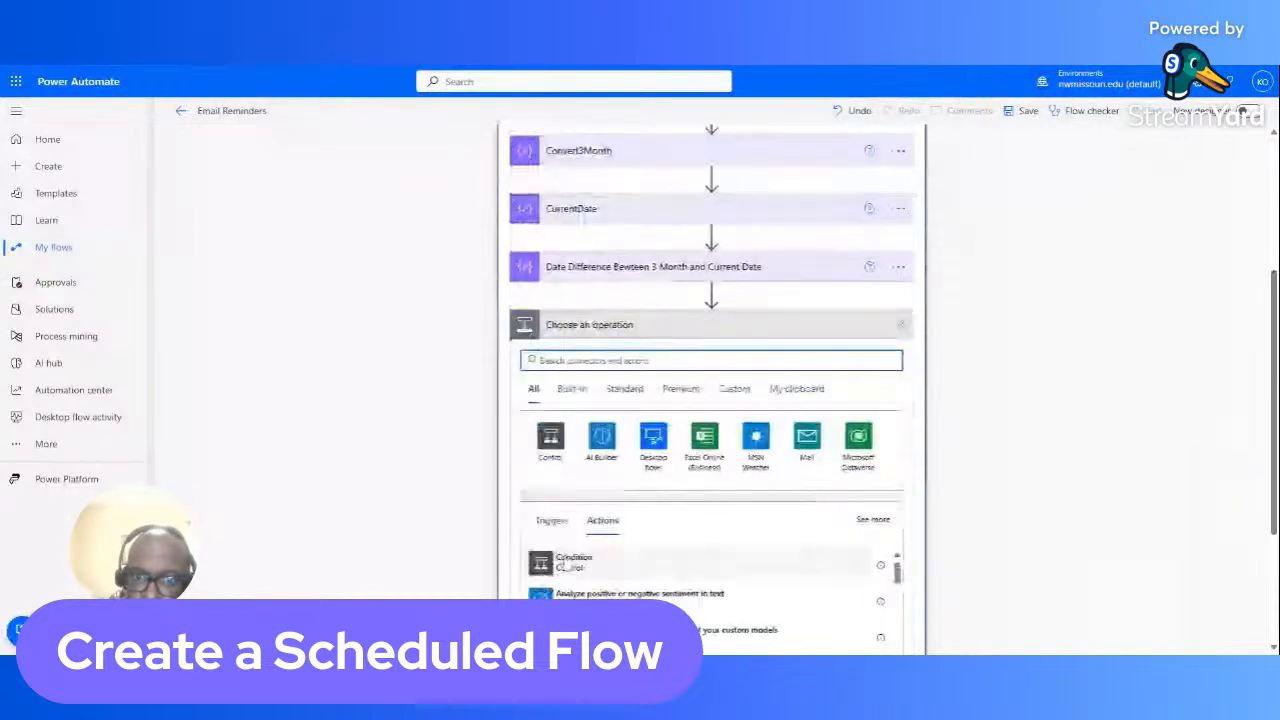
click(566, 568)
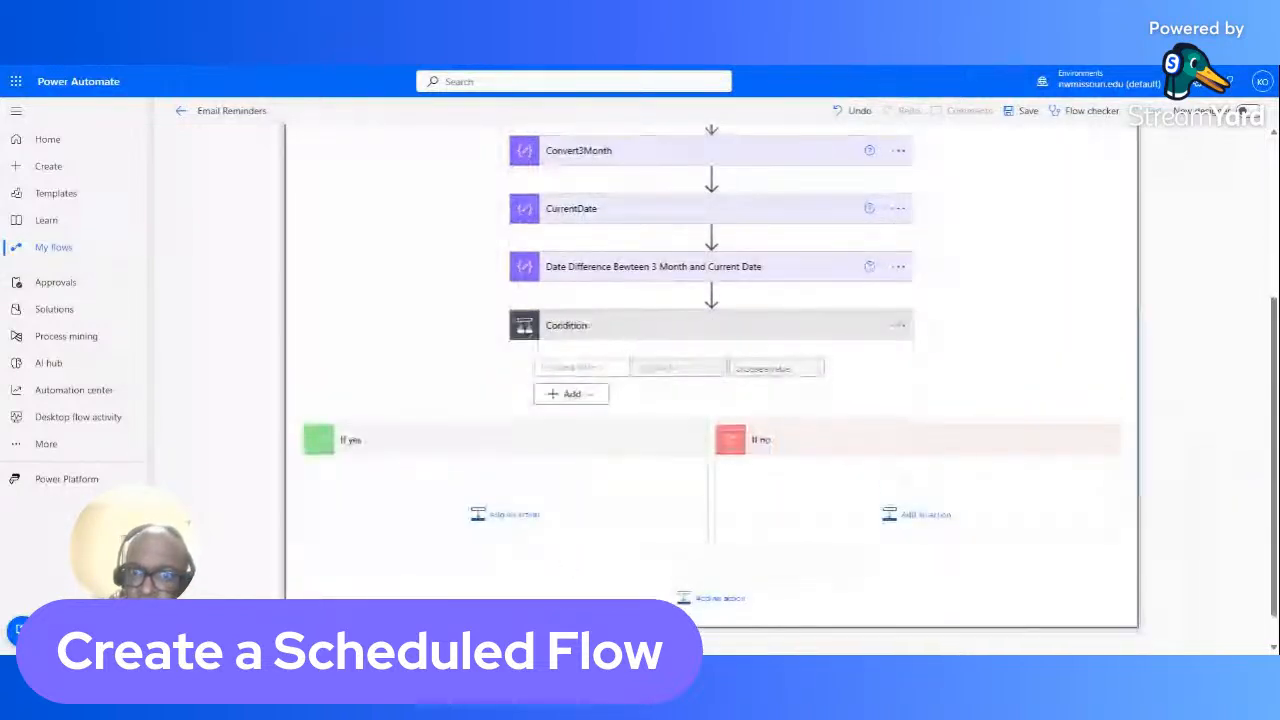
Step: Set the condition to check that the Outputs of Date Difference Bewteen 3 Month and Current Date is equal to 0
click(580, 367)
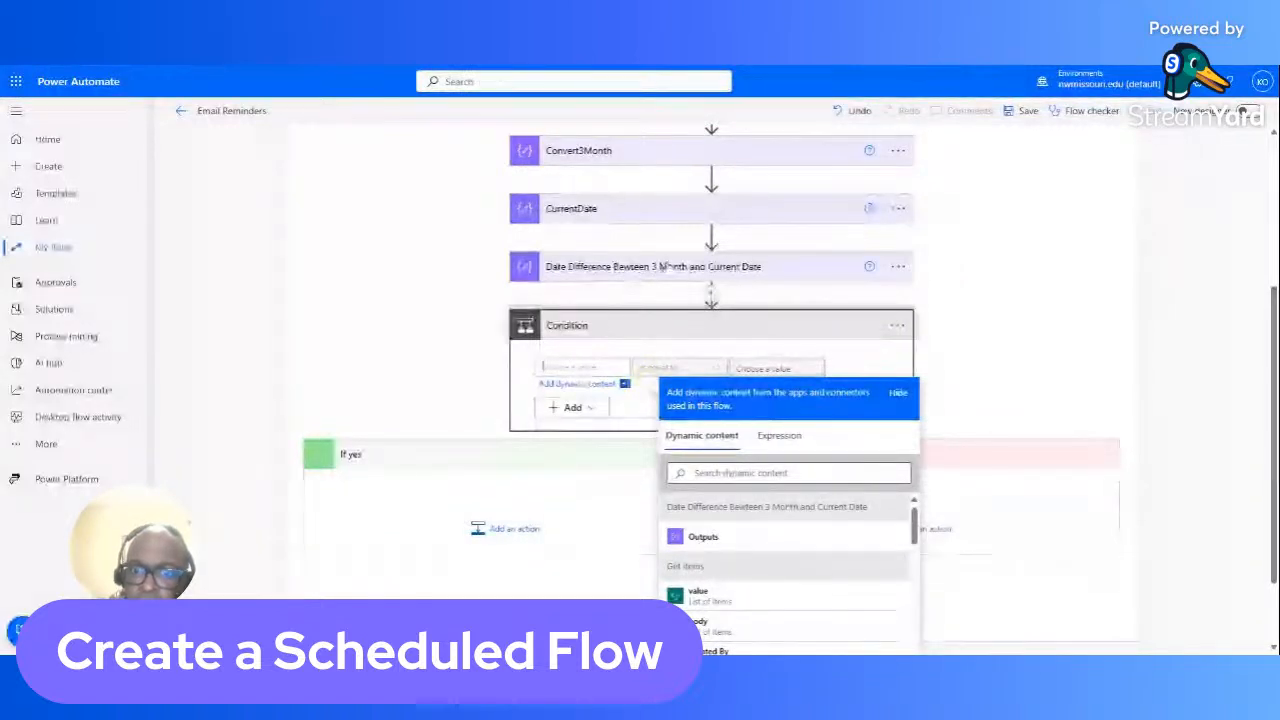
click(703, 537)
click(770, 367)
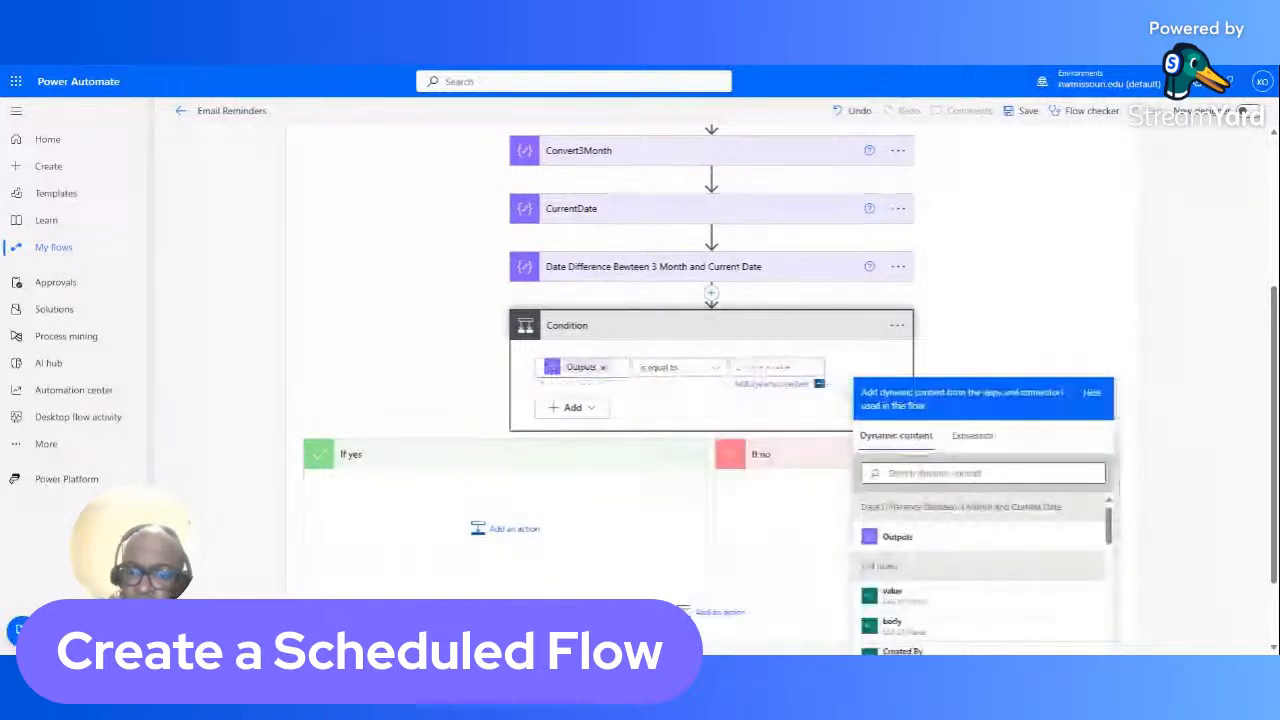
text(0)
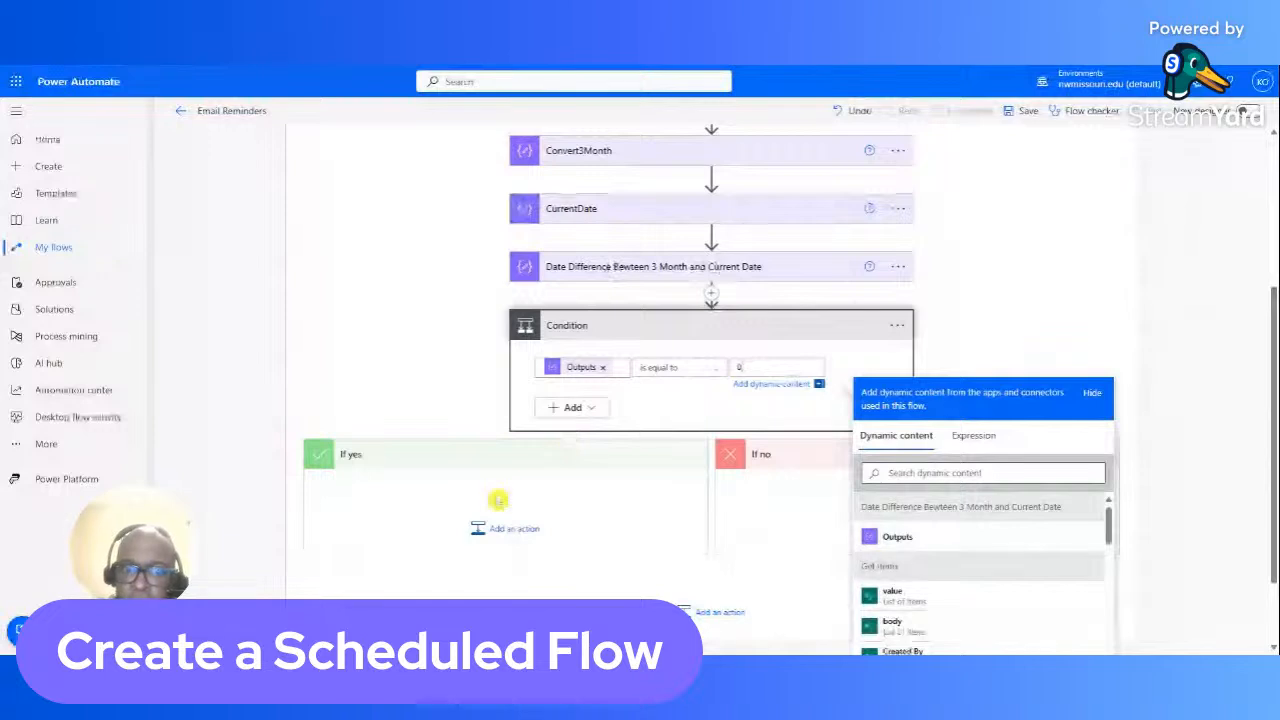
Step: Find the send actions and add Send an email (V2) to the condition's If yes branch
click(505, 528)
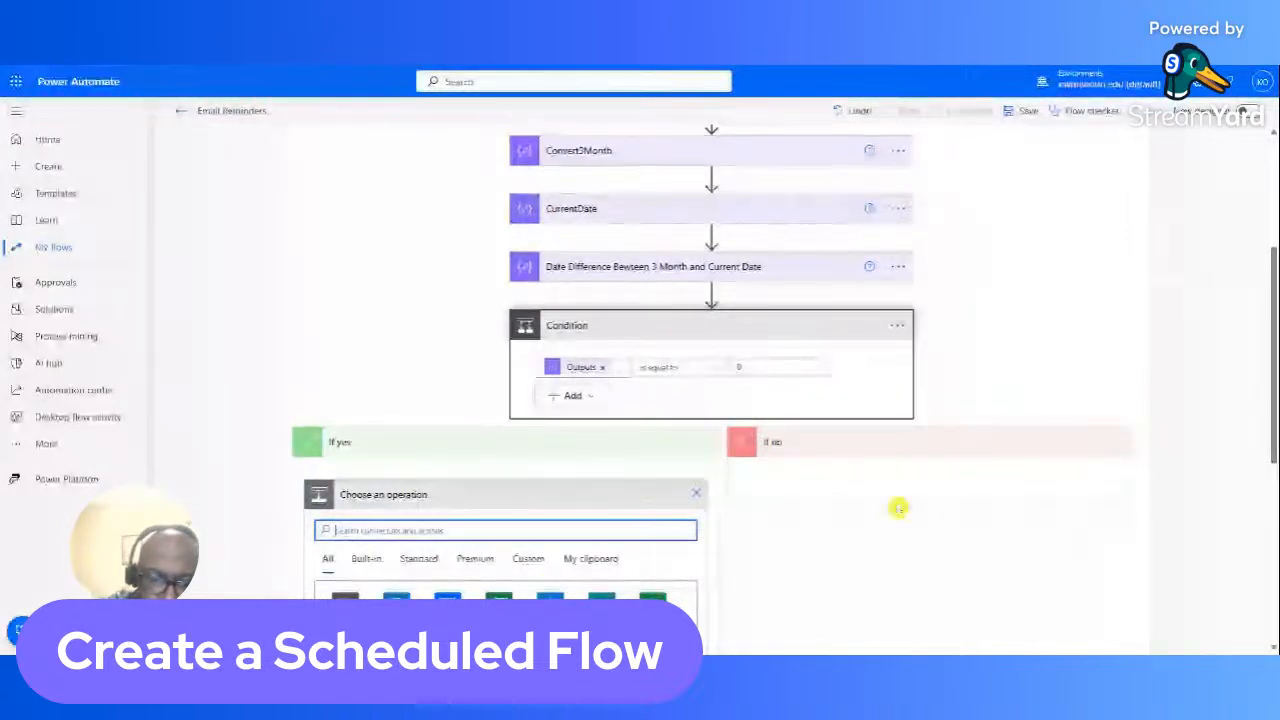
text(send)
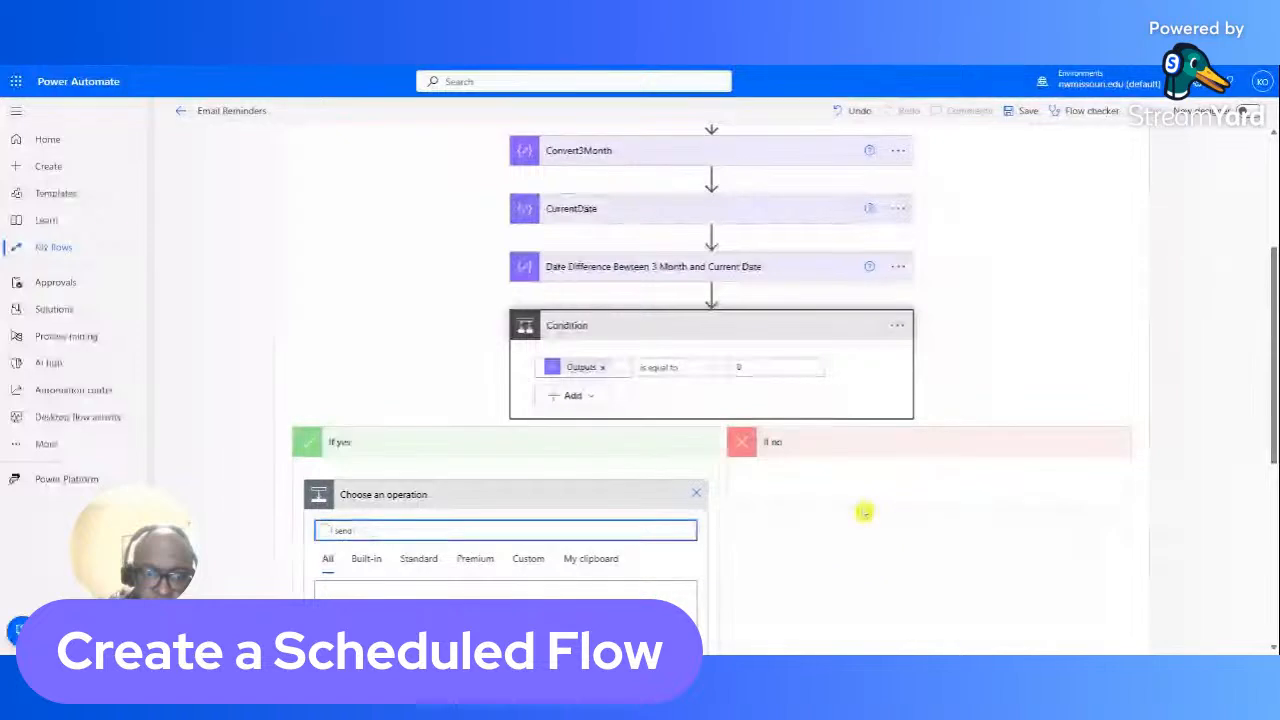
scroll(1256, 393, down, 2)
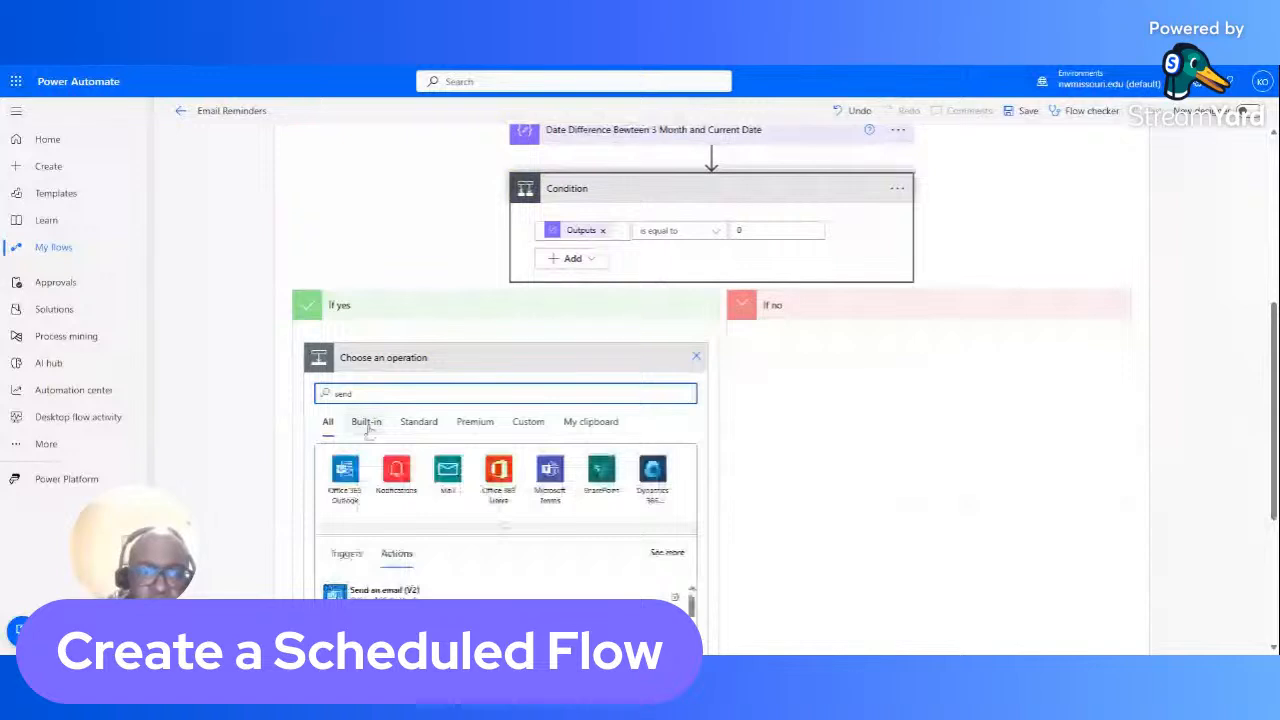
click(384, 591)
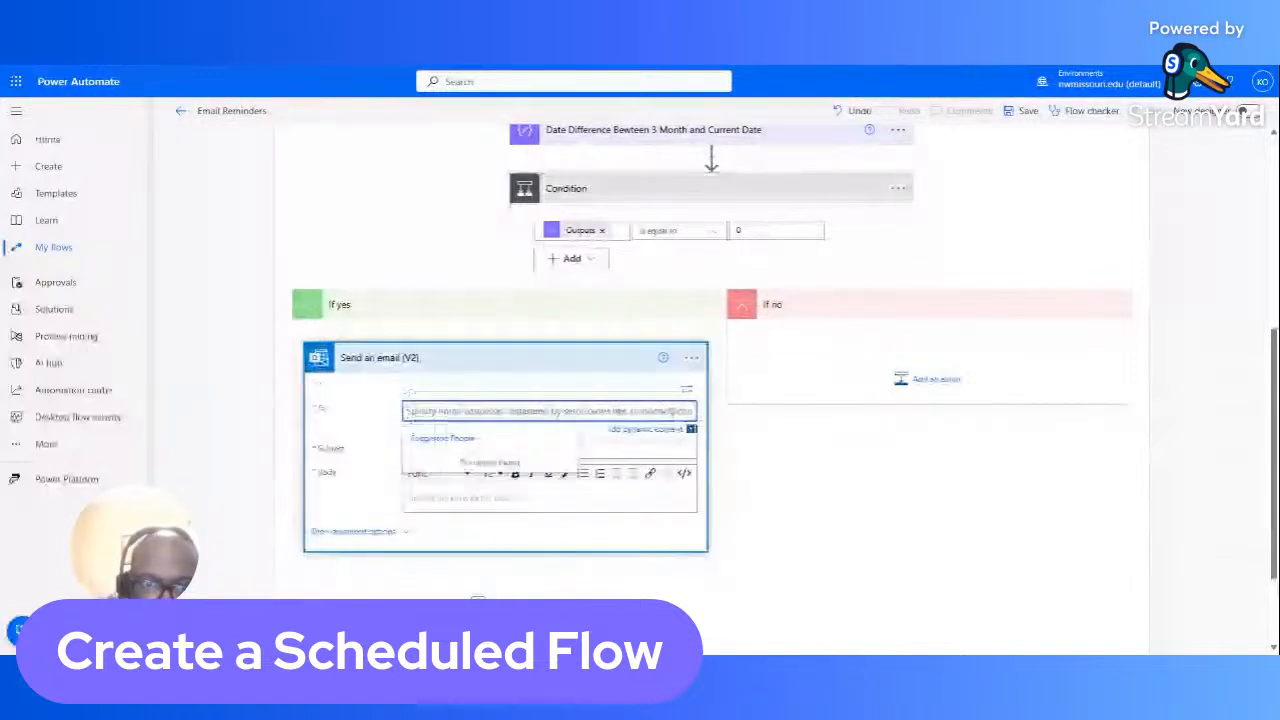
Step: Enter the recipient's e-mail address in the To field of the email action and pick the matching suggested person
text(s)
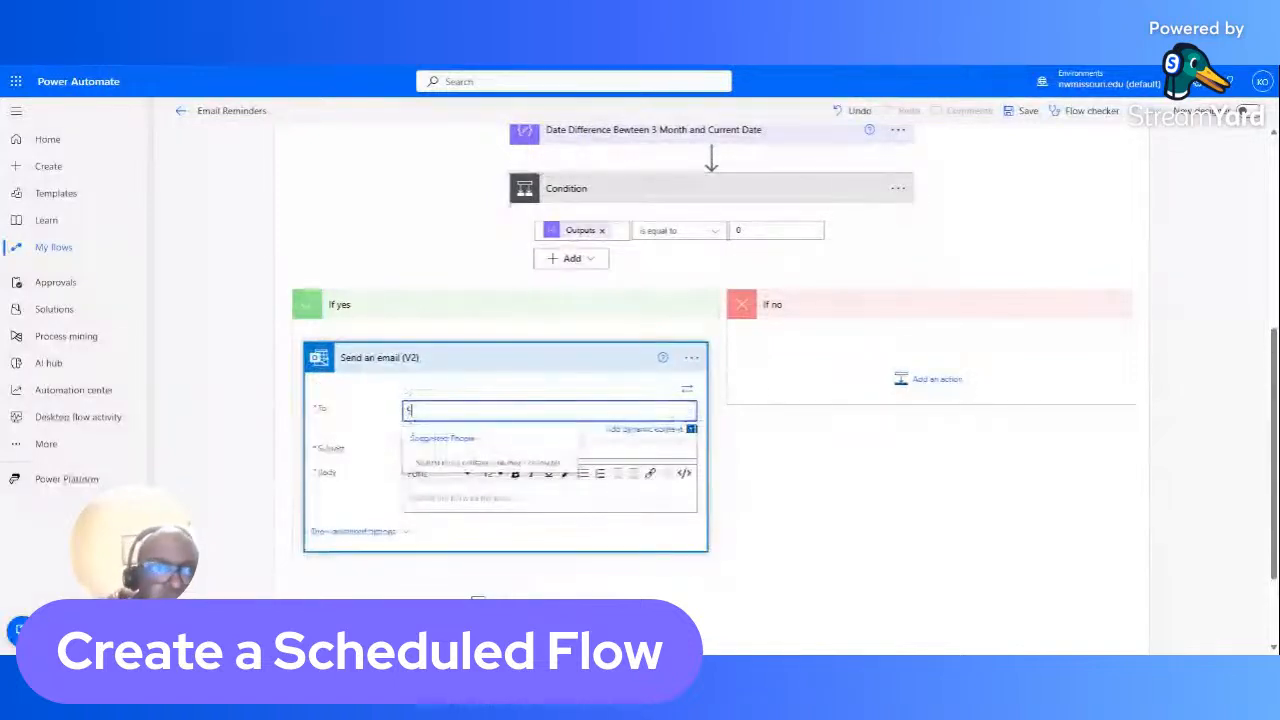
key(BackSpace)
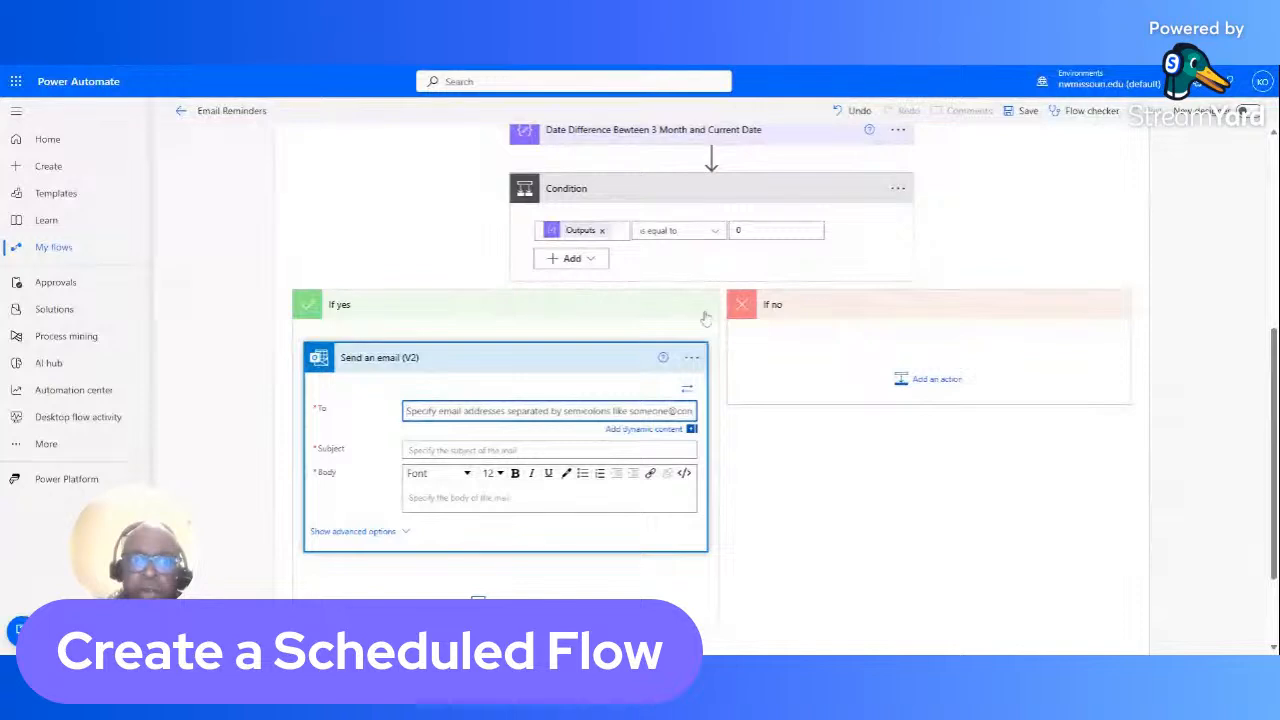
key(ctrl+v)
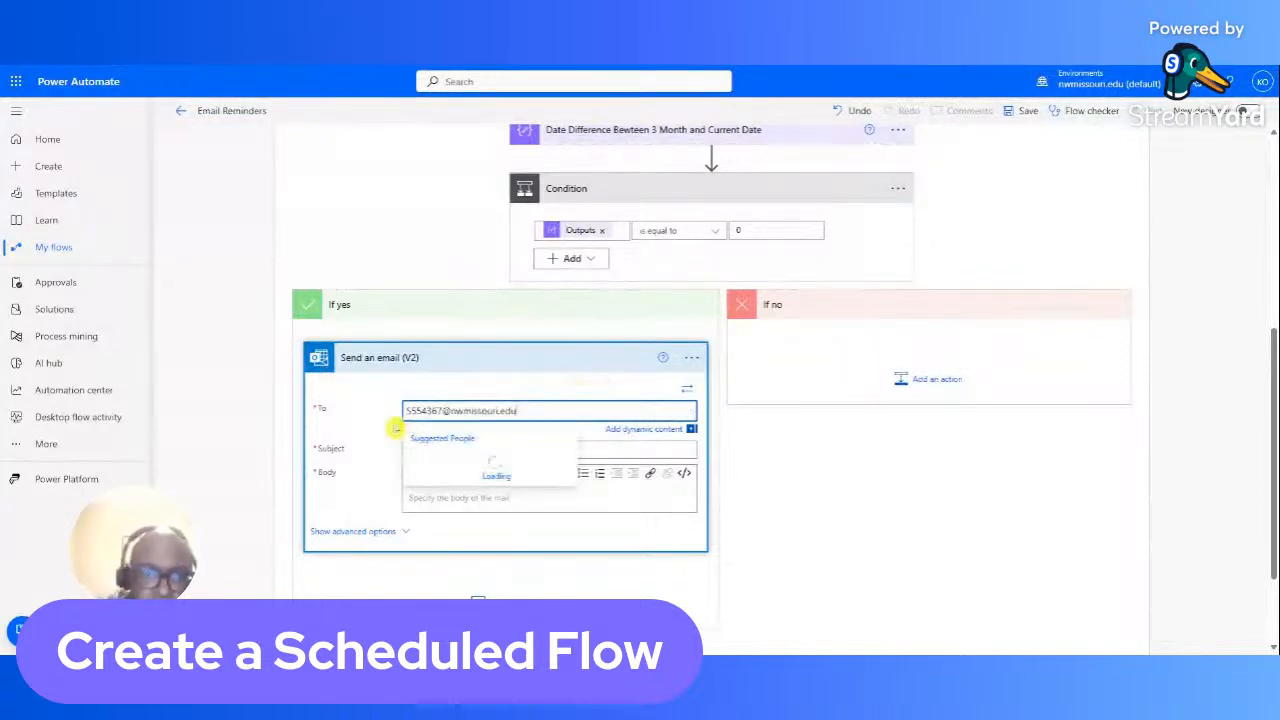
click(440, 455)
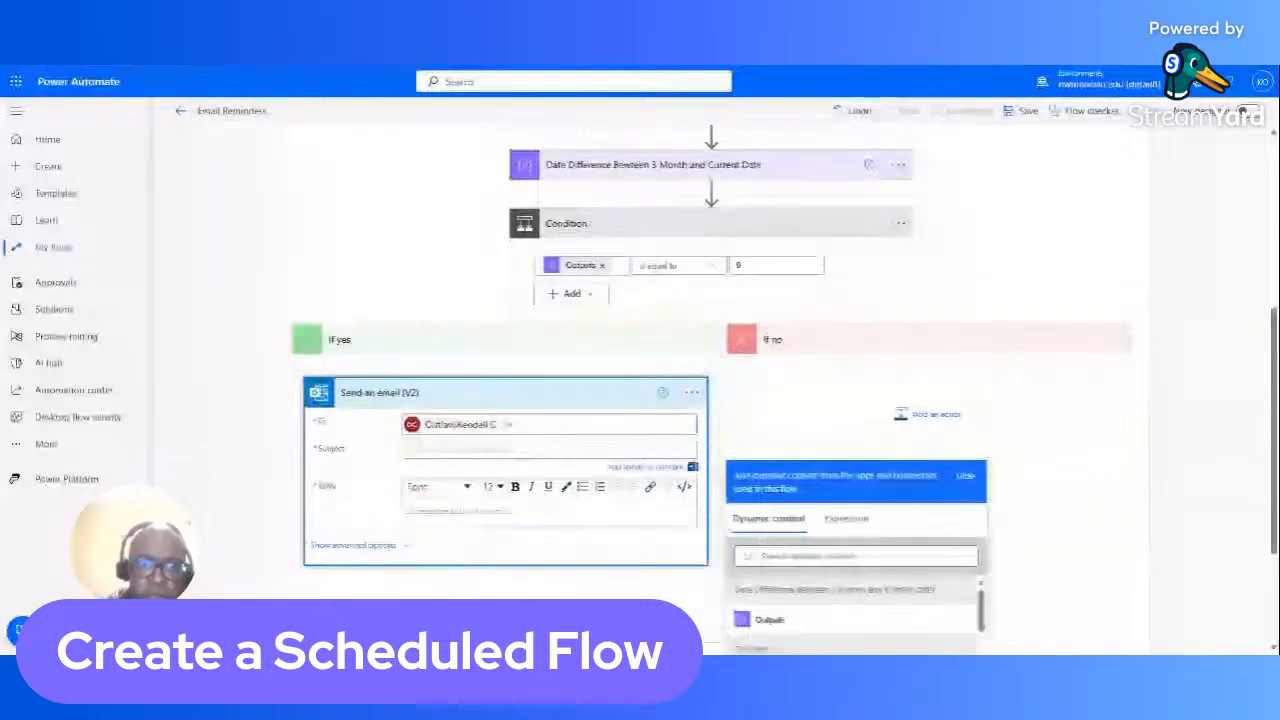
Step: Set the email's subject to "3 Month Email Reminder"
text(3 M)
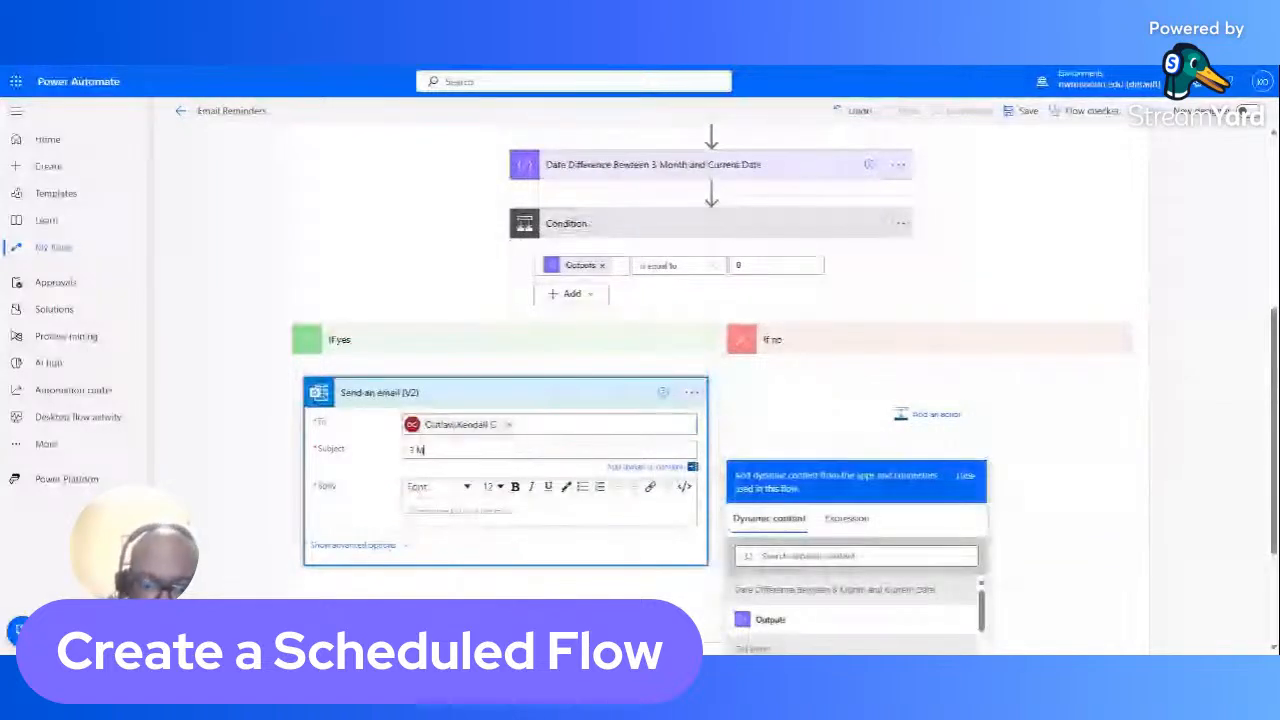
text(onth Fo)
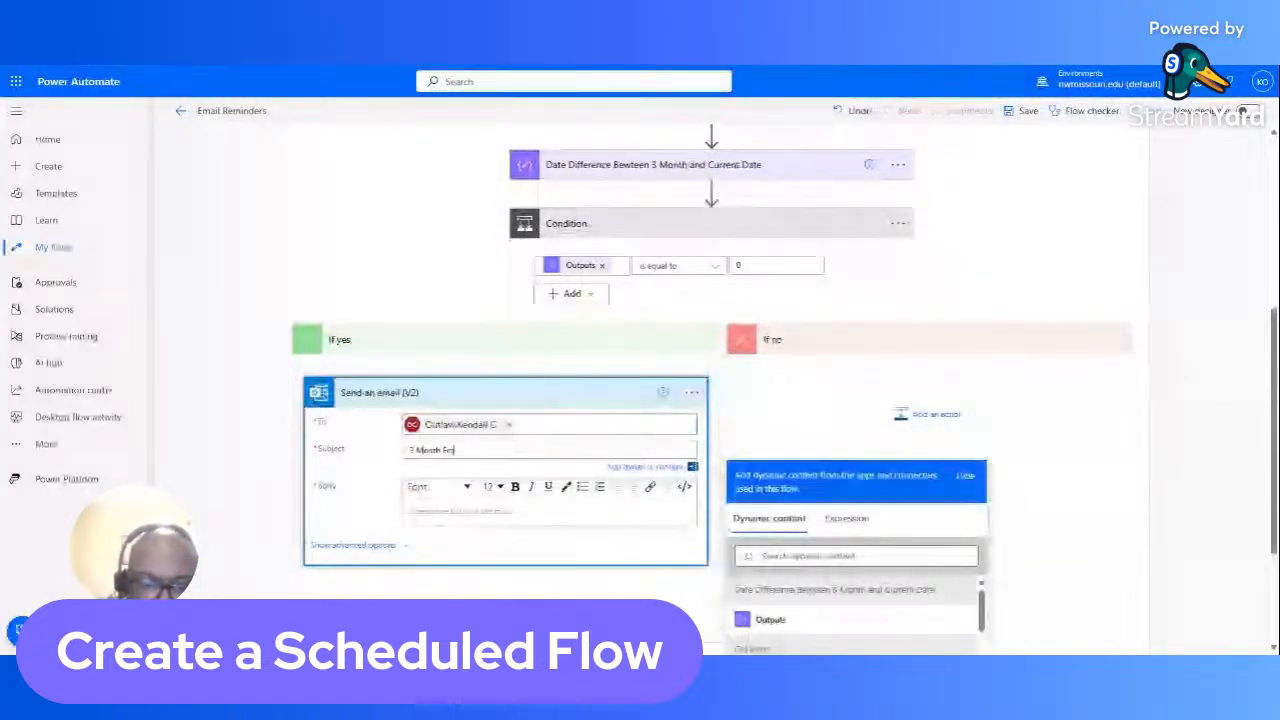
key(BackSpace)
key(BackSpace)
text(Email Rem)
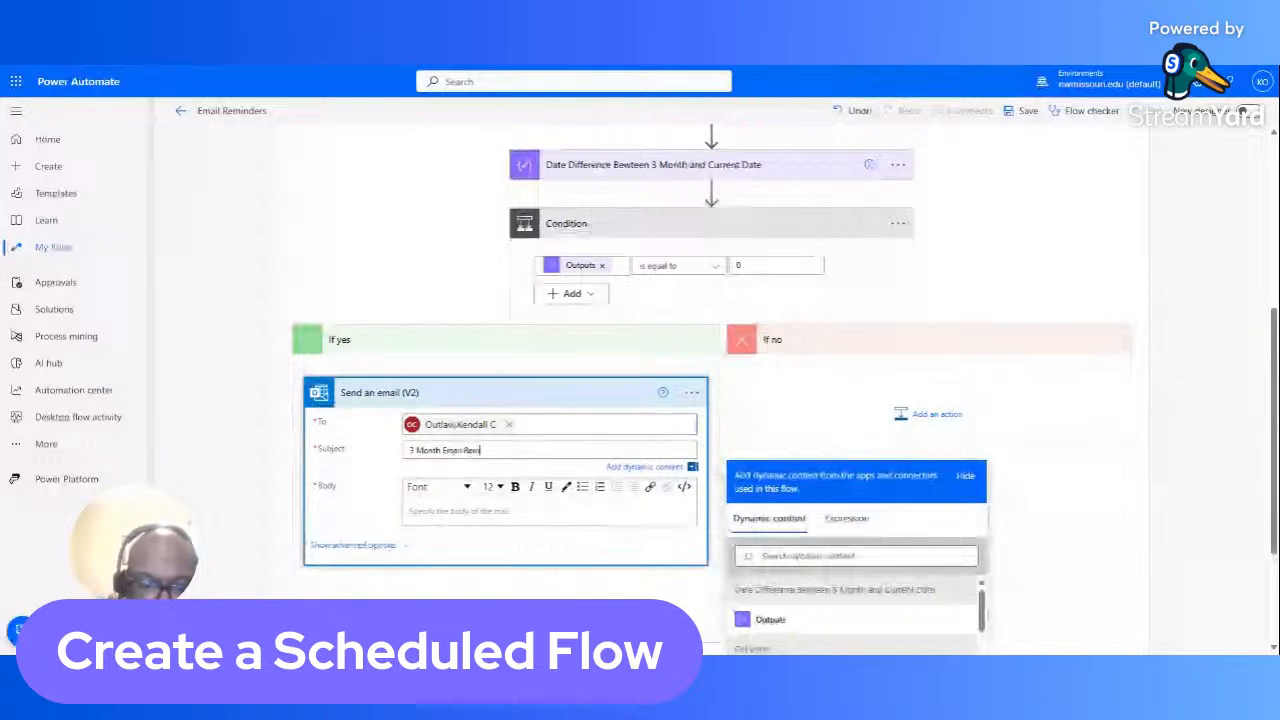
text(inder)
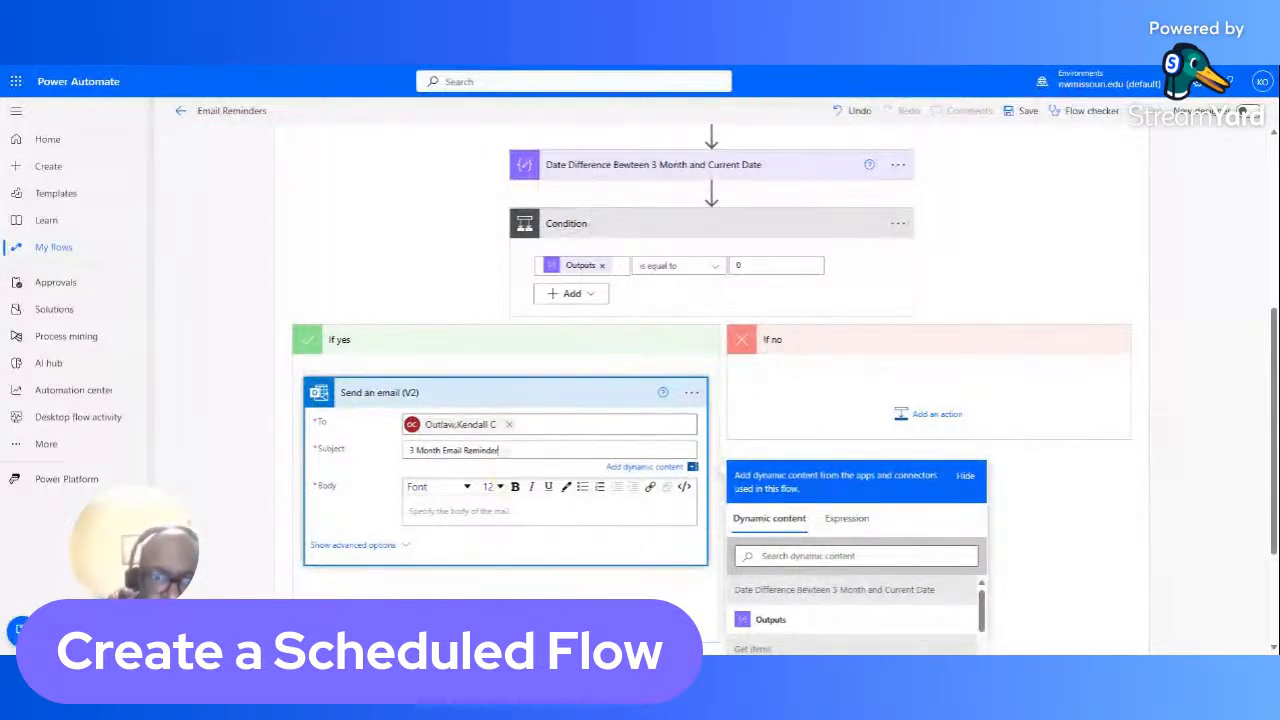
Step: Write "This is your reminder that the 3 month project is due" as the body of the email action and save the flow
drag(499, 451, 411, 491)
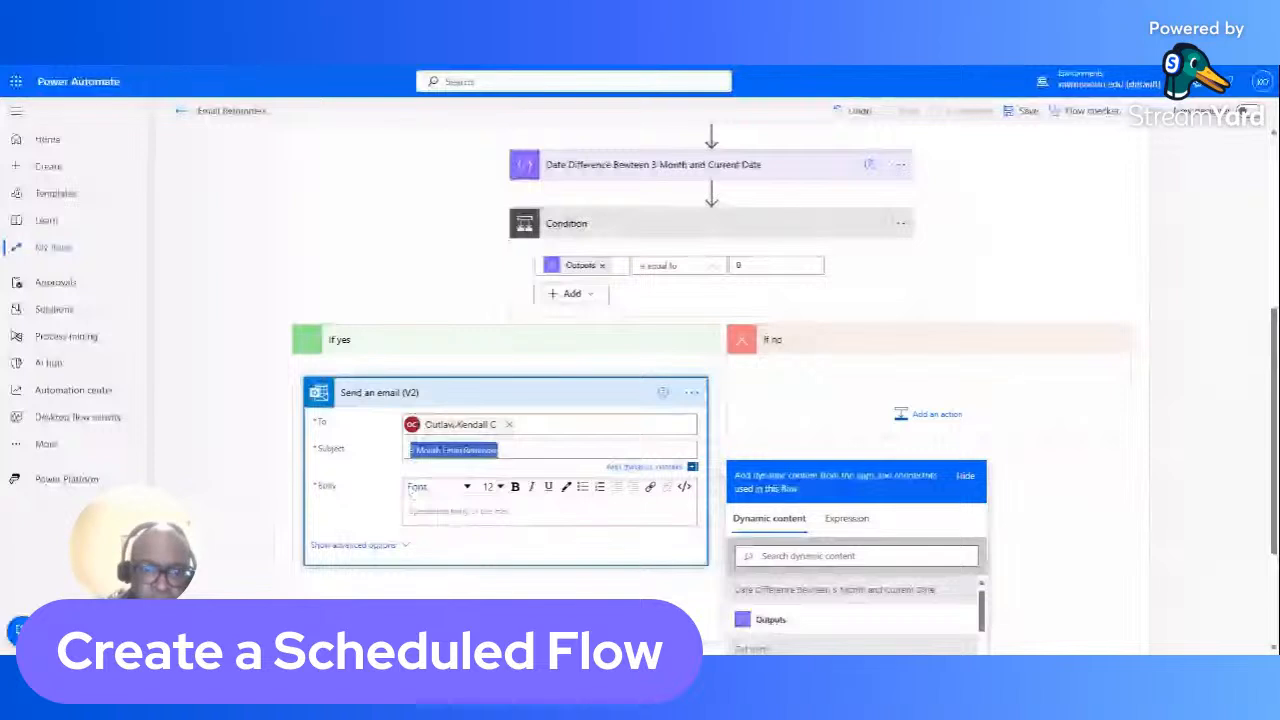
click(411, 495)
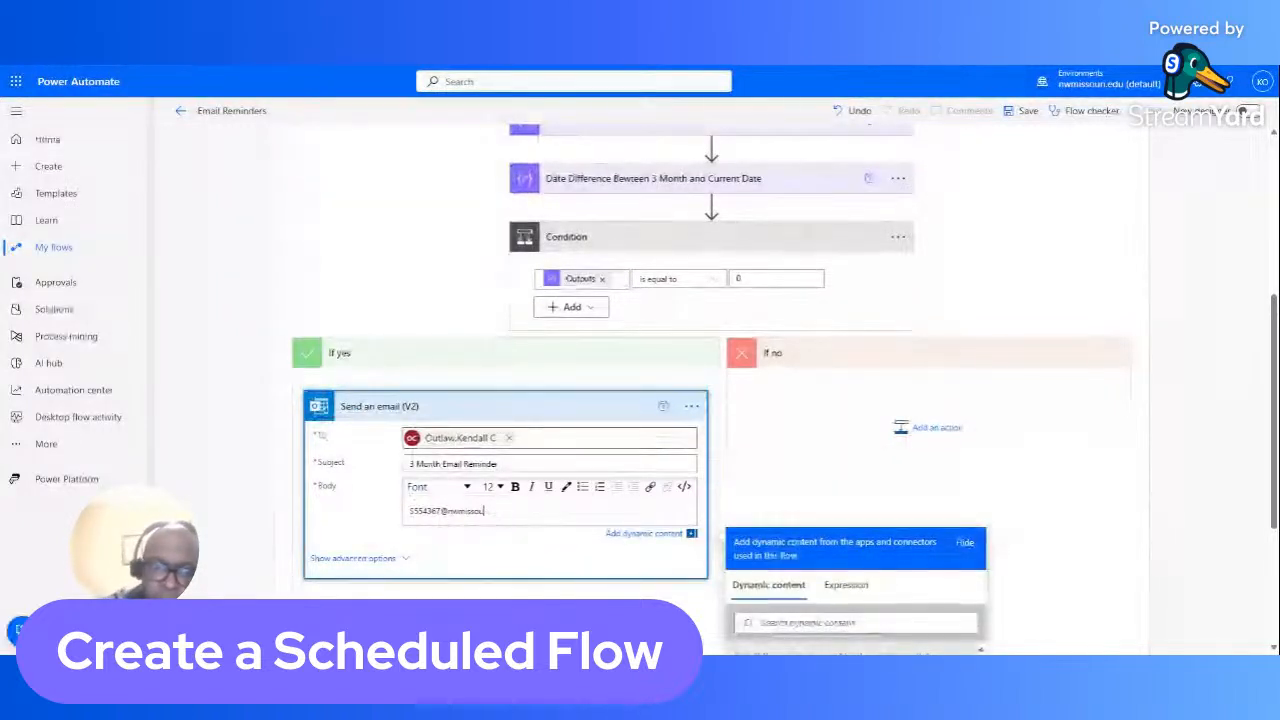
text(s)
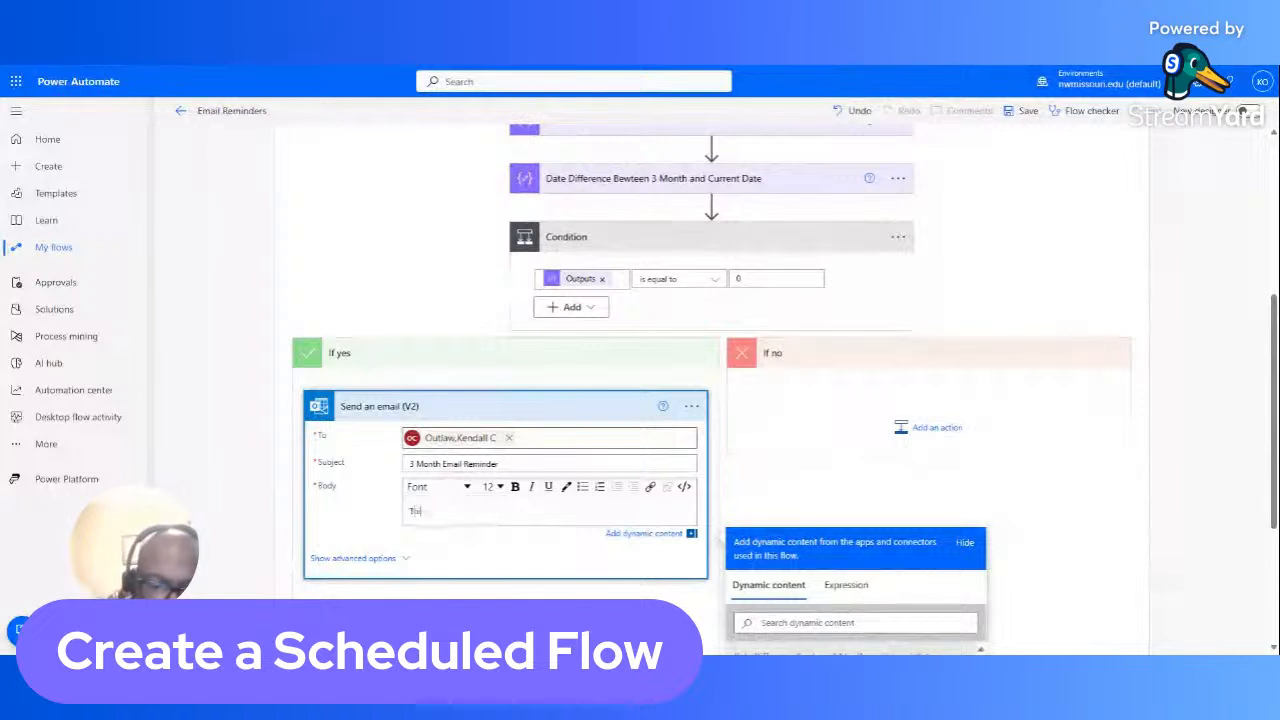
text(his is)
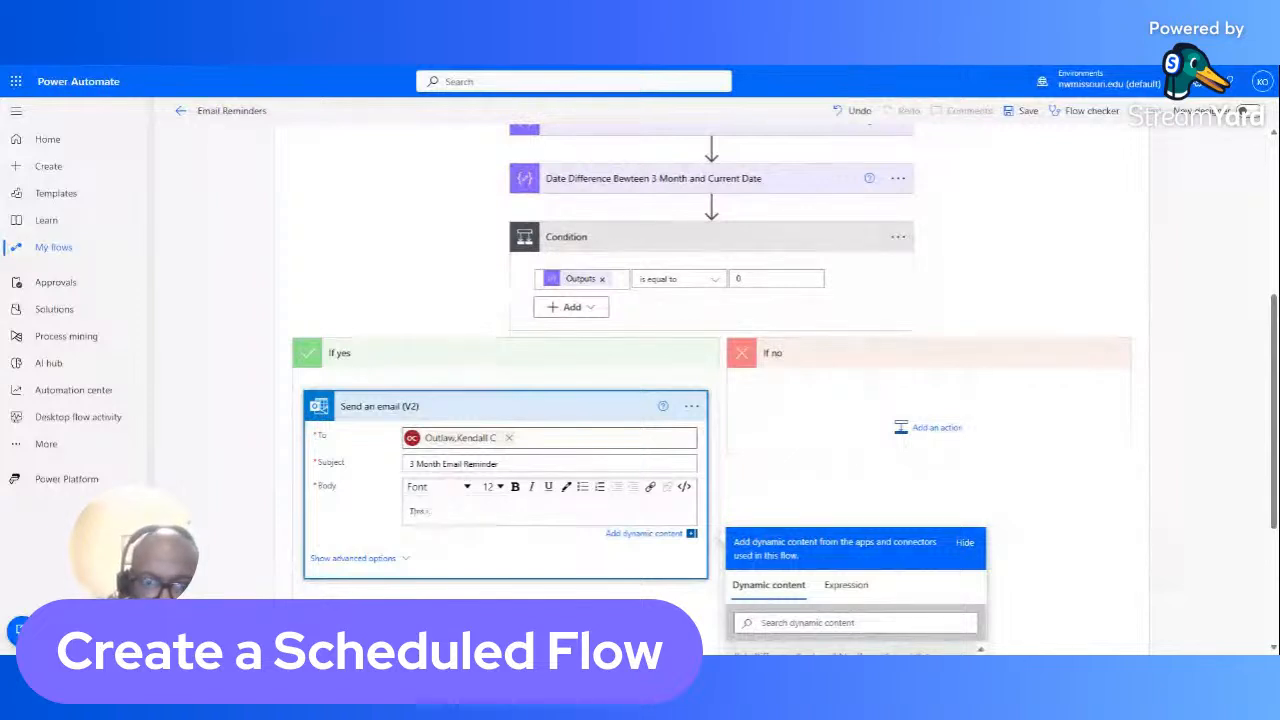
text( your)
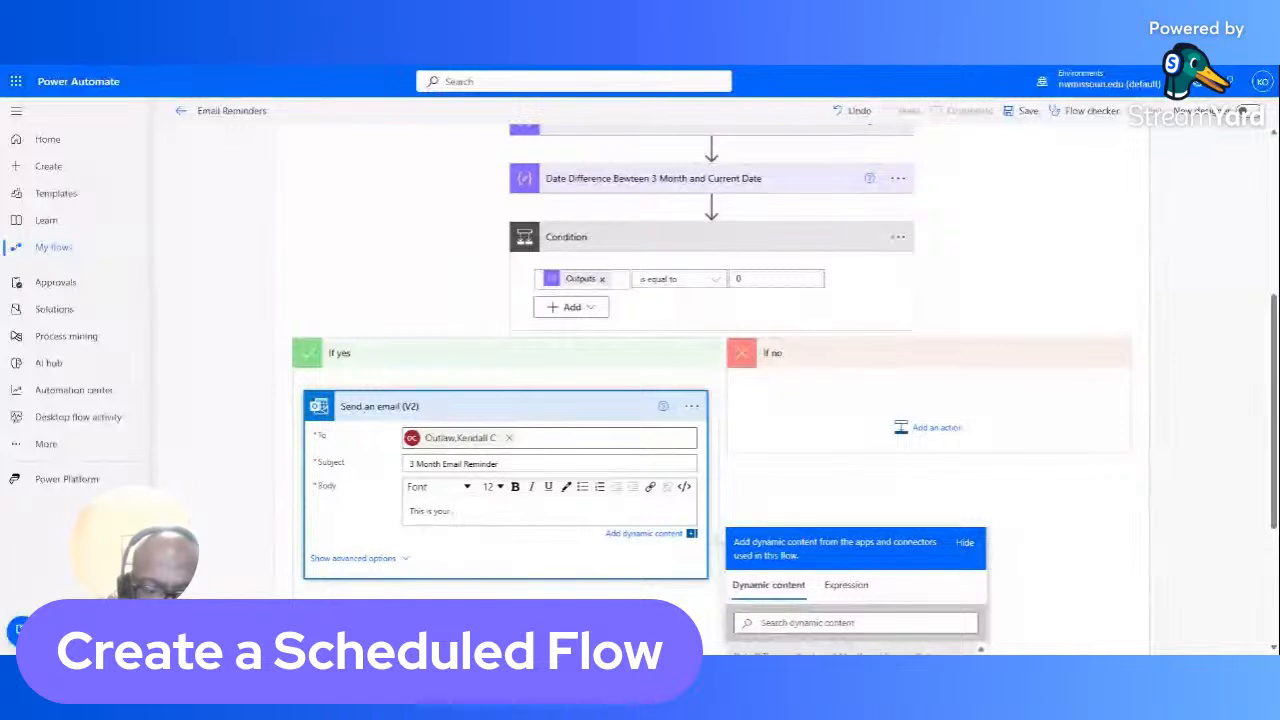
text( rem)
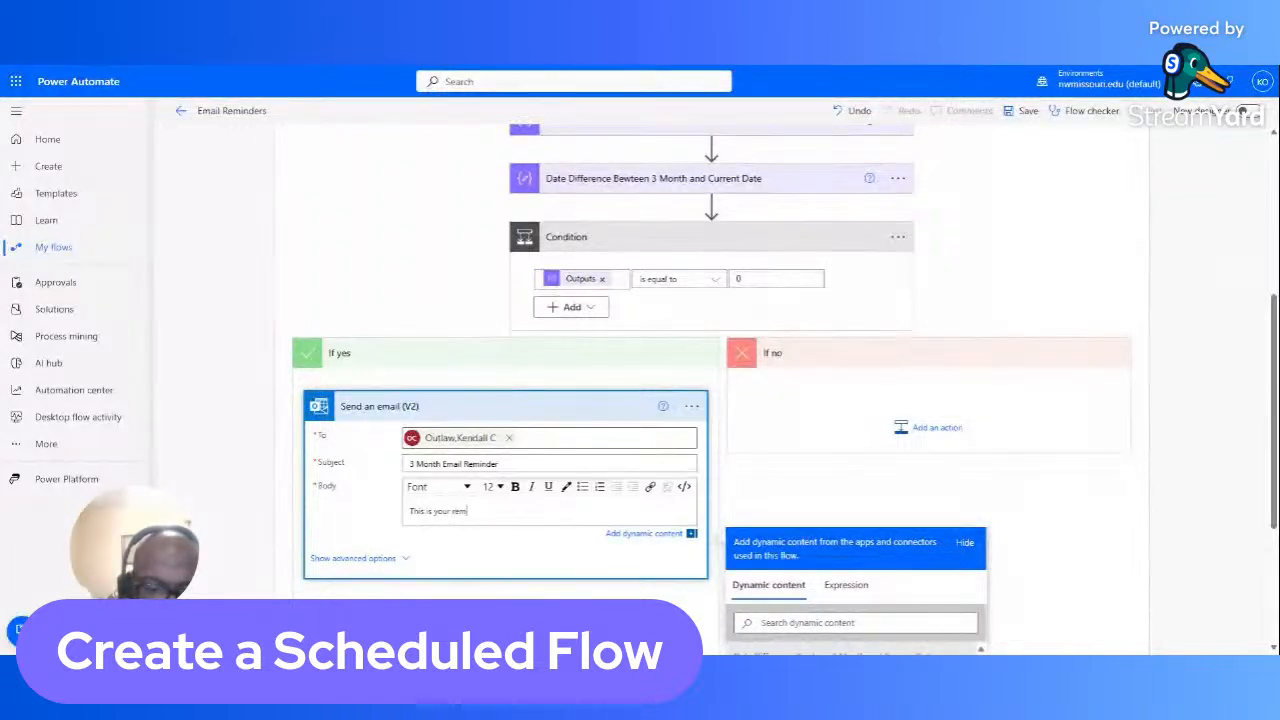
text(inder that)
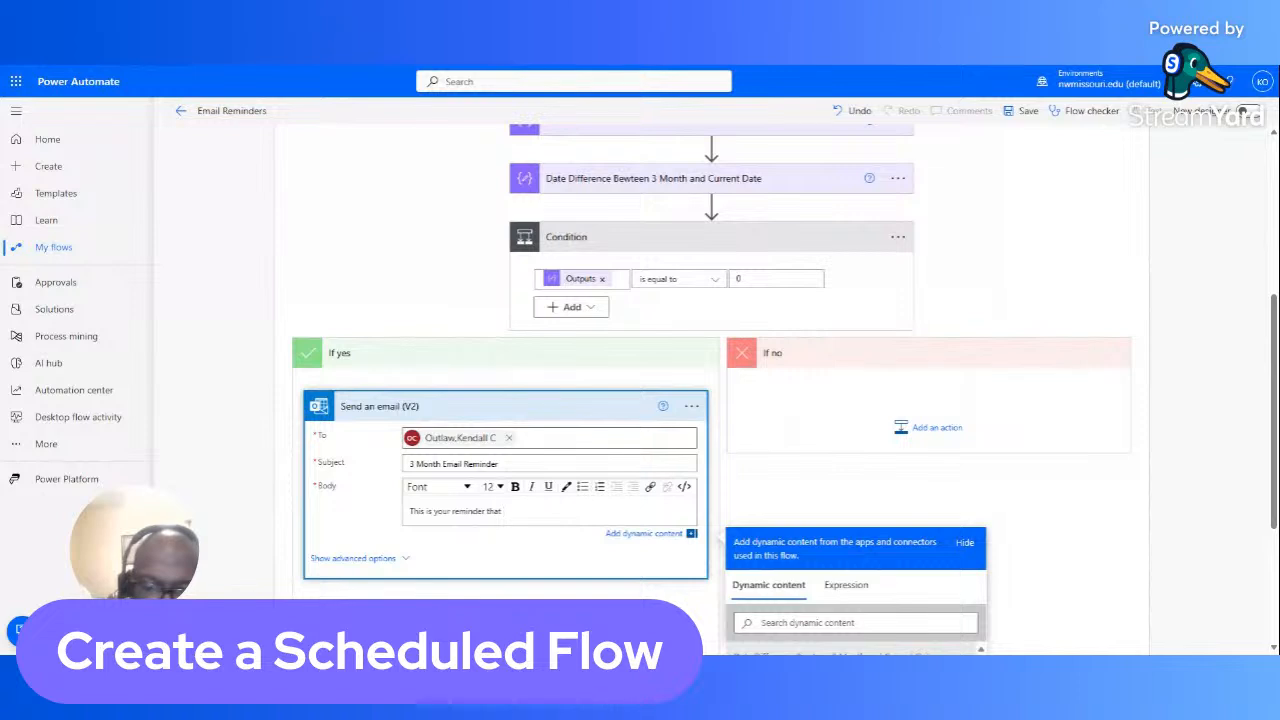
text( 3 month)
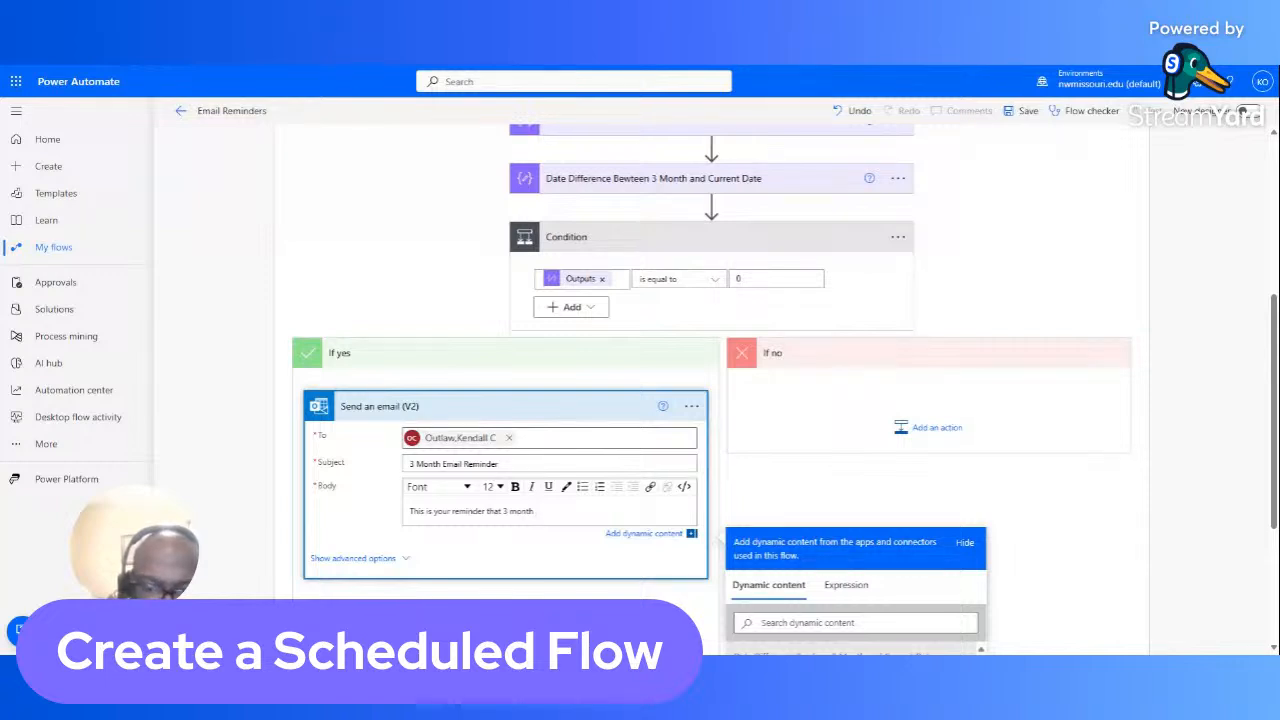
text(ject)
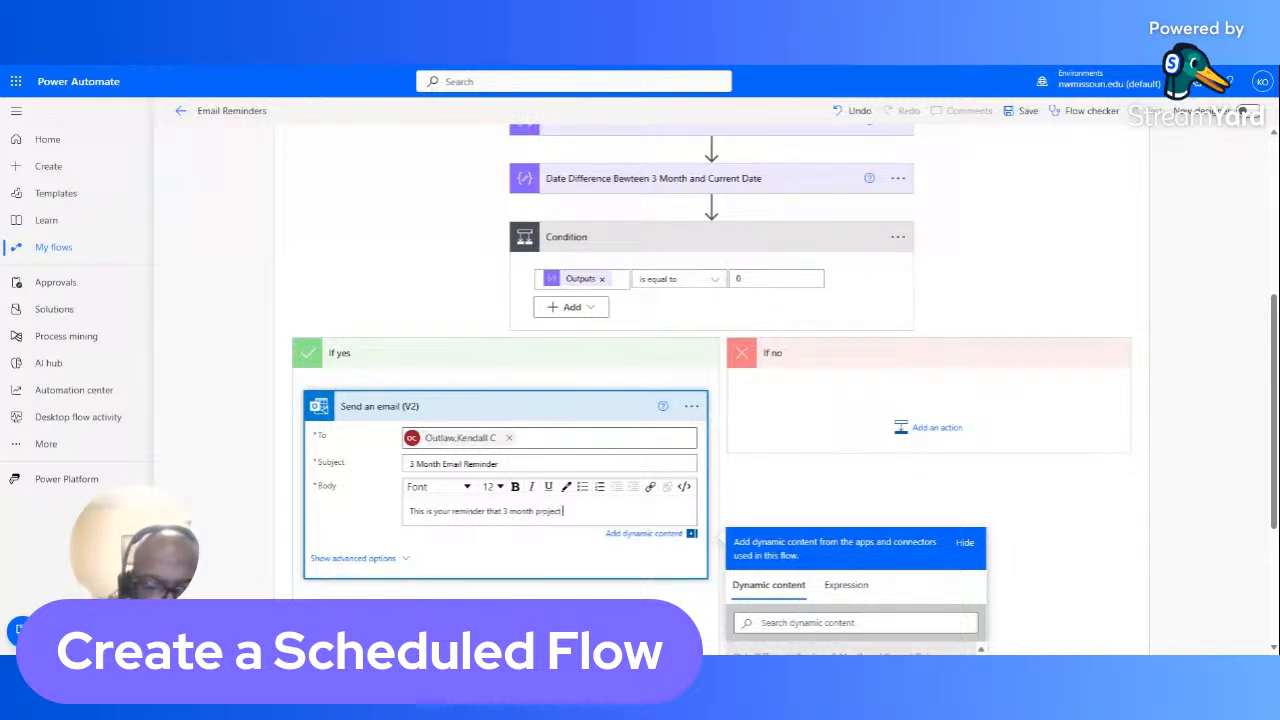
text( is due)
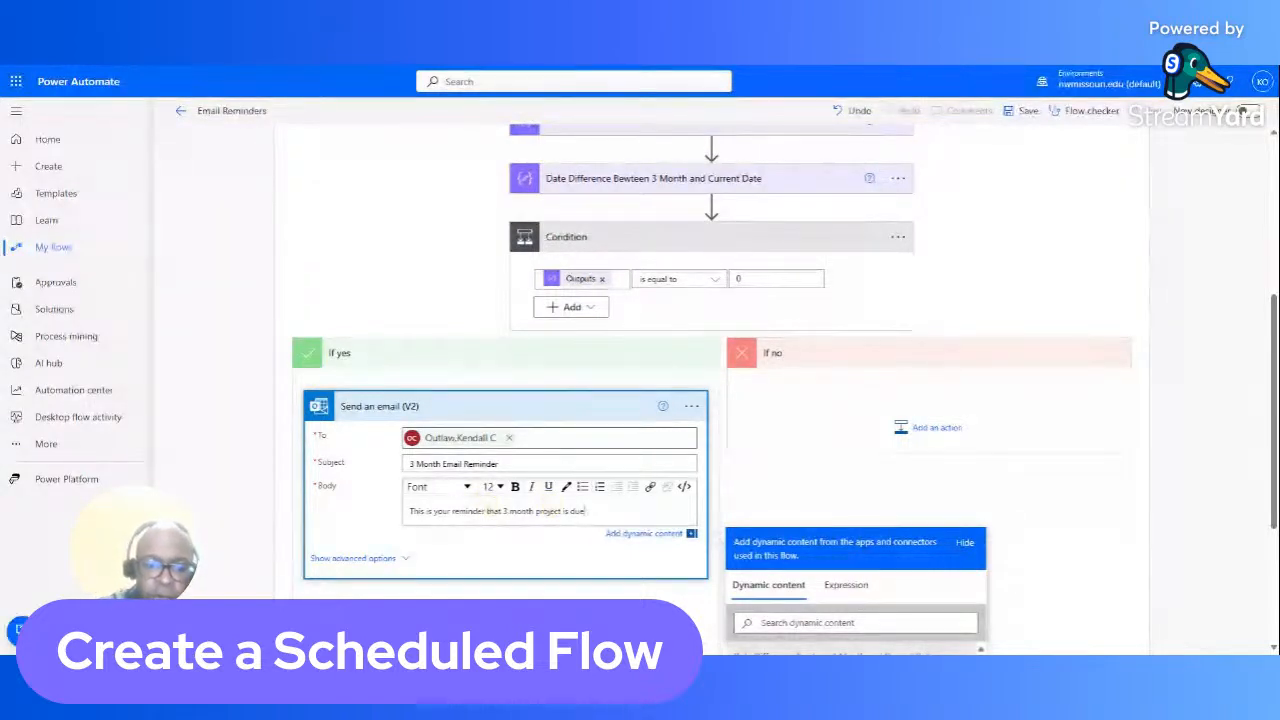
click(502, 511)
text(the)
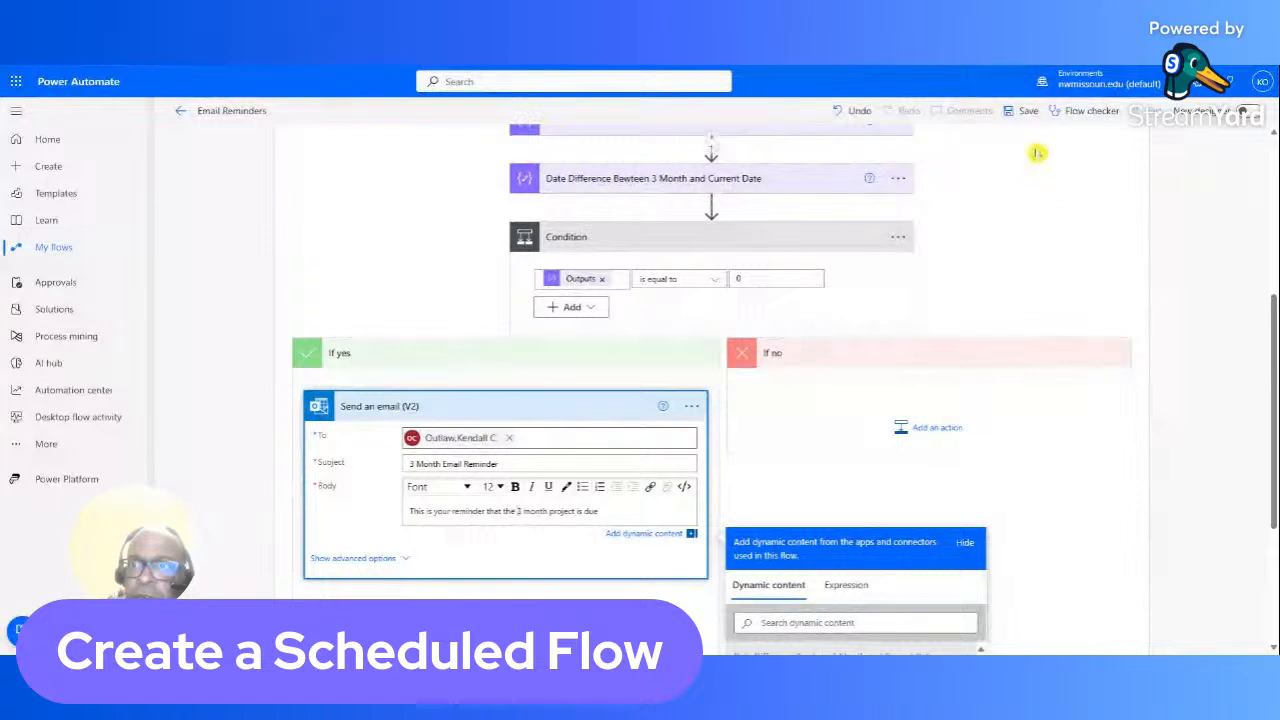
click(1025, 117)
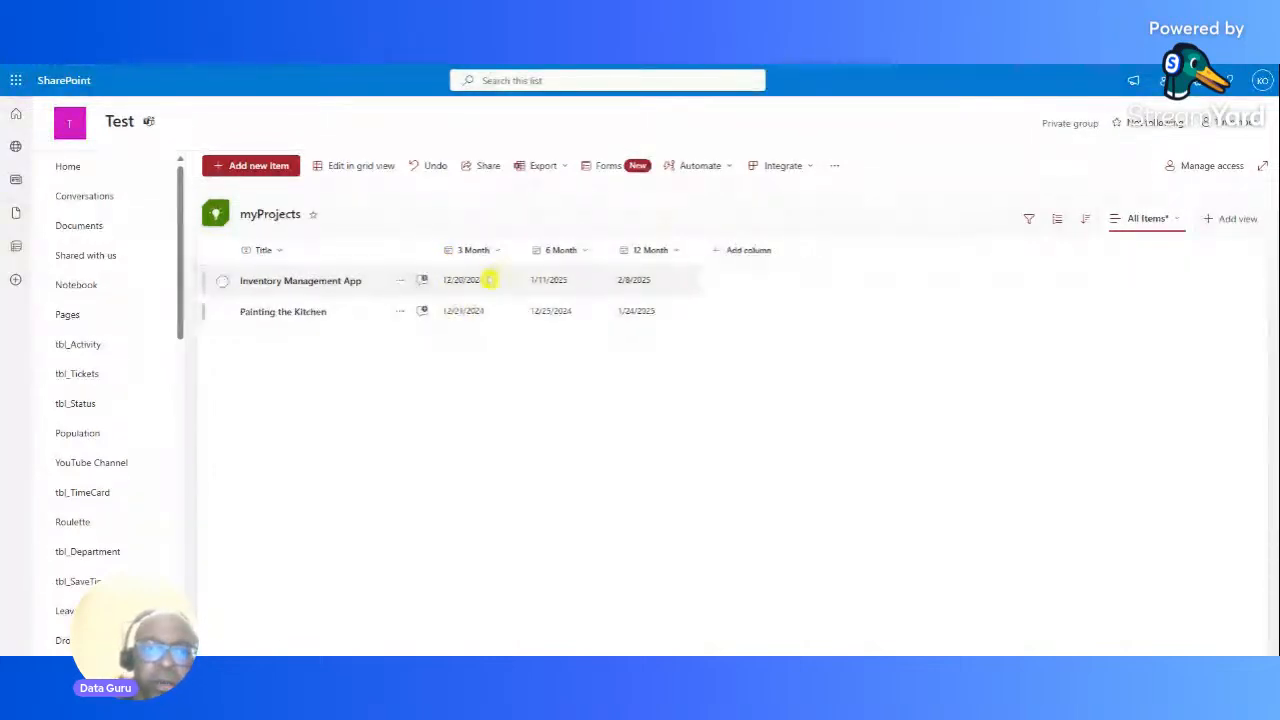
Step: In the SharePoint myProjects list, set the 3 Month date of Inventory Management App to 11/23/2024 in grid view, and exit grid view
click(362, 166)
click(484, 281)
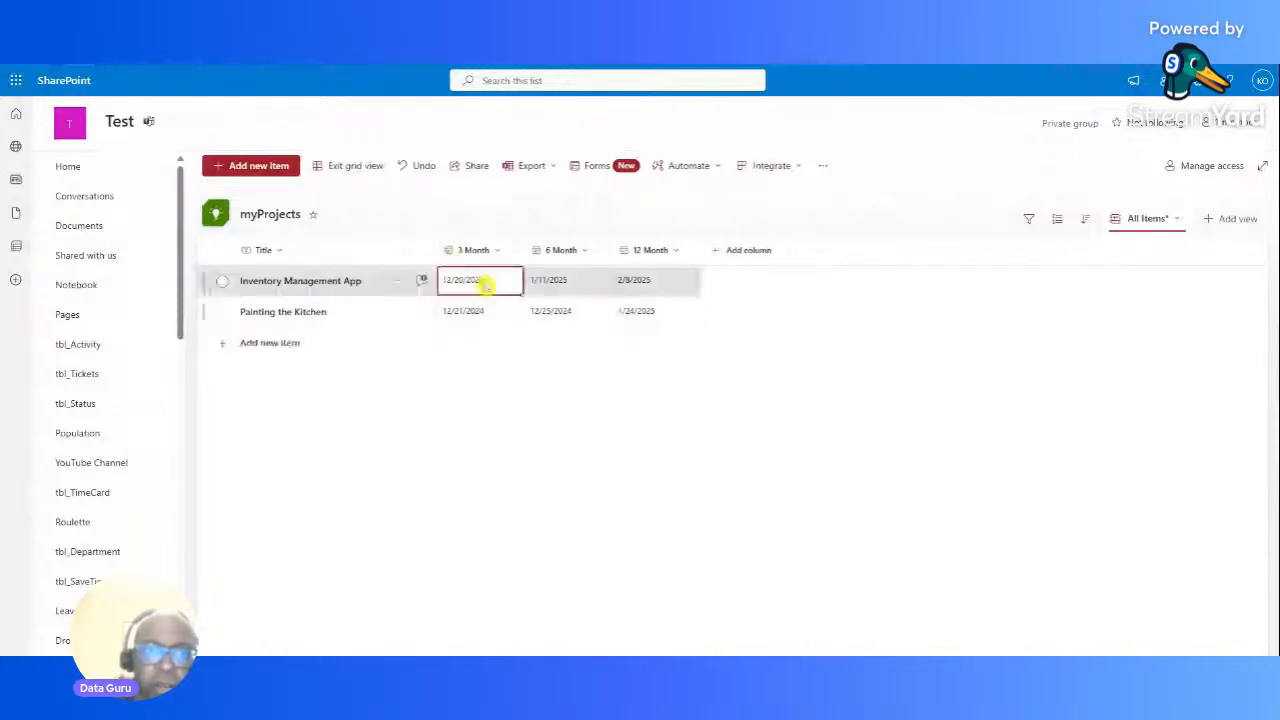
click(485, 284)
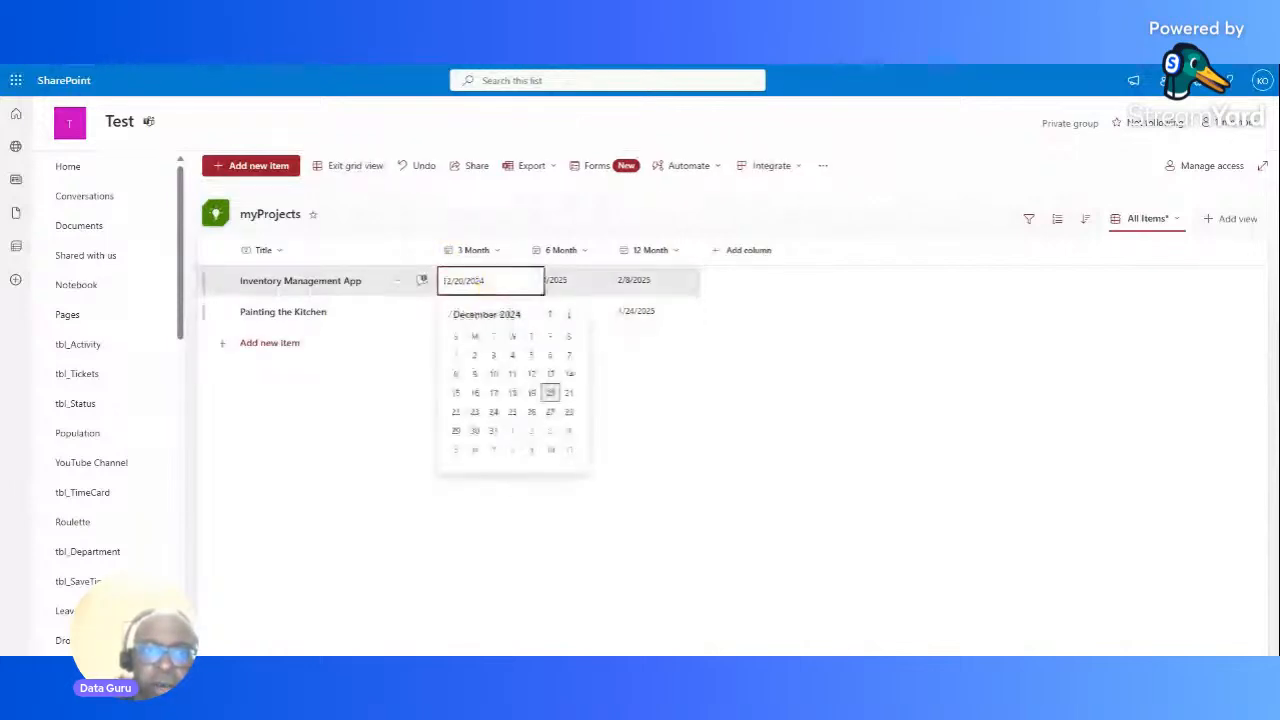
click(549, 315)
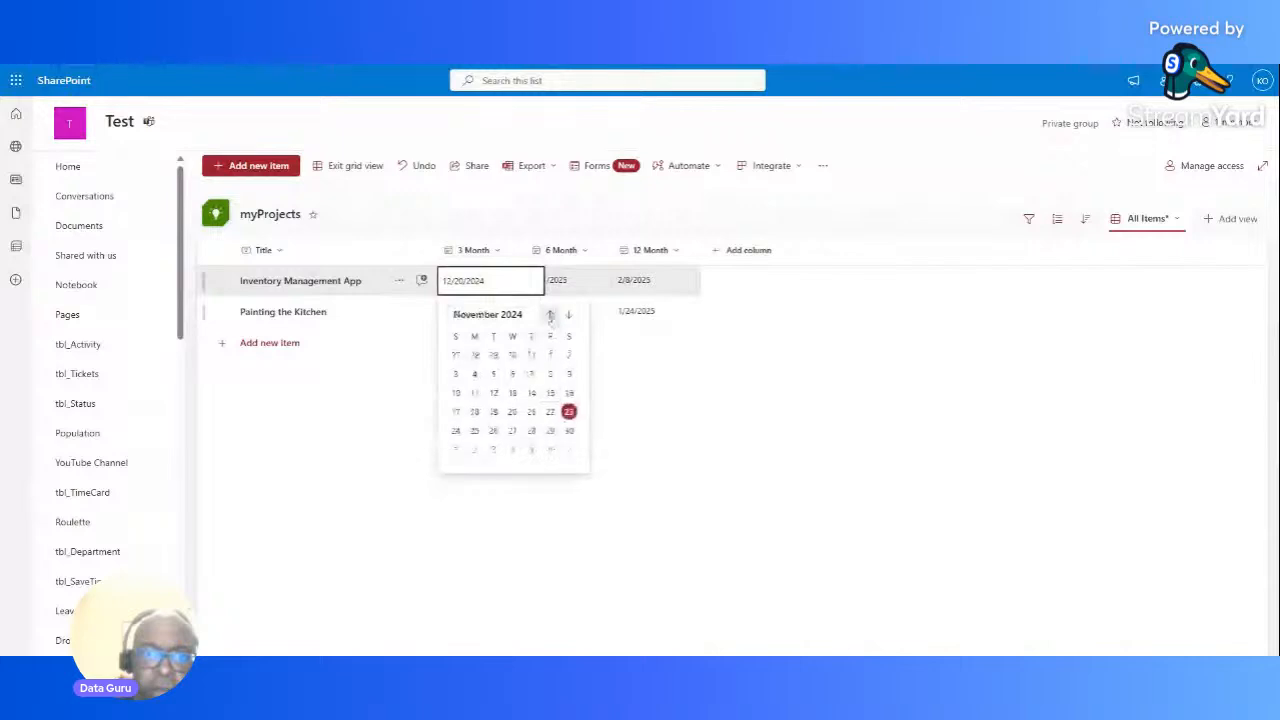
click(568, 315)
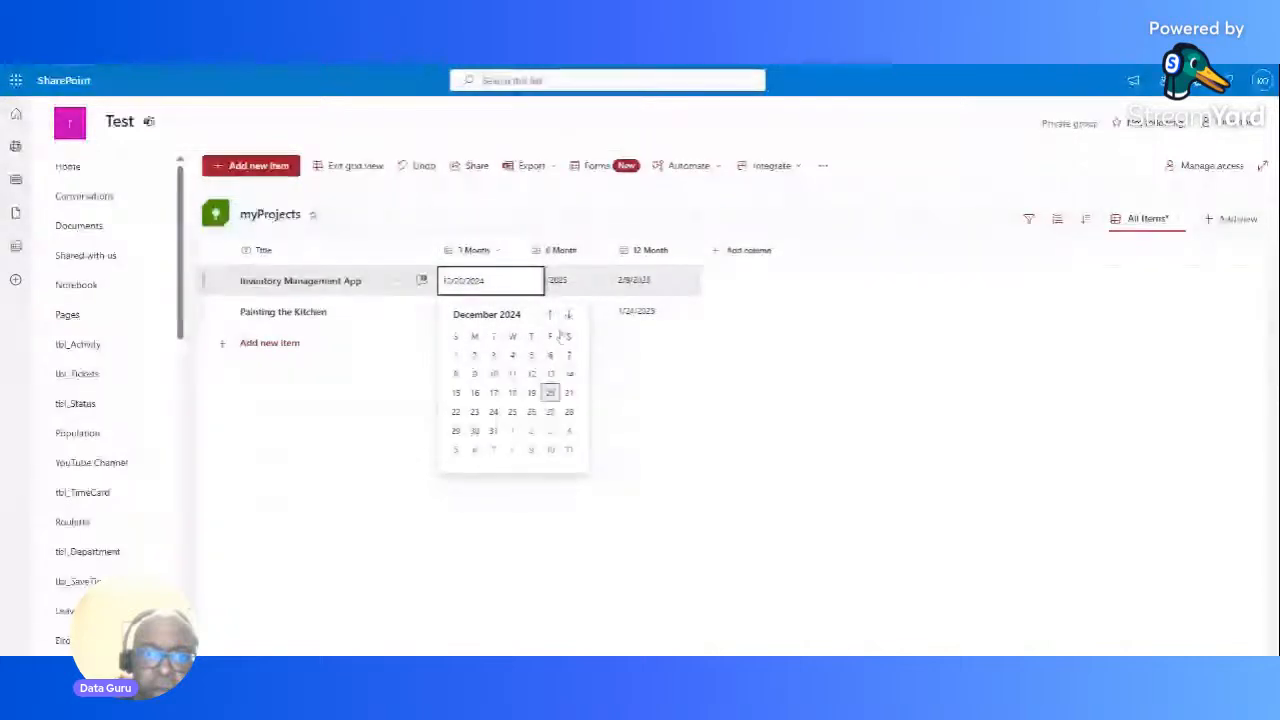
click(549, 315)
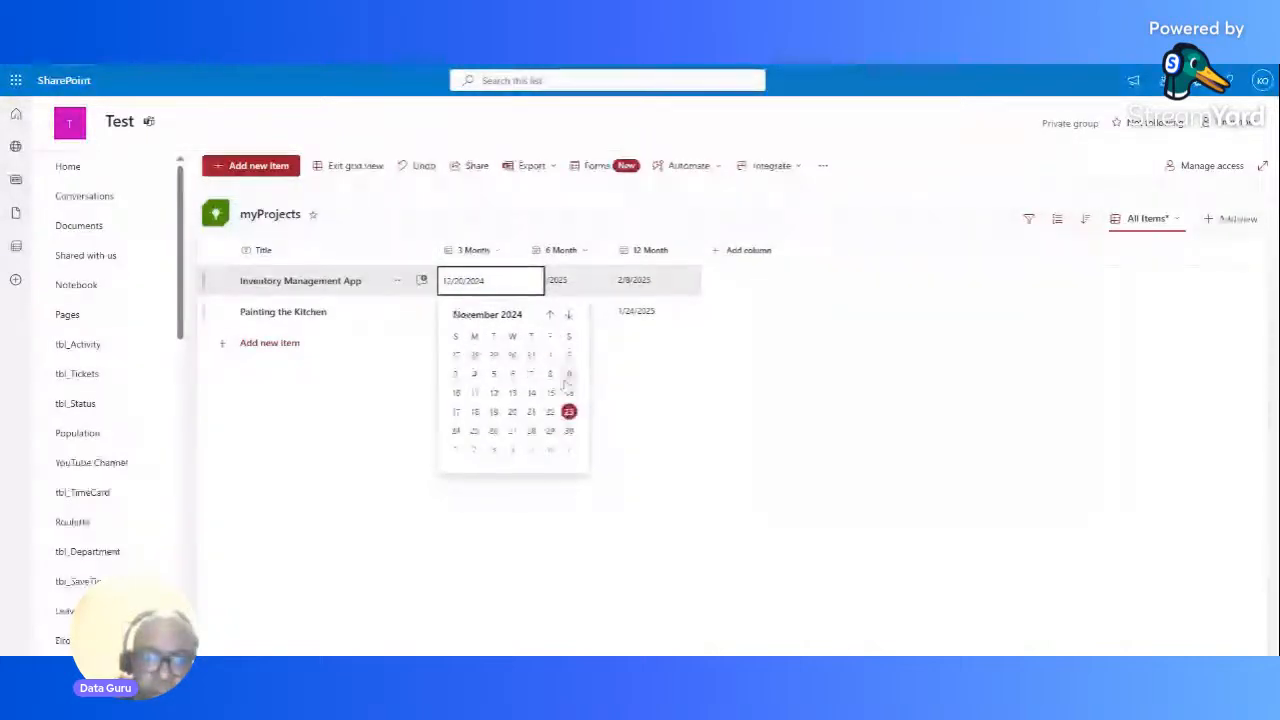
click(568, 411)
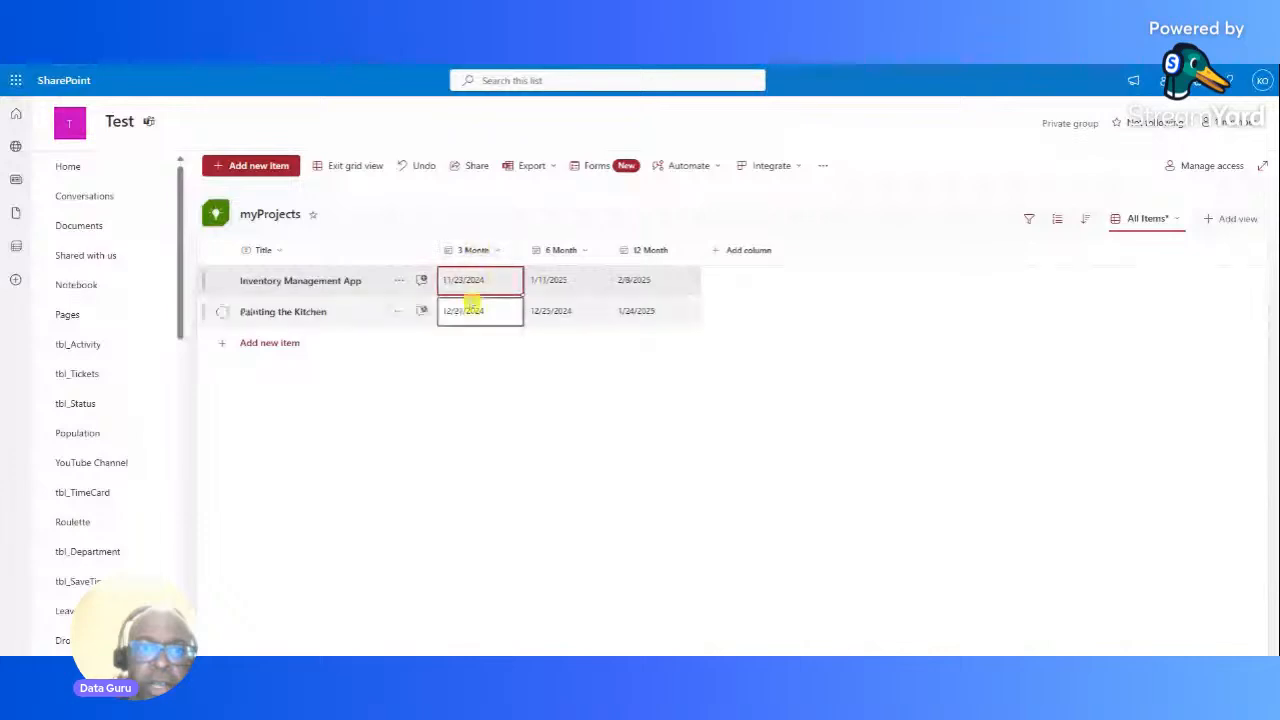
click(355, 166)
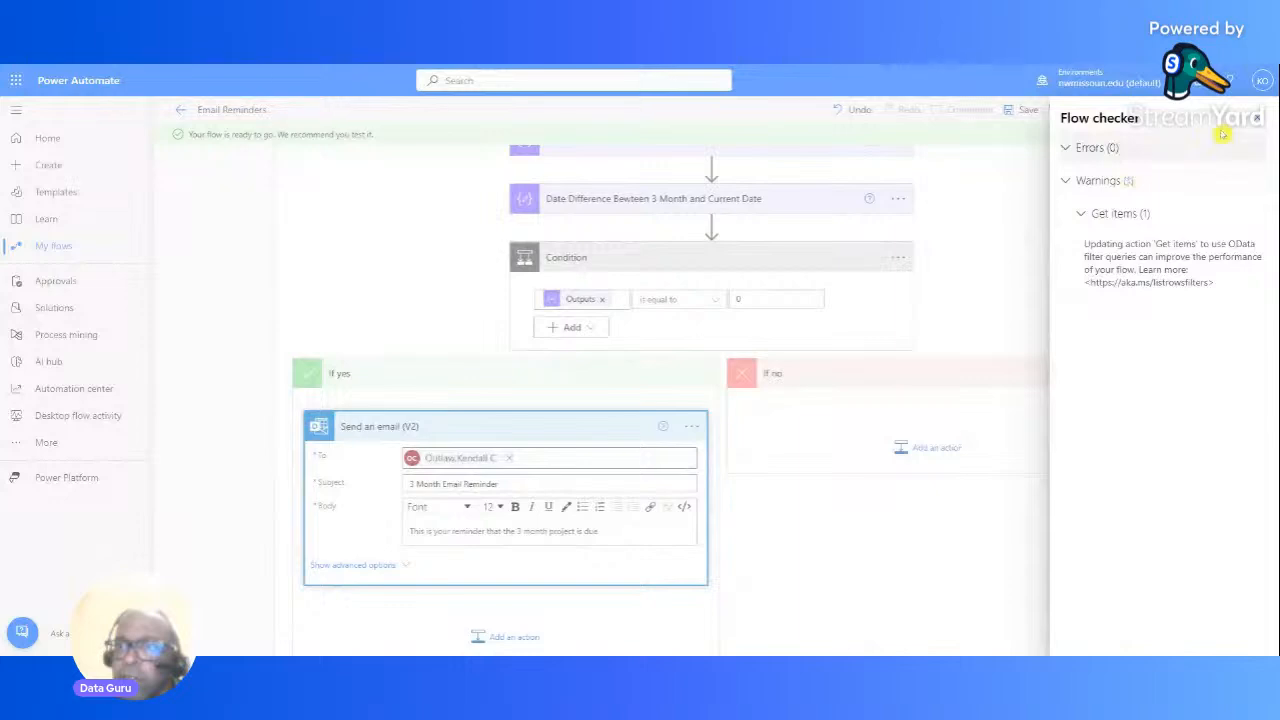
Step: Back in Power Automate, dismiss the flow checker and save the Email Reminders flow again
click(1257, 118)
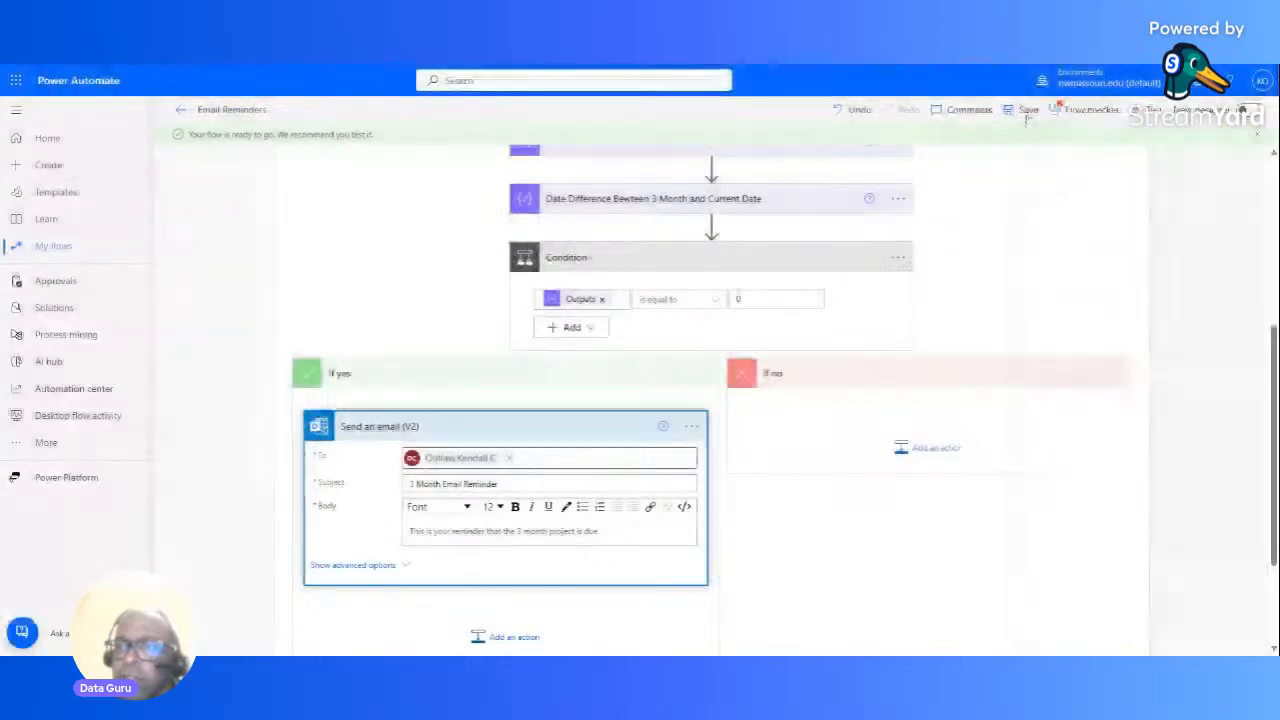
click(1026, 112)
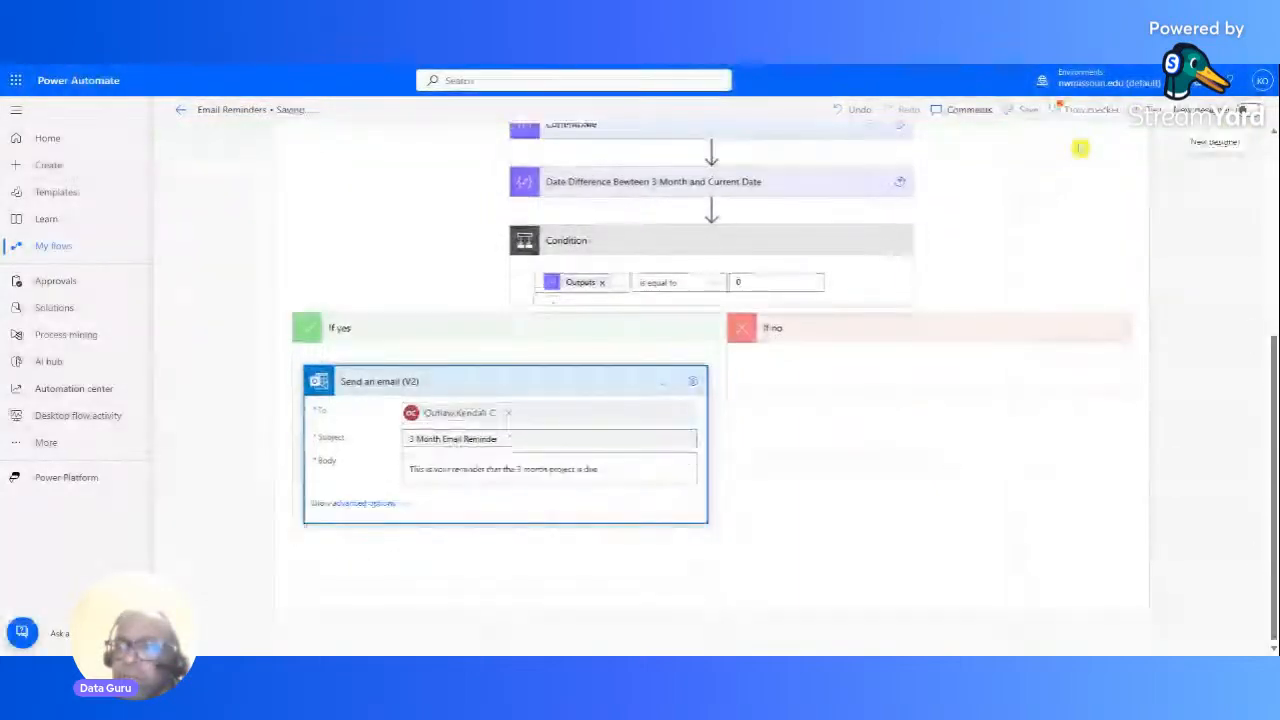
drag(1270, 355, 1248, 147)
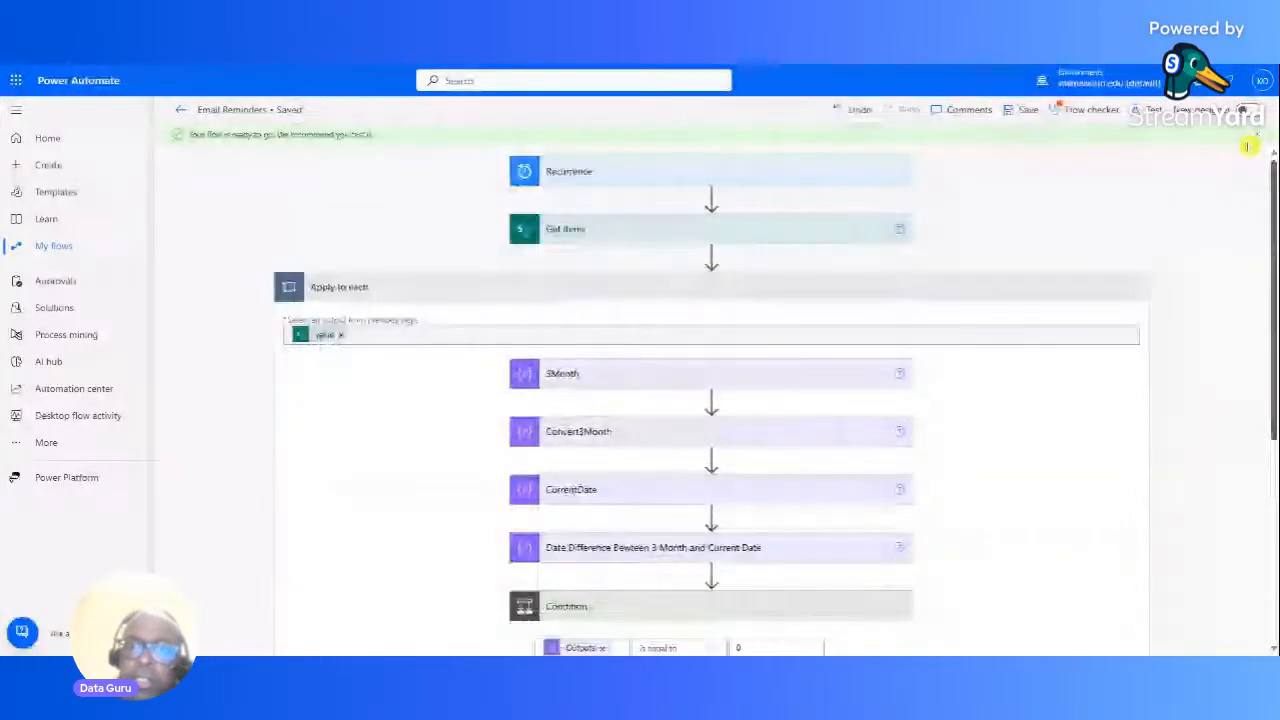
click(1254, 119)
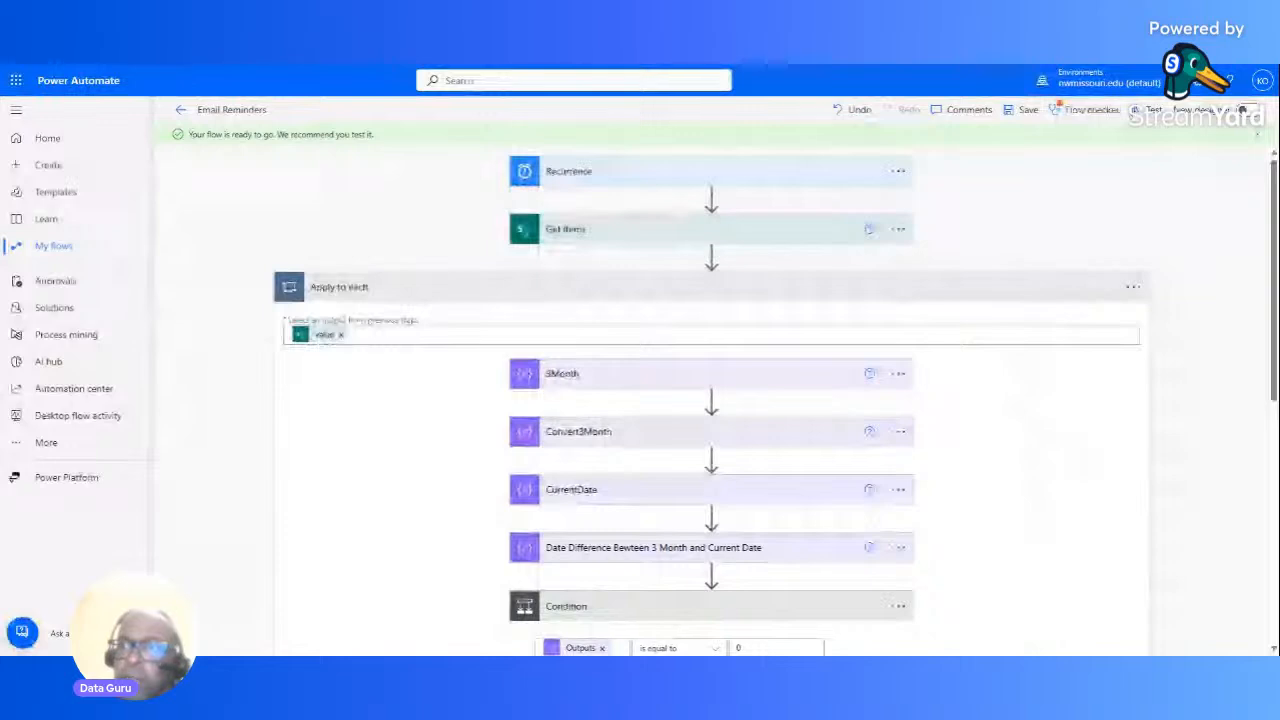
Step: Test the Email Reminders flow manually by starting a run and closing the run confirmation
click(1138, 110)
click(1027, 142)
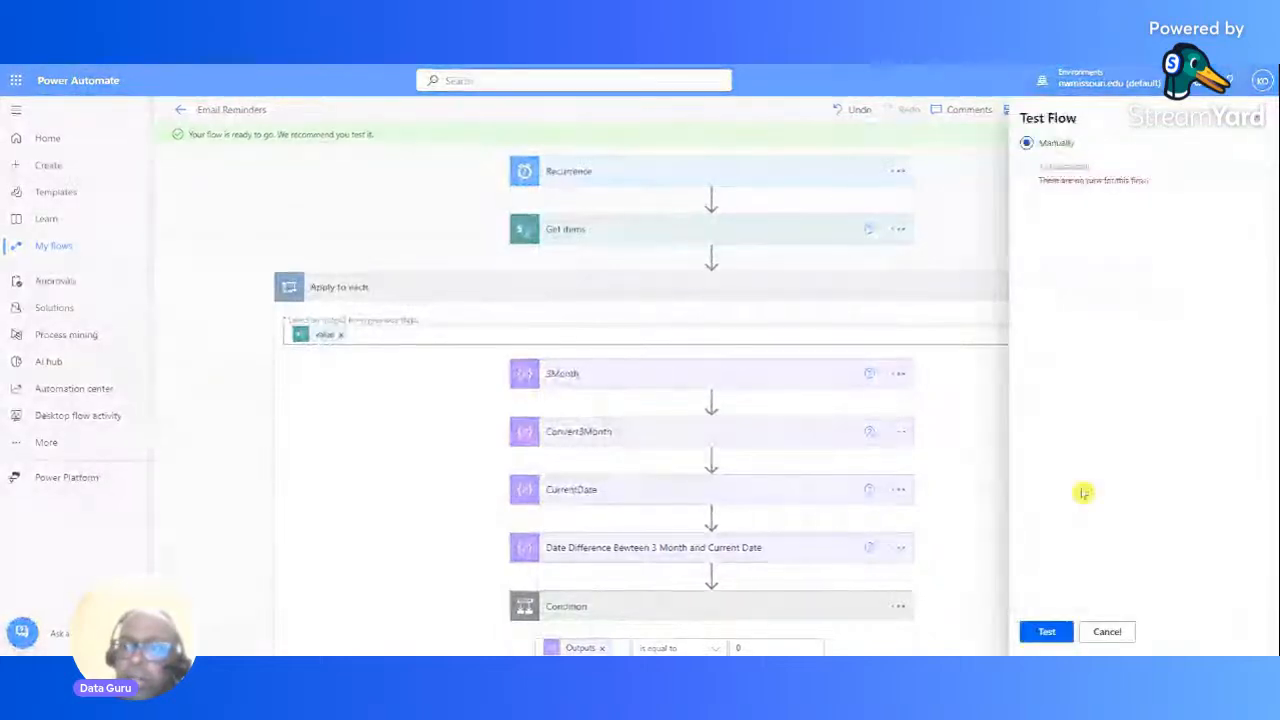
click(1046, 632)
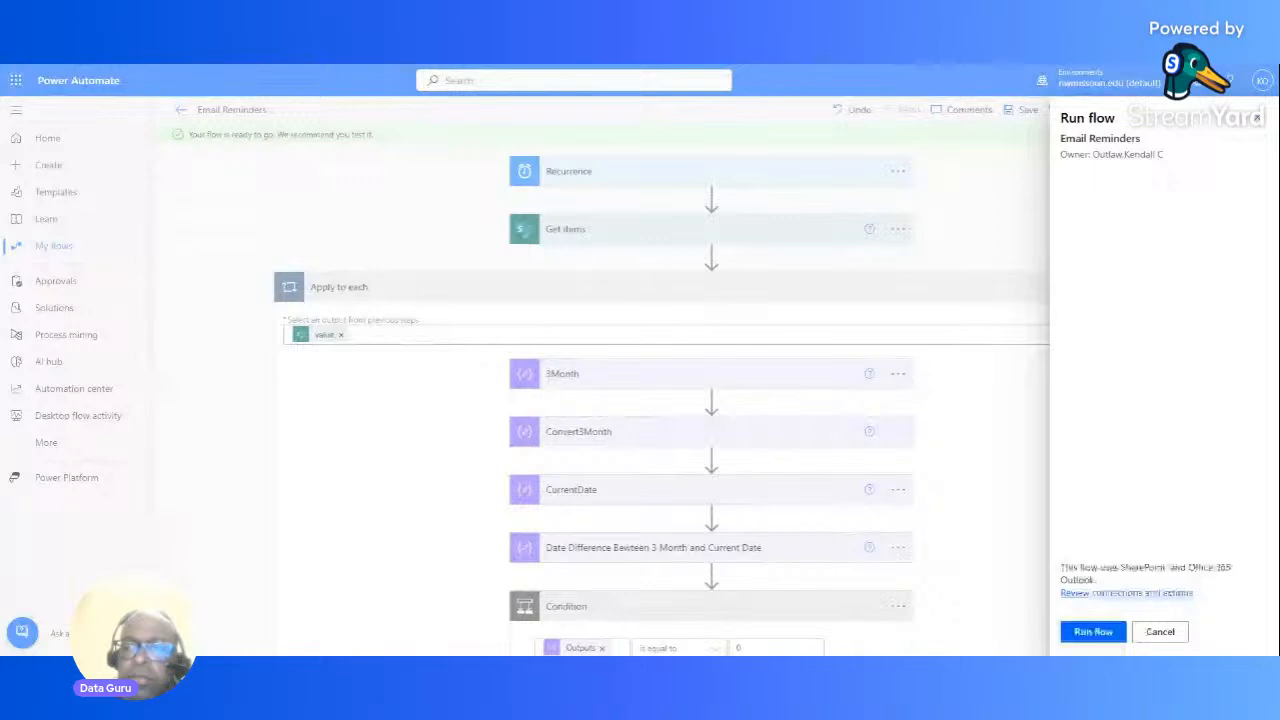
click(1090, 637)
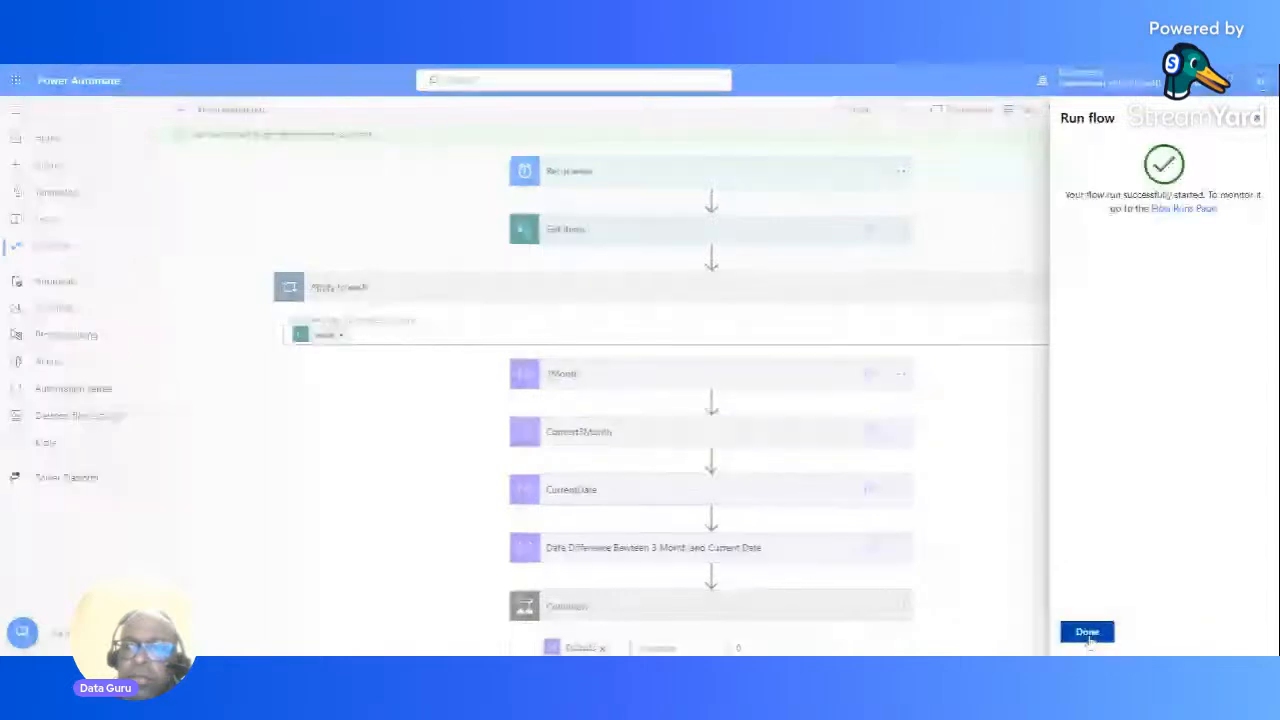
click(1087, 632)
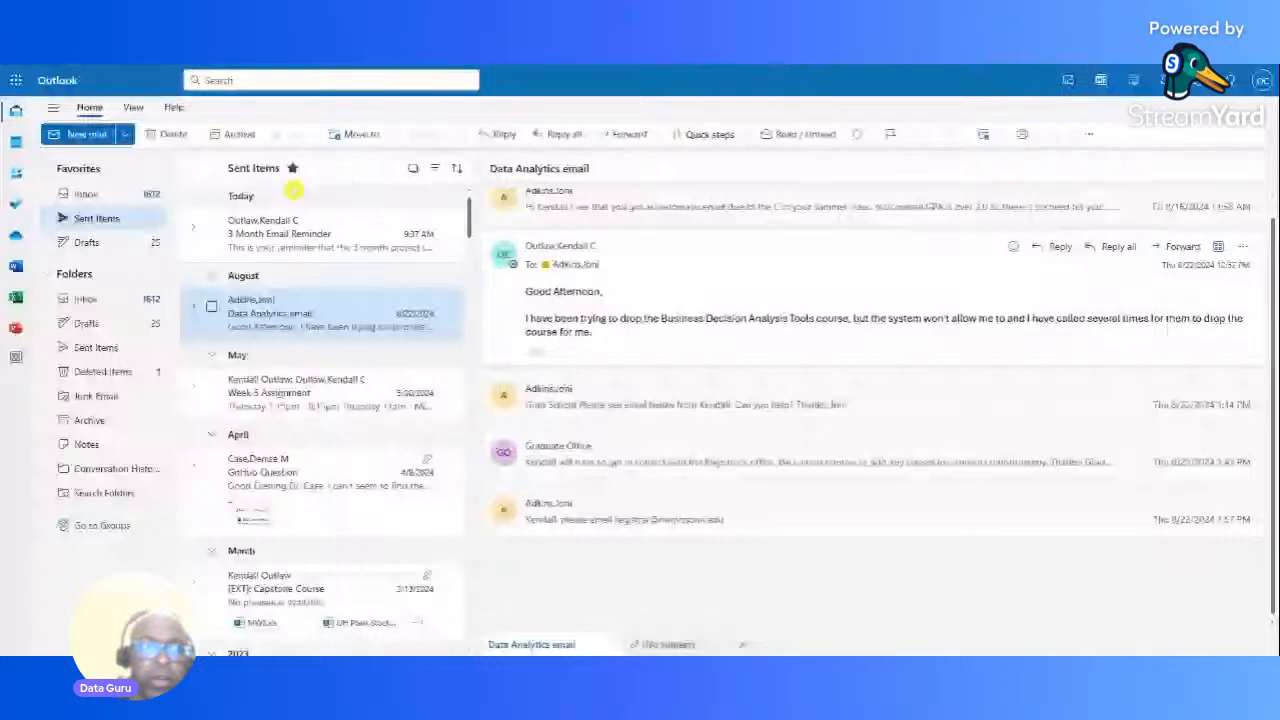
Step: Switch to Outlook and open the 3 Month Email Reminder message in the Inbox to check it
click(104, 200)
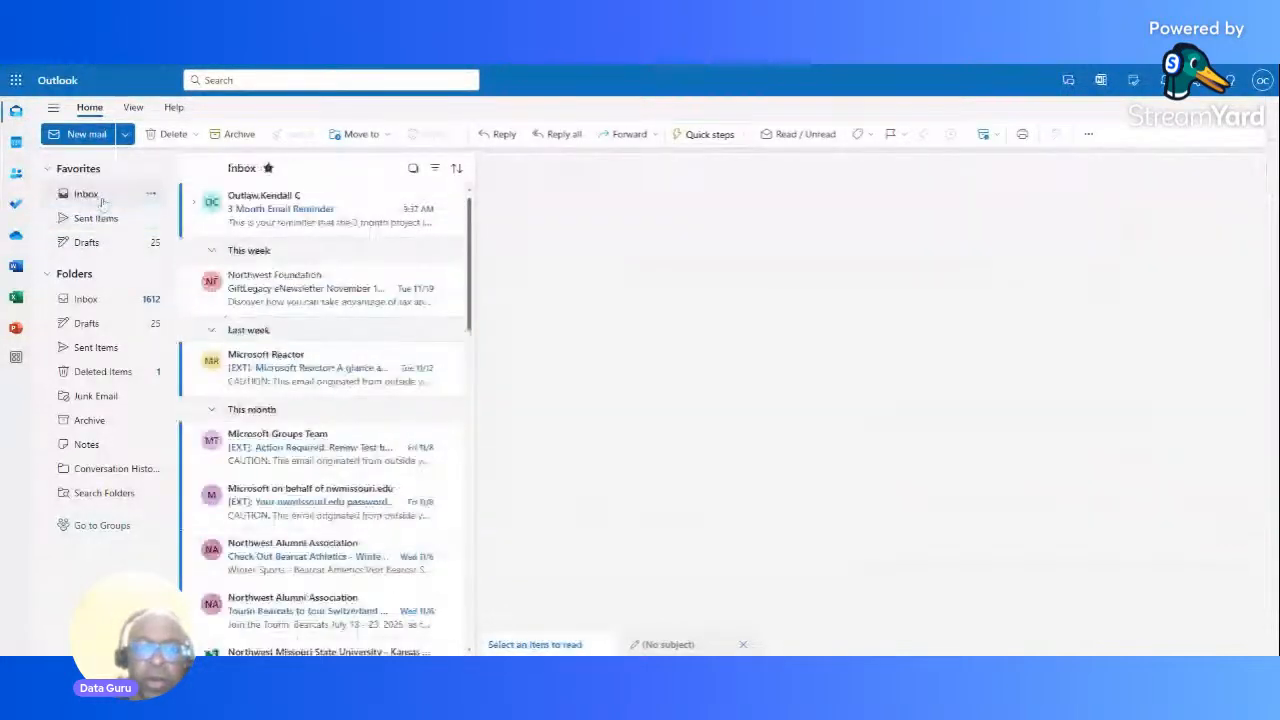
click(278, 207)
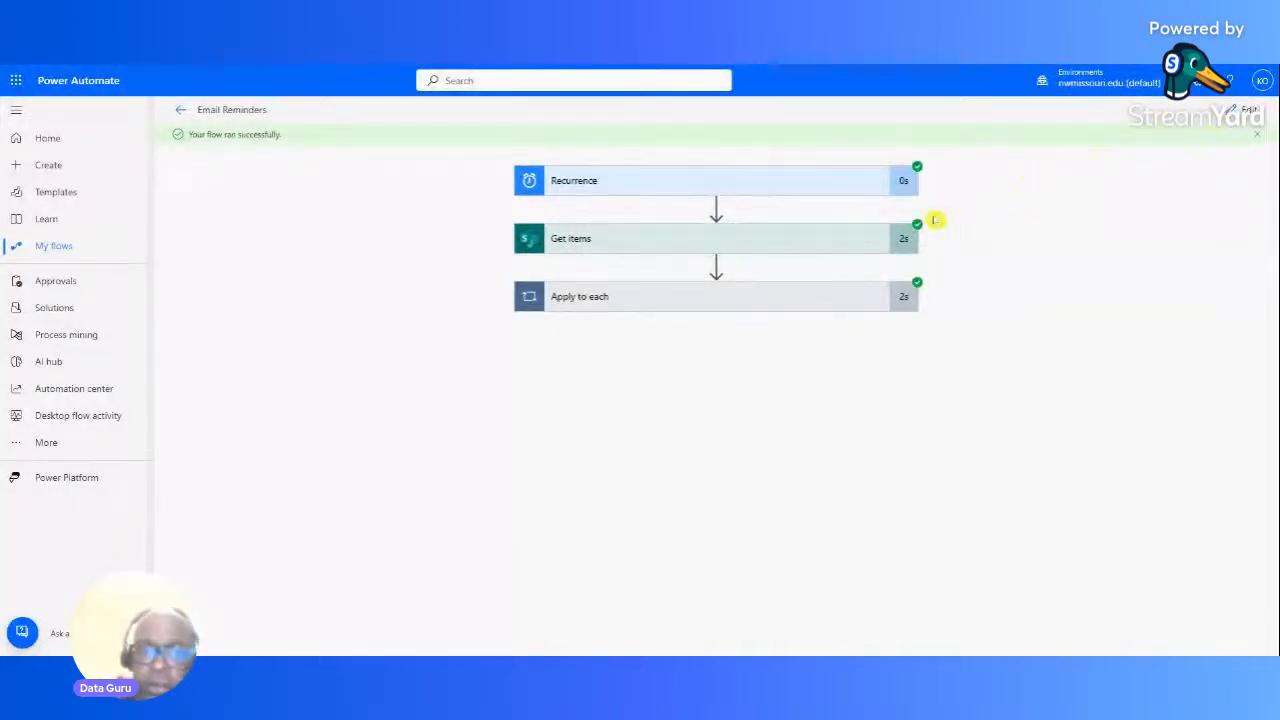
Step: Return to Power Automate, edit the flow and extend the email body after "due" with "for" and the Title dynamic content from Get items
click(1244, 110)
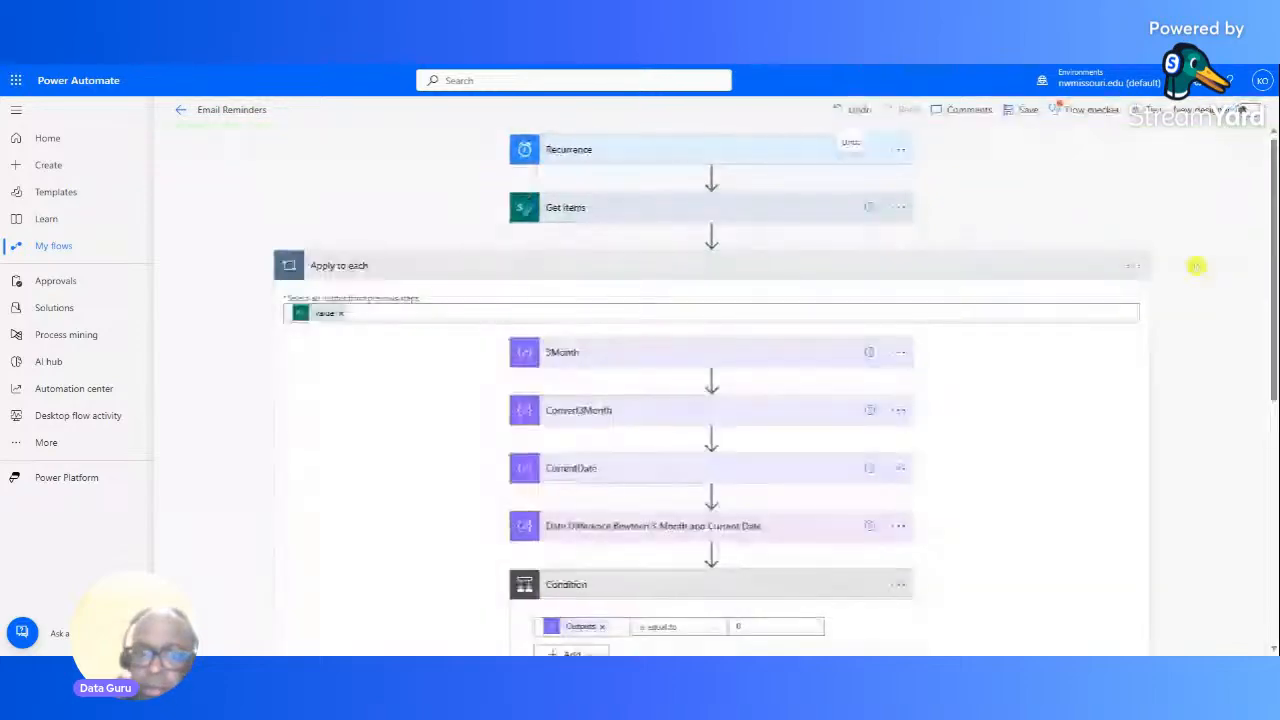
scroll(569, 466, down, 5)
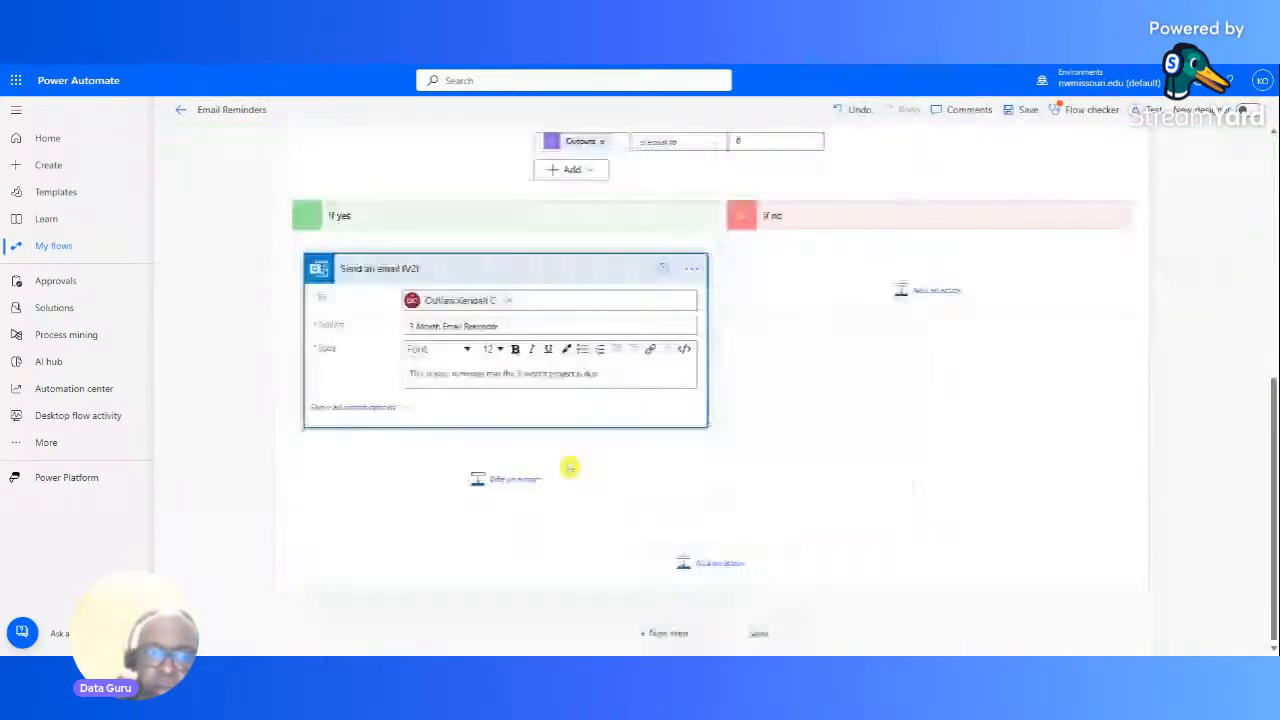
click(368, 408)
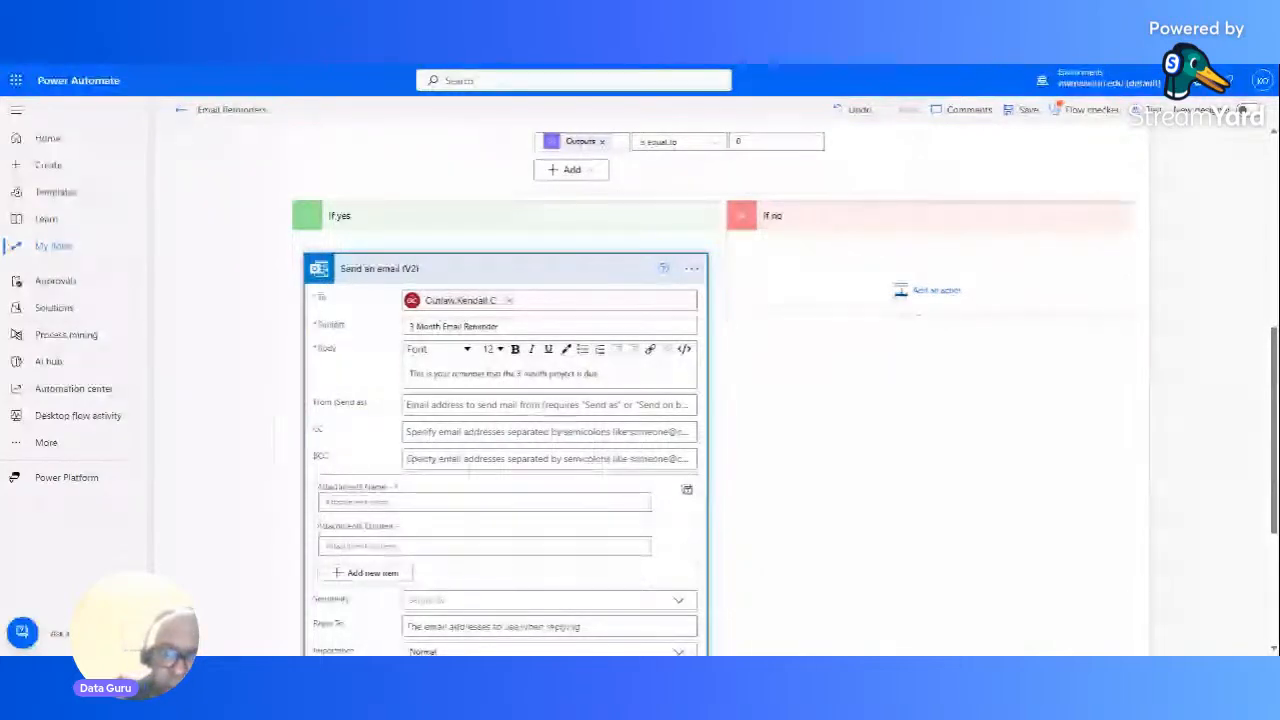
click(595, 374)
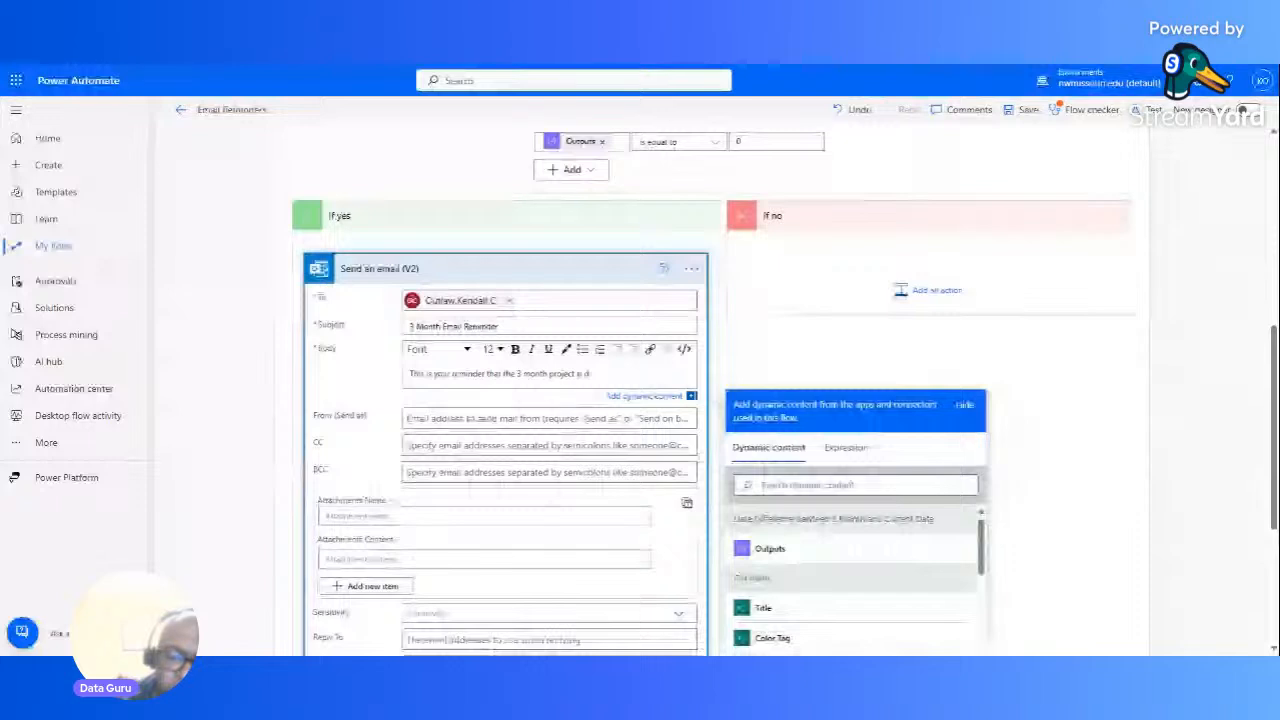
text(ue tor)
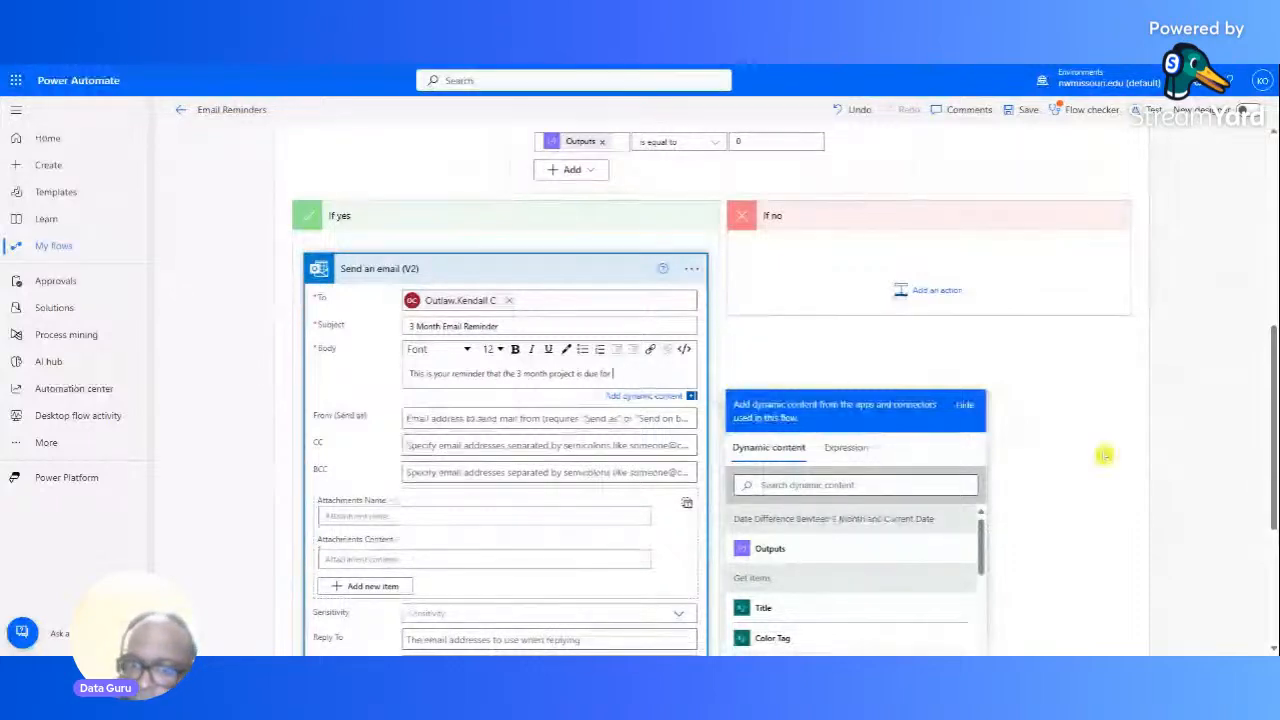
click(803, 614)
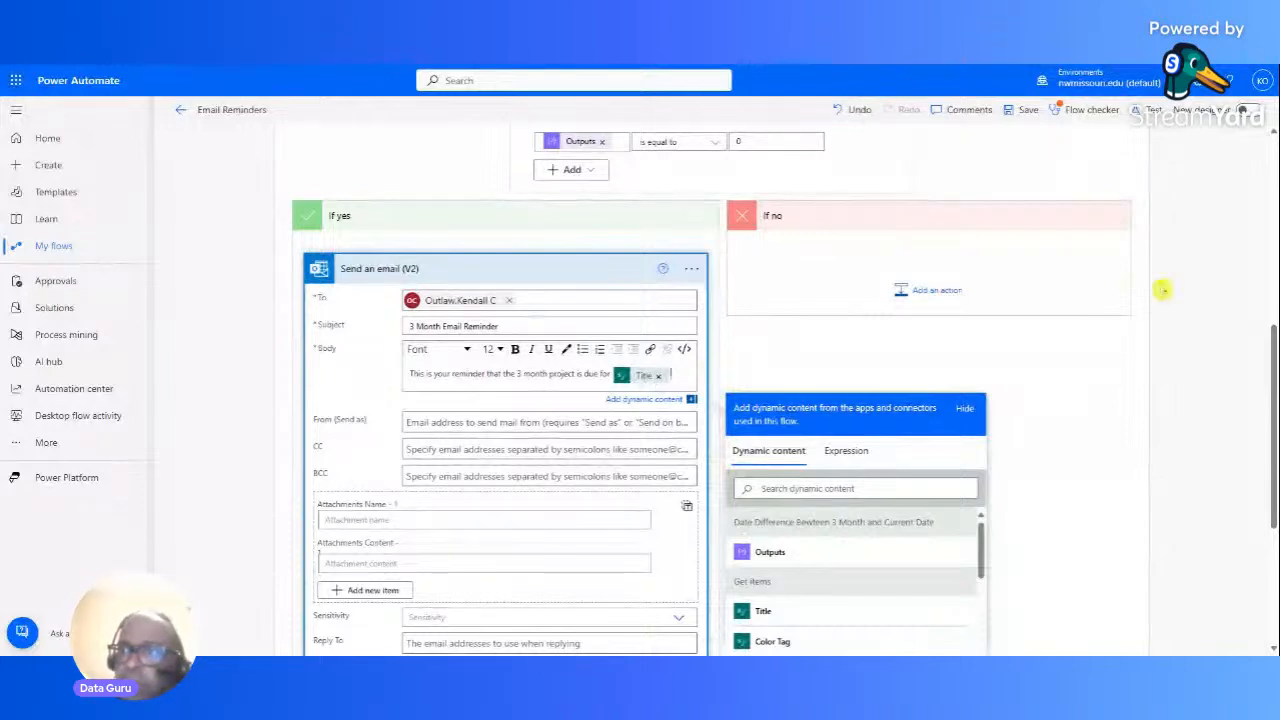
Step: Save the Email Reminders flow with the extended email body and dismiss the flow checker
click(1160, 170)
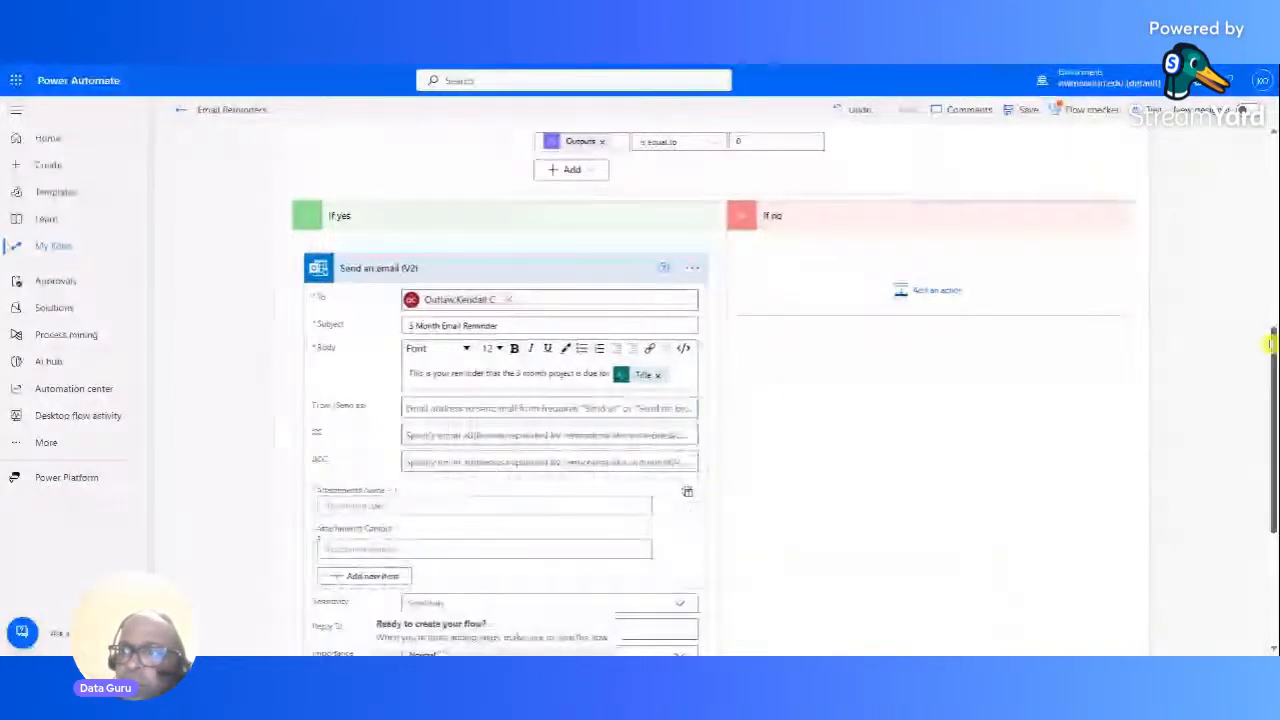
drag(1270, 343, 1165, 123)
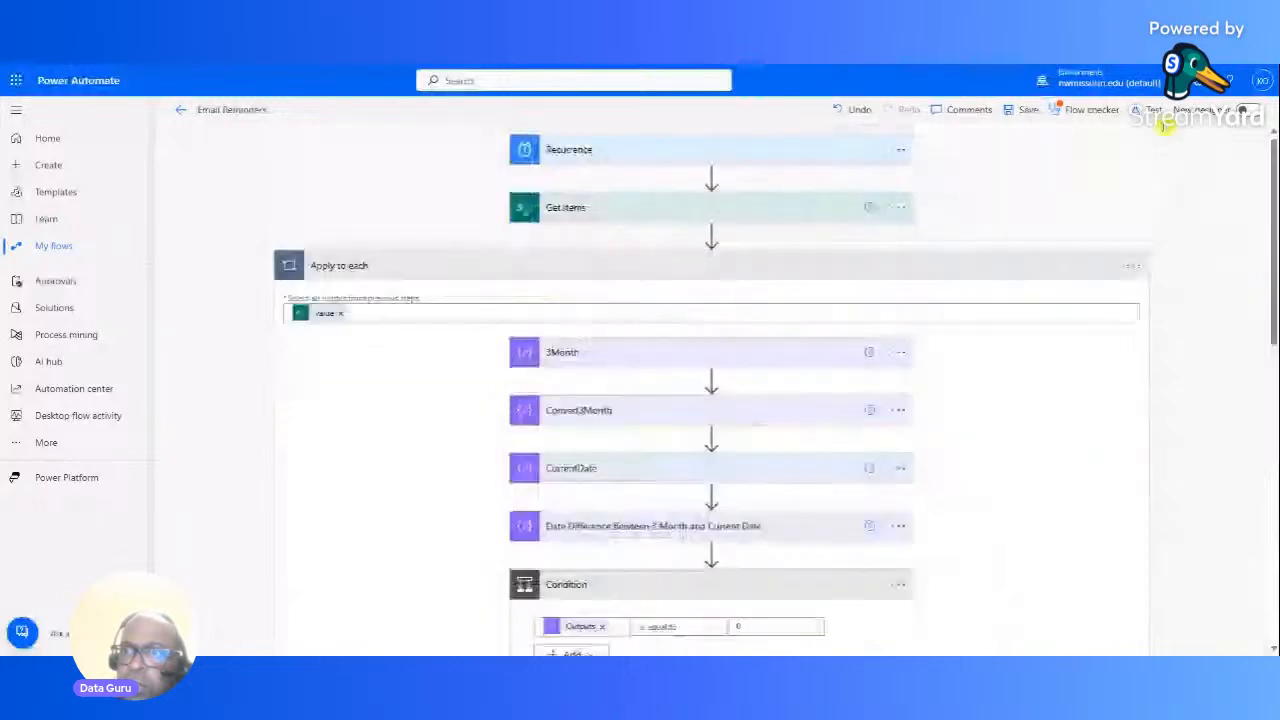
click(1040, 110)
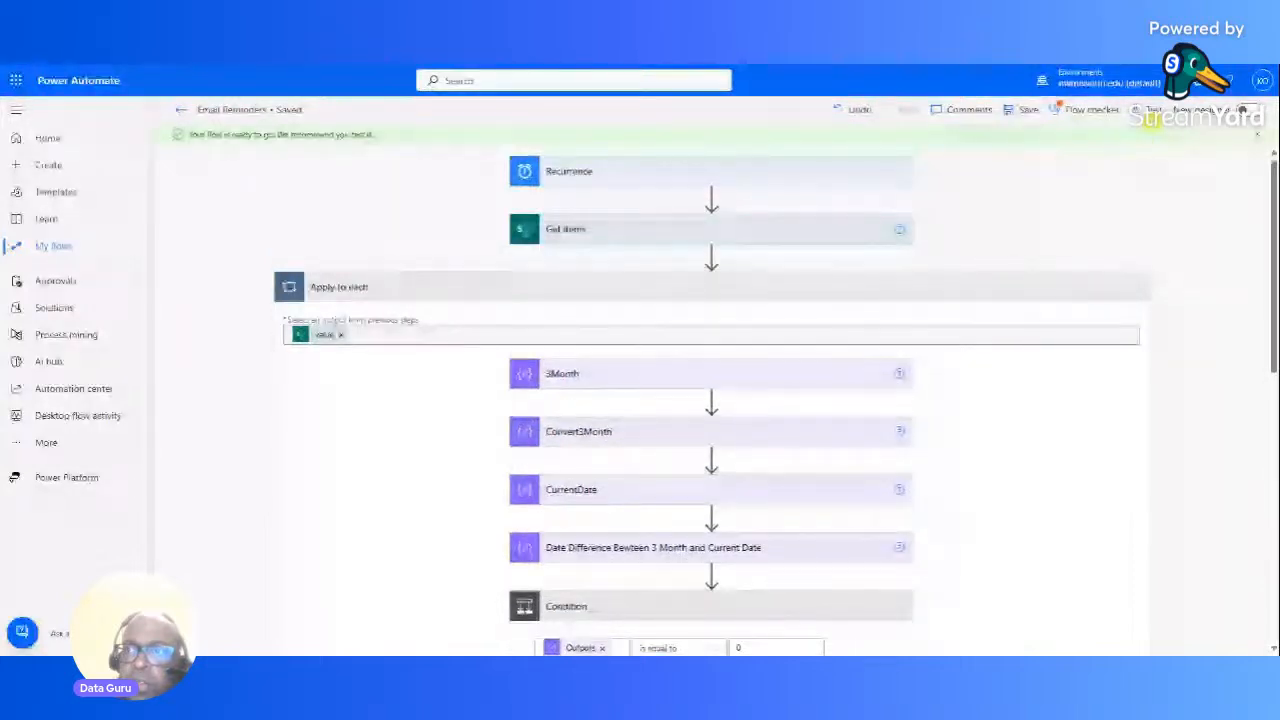
click(1090, 109)
click(1254, 121)
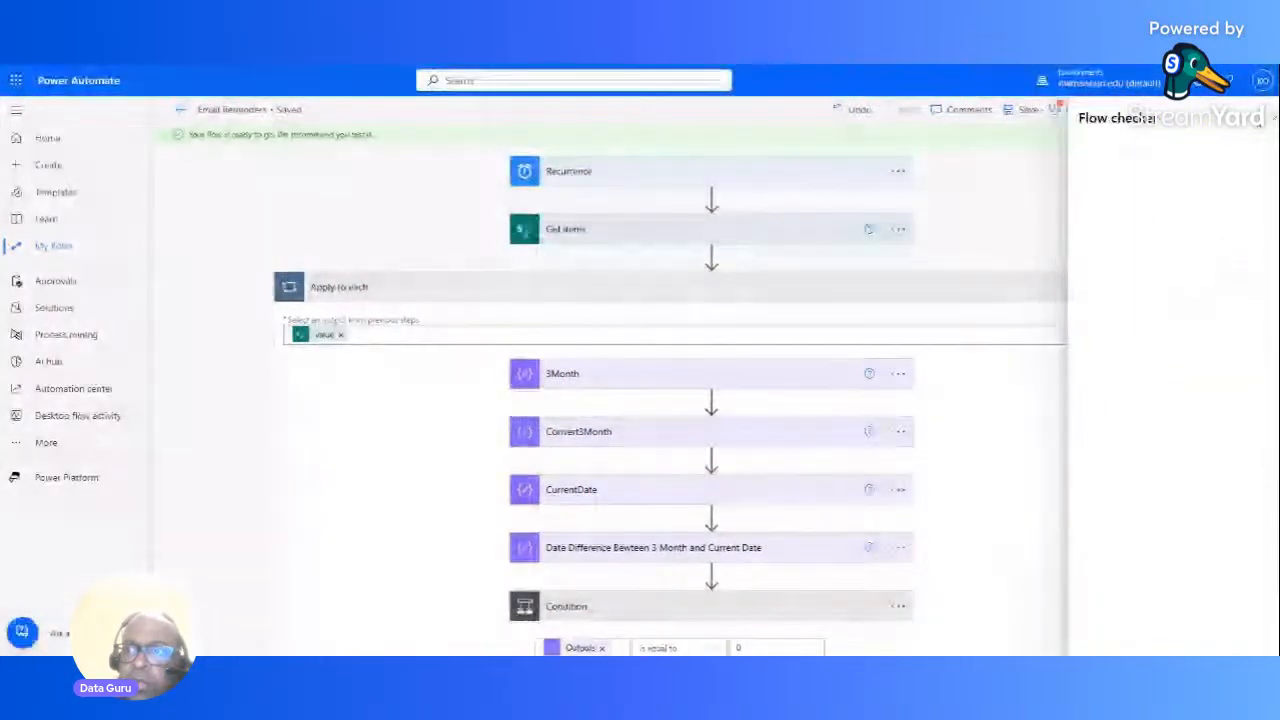
Step: Run a manual test of the saved Email Reminders flow and close the run confirmation
click(1154, 109)
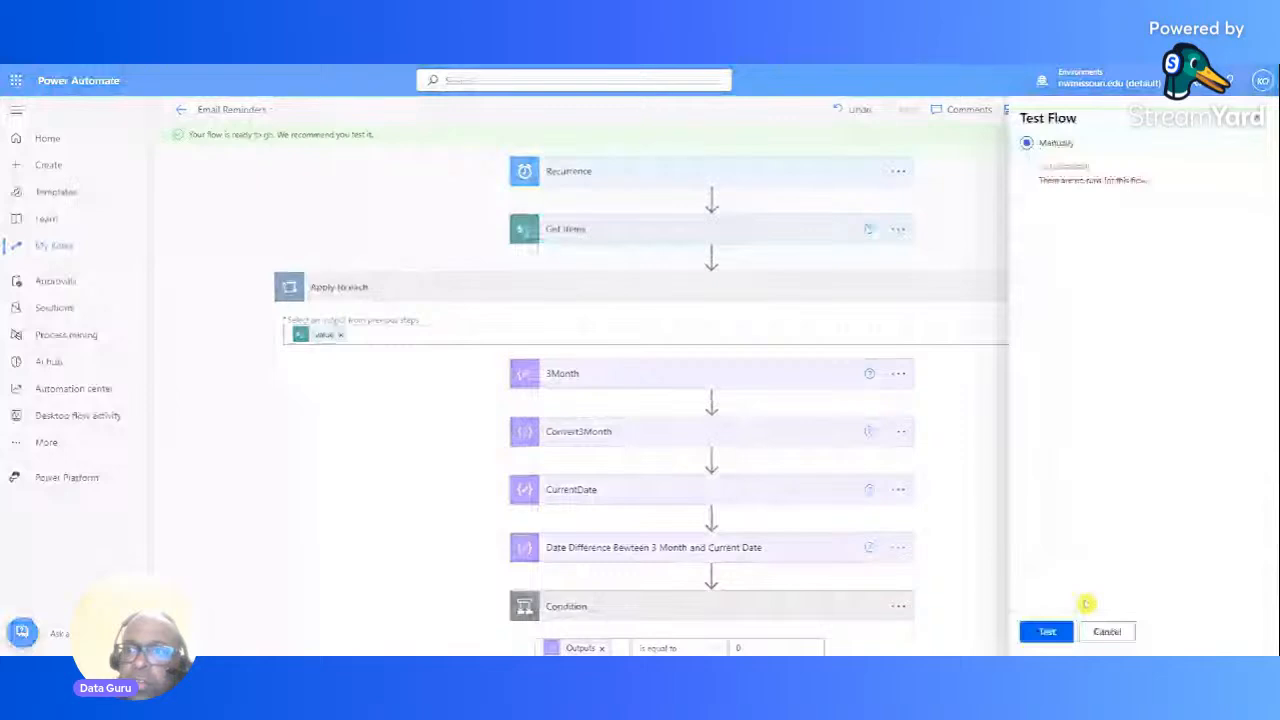
click(1060, 631)
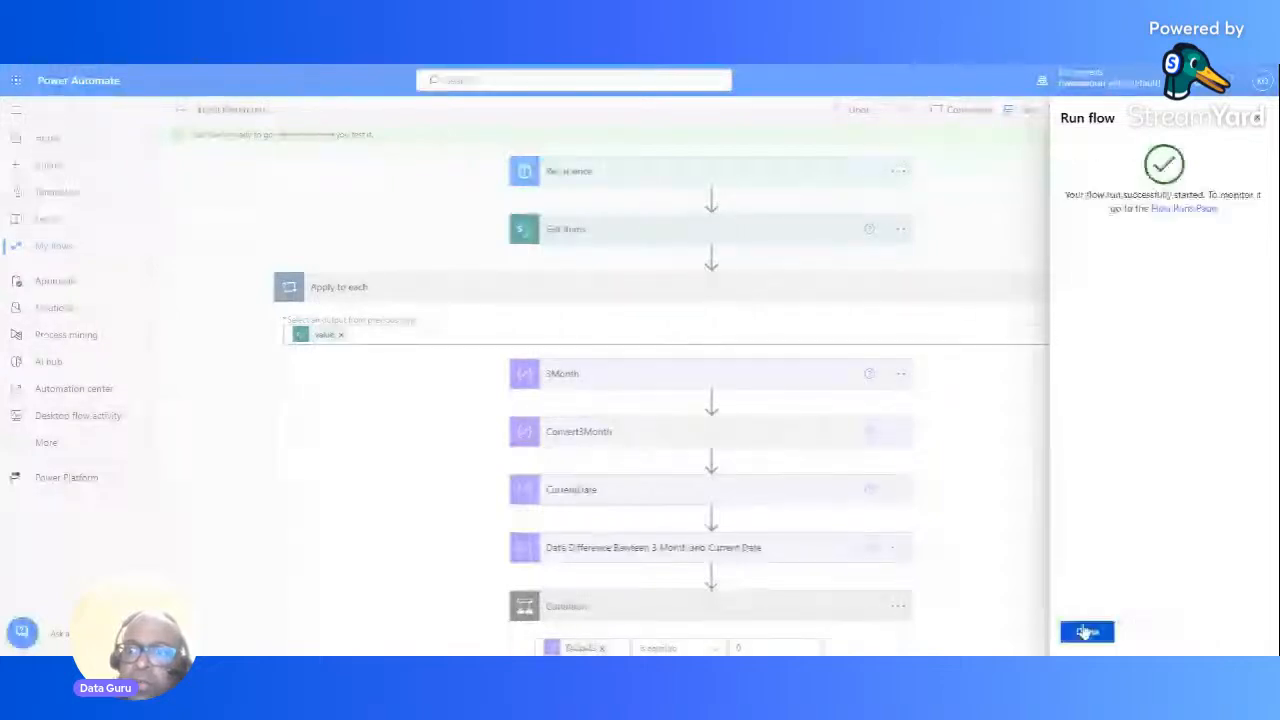
click(1085, 631)
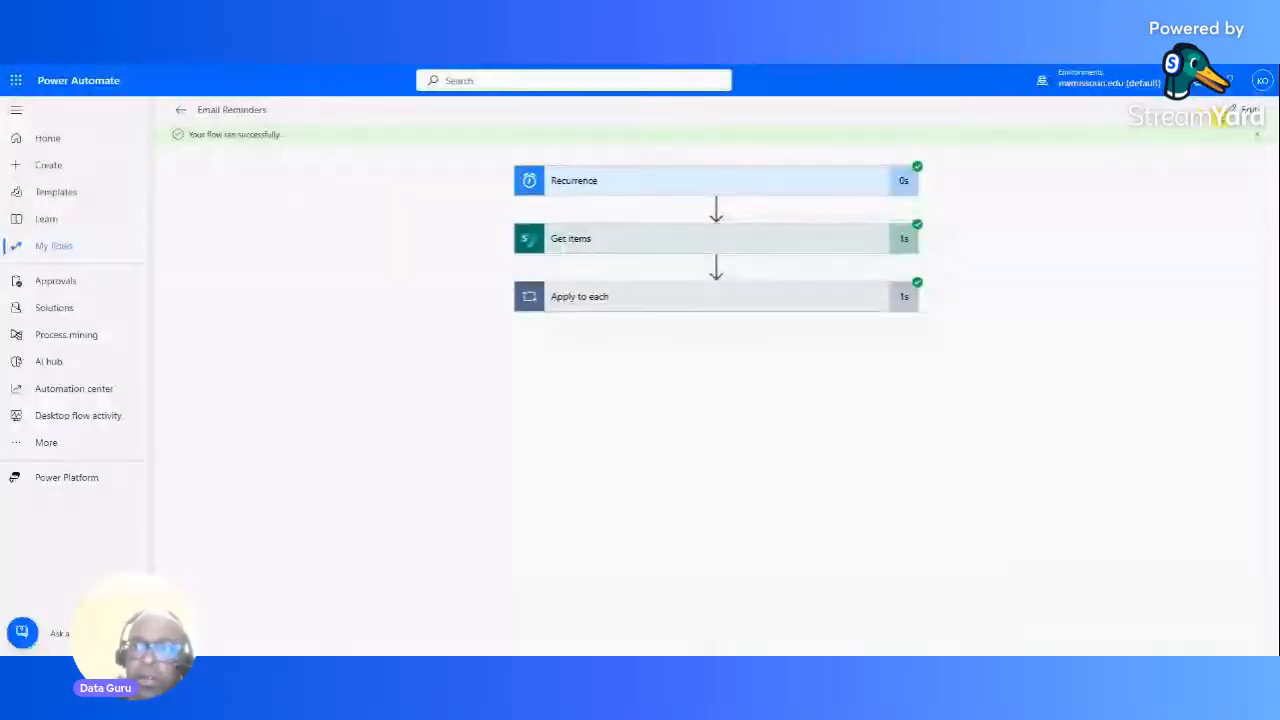
Step: Edit the flow again, collapse Apply to each and insert a Scope action between Get items and Apply to each
click(1244, 109)
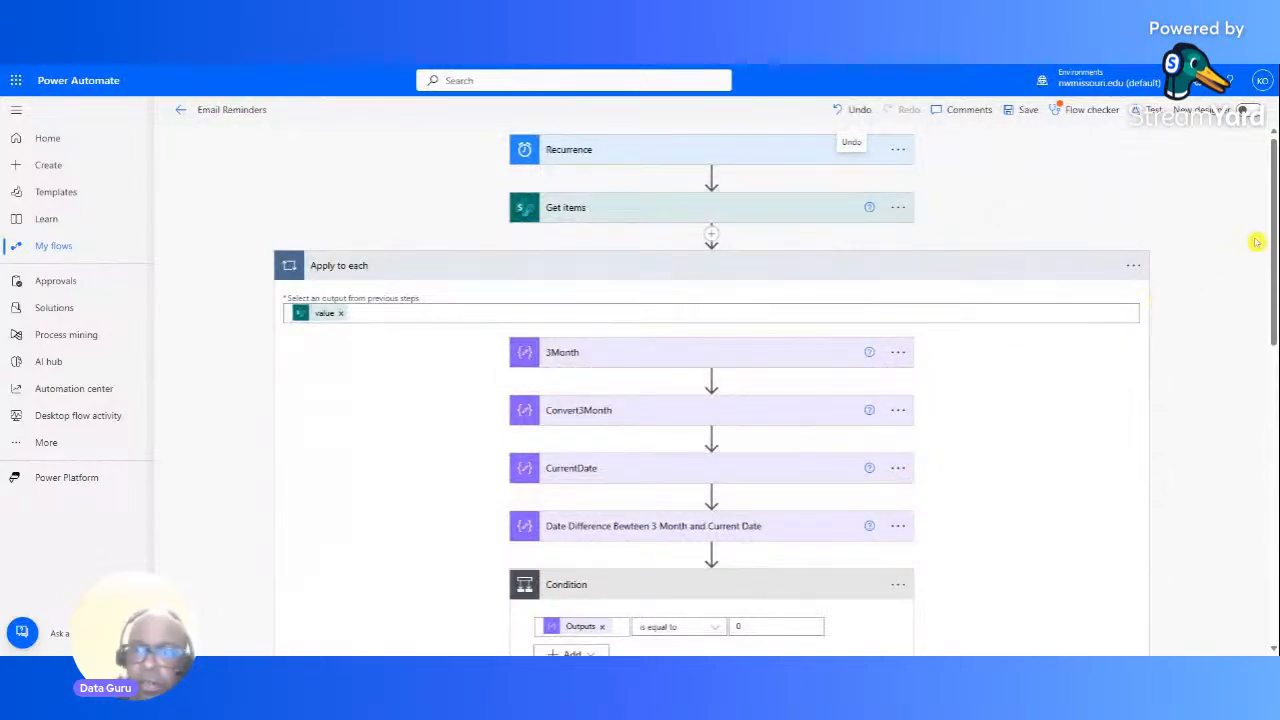
mouse_move(1273, 237)
mouse_down()
mouse_move(1273, 265)
mouse_move(1271, 243)
mouse_up()
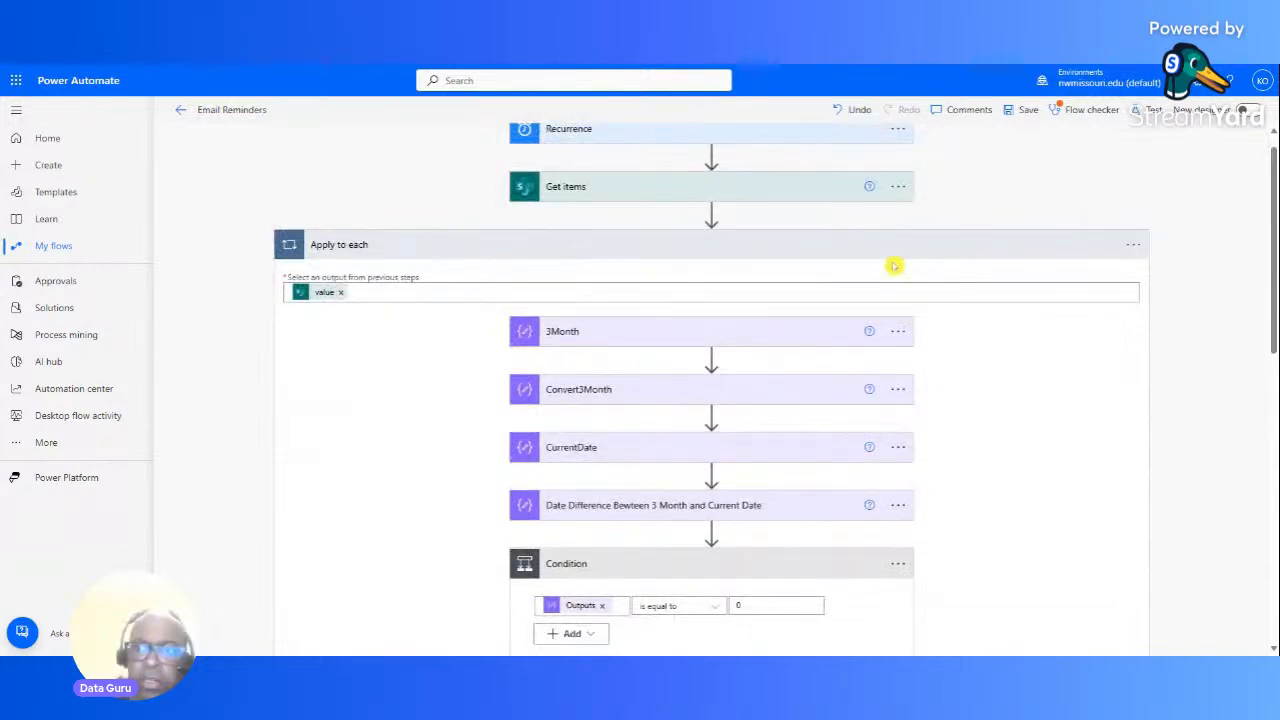
click(1008, 250)
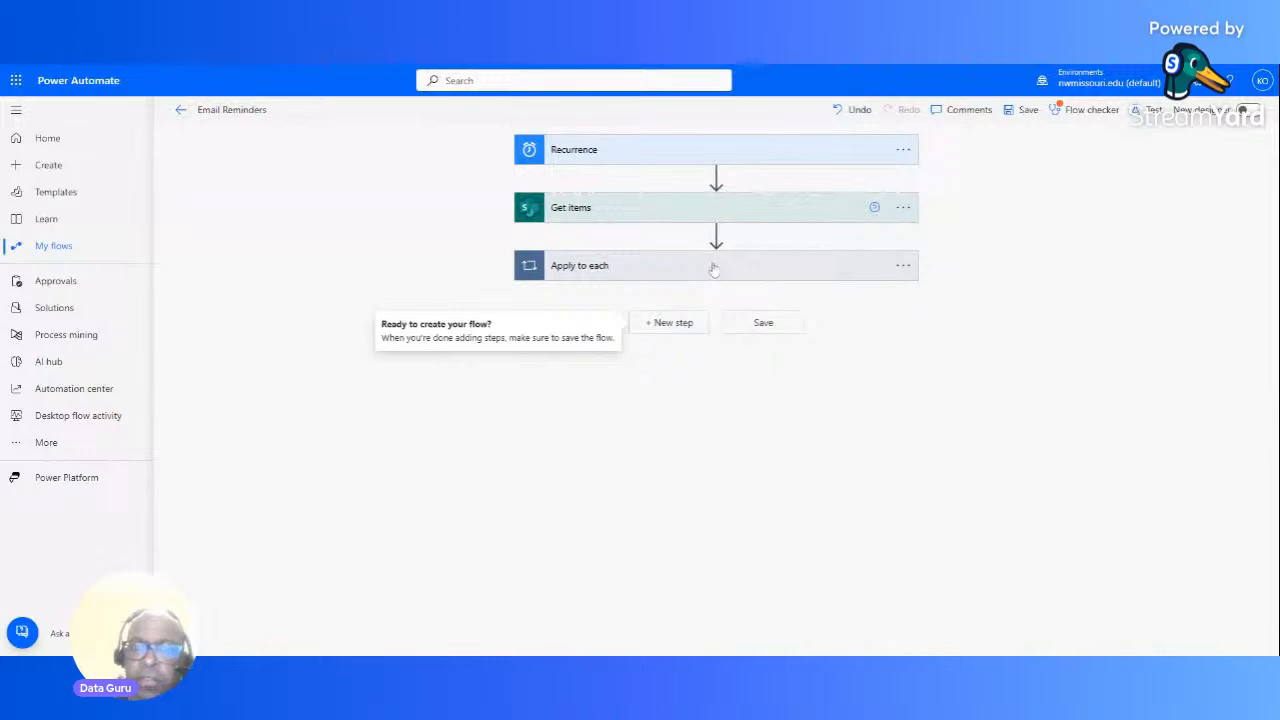
click(670, 270)
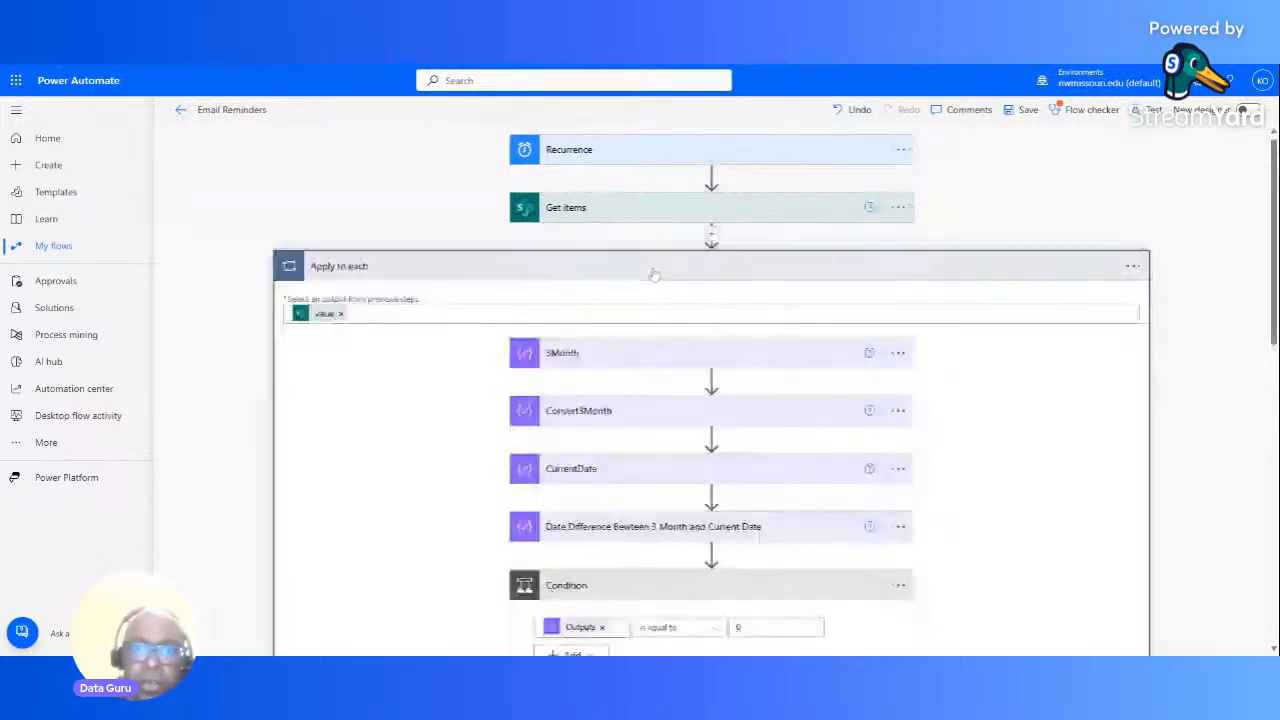
click(650, 268)
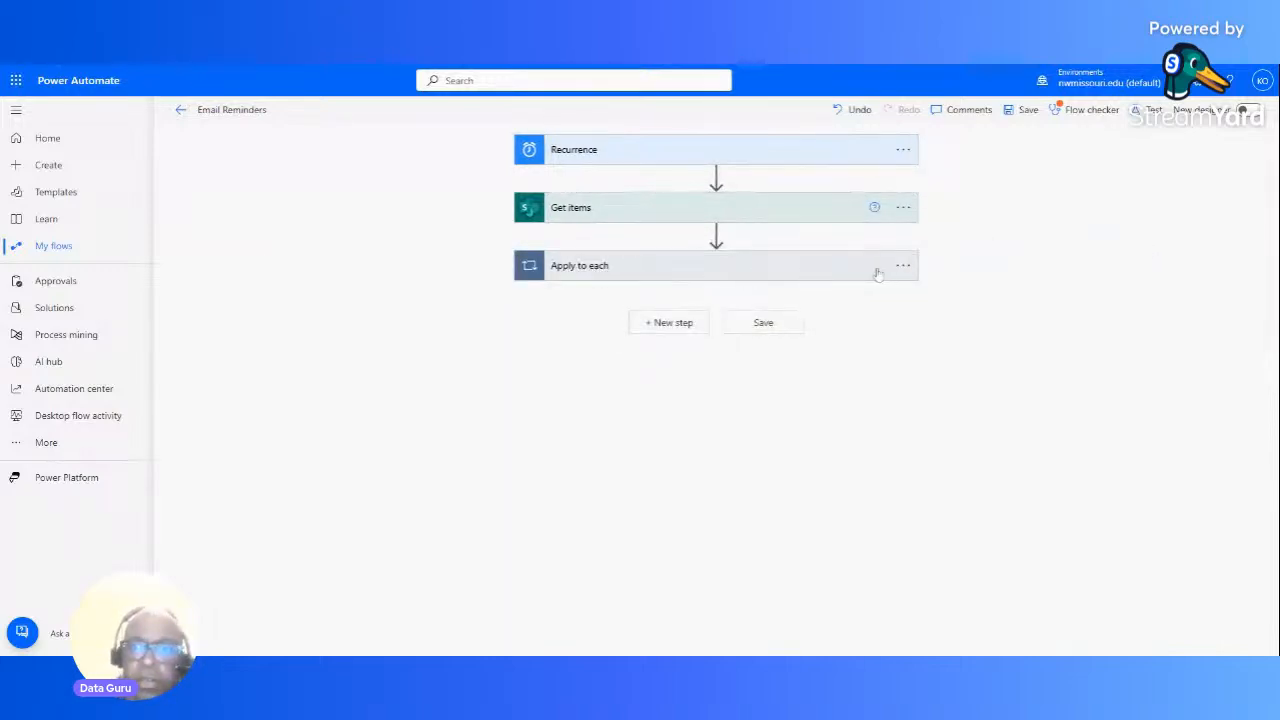
click(716, 236)
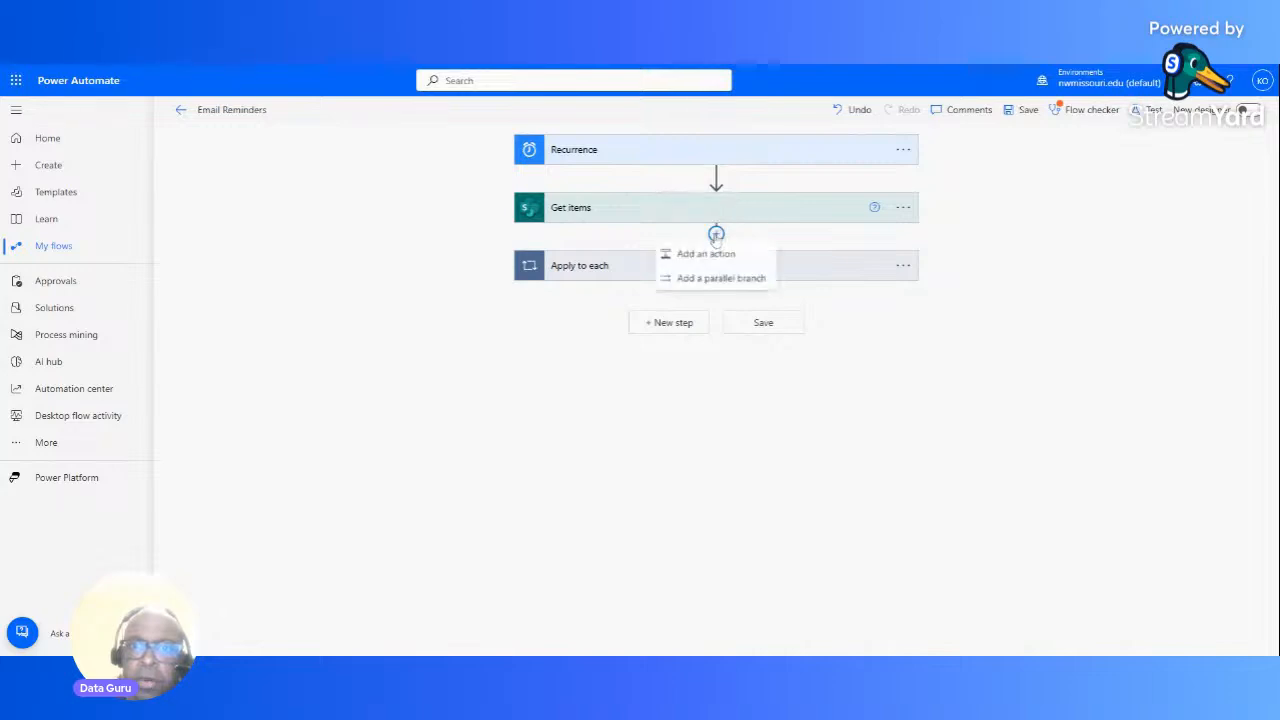
click(682, 256)
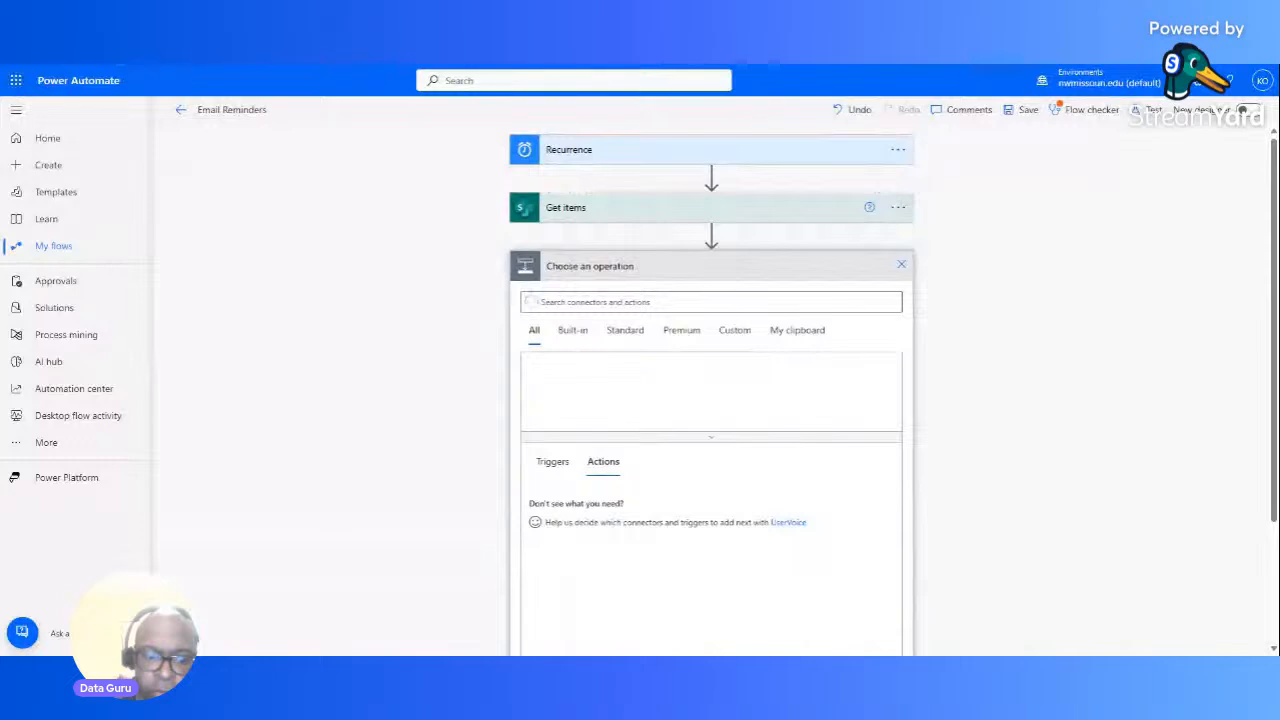
text(sco)
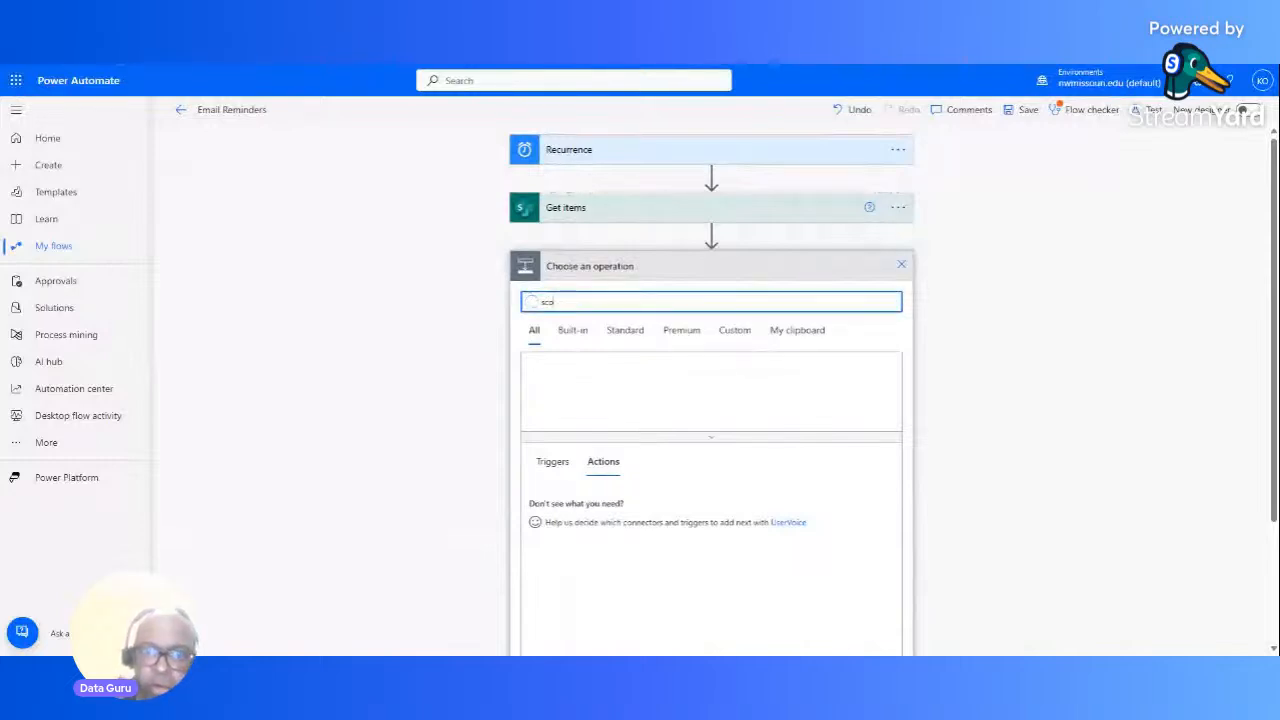
text(pe)
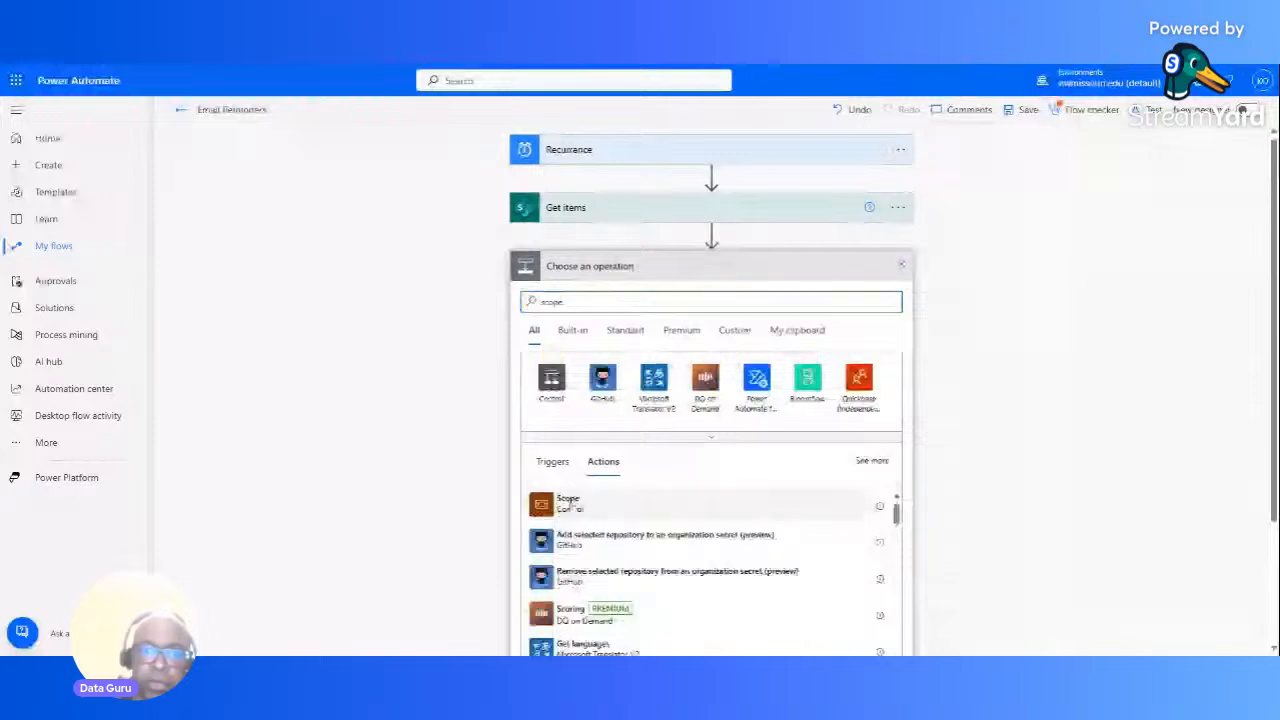
click(568, 503)
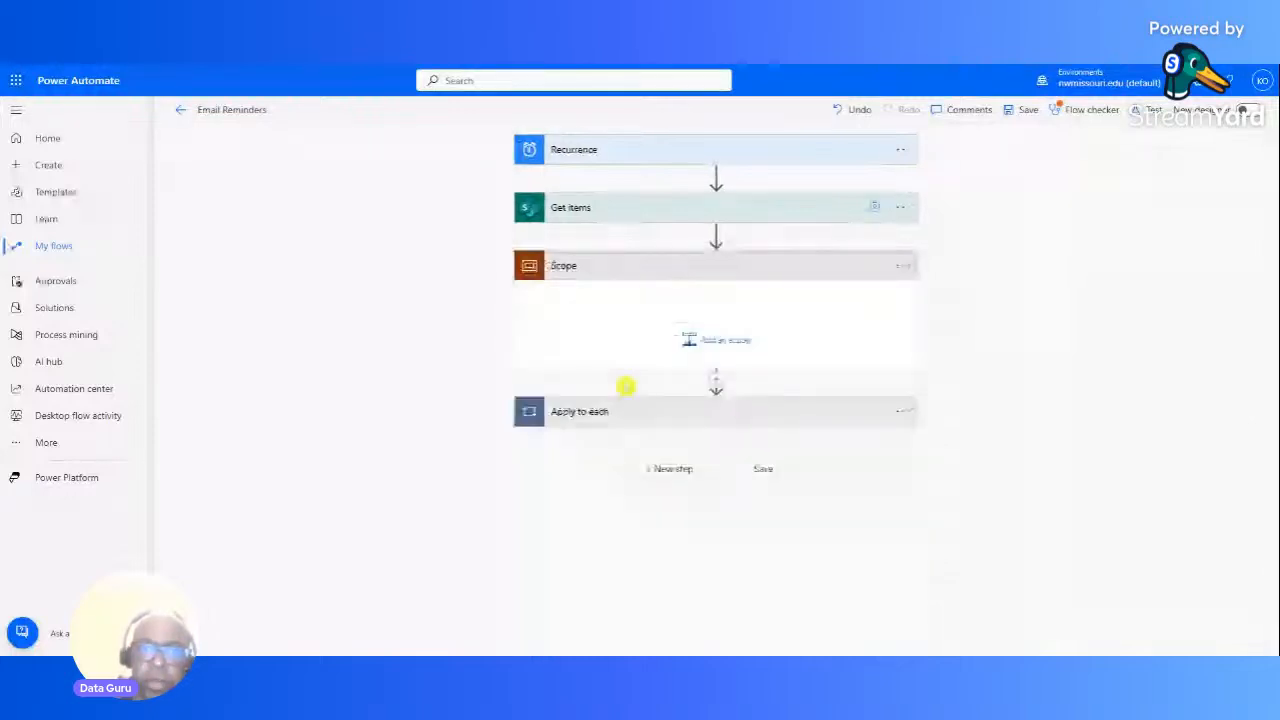
Step: Move the Apply to each loop into the Scope and collapse the loop
click(616, 421)
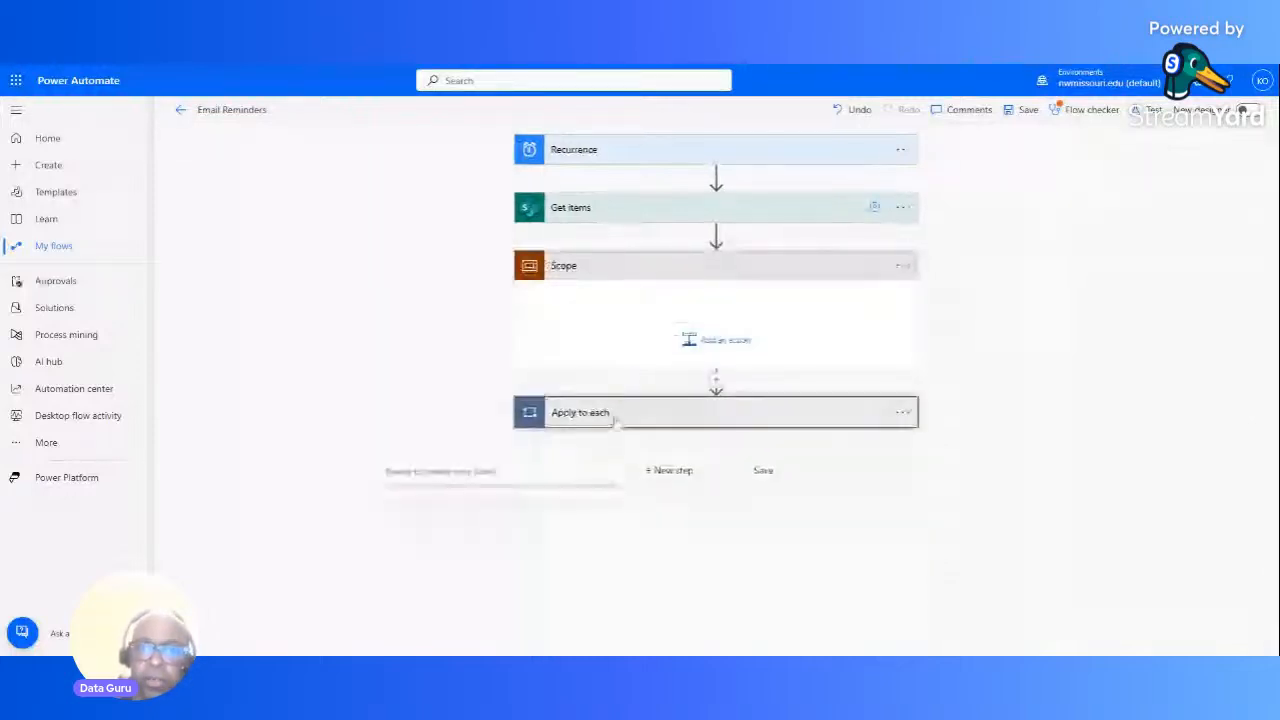
click(709, 413)
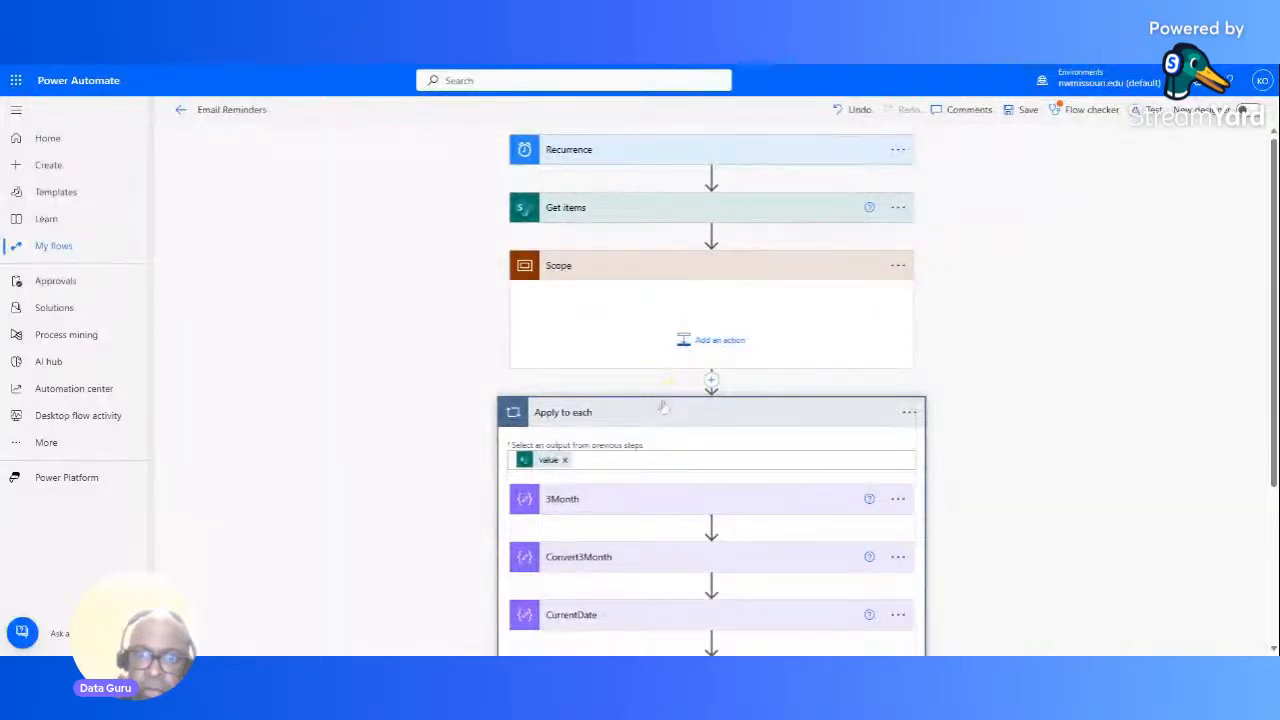
drag(719, 310, 718, 306)
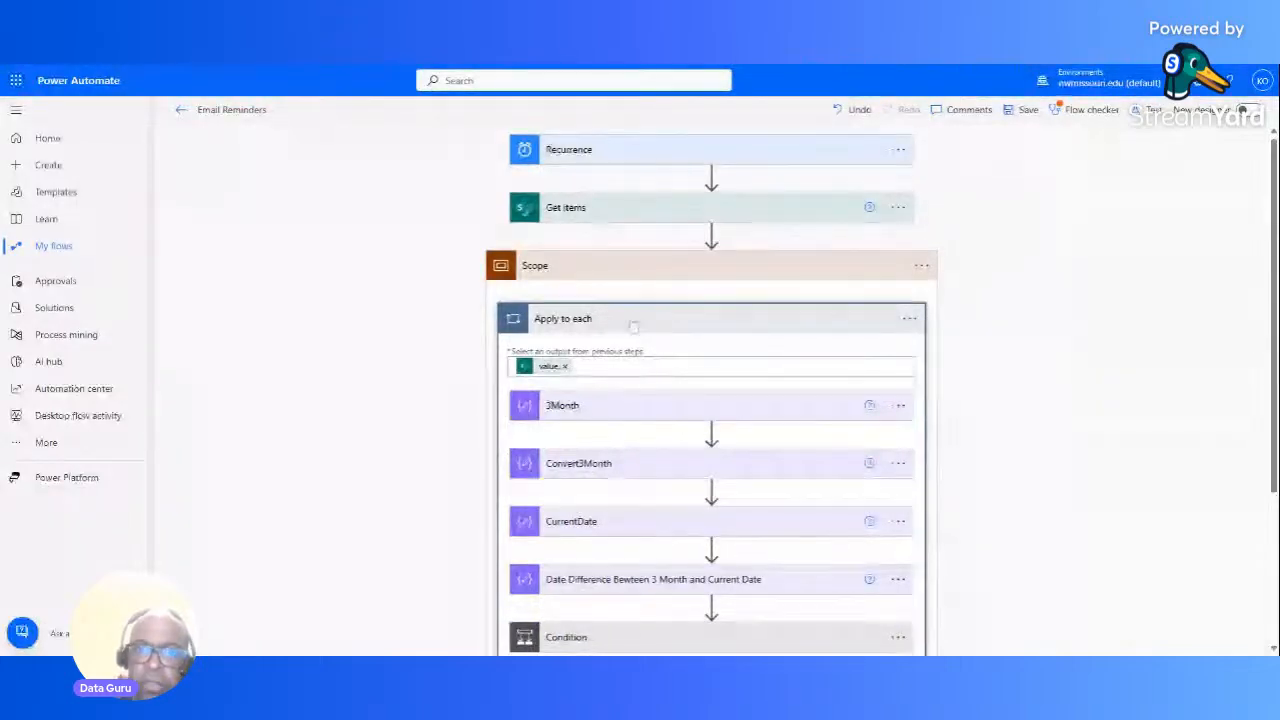
click(630, 318)
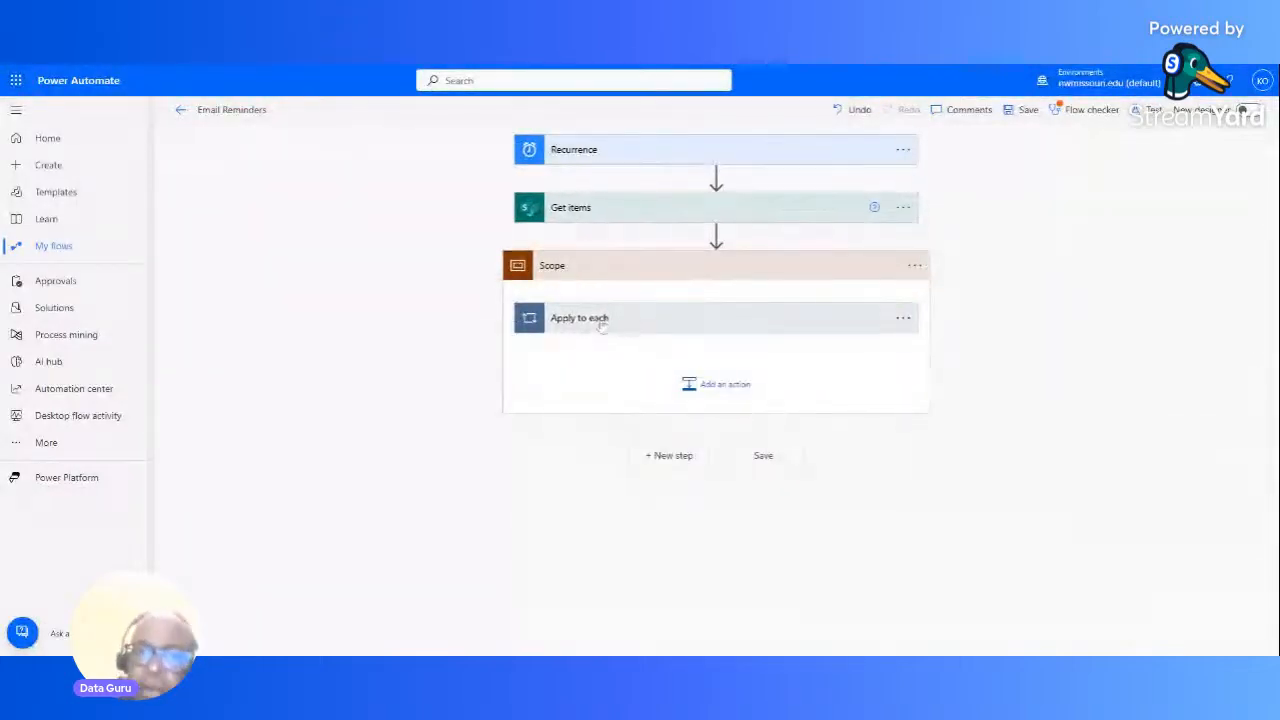
Step: Rename the Scope as "3 Month" and collapse it
click(914, 266)
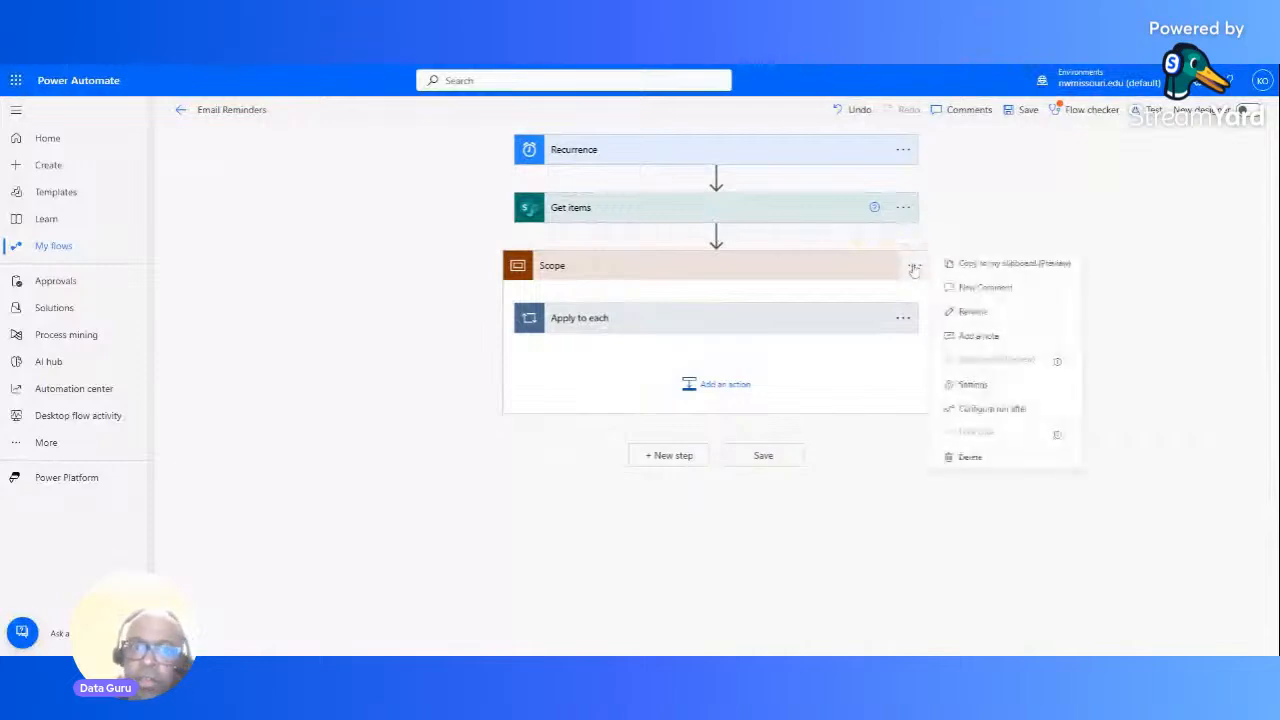
click(972, 311)
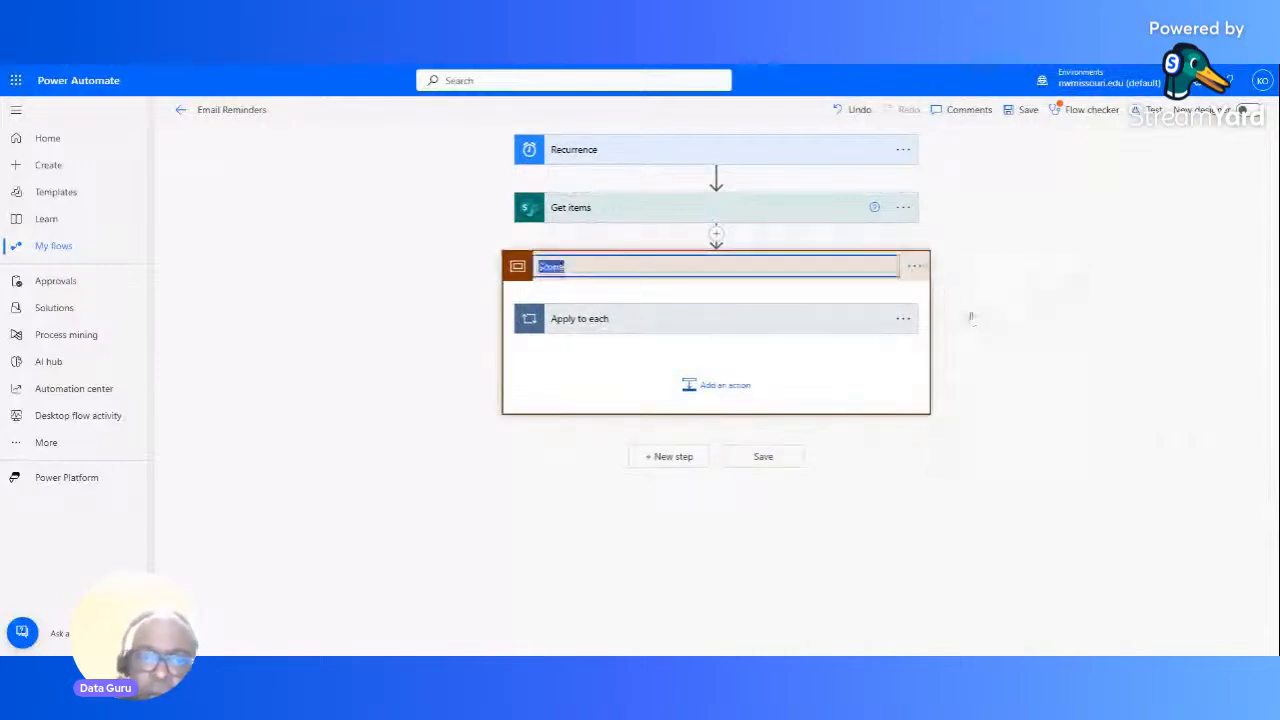
text(All items)
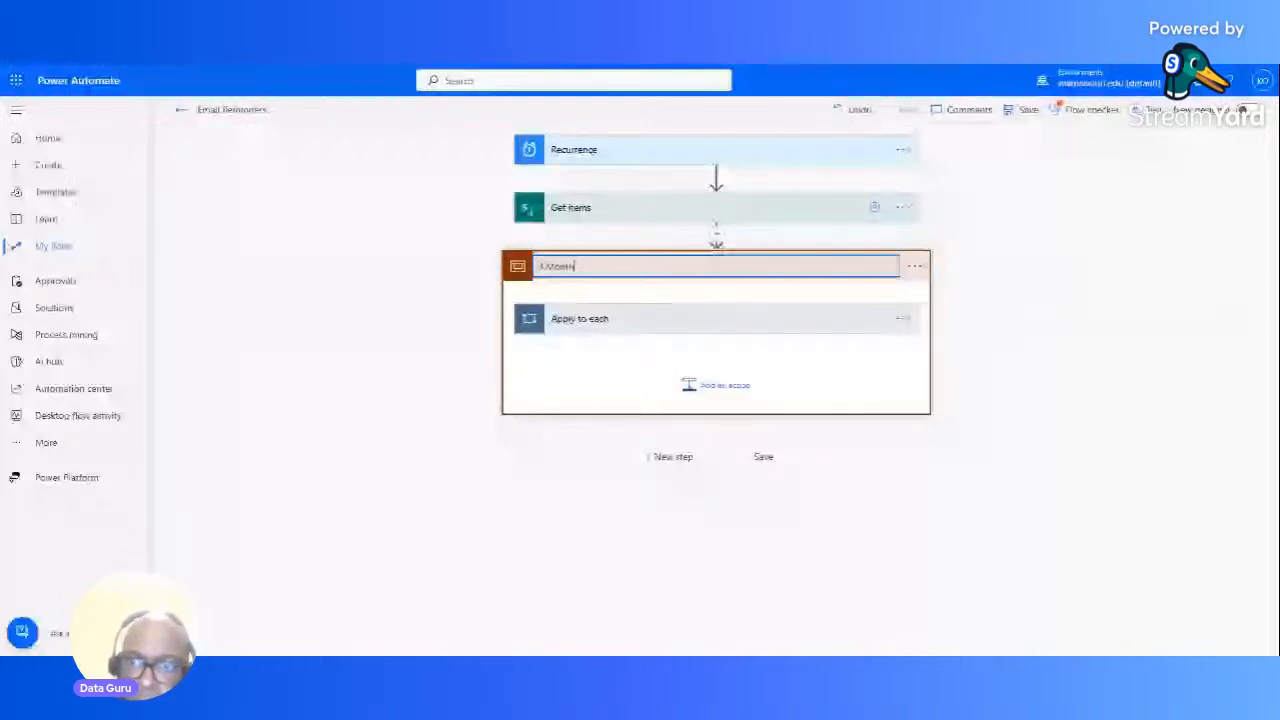
click(1011, 380)
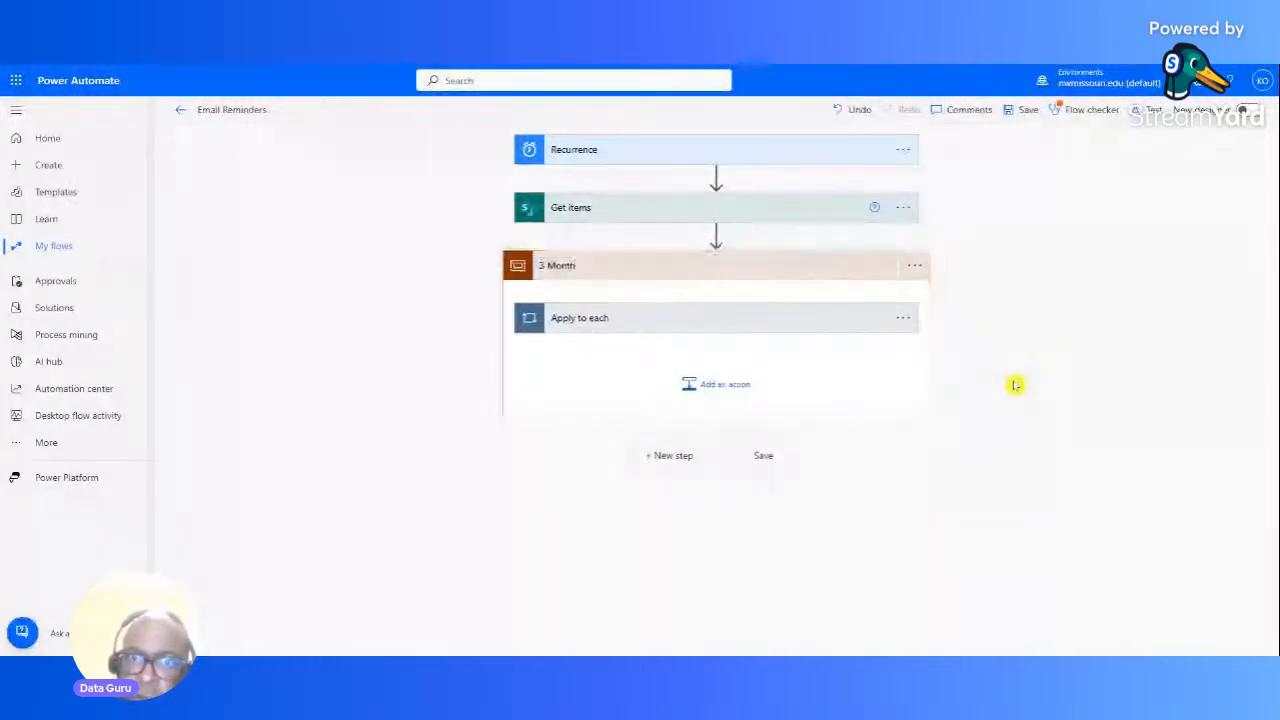
click(815, 265)
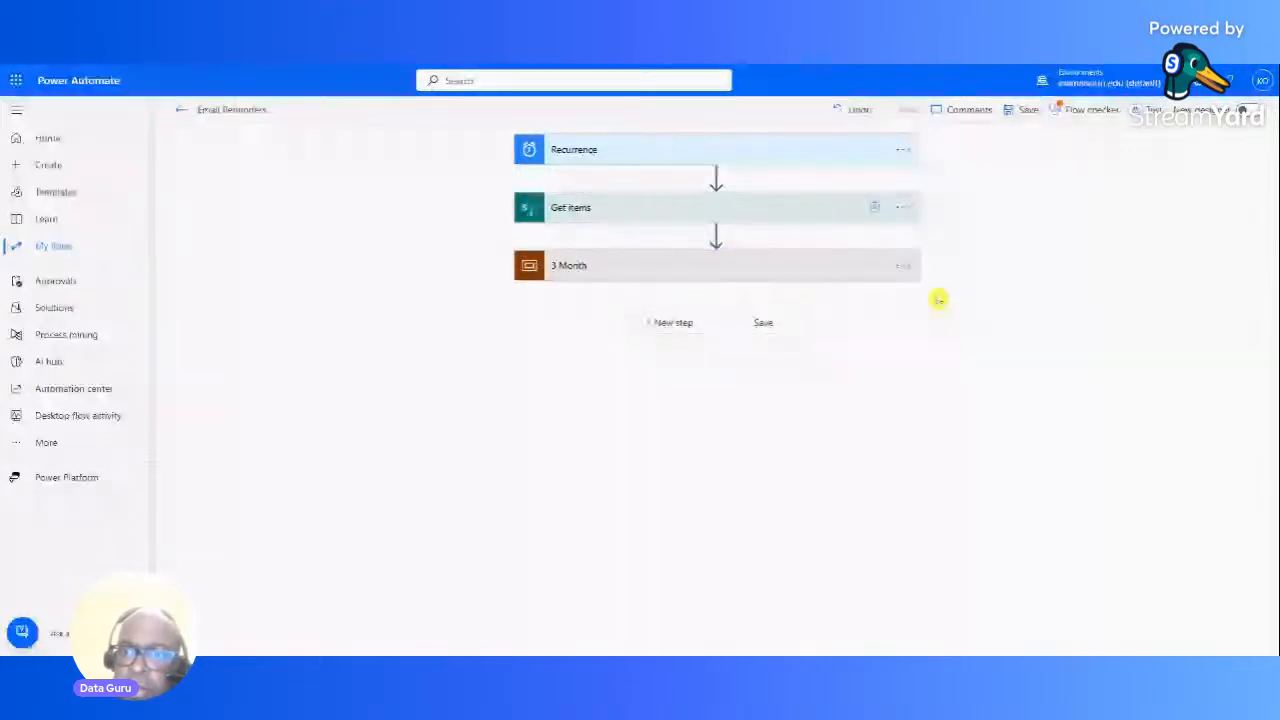
Step: Copy the 3 Month scope to the clipboard and add the copy as a new step below it
click(903, 266)
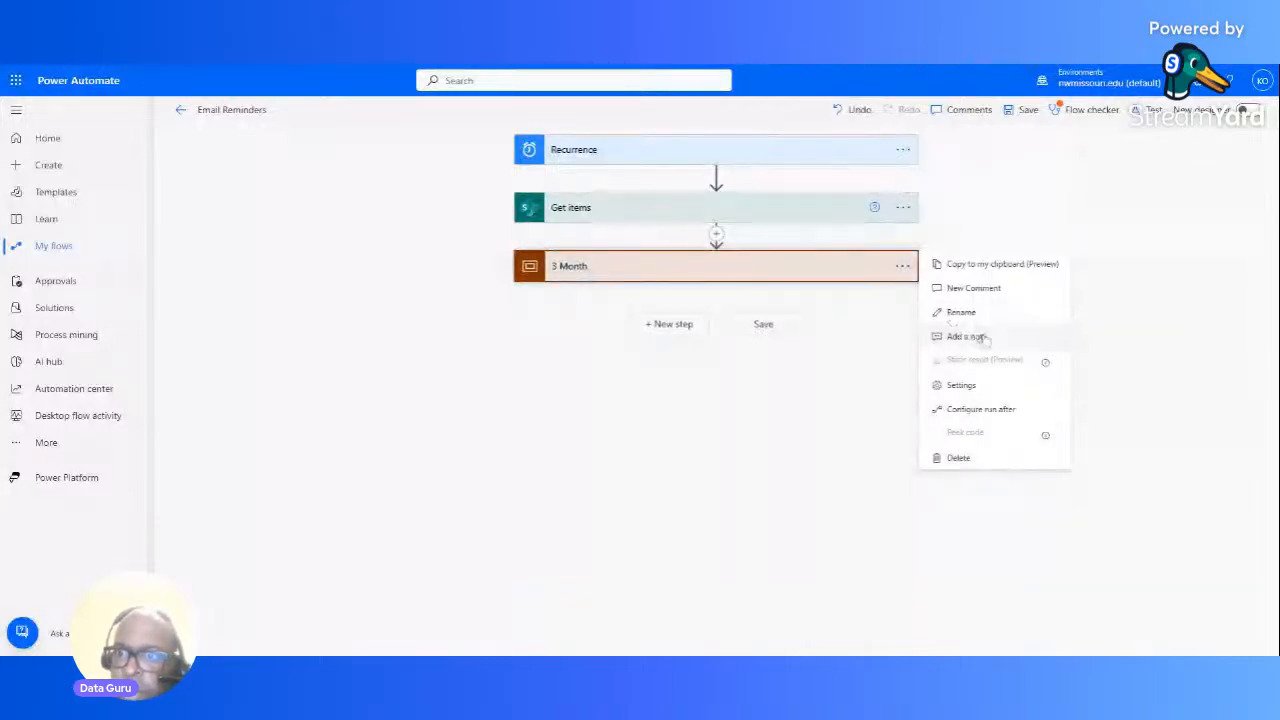
click(999, 266)
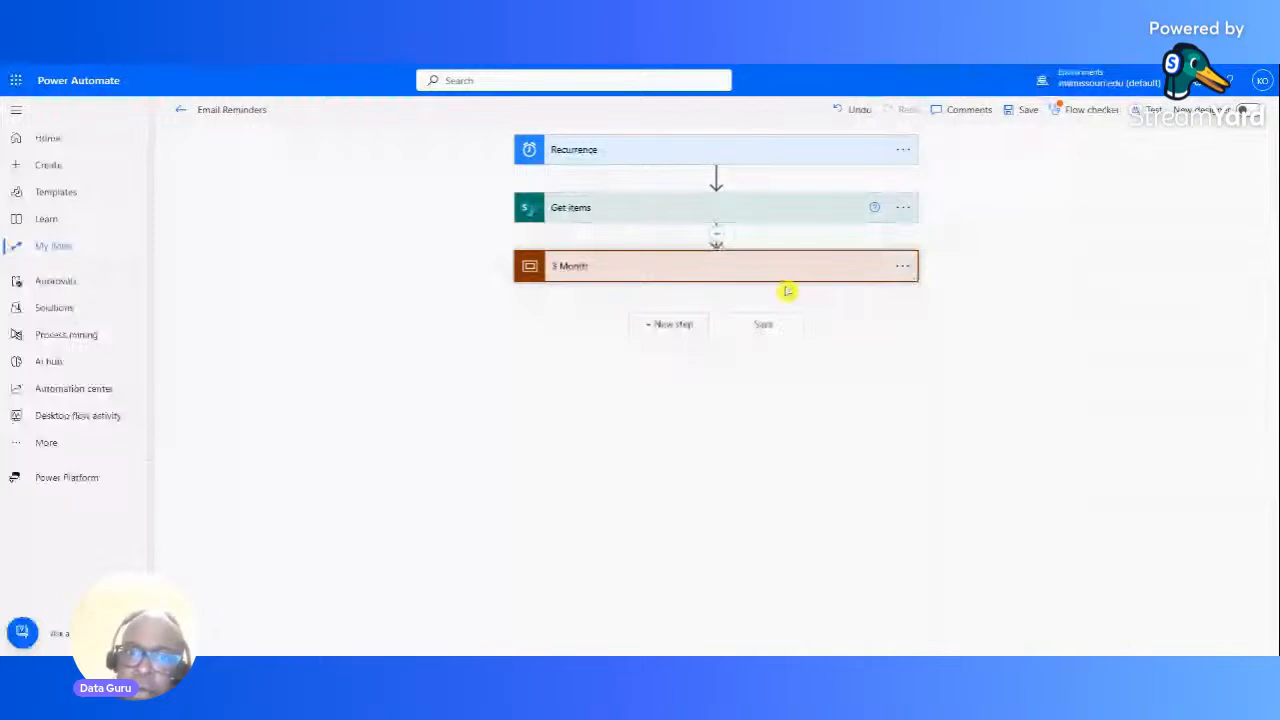
click(674, 324)
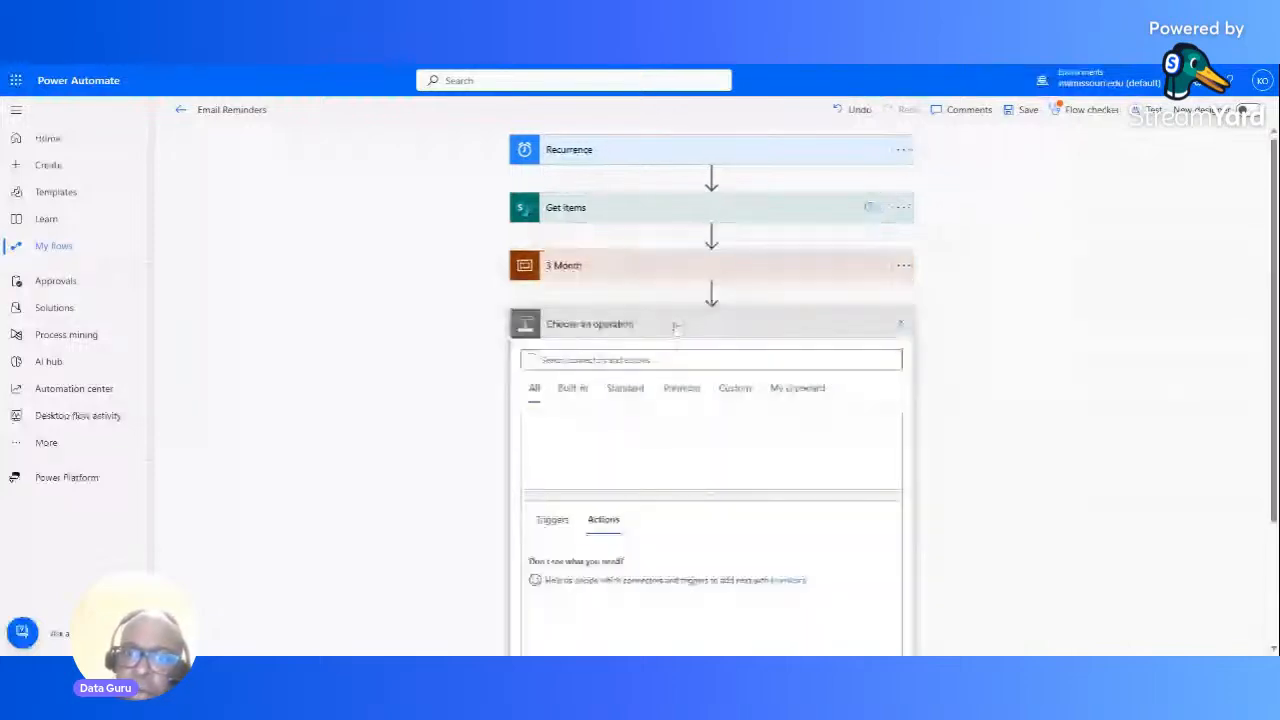
click(800, 389)
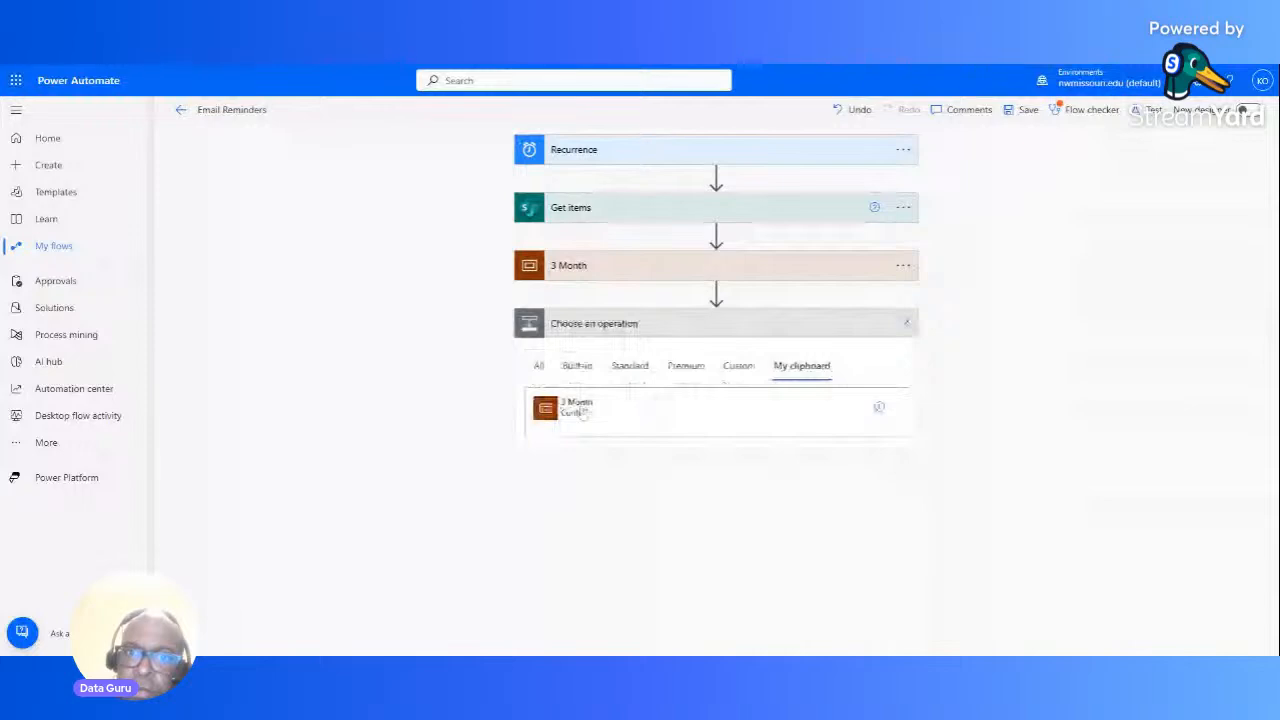
click(583, 410)
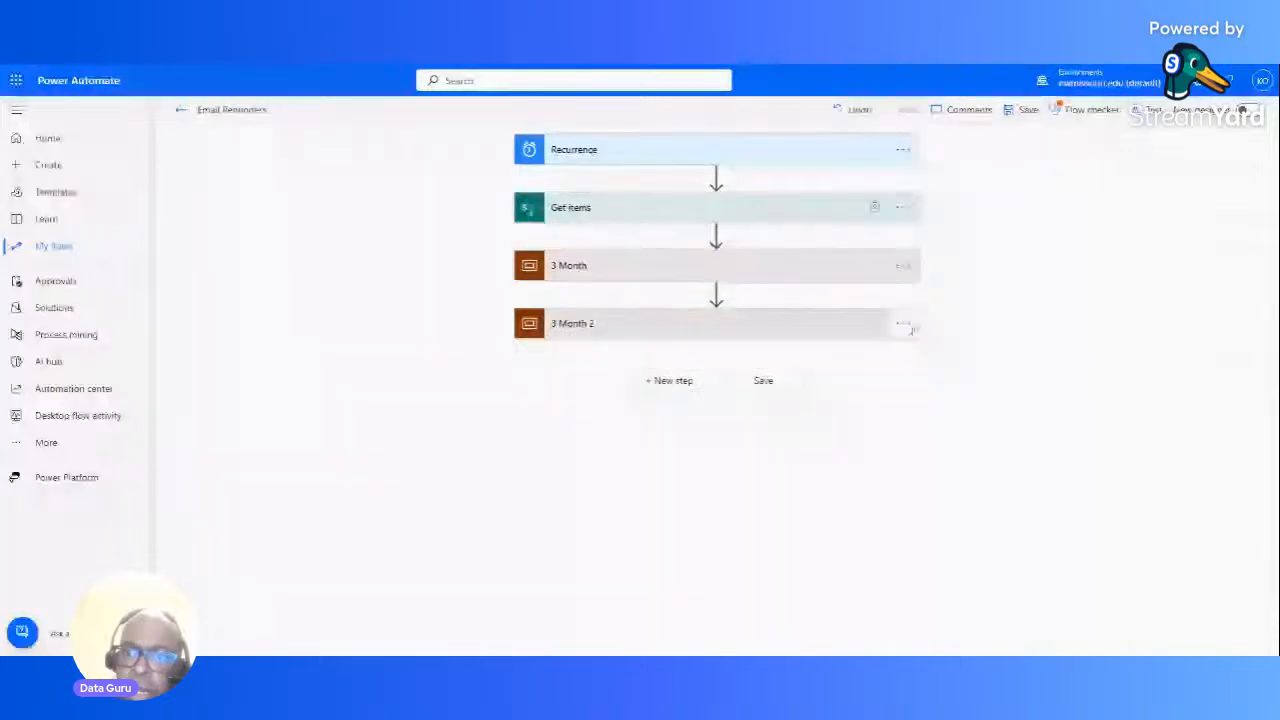
Step: Rename the copied scope "3 Month 2" as "6 Month"
click(910, 329)
click(956, 370)
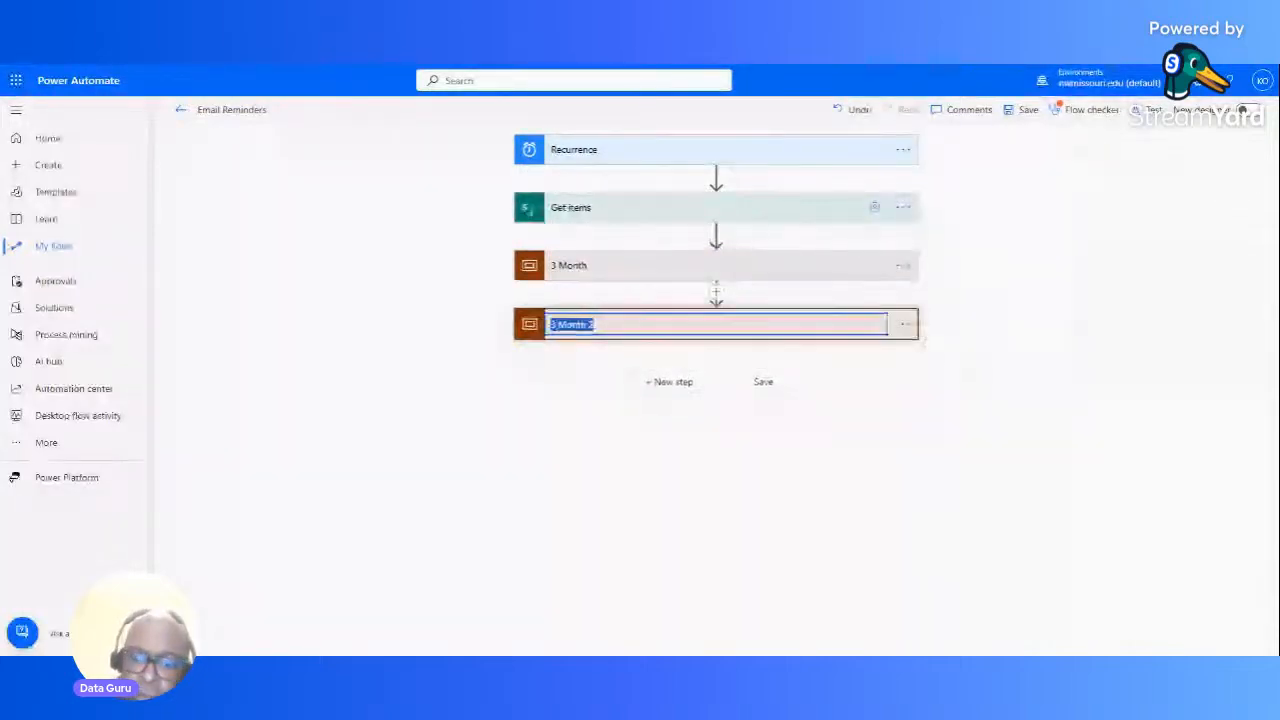
text(3 Mo)
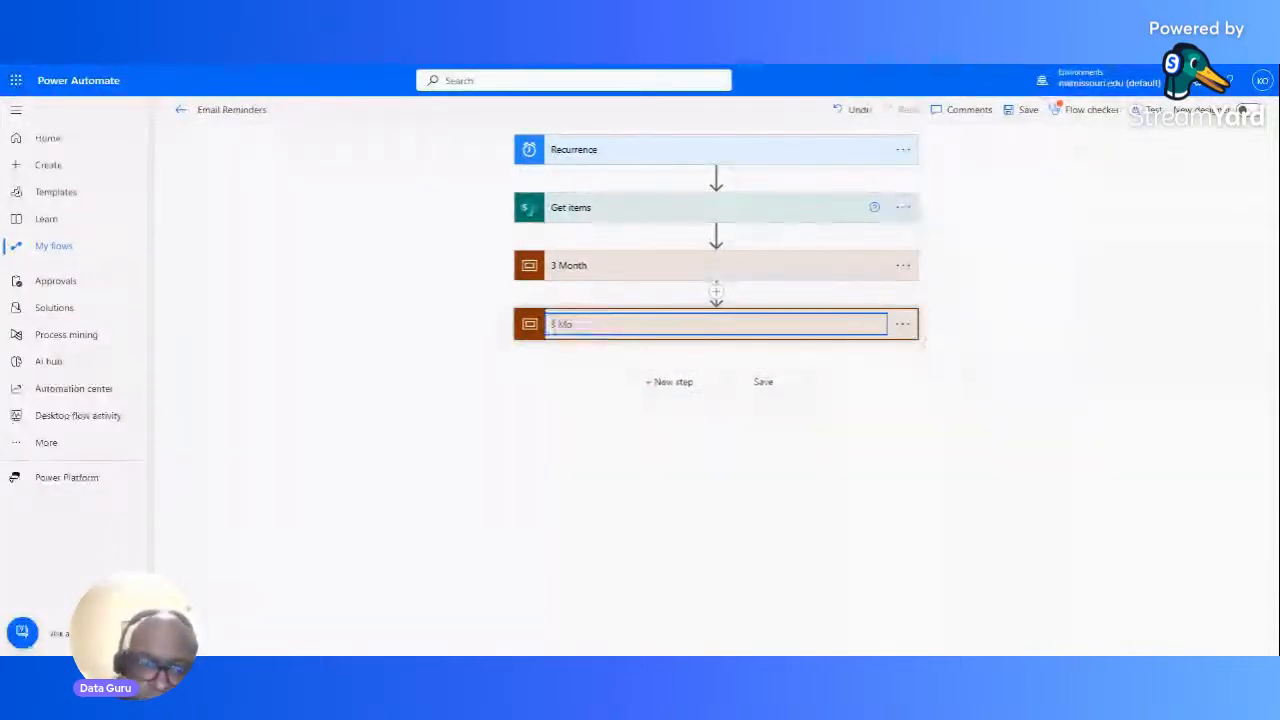
key(BackSpace)
key(BackSpace)
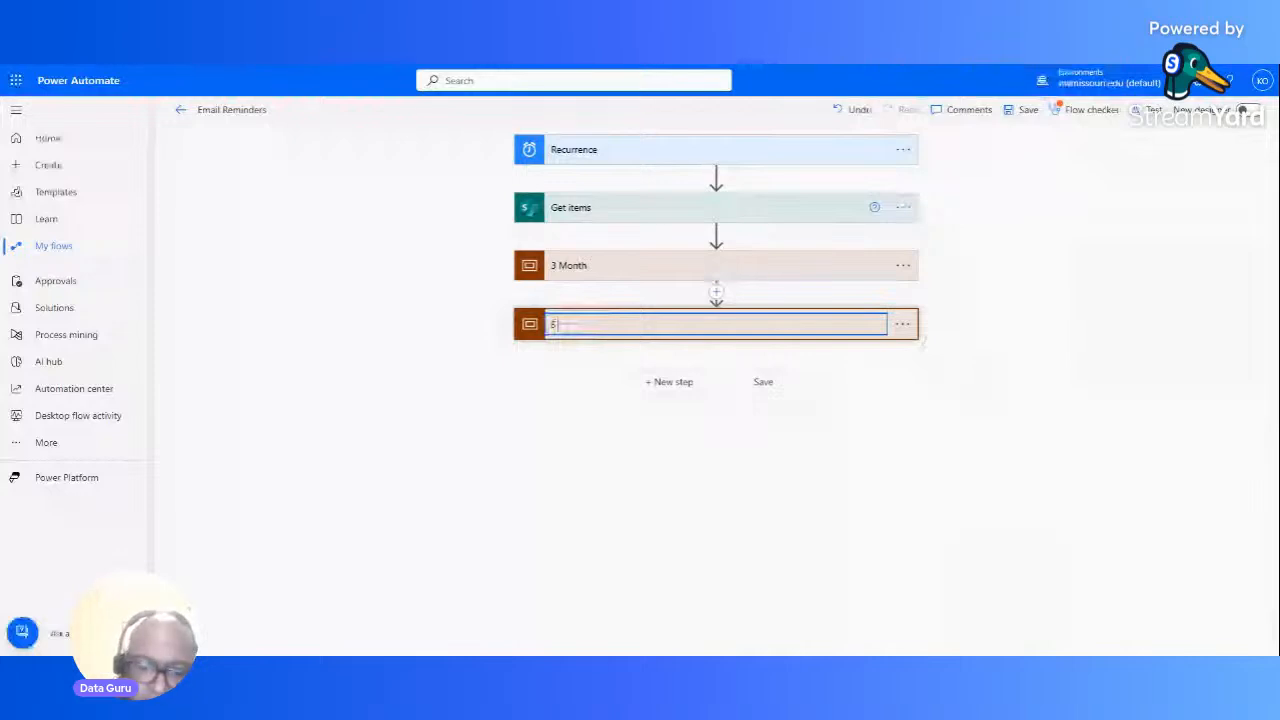
text(month)
key(BackSpace)
key(BackSpace)
key(BackSpace)
key(BackSpace)
key(BackSpace)
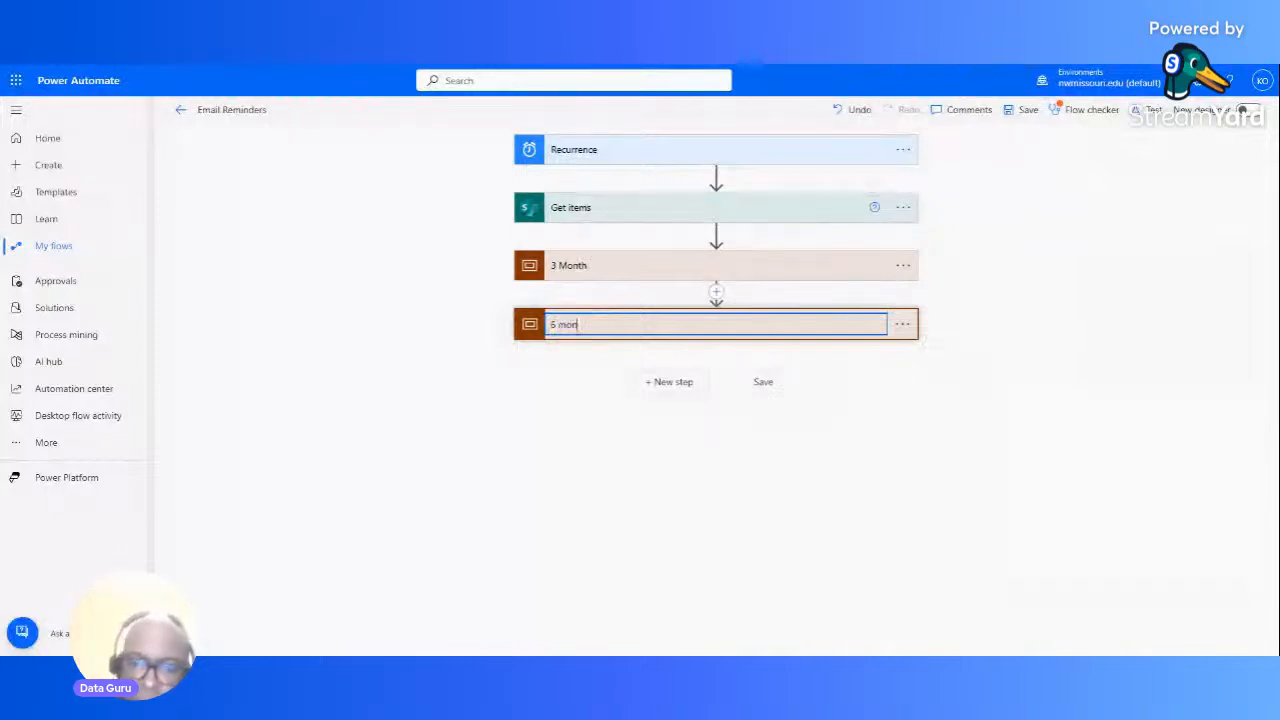
text(Mo)
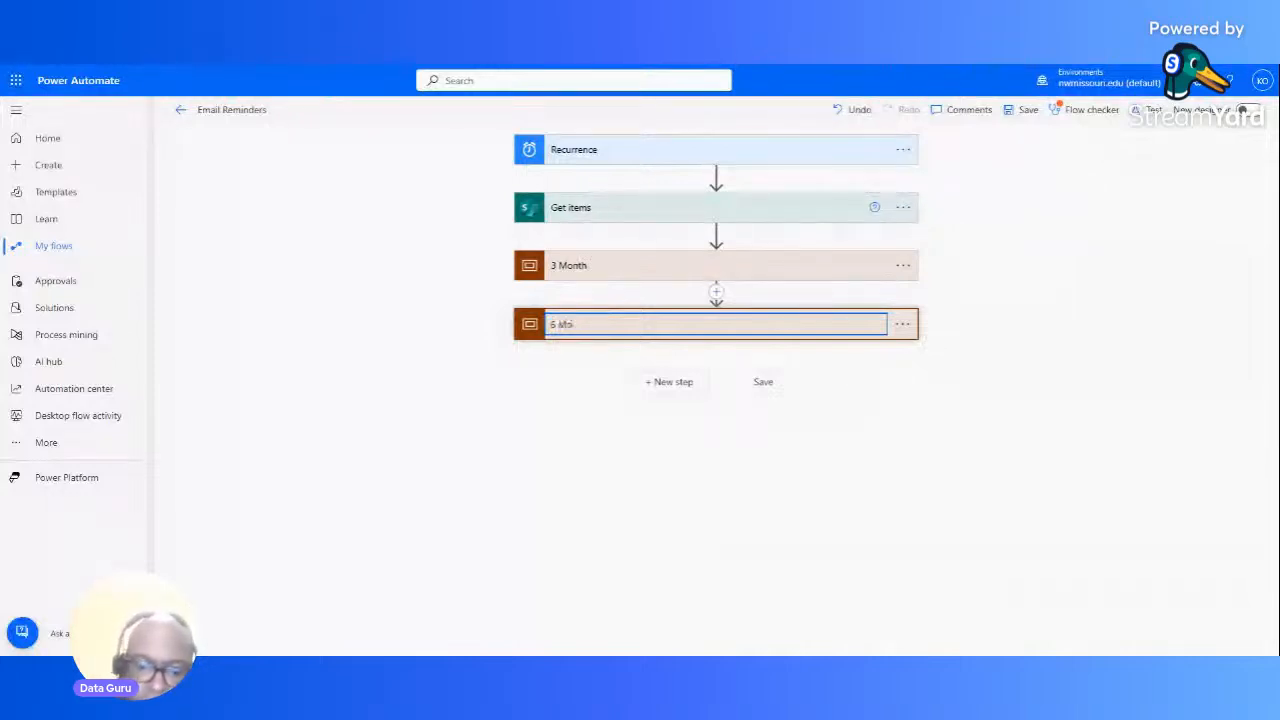
text(nth)
click(576, 397)
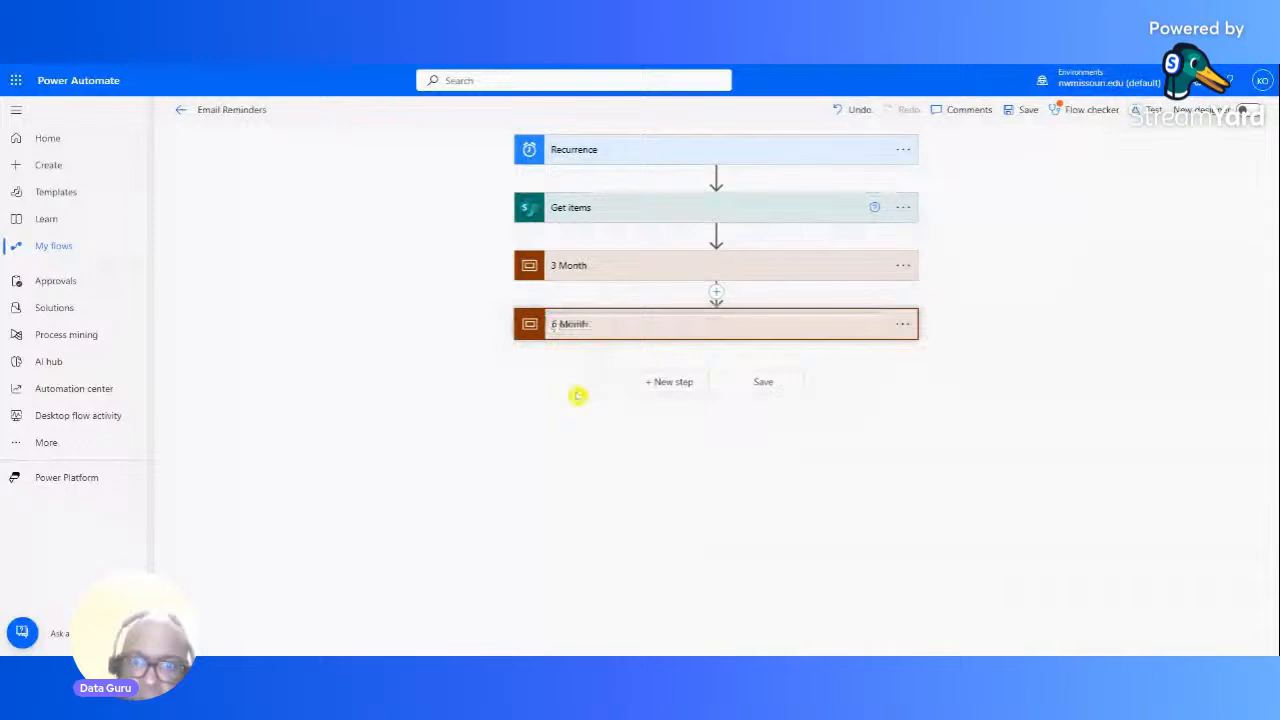
Step: Expand the 6 Month scope and its Apply to each 2 loop, and rename the "3Month 2" action as "6Month"
click(581, 330)
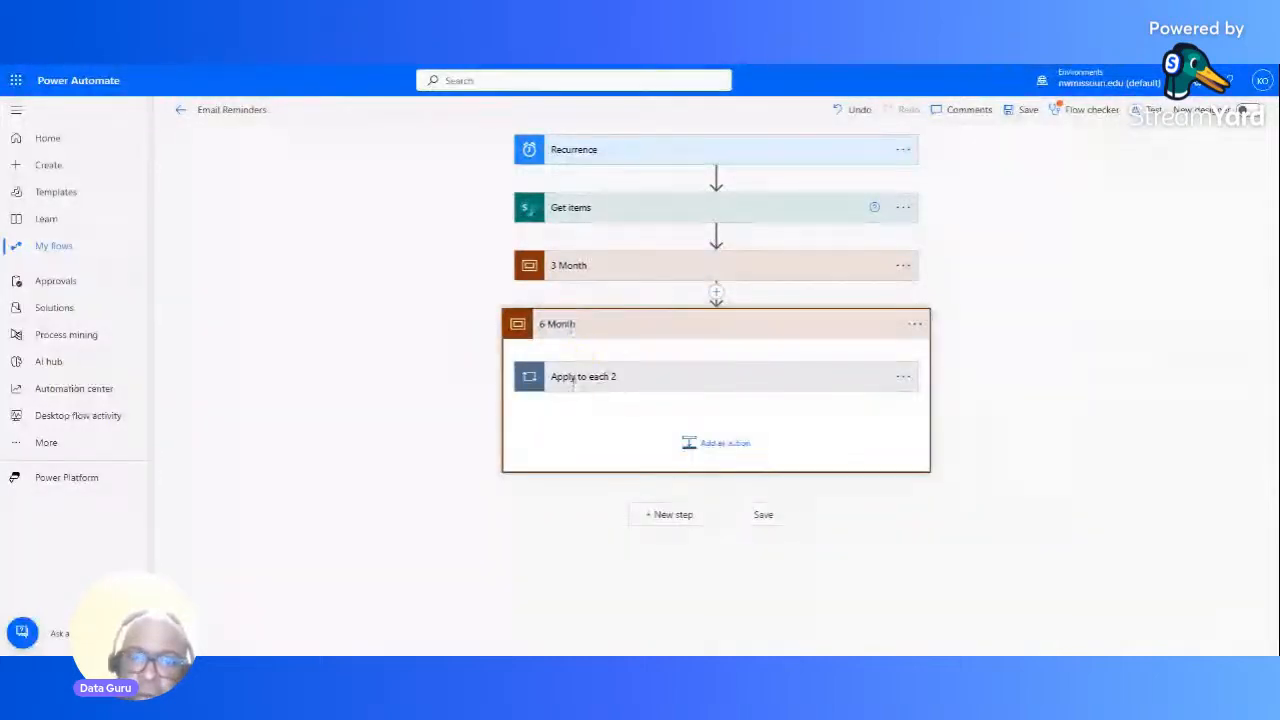
click(590, 382)
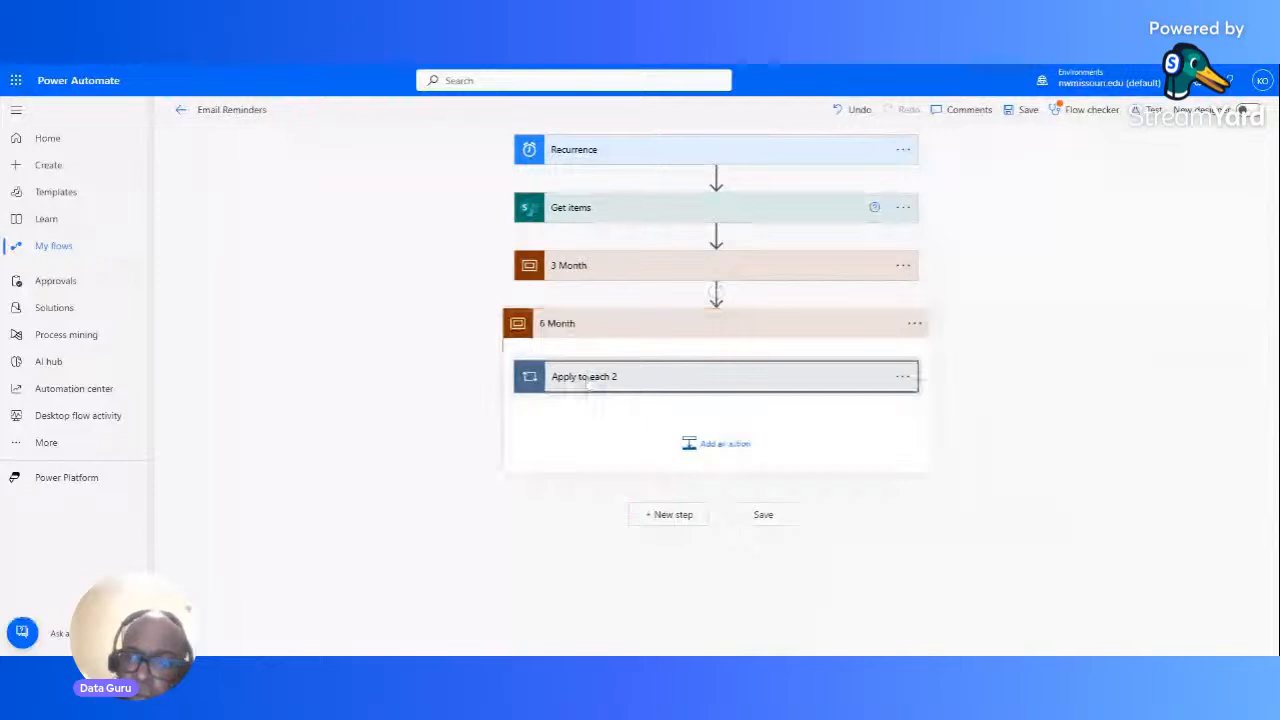
drag(1266, 306, 1270, 355)
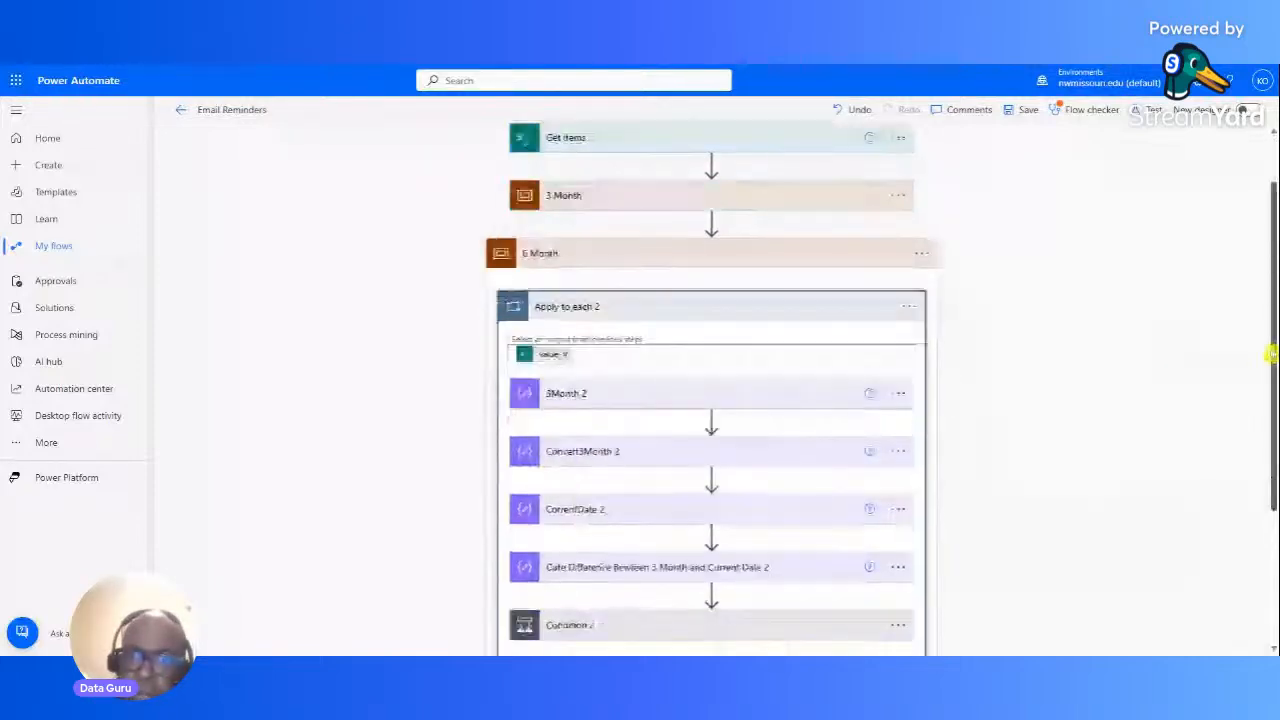
drag(1271, 354, 1271, 391)
click(901, 337)
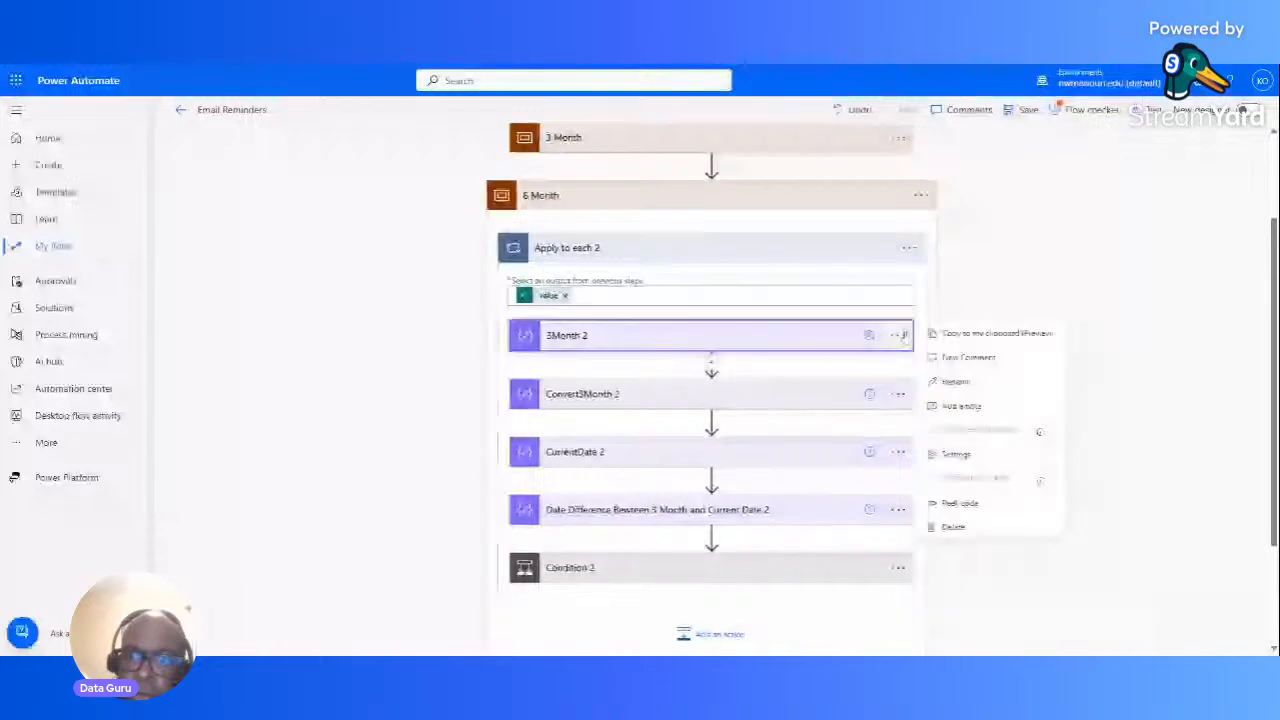
click(954, 381)
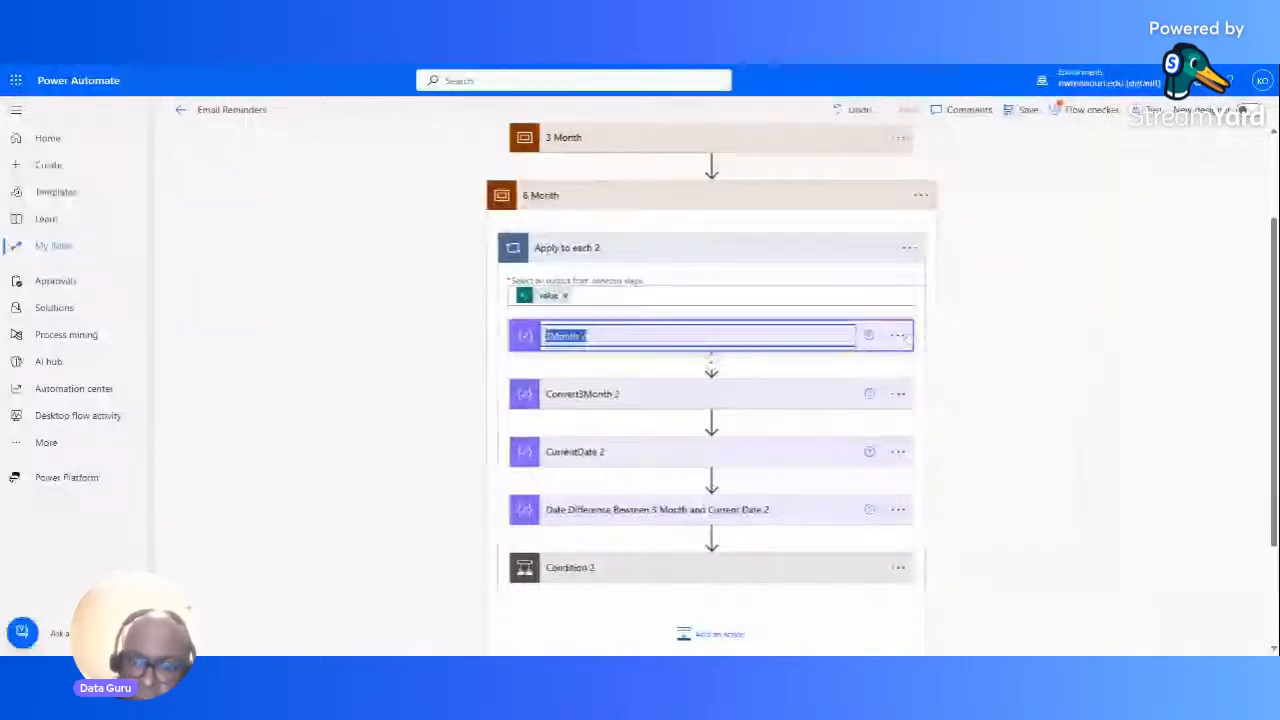
key(Right)
key(BackSpace)
key(BackSpace)
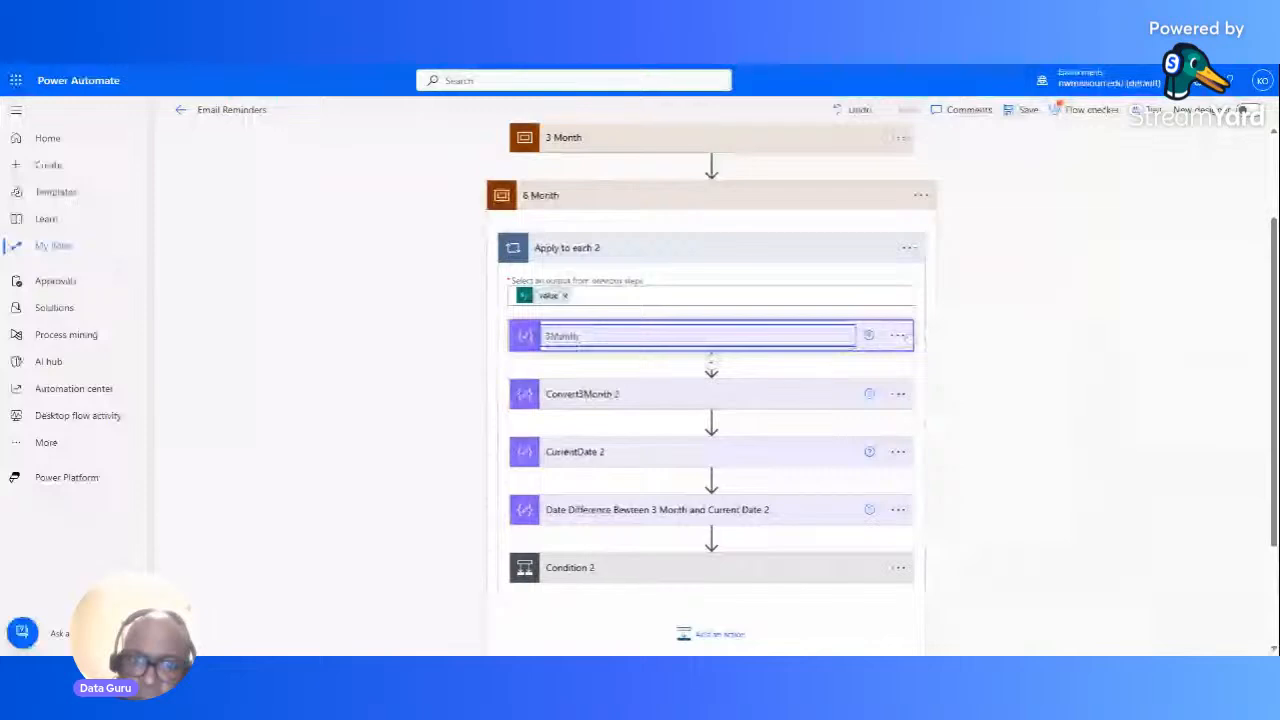
key(Left)
key(Left)
key(Left)
key(Left)
key(Left)
key(BackSpace)
text(6)
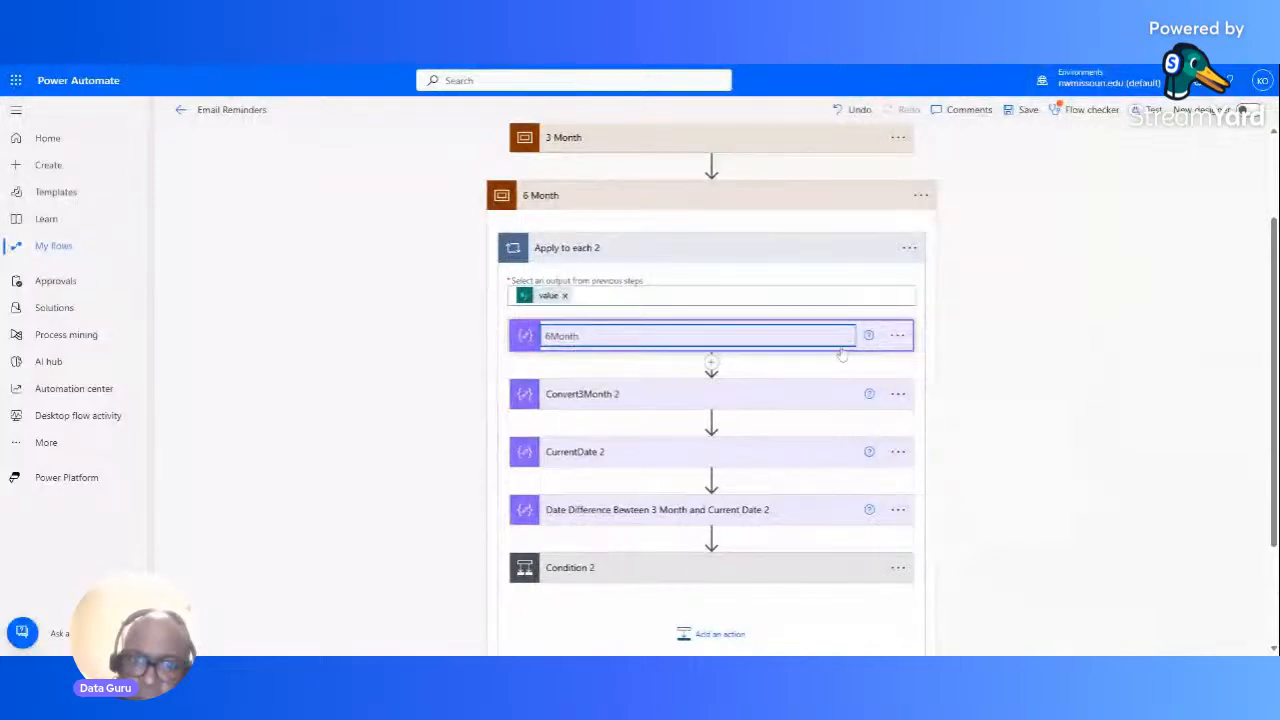
key(Return)
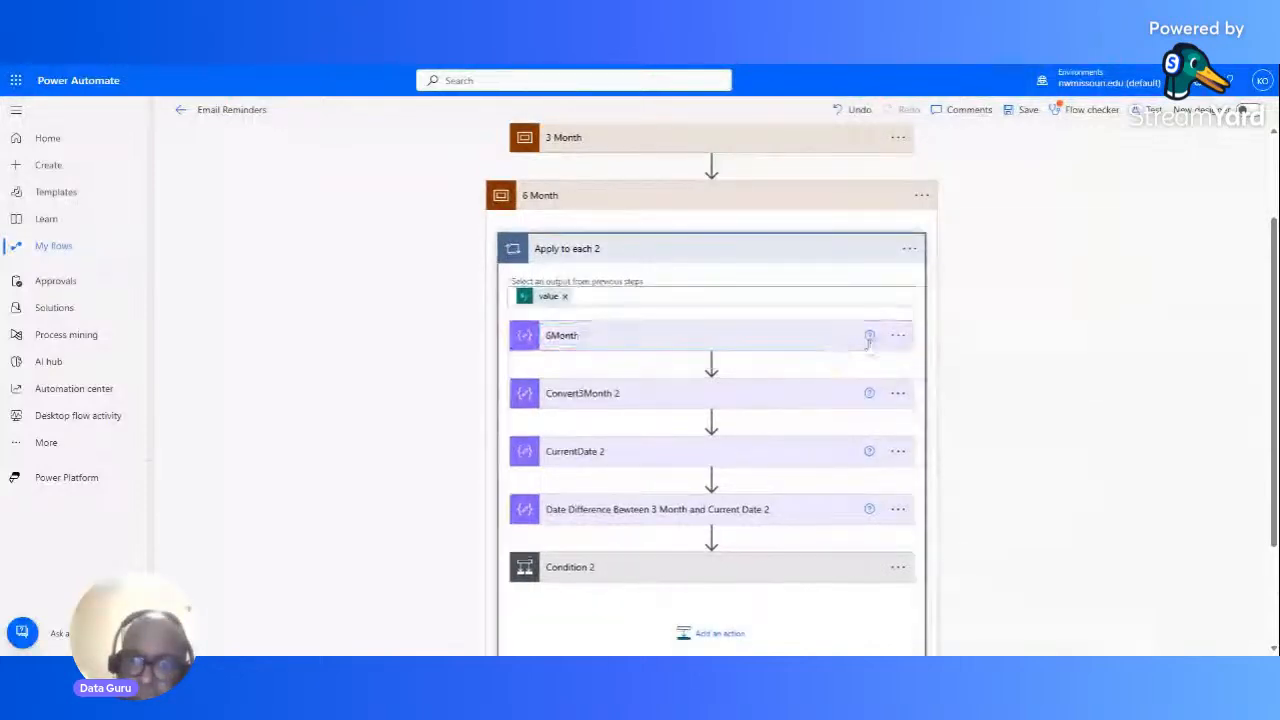
Step: Replace the 3 Month value in the 6Month action's inputs with the 6 Month dynamic content from Get items
click(814, 336)
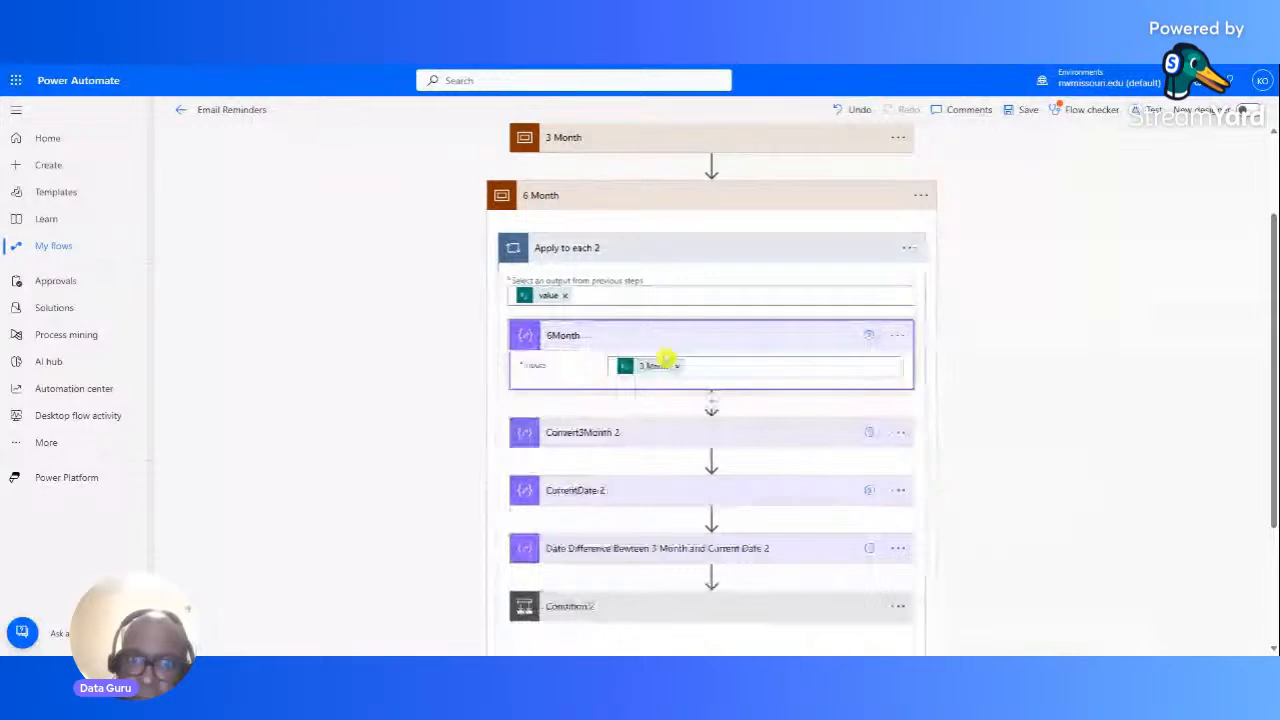
click(660, 365)
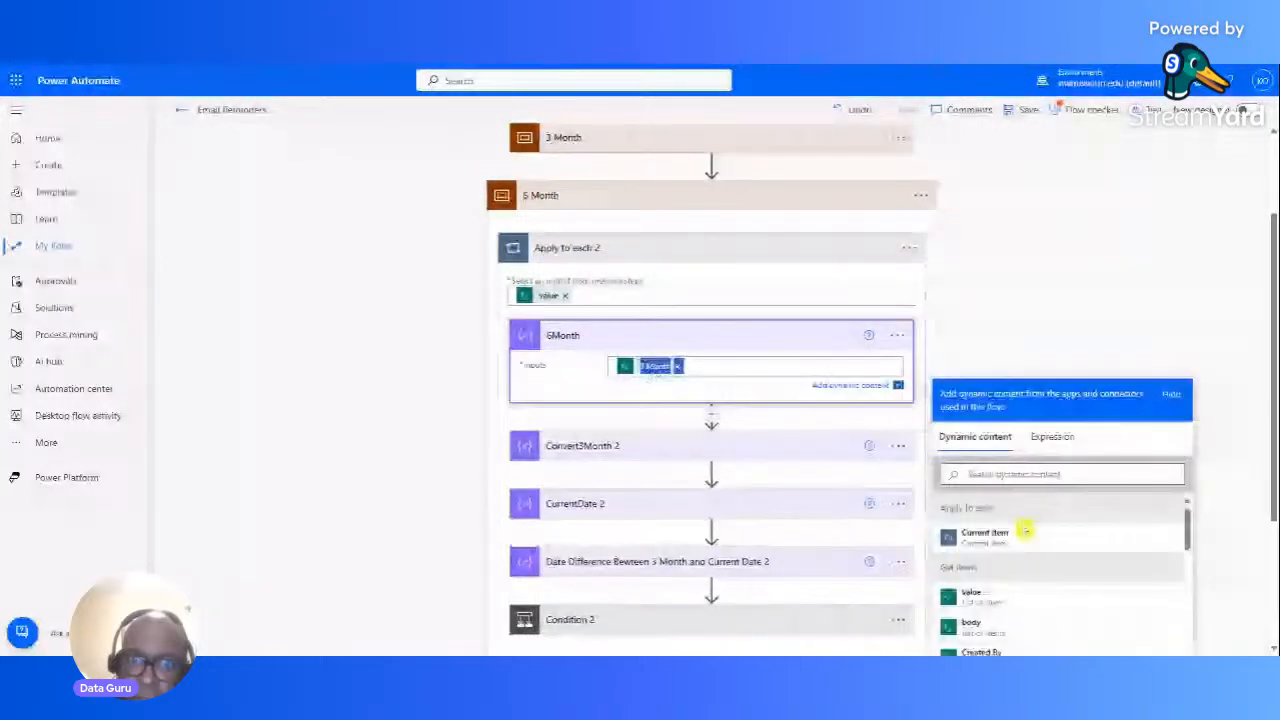
click(1240, 506)
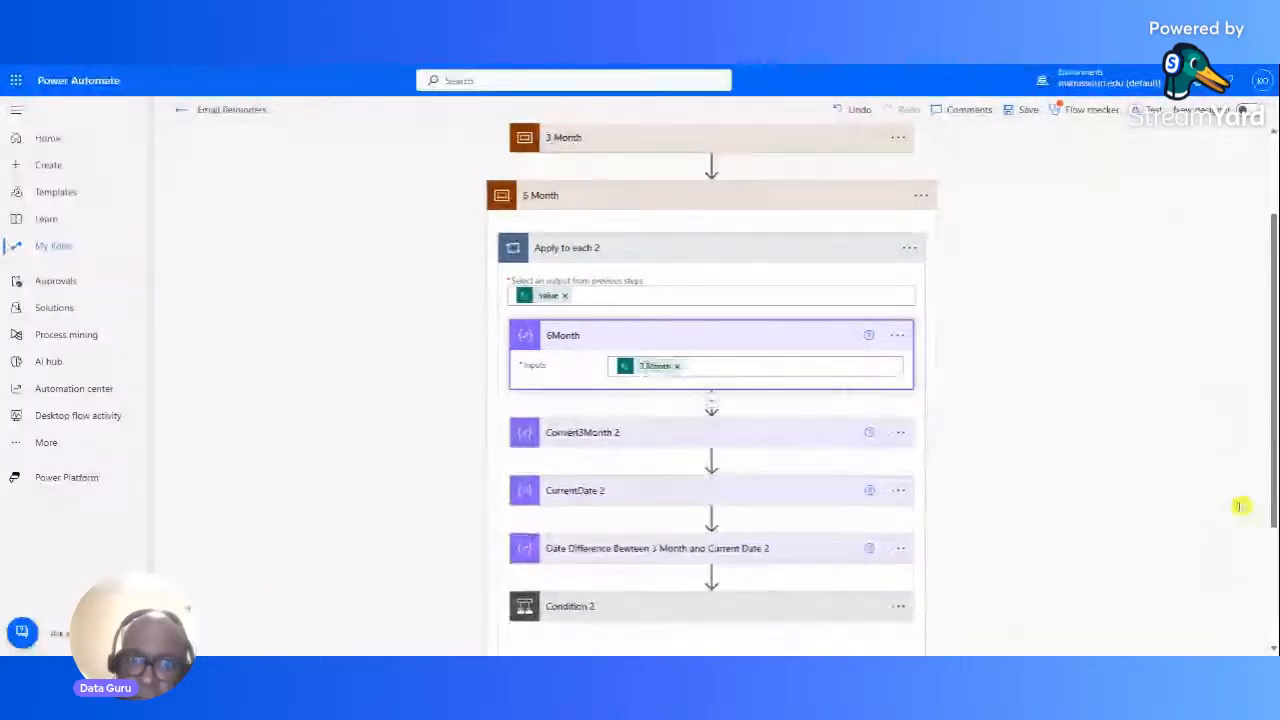
click(645, 371)
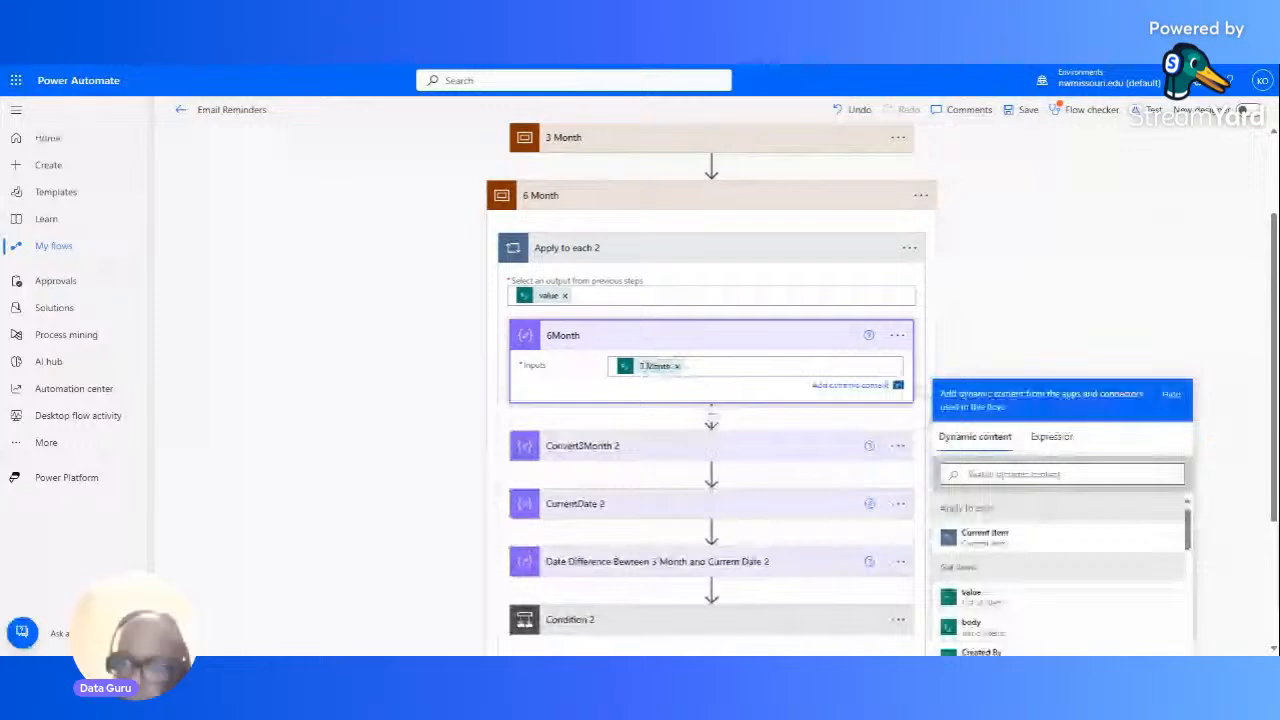
drag(1188, 522, 1188, 572)
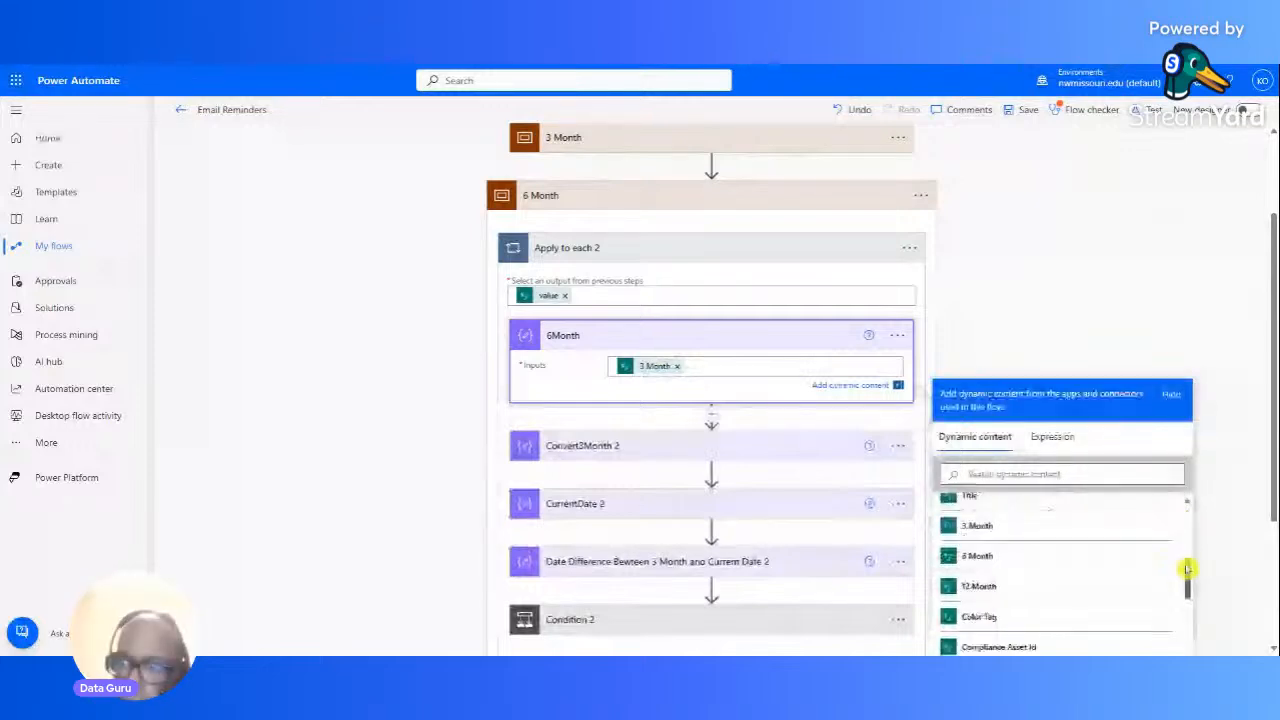
click(1024, 566)
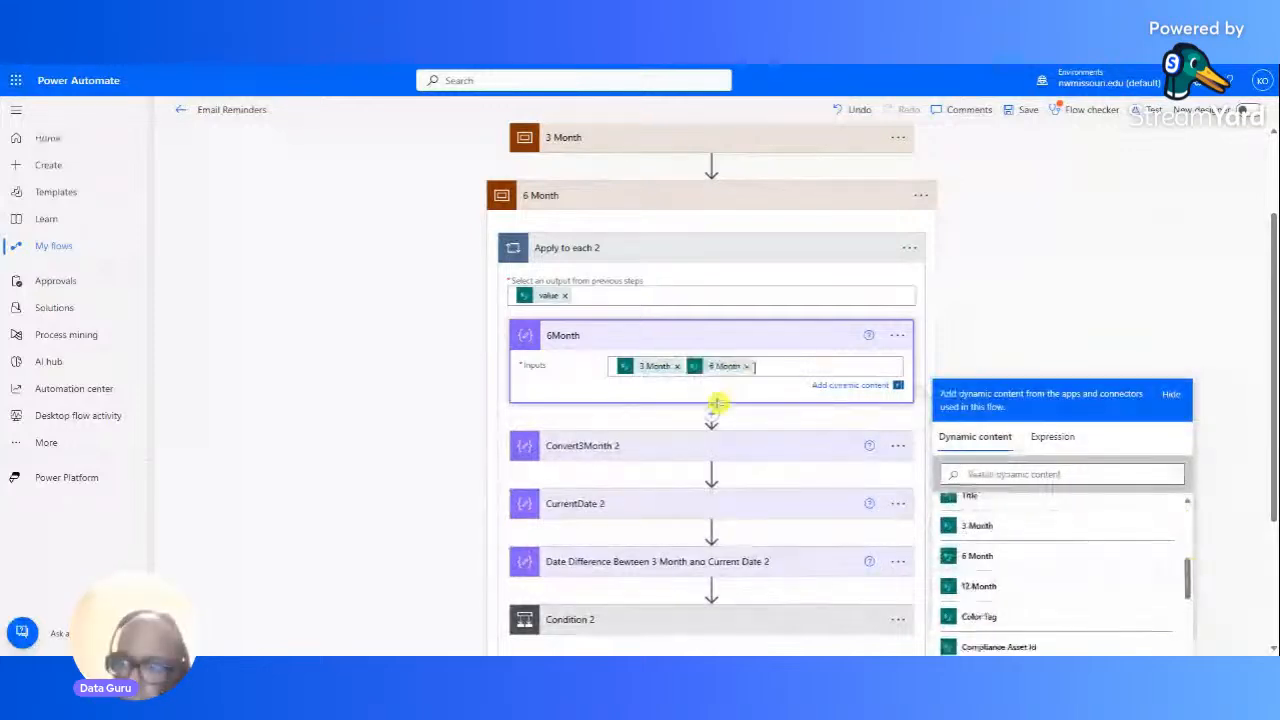
click(677, 366)
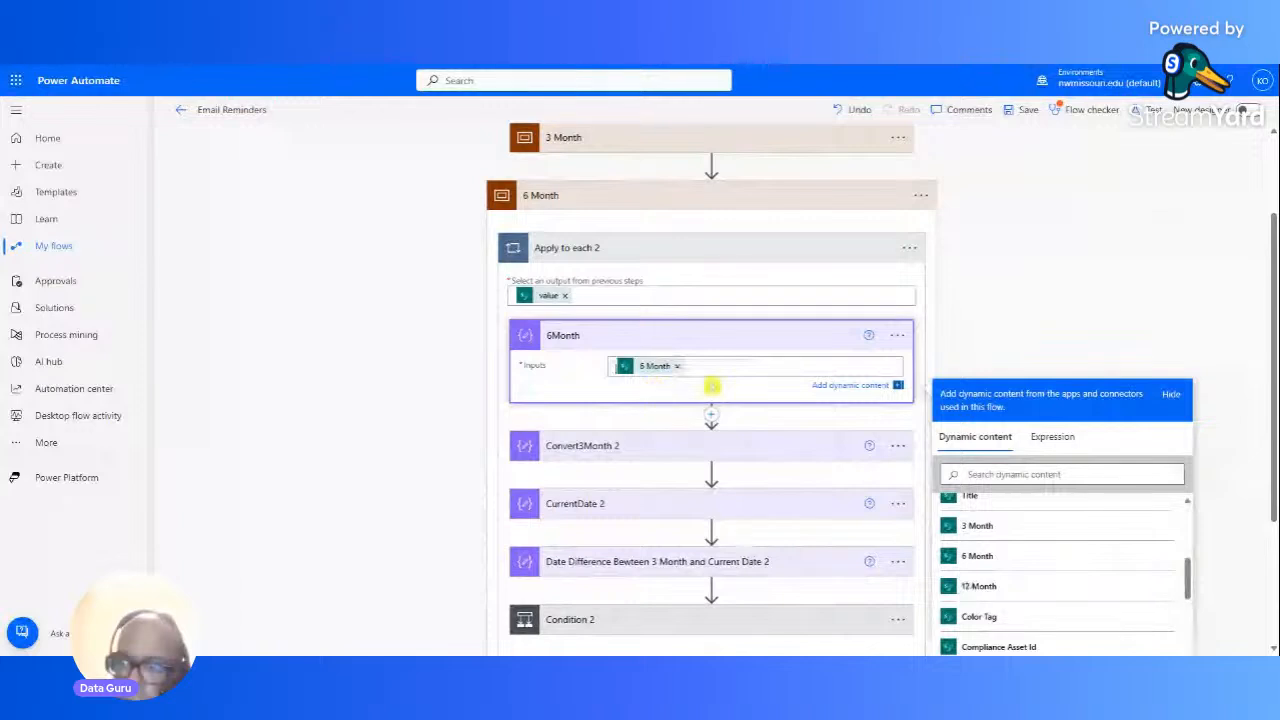
Step: Rename the "Convert3Month 2" action as "Convert6Month"
click(746, 446)
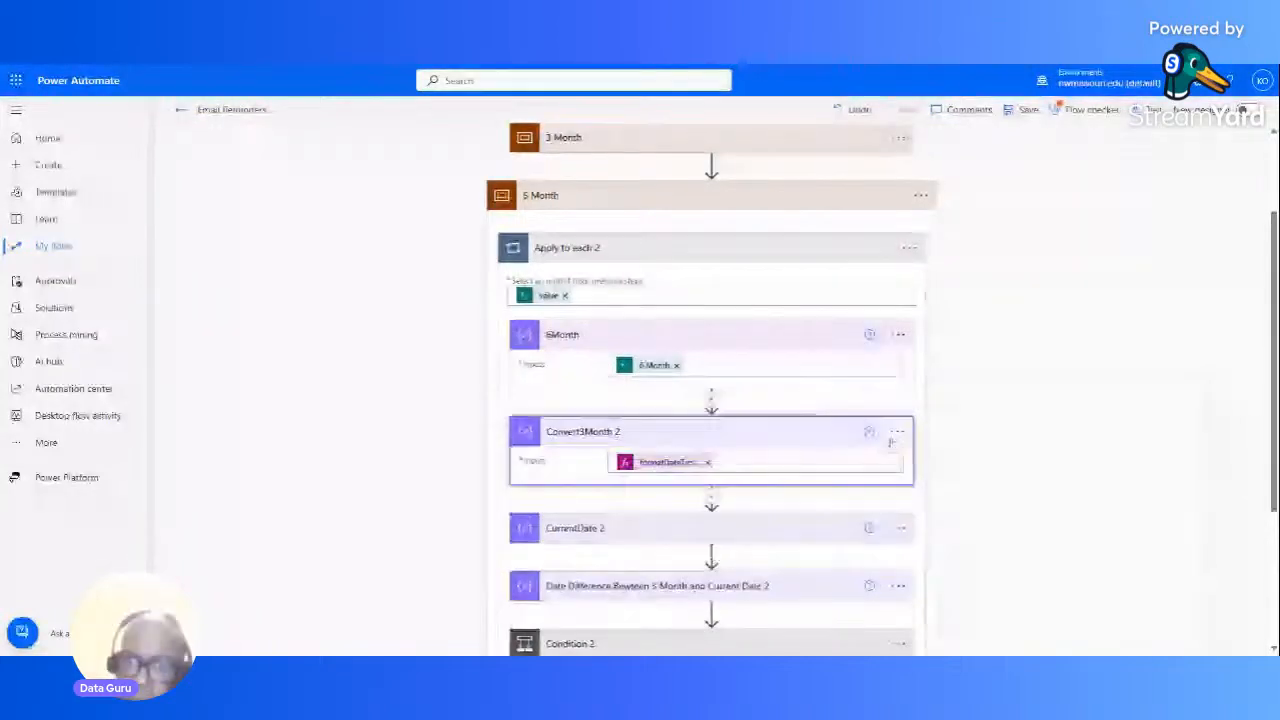
click(897, 432)
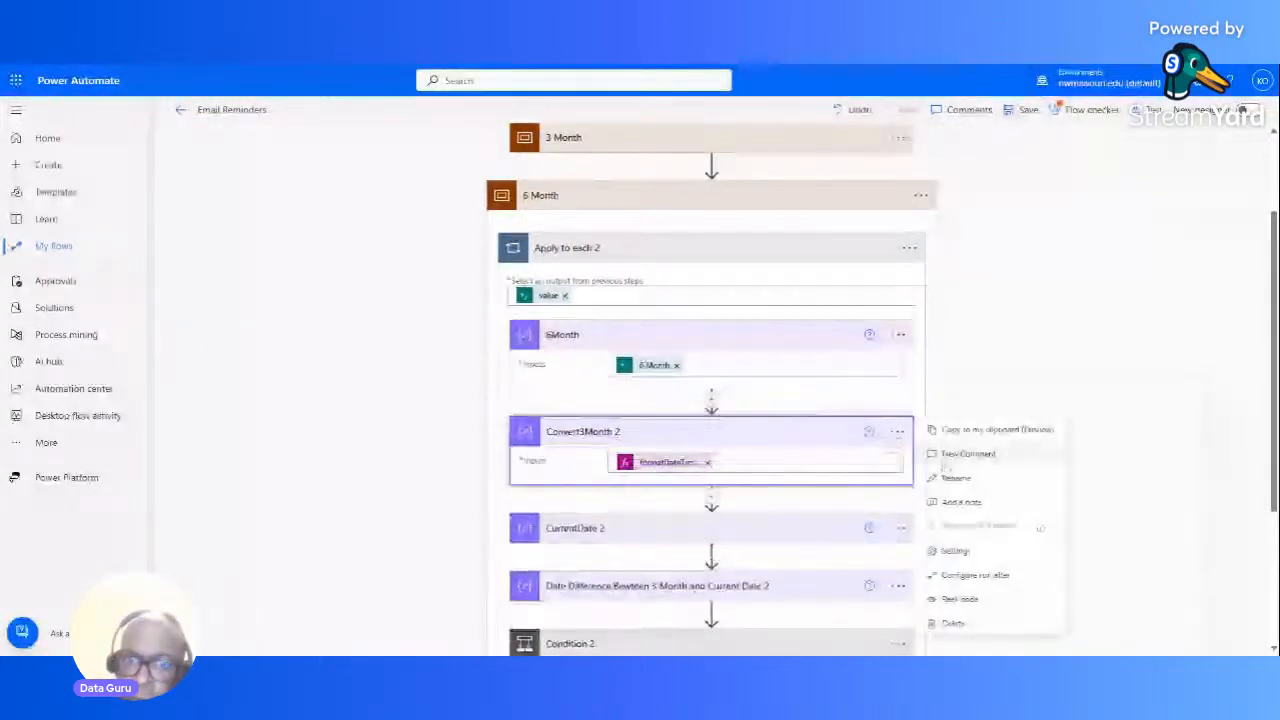
click(952, 477)
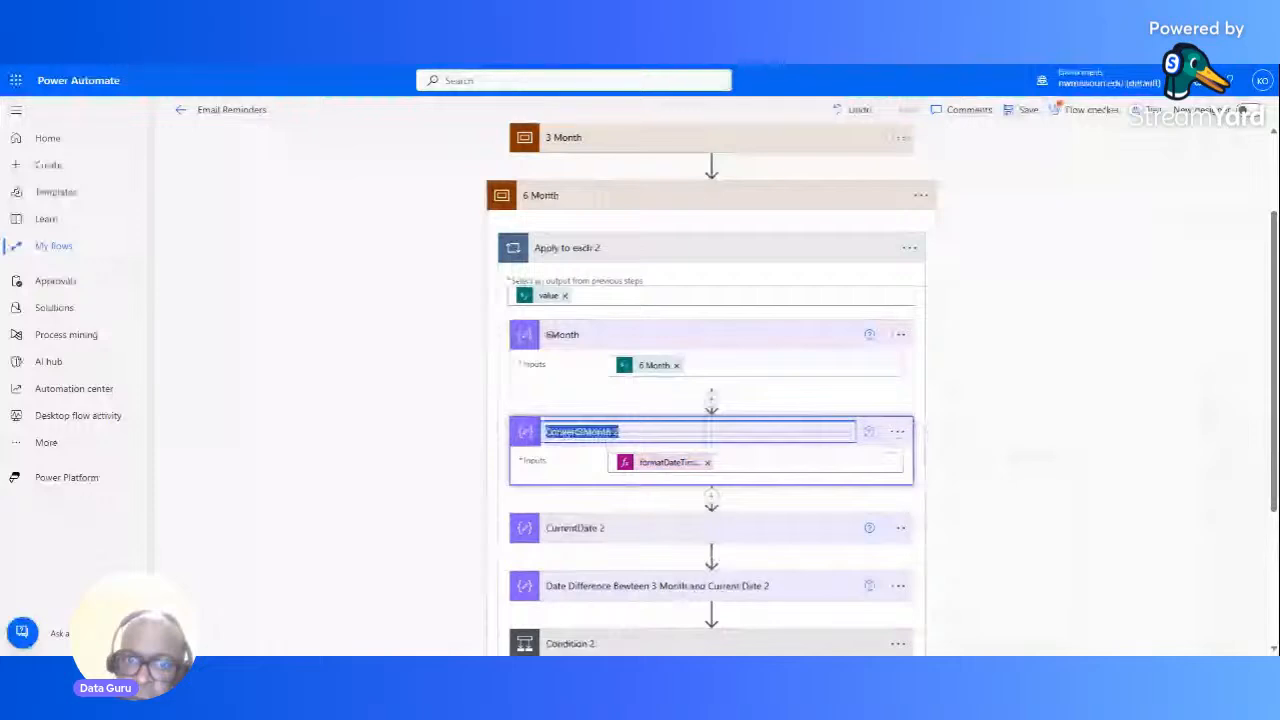
drag(583, 433, 520, 445)
text(6)
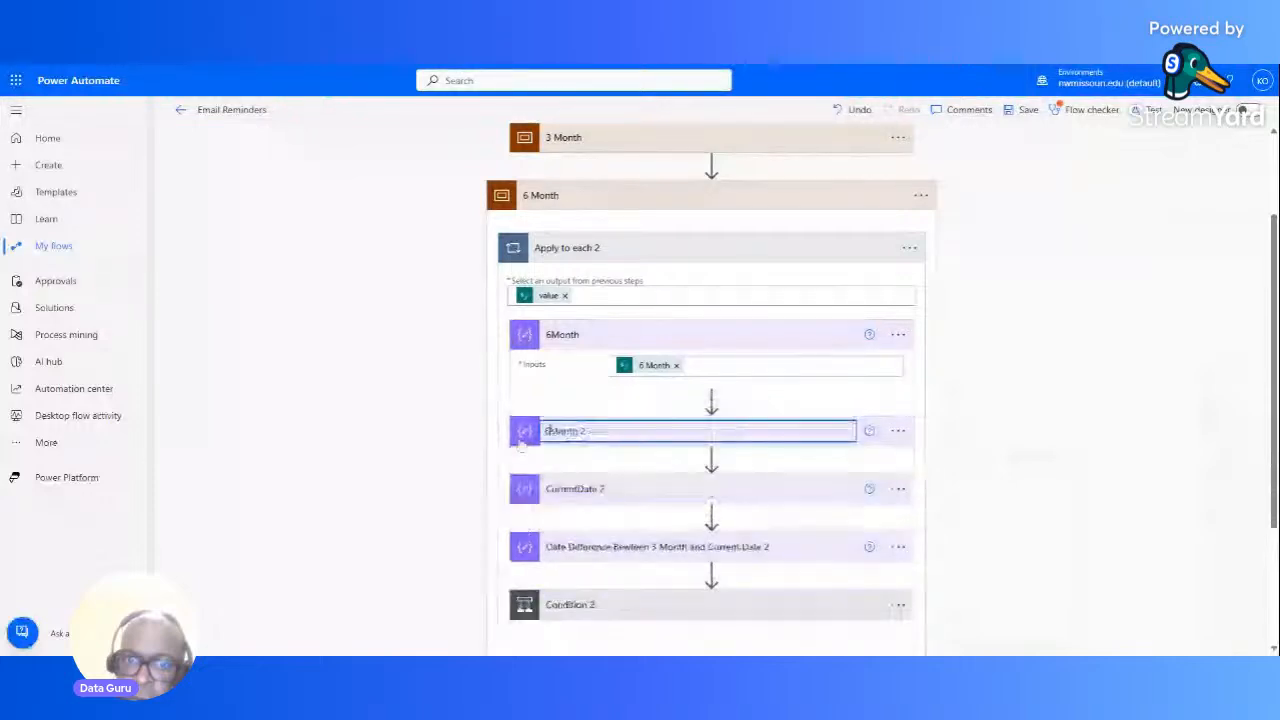
key(ctrl+z)
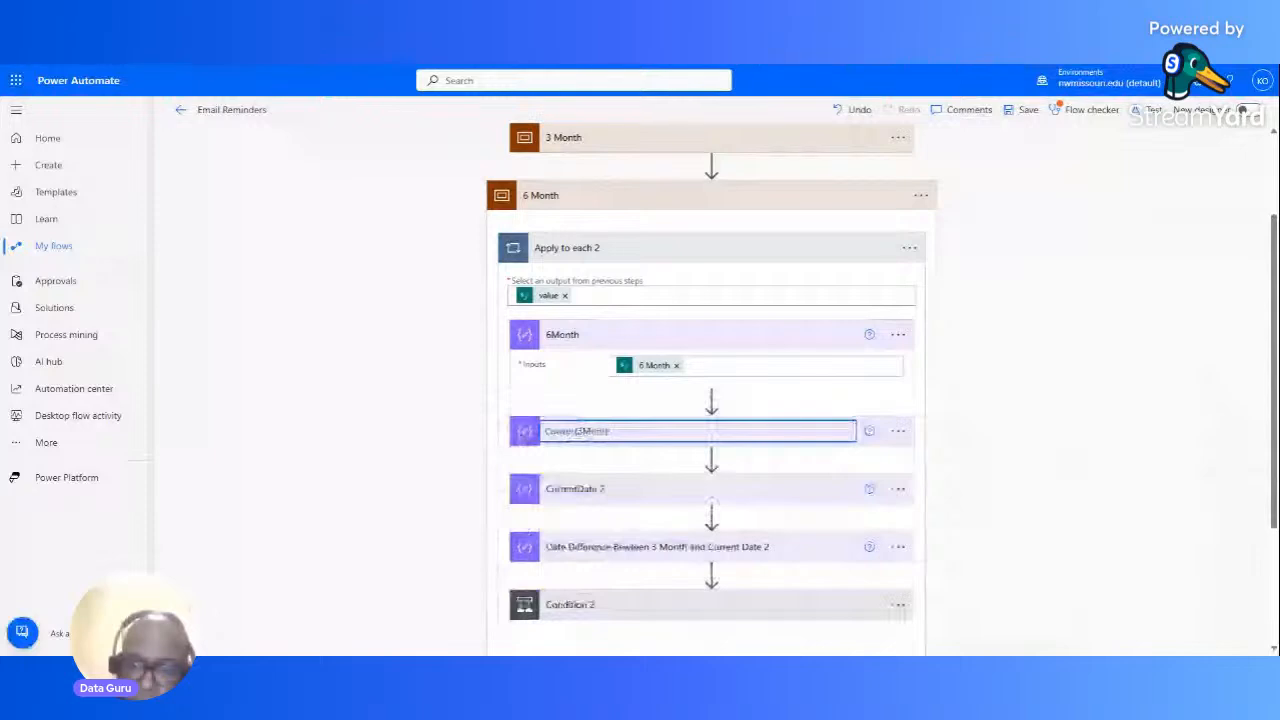
key(BackSpace)
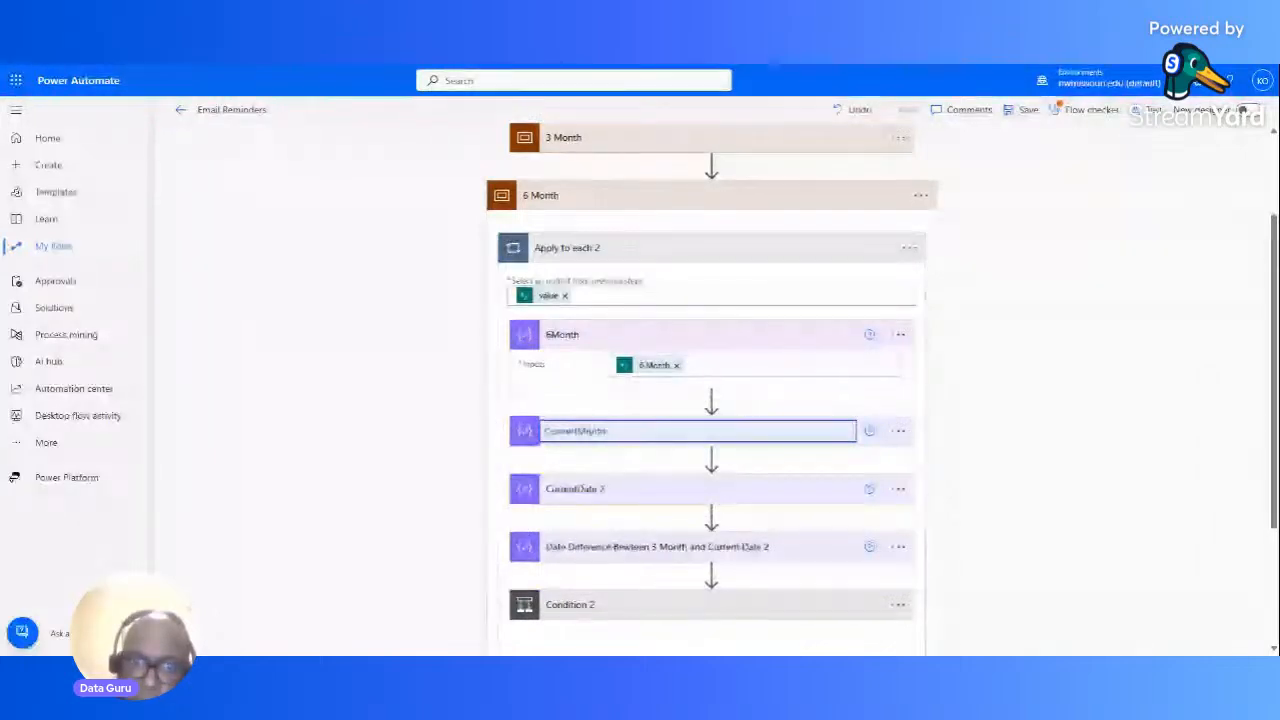
text(6)
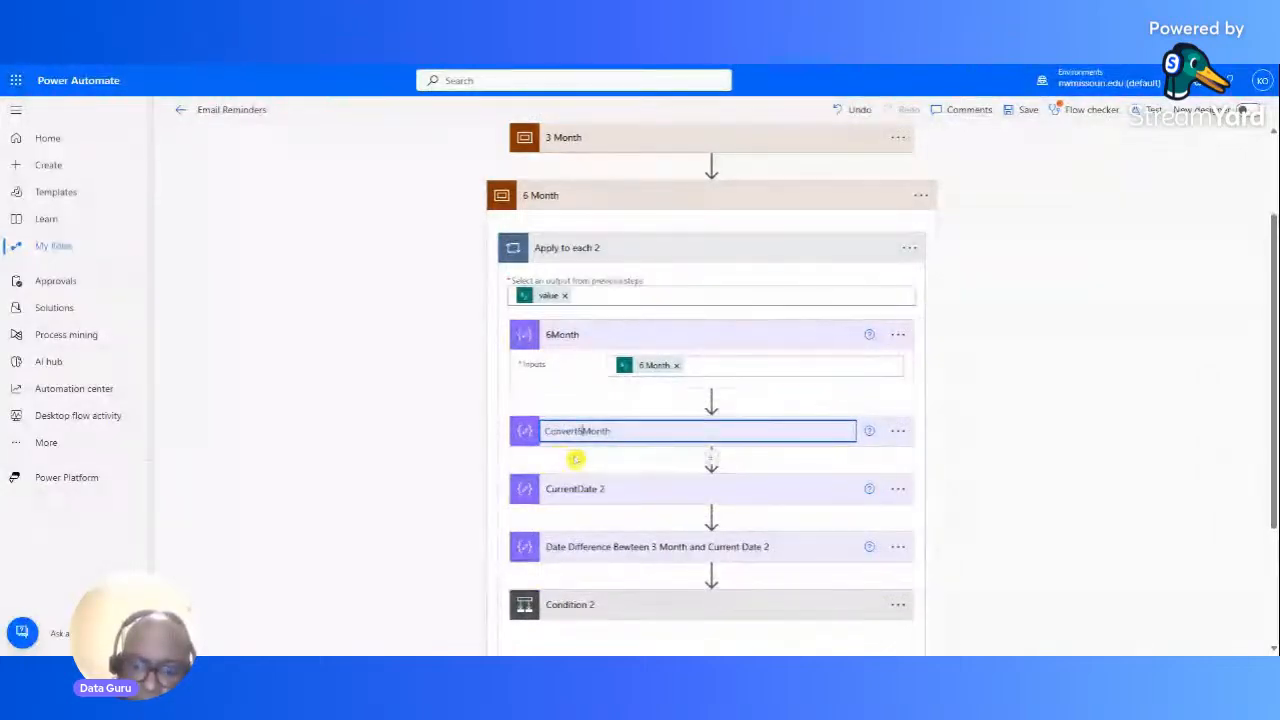
key(Return)
Step: Change the Convert6Month input expression to formatDateTime(outputs('6Month'), 'MM-dd-yyyy') and update it
click(608, 431)
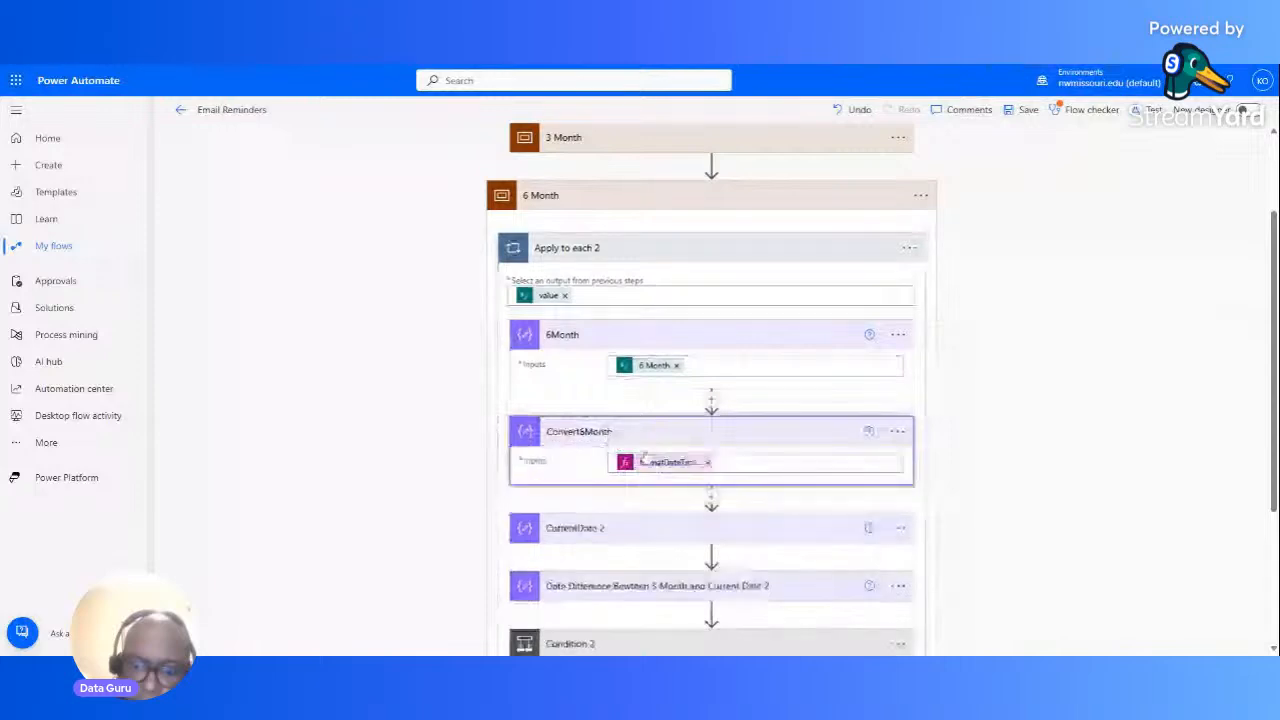
click(664, 462)
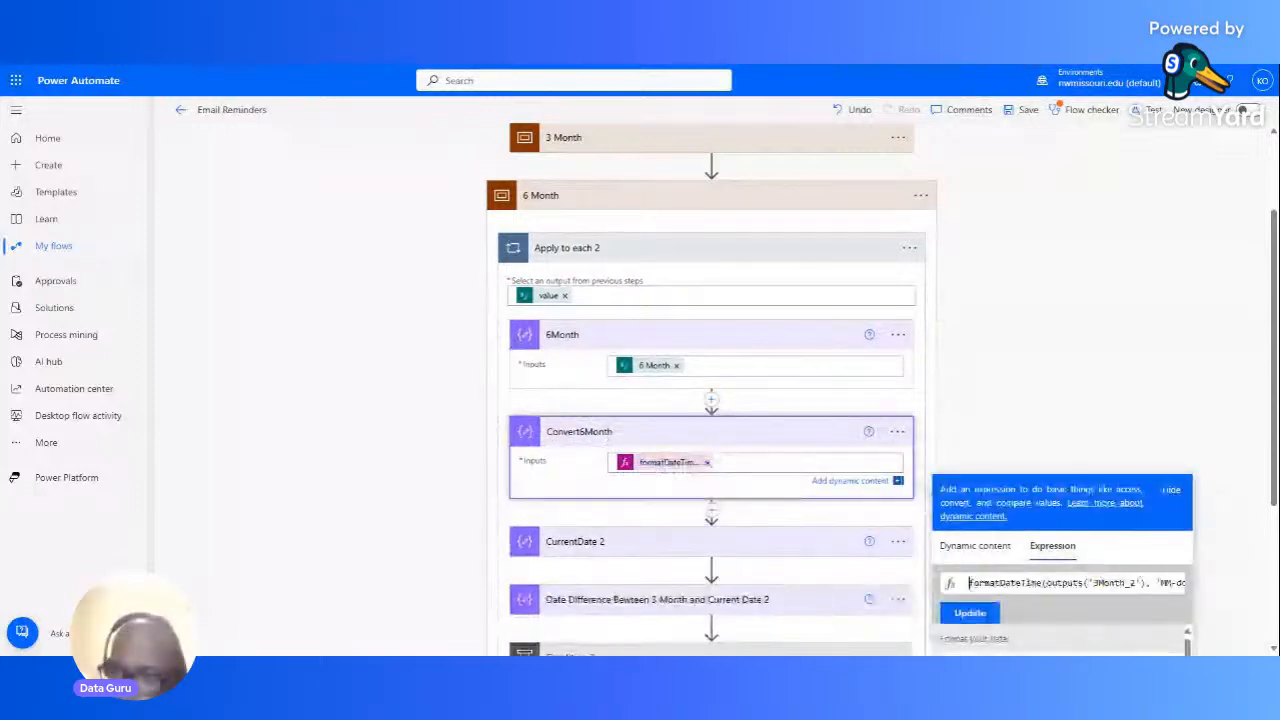
click(1136, 583)
key(BackSpace)
key(BackSpace)
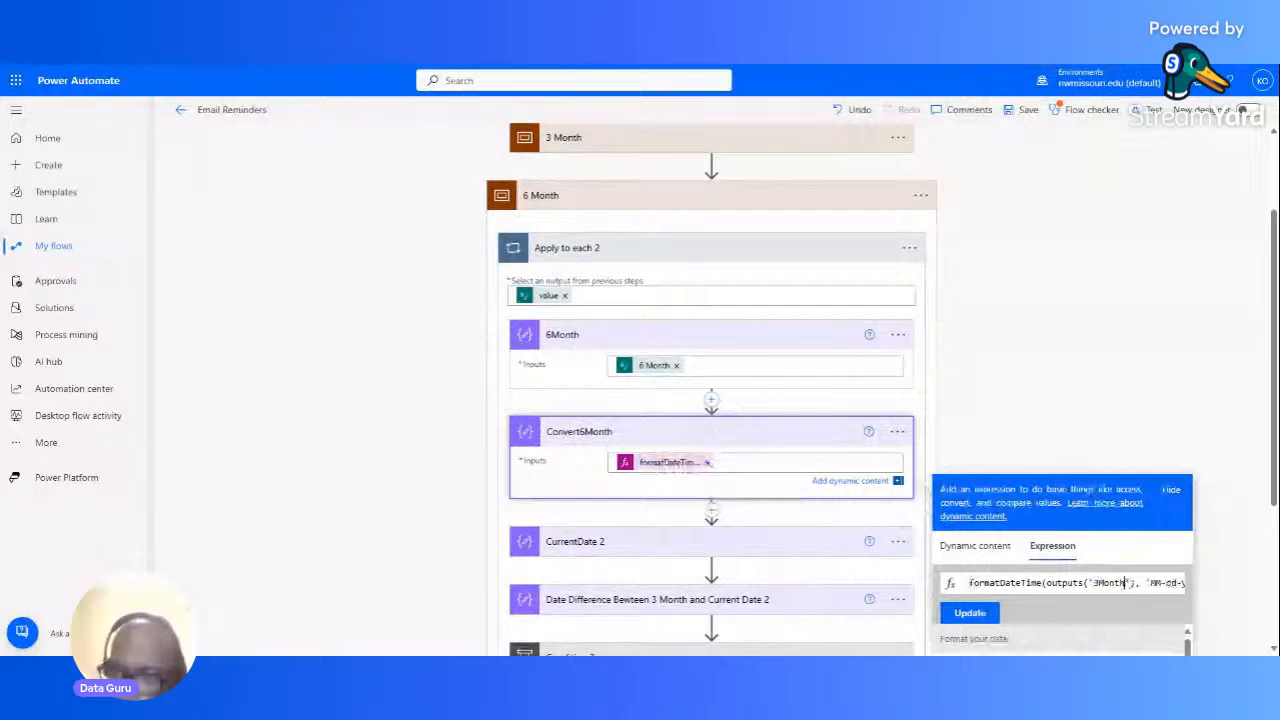
click(1099, 583)
key(BackSpace)
text(6)
click(1169, 583)
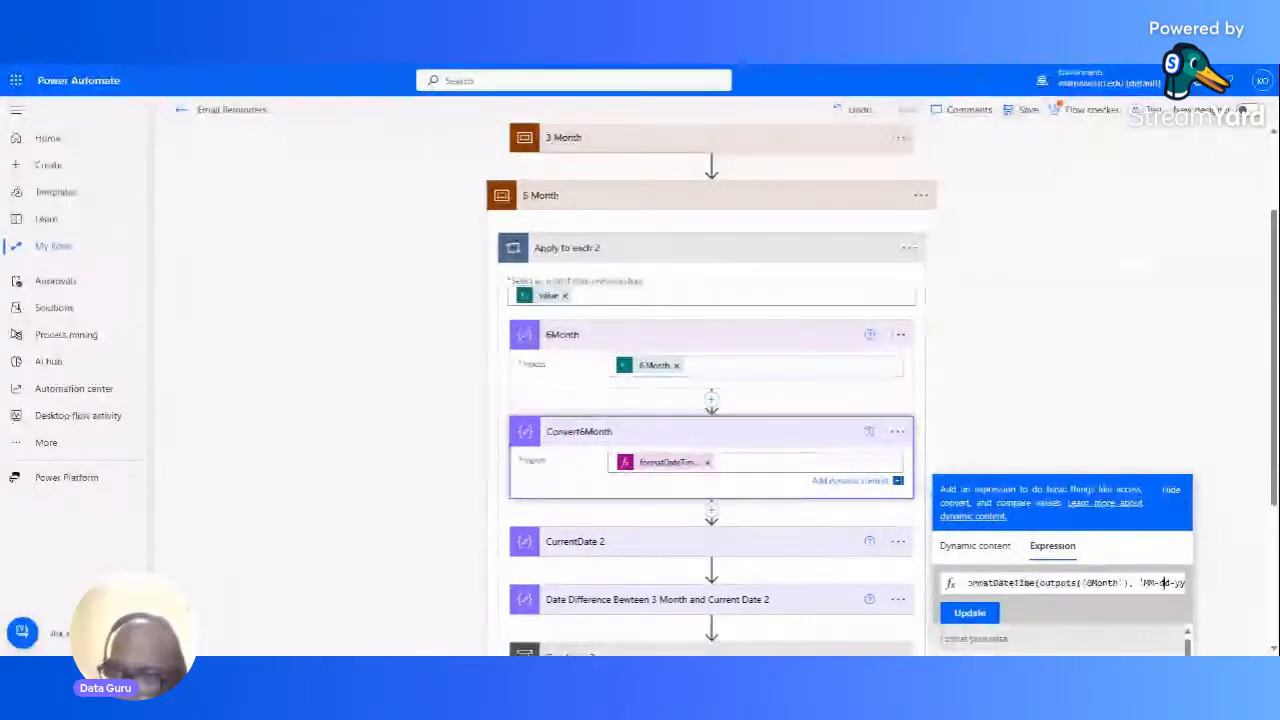
key(Right)
key(Right)
key(Right)
key(Right)
key(Right)
key(Right)
key(Right)
key(Right)
key(Left)
key(Left)
key(Left)
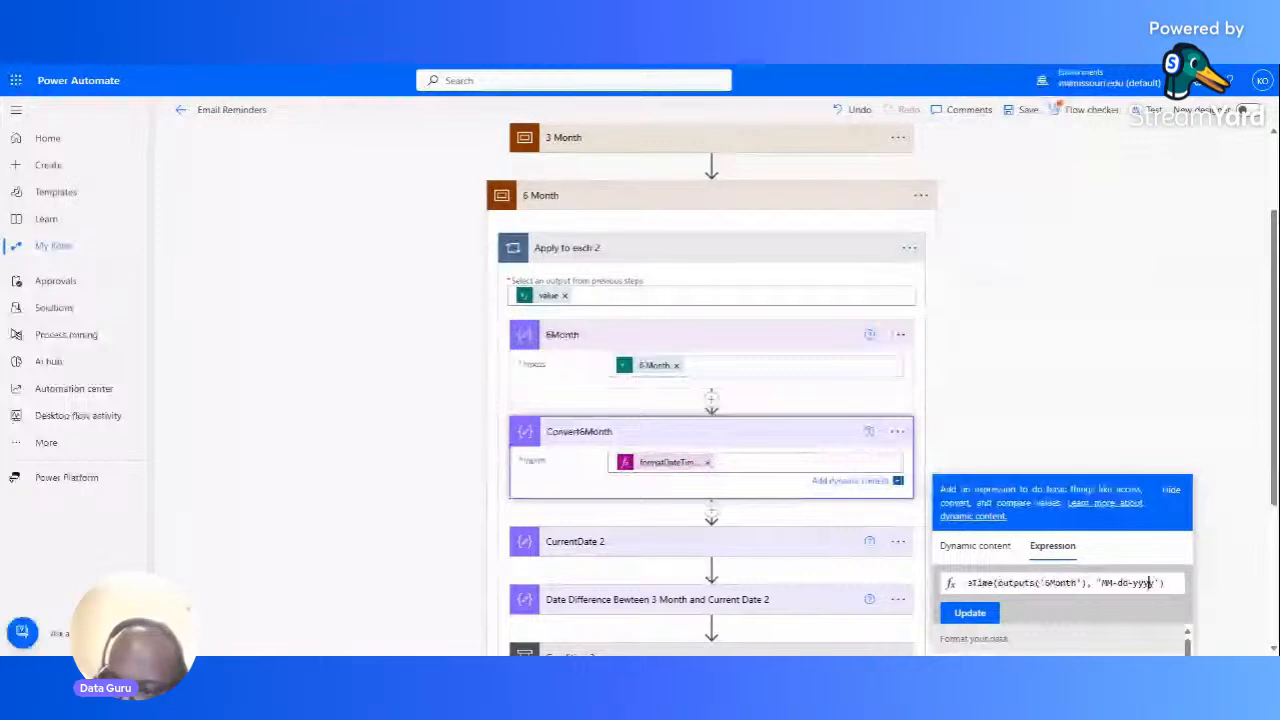
key(Left)
key(Left)
key(Left)
key(Left)
key(Left)
key(Left)
key(Left)
key(Left)
key(Left)
key(Left)
key(Left)
key(Left)
key(Left)
key(Left)
key(Left)
key(Left)
key(Left)
key(Left)
key(Left)
key(Left)
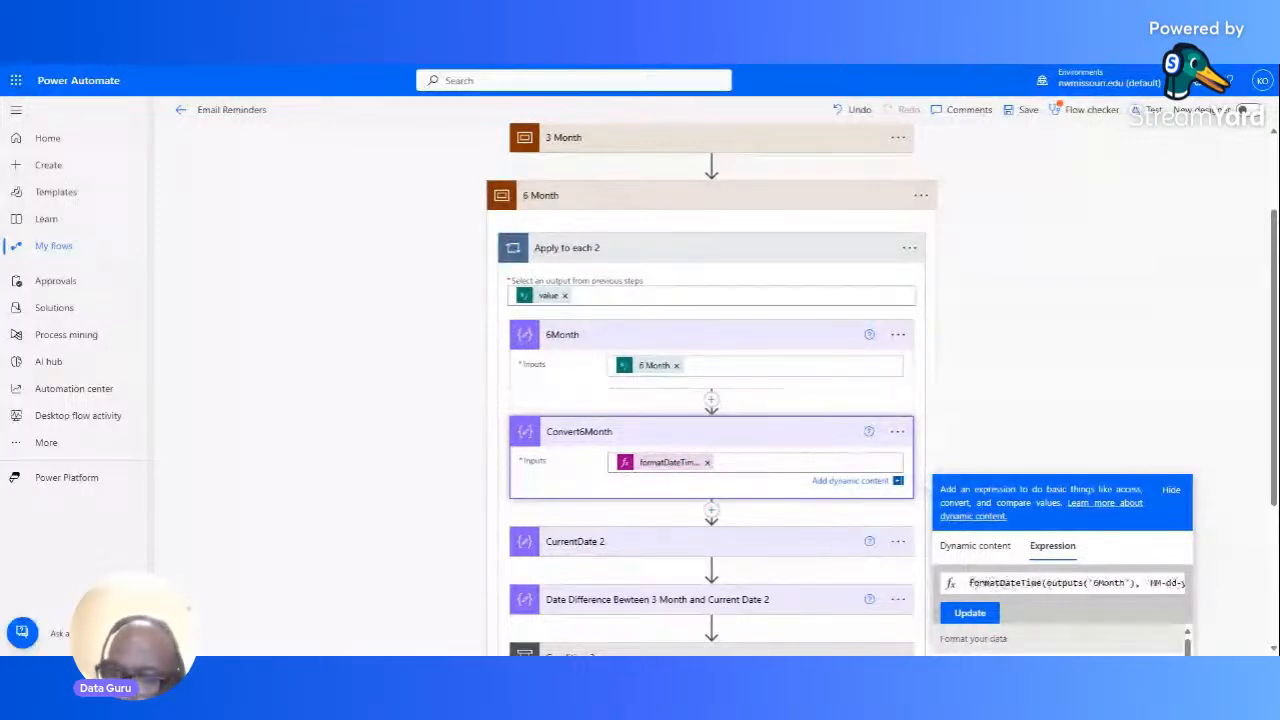
click(972, 614)
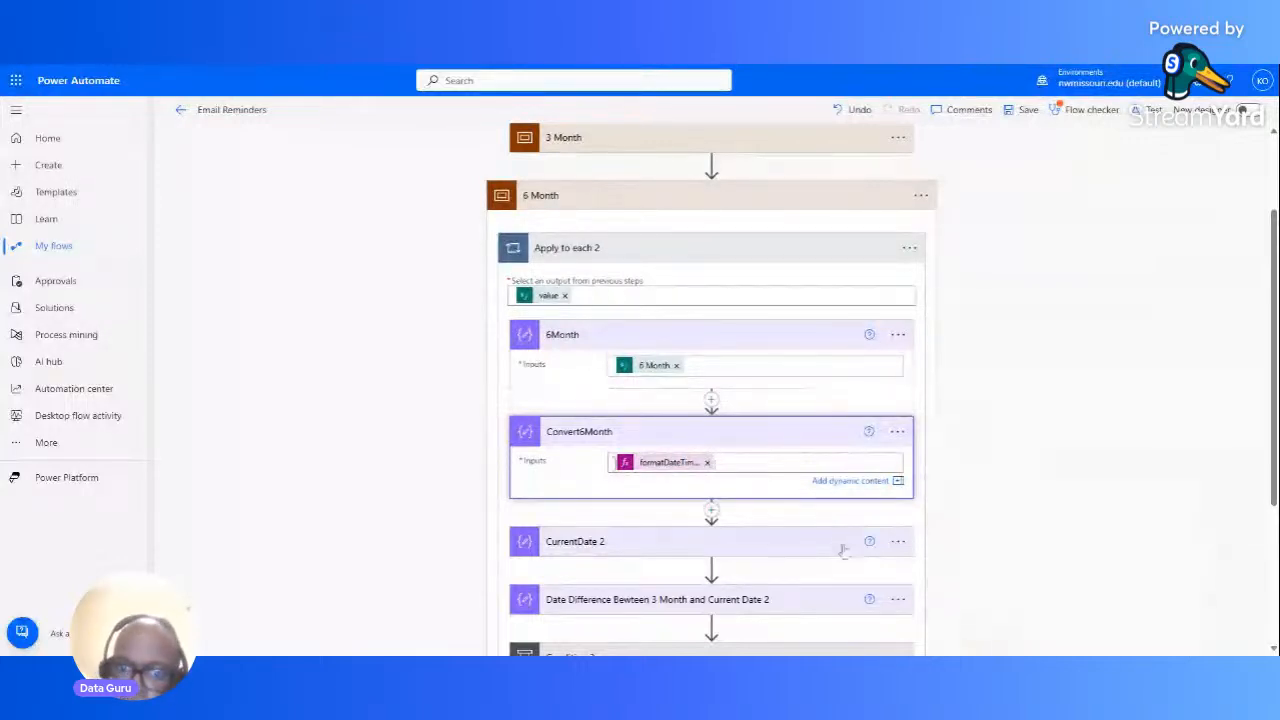
Step: Expand the CurrentDate 2 and Date Difference Bewteen 3 Month and Current Date 2 actions in the 6 Month scope
click(815, 540)
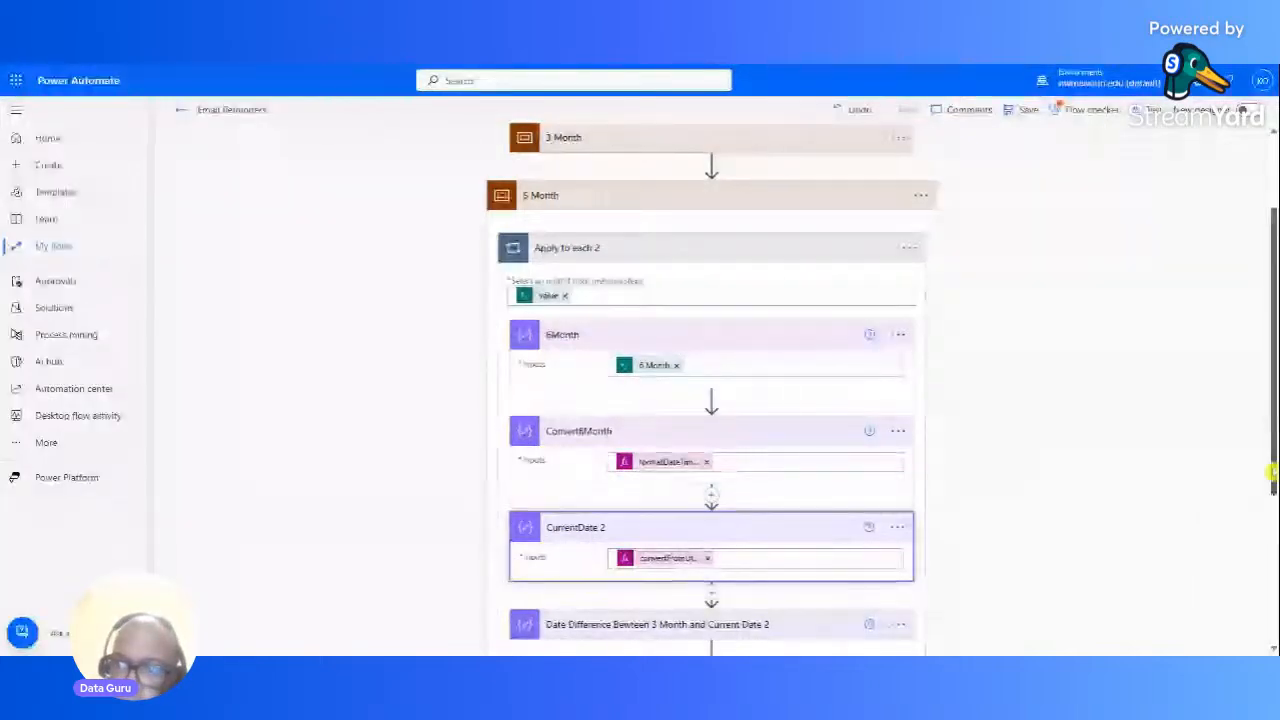
click(1203, 510)
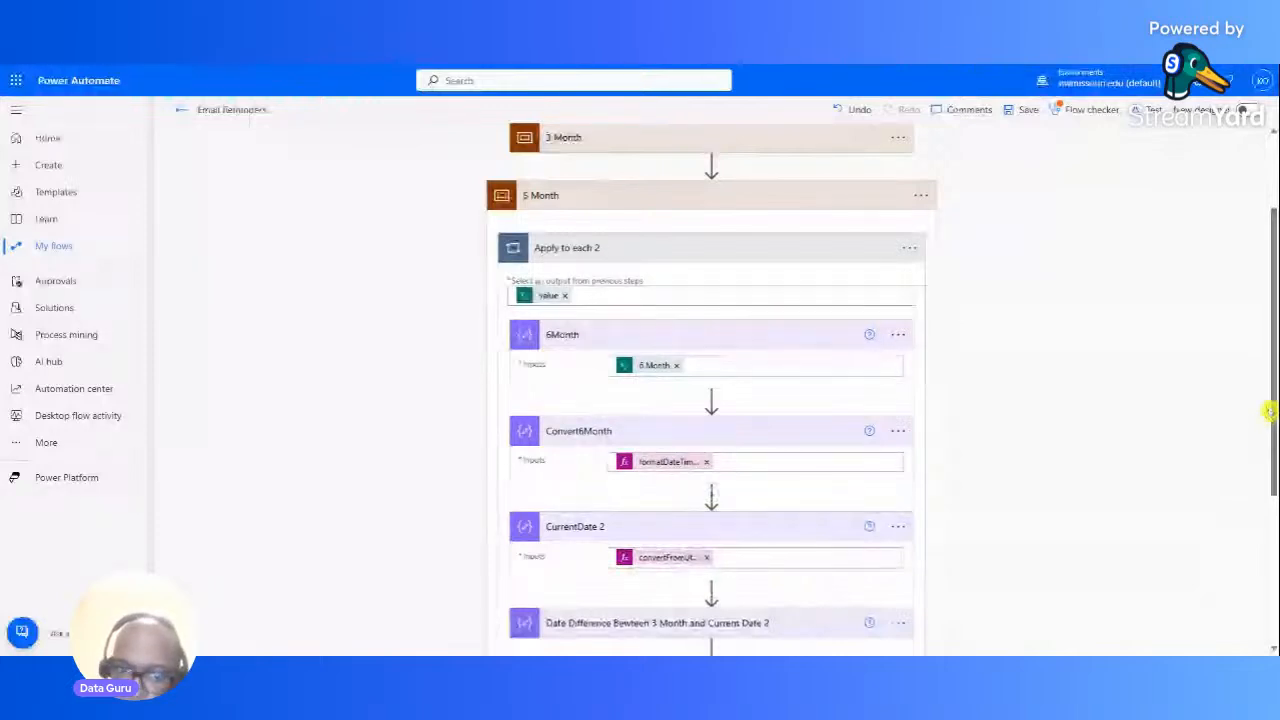
click(899, 624)
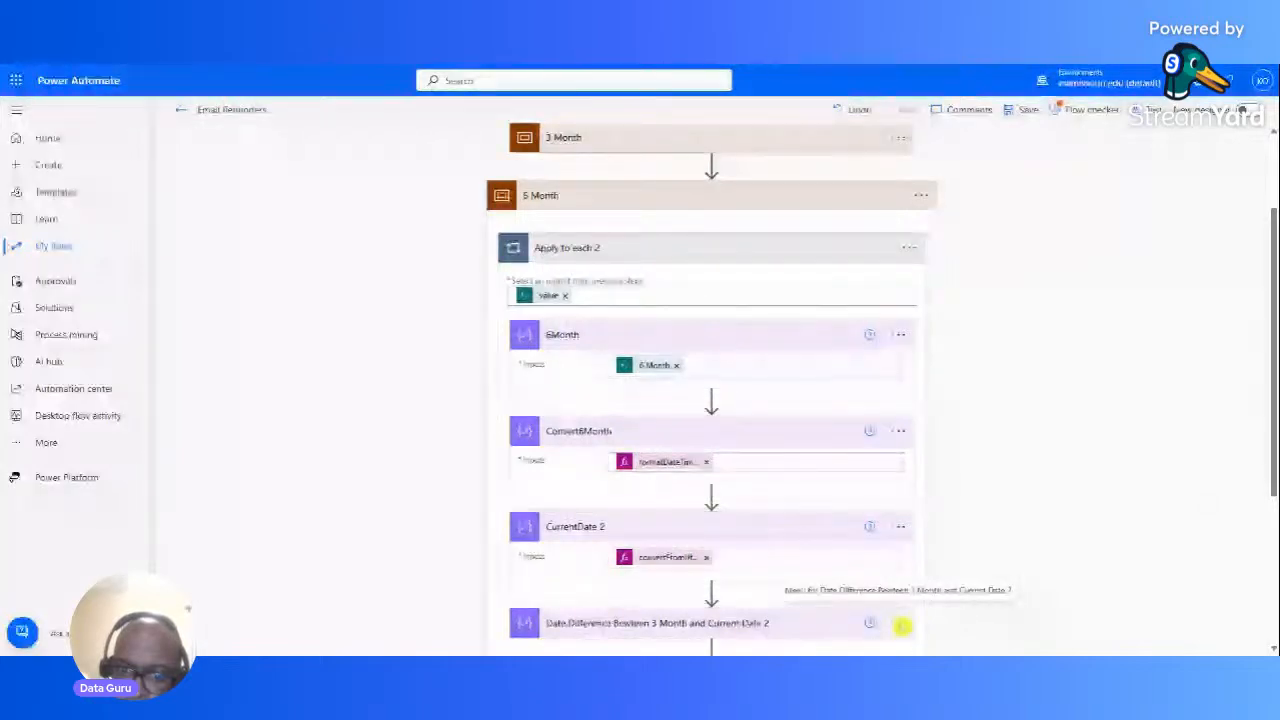
click(846, 622)
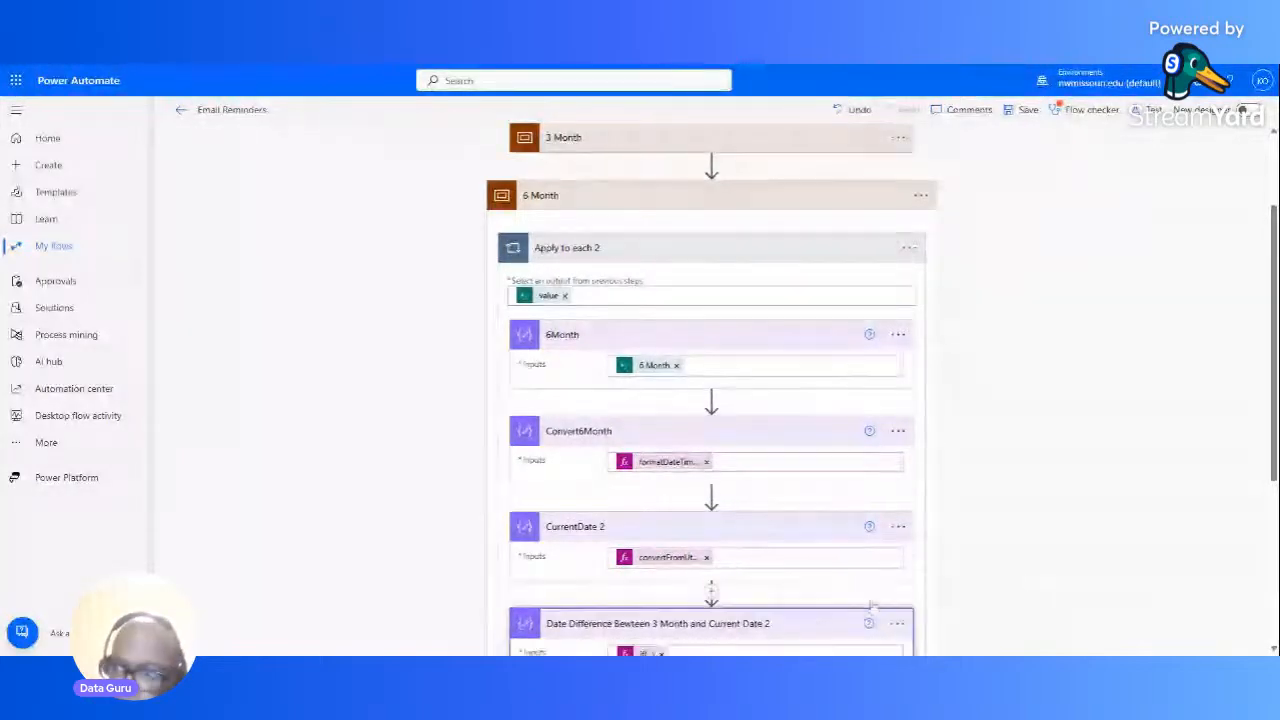
drag(1274, 455, 1272, 600)
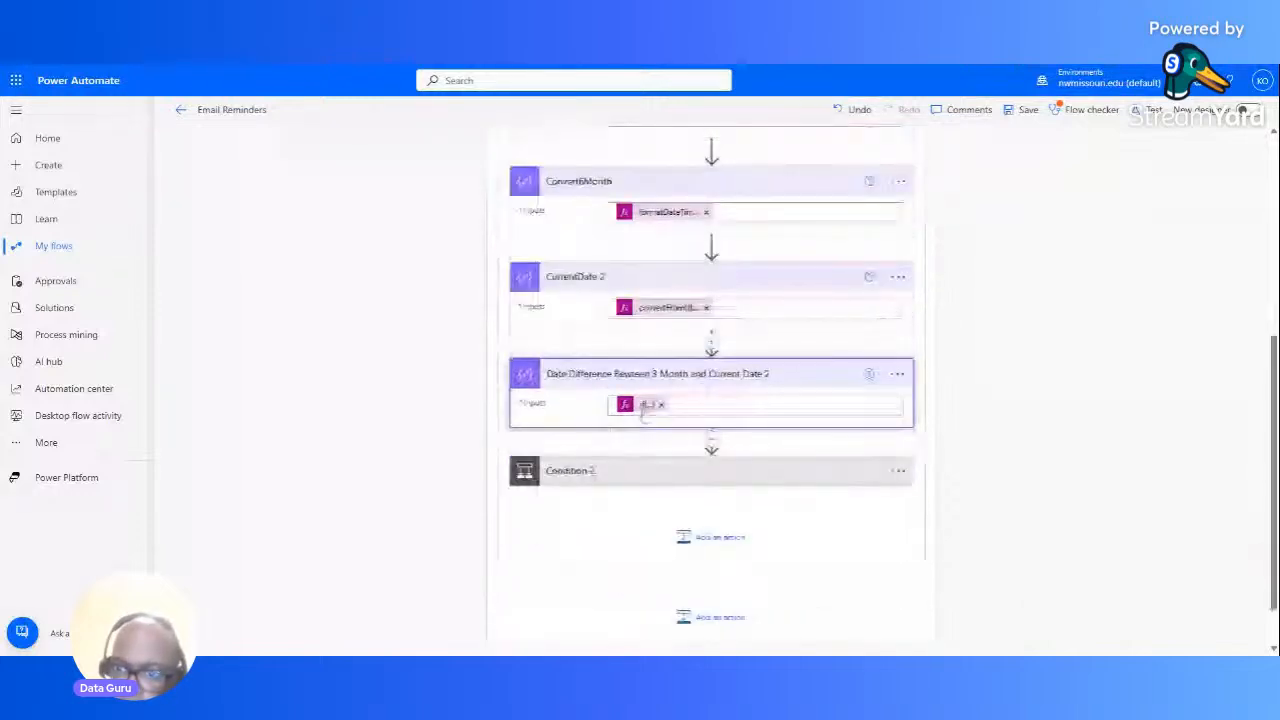
Step: In the second date difference action's if expression, change the reference compared with CurrentDate_2 inside equals to outputs('Convert6Month')
click(648, 405)
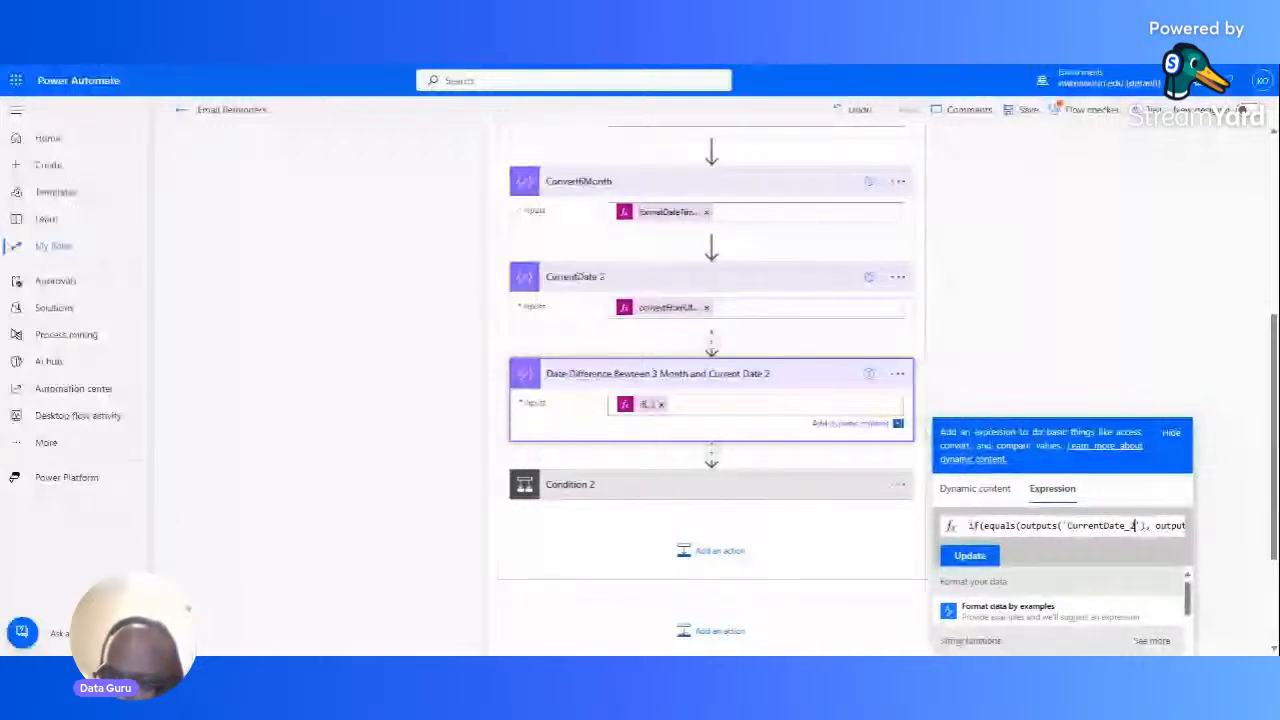
key(Right)
key(Right)
key(Right)
key(Right)
key(Right)
key(Right)
key(Right)
key(Right)
key(Right)
key(Right)
key(Right)
key(Right)
key(Right)
key(Right)
key(Right)
key(Right)
key(Right)
key(Right)
key(Right)
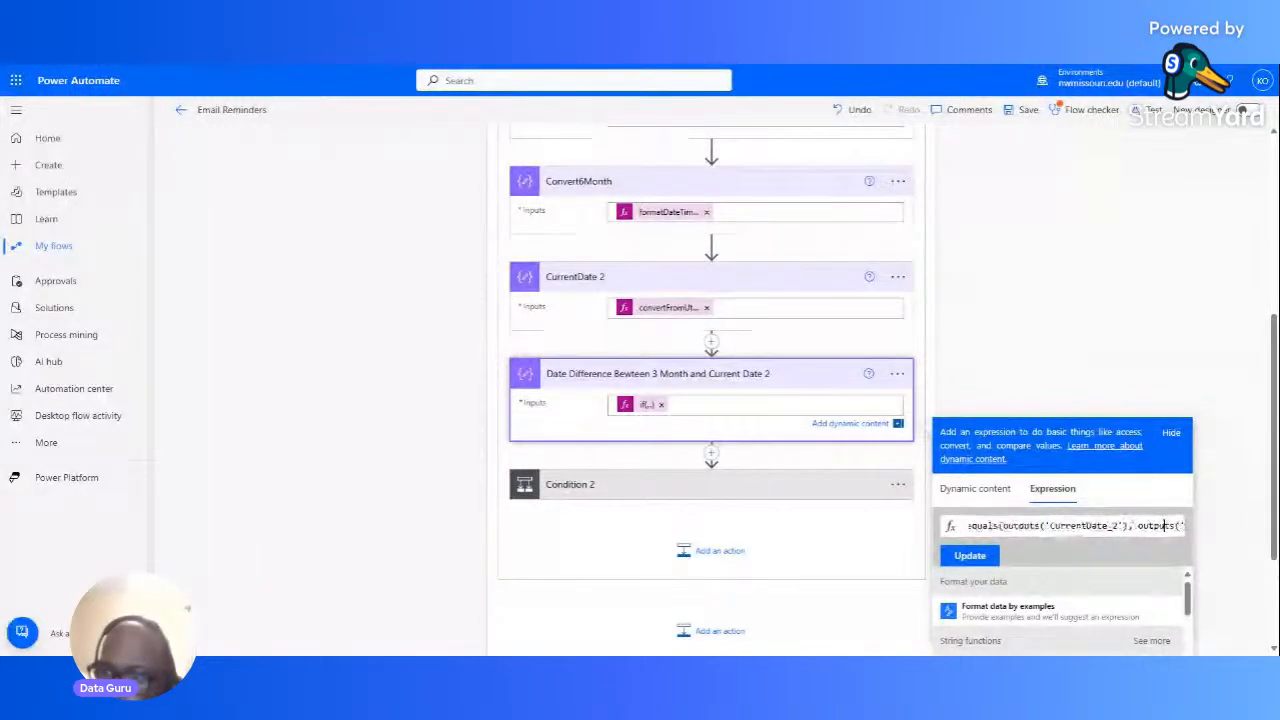
key(Right)
key(Right)
key(Right)
key(Right)
key(Right)
key(Right)
key(Right)
key(Right)
key(Right)
key(Right)
key(Right)
key(Right)
key(Right)
key(Right)
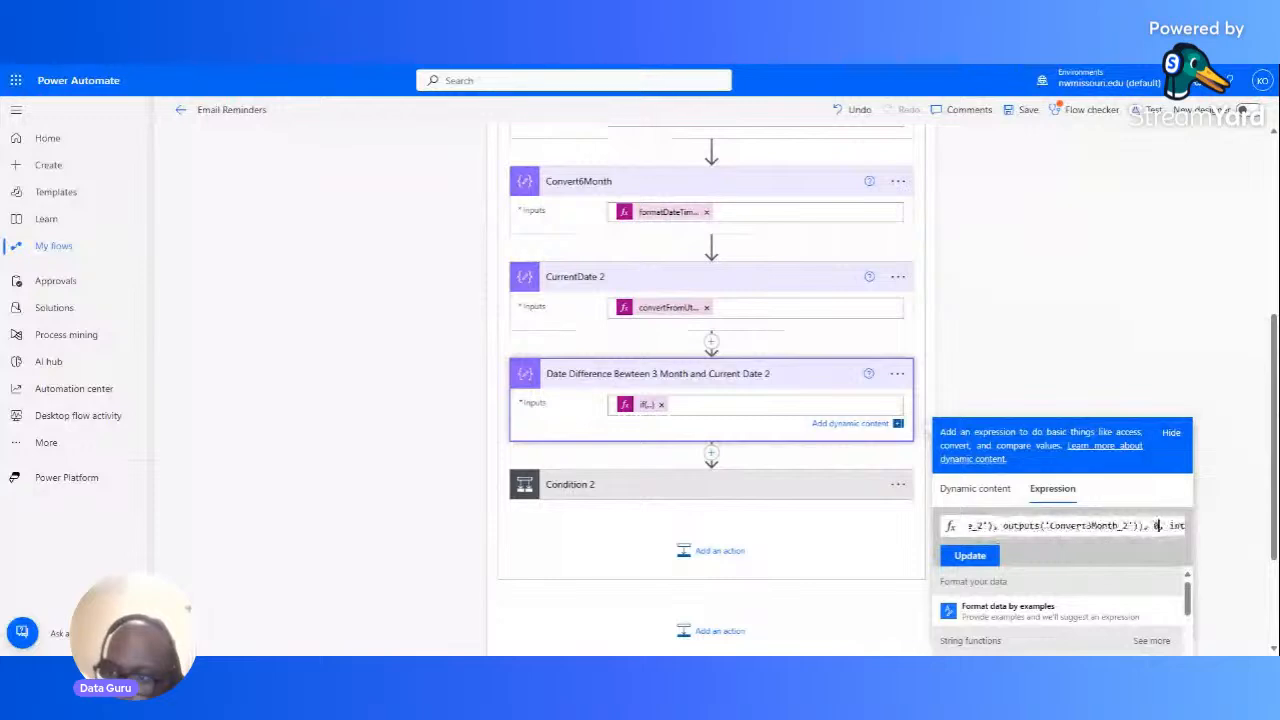
key(Left)
key(Left)
key(Left)
key(Left)
key(Left)
key(Left)
key(BackSpace)
key(BackSpace)
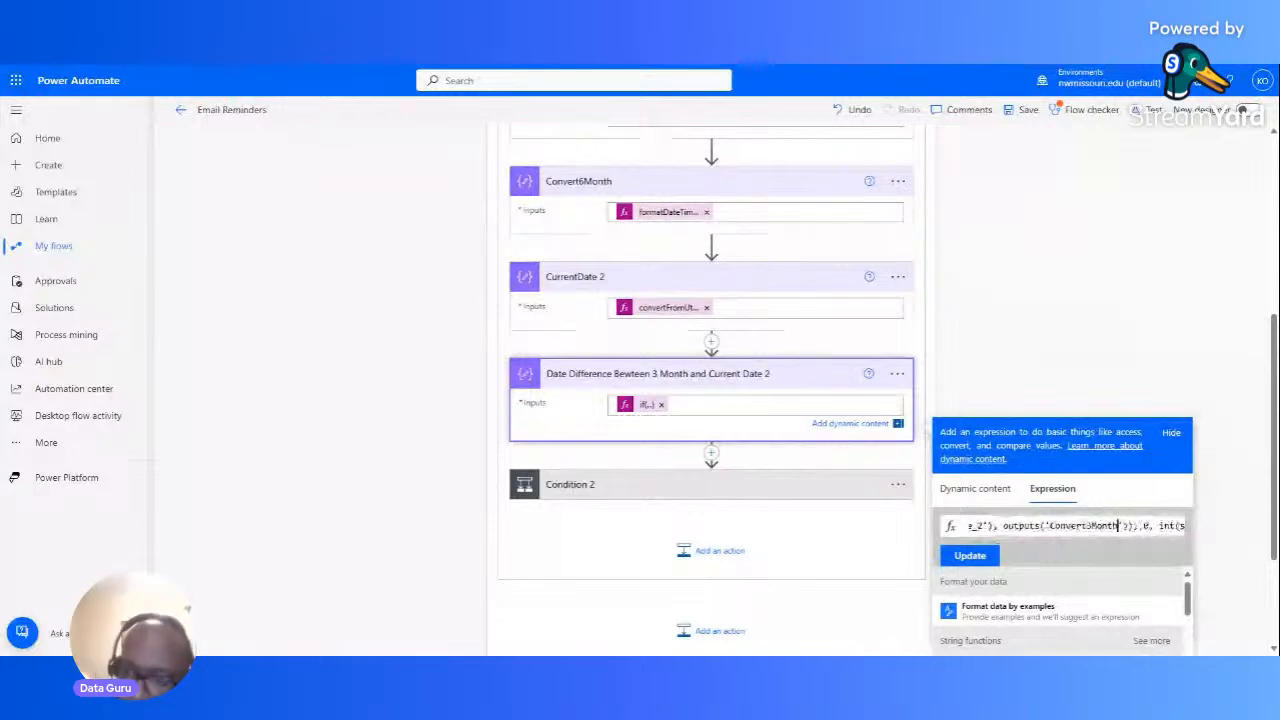
key(Left)
key(Left)
key(Left)
key(Left)
key(Left)
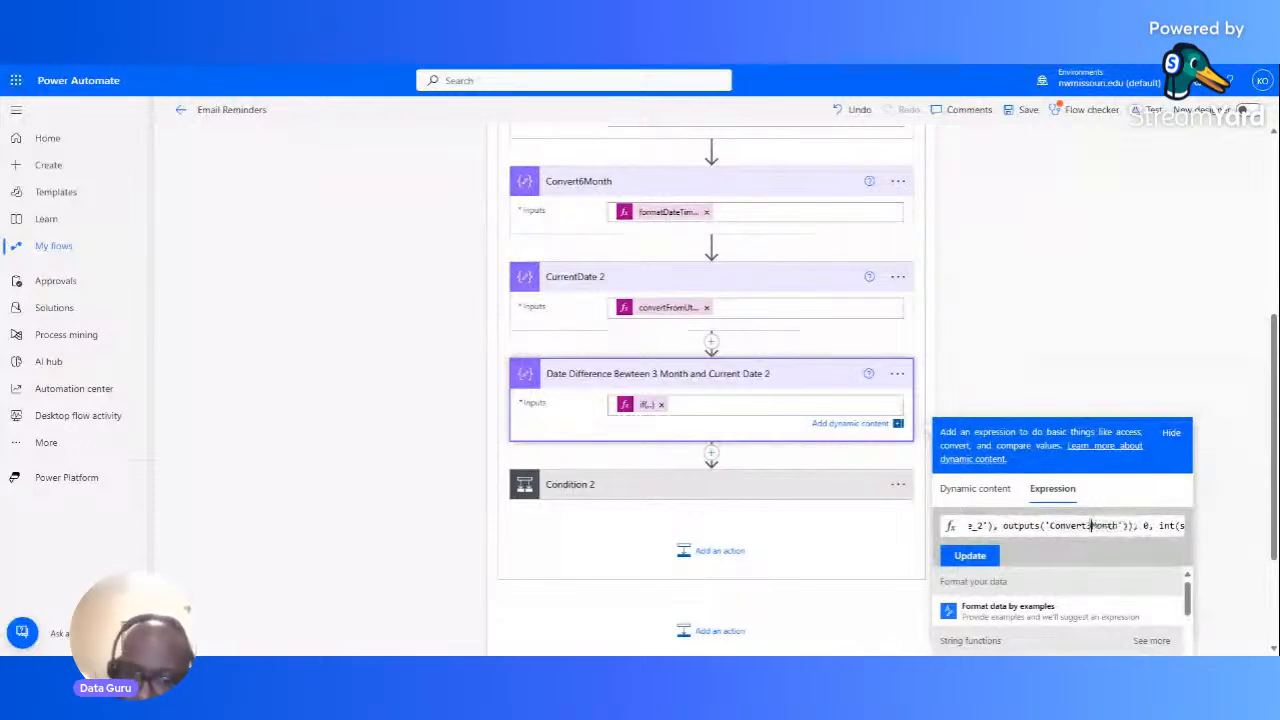
key(BackSpace)
text(6)
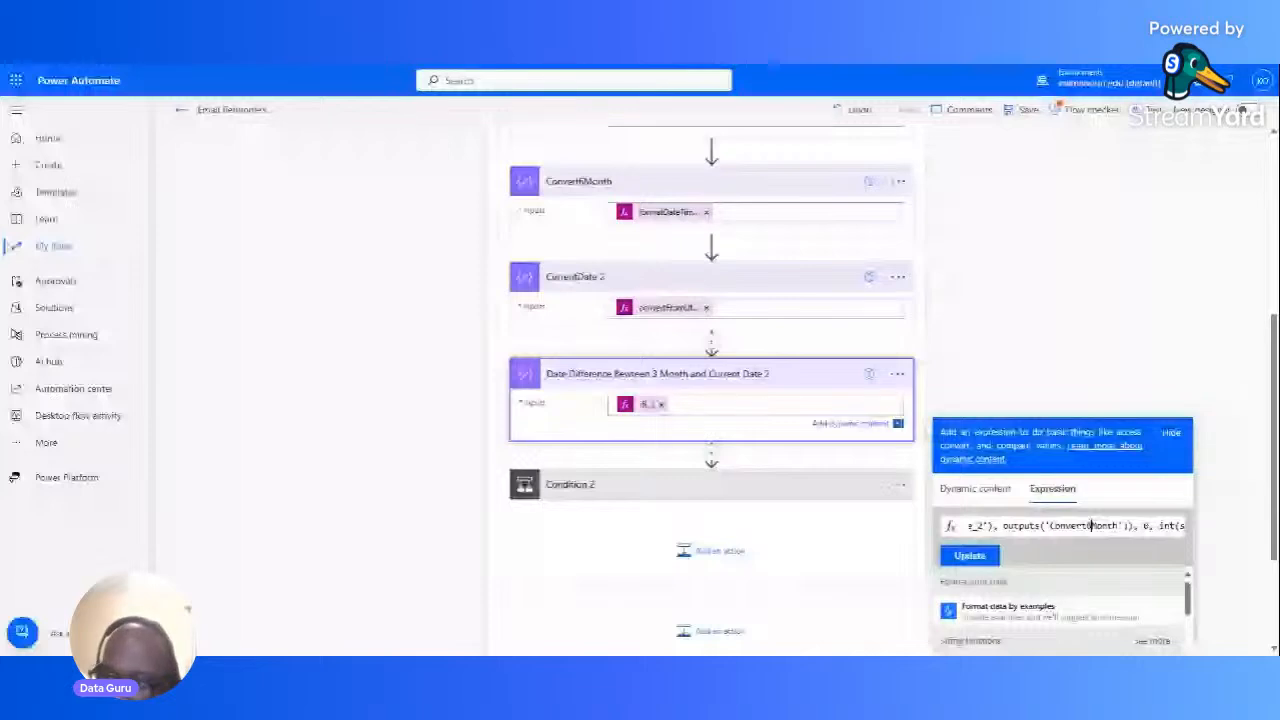
Step: Change the first argument of dateDifference in the same expression to outputs('Convert6Month') and update the expression
key(Right)
key(Right)
key(Right)
key(Right)
key(Right)
key(Right)
key(Right)
key(Right)
key(Right)
key(Right)
key(Right)
key(Right)
key(Right)
key(Right)
key(Right)
key(Right)
key(Right)
key(Right)
key(Right)
key(Right)
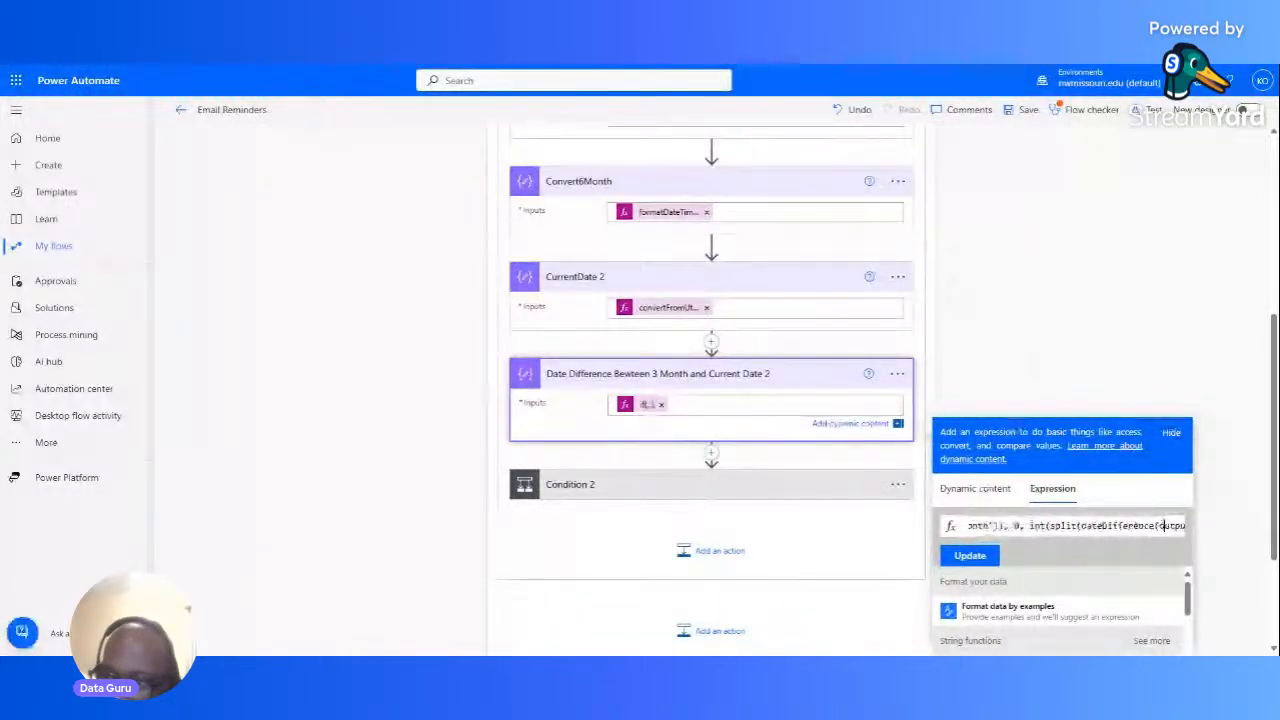
key(Right)
key(Right)
key(Right)
key(Right)
key(Right)
key(Right)
key(Right)
key(Right)
key(Right)
key(Right)
key(Right)
key(Right)
key(Right)
key(Right)
key(Right)
key(Right)
key(Right)
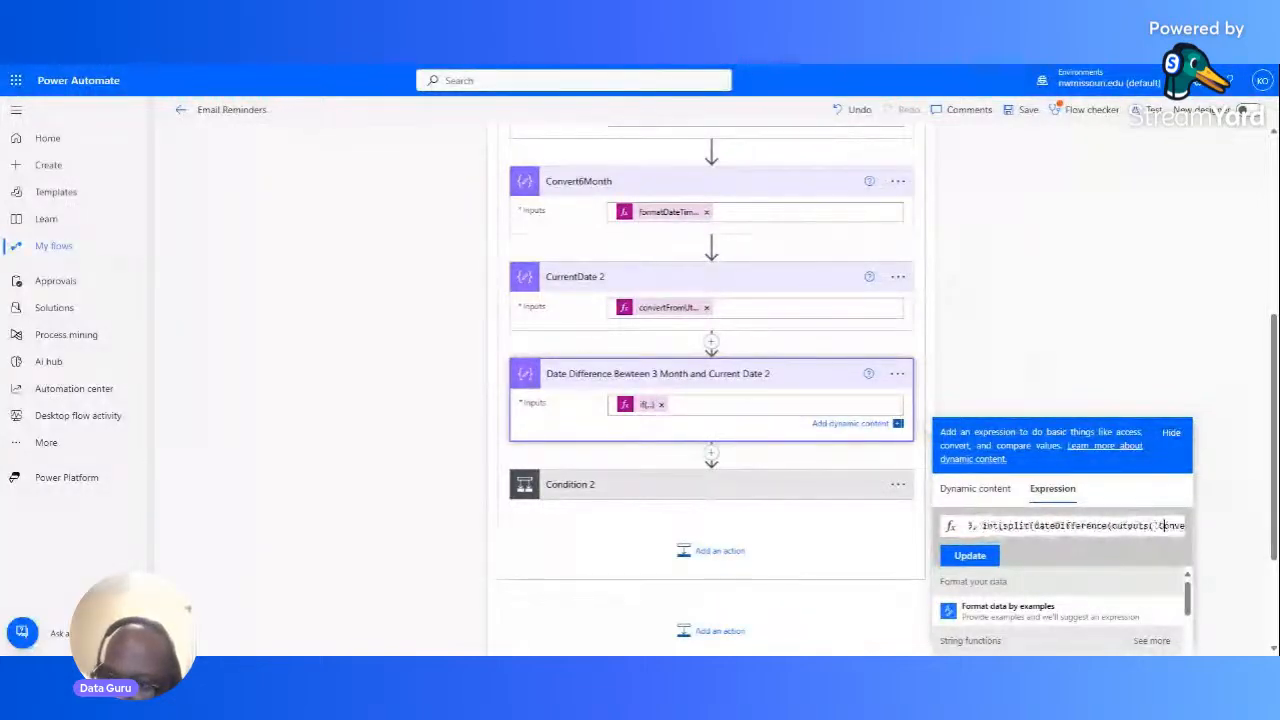
key(Right)
key(Left)
key(Left)
key(Left)
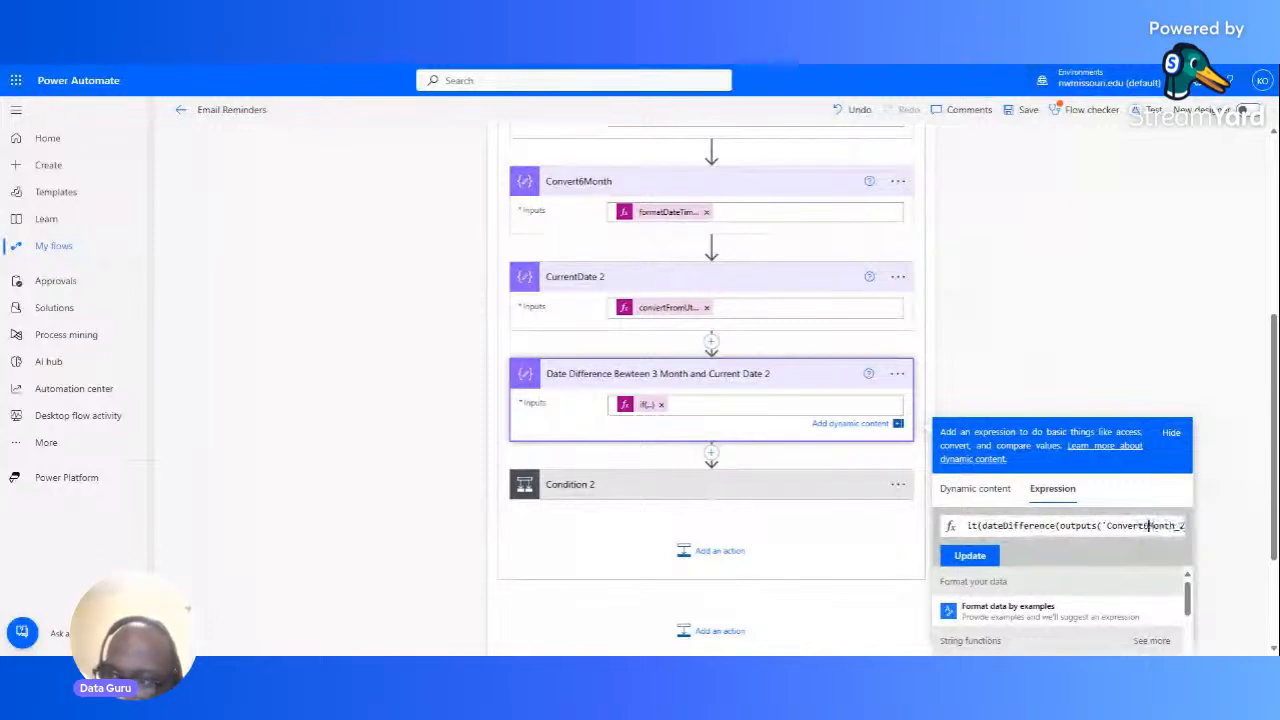
key(BackSpace)
text(6)
key(Right)
key(Right)
key(Right)
key(Right)
key(Right)
key(Right)
key(Right)
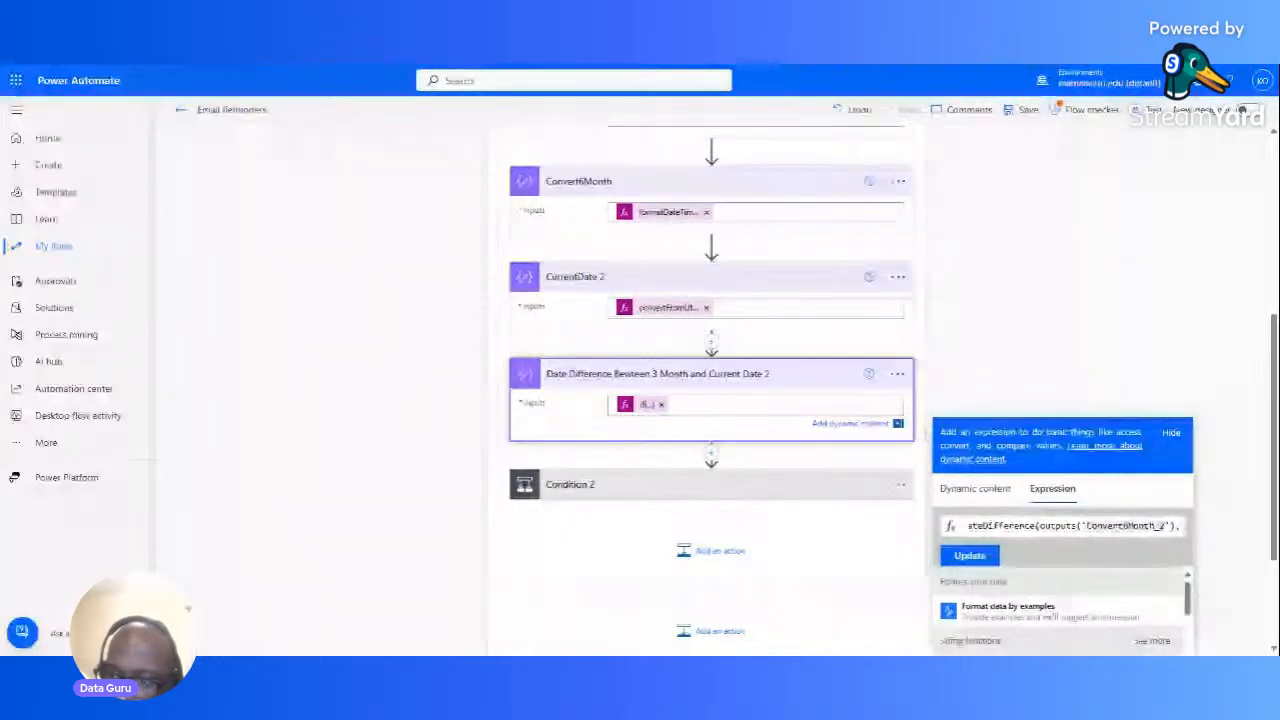
key(Right)
key(Right)
key(Right)
key(Right)
key(Right)
key(Right)
key(Right)
key(Right)
key(Right)
key(Right)
key(Right)
key(Right)
key(Right)
key(Right)
key(Right)
key(Right)
key(Right)
key(Right)
key(Right)
key(Right)
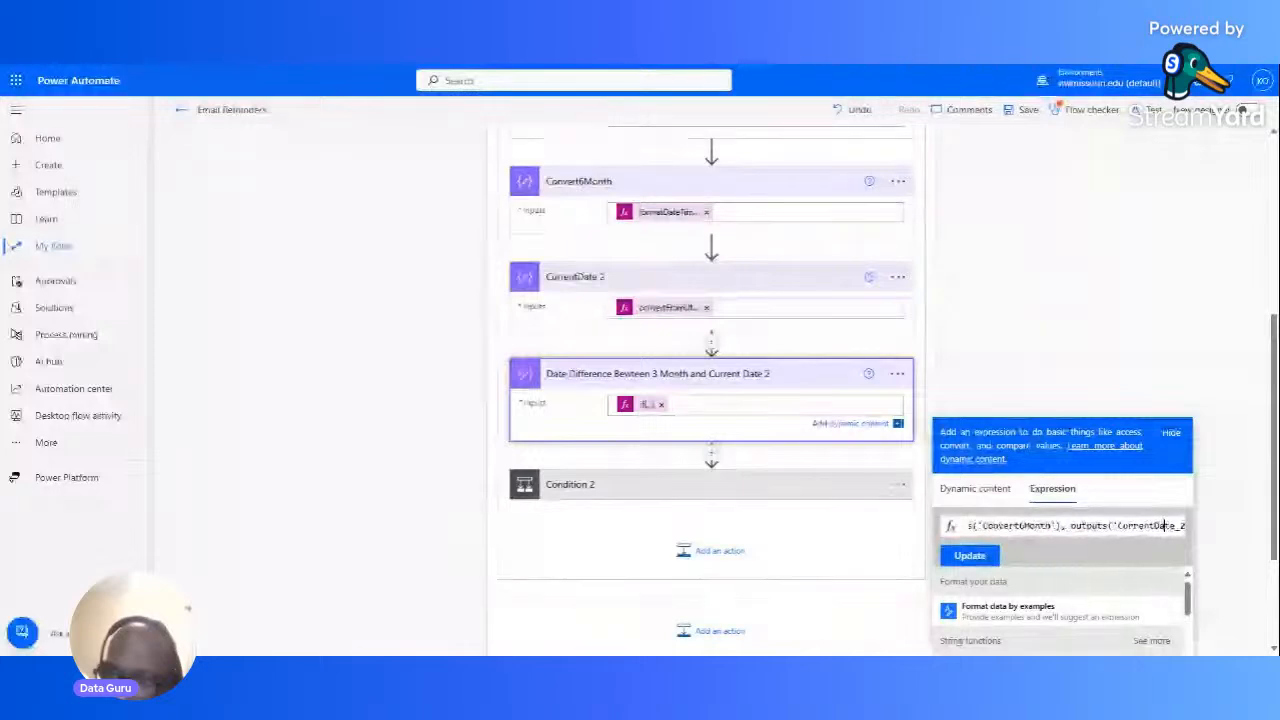
key(Right)
key(Right)
key(Right)
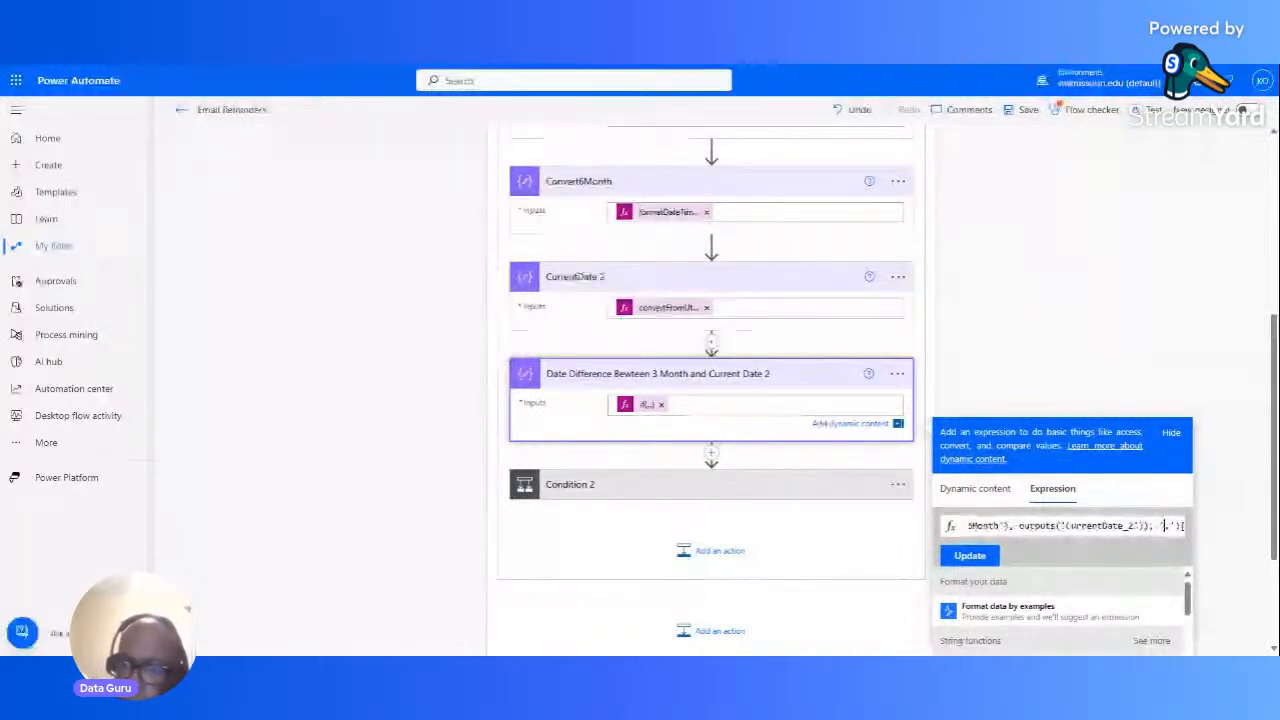
key(Right)
key(Right)
key(Right)
key(Right)
key(Right)
key(Right)
key(Right)
key(Right)
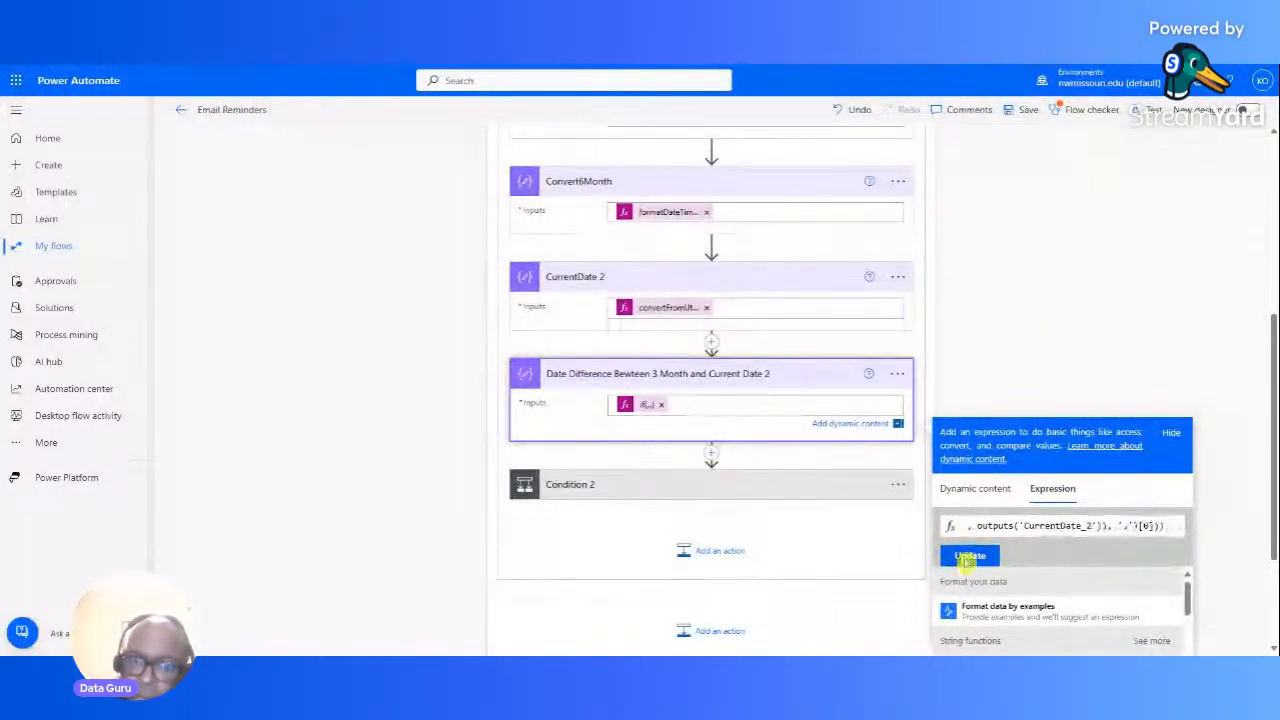
click(968, 556)
Step: Expand Condition 2 and check the Outputs value that it compares with 0
click(790, 483)
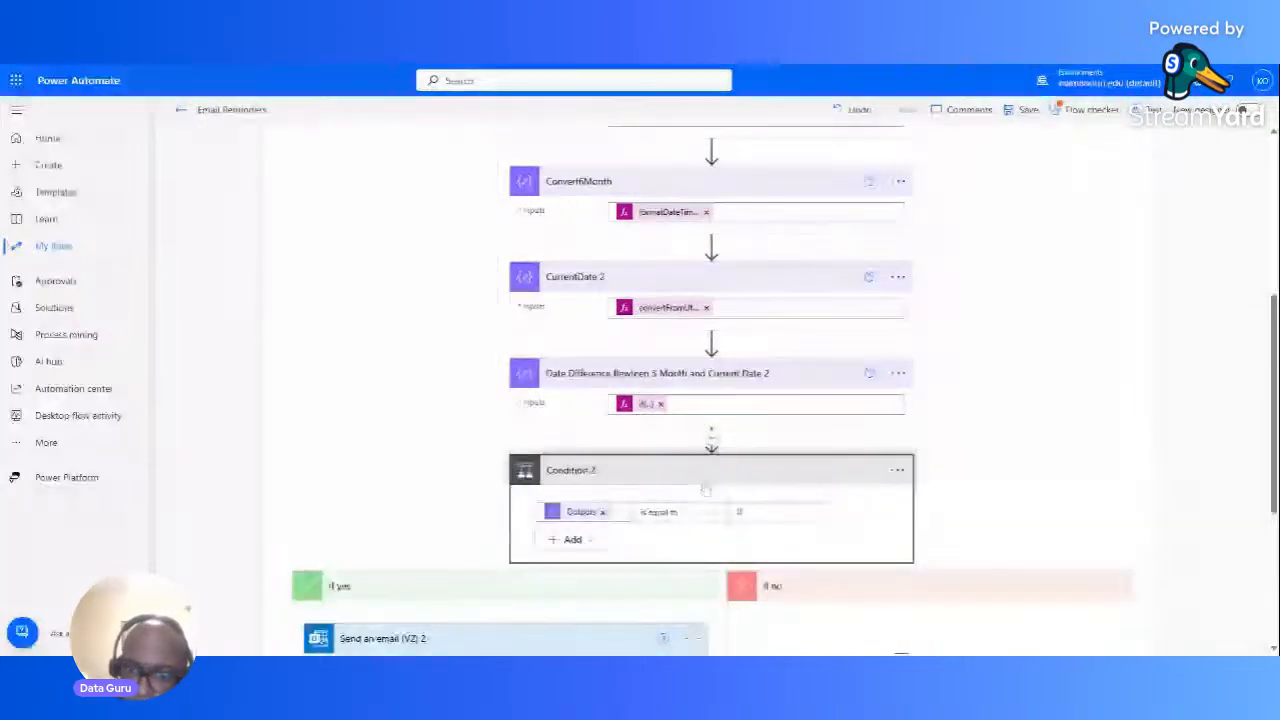
click(578, 513)
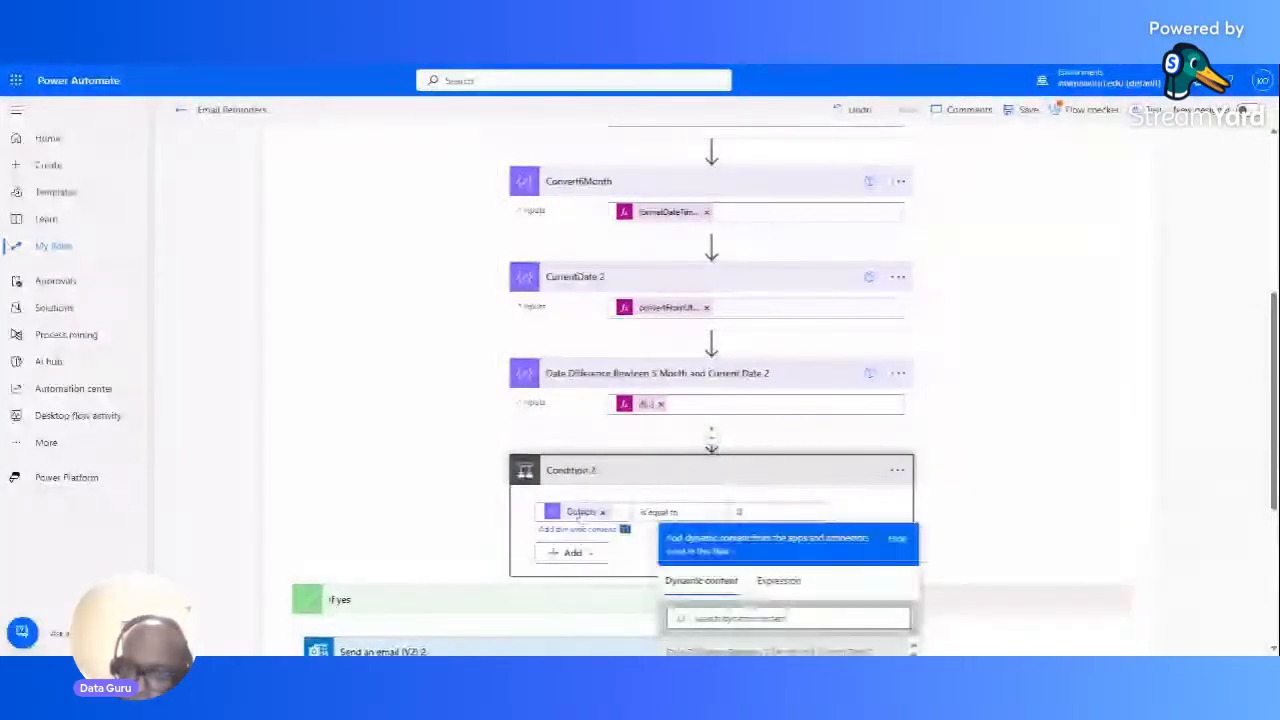
scroll(1257, 378, down, 1)
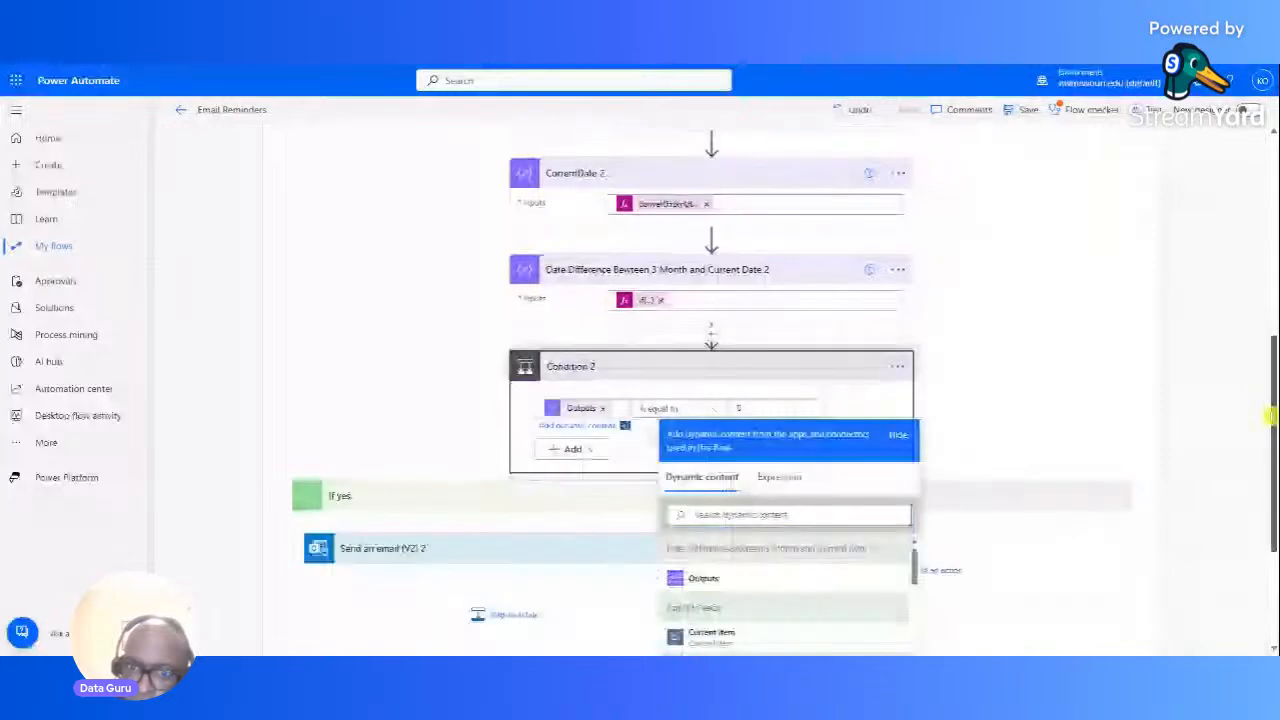
scroll(1269, 420, down, 1)
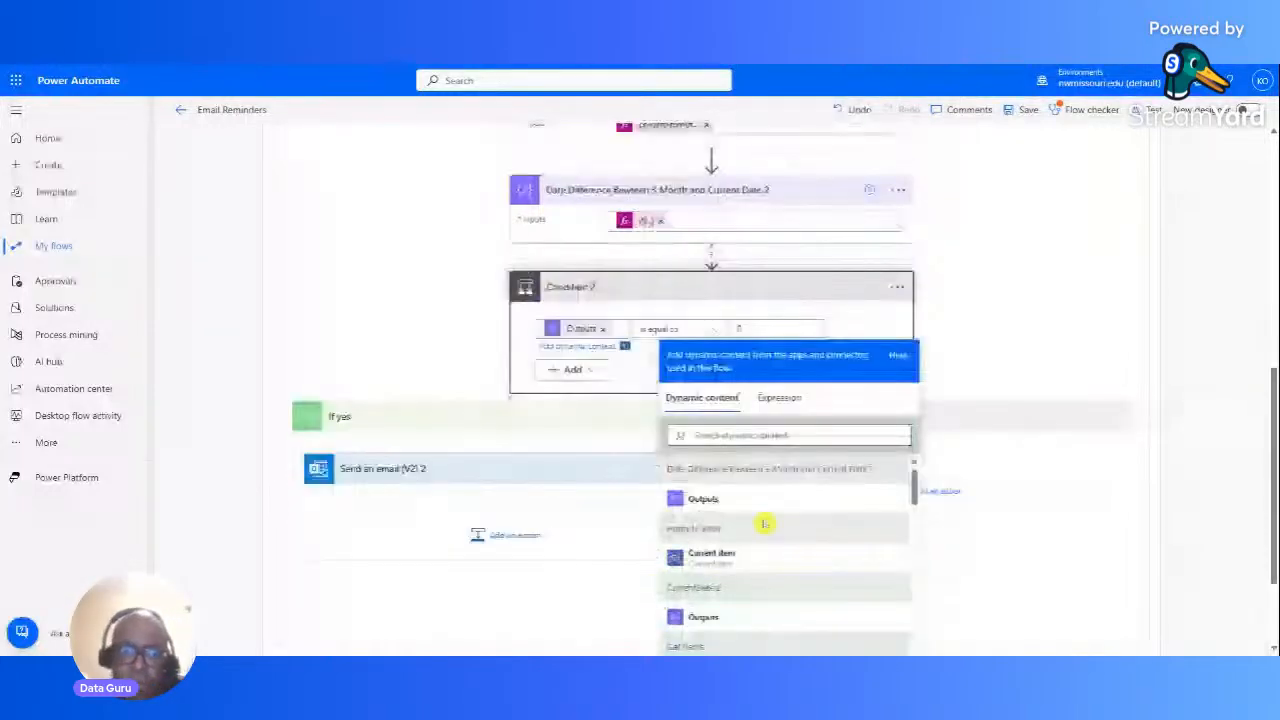
click(491, 354)
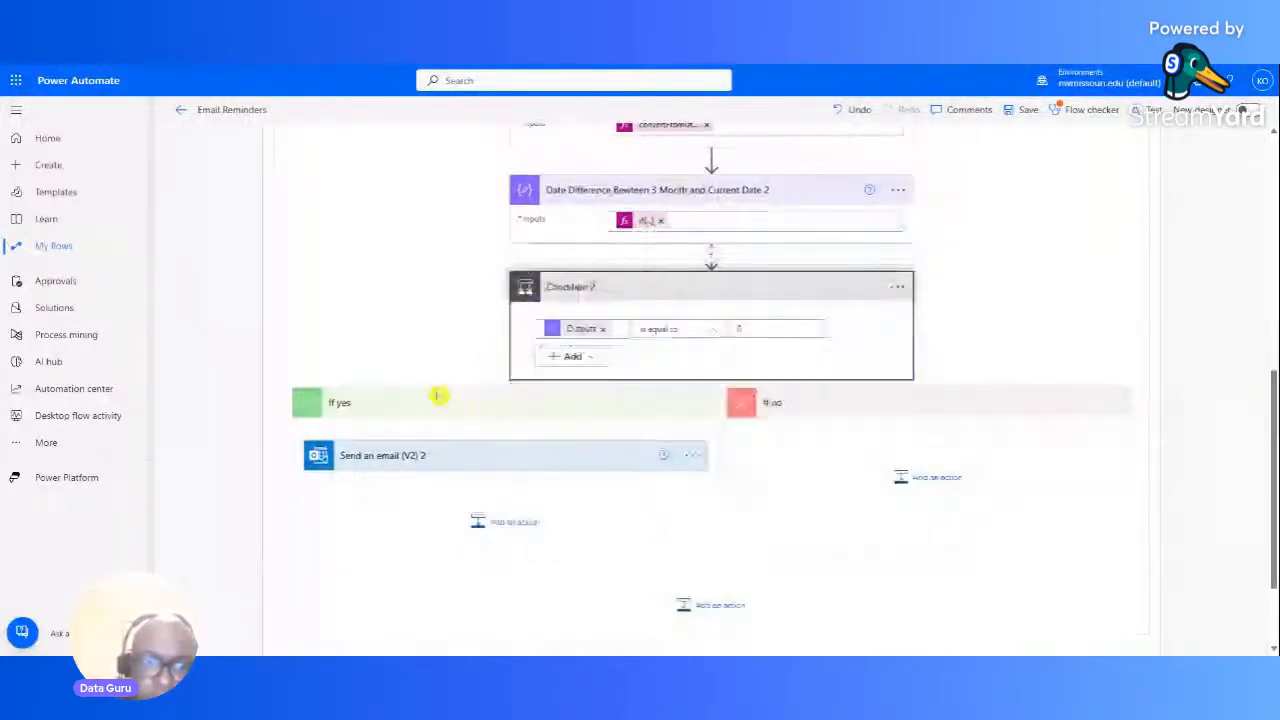
Step: In the Send an email (V2) 2 action, set the subject to "6 Month Email Reminder" and the body to mention the 6 month project
click(420, 455)
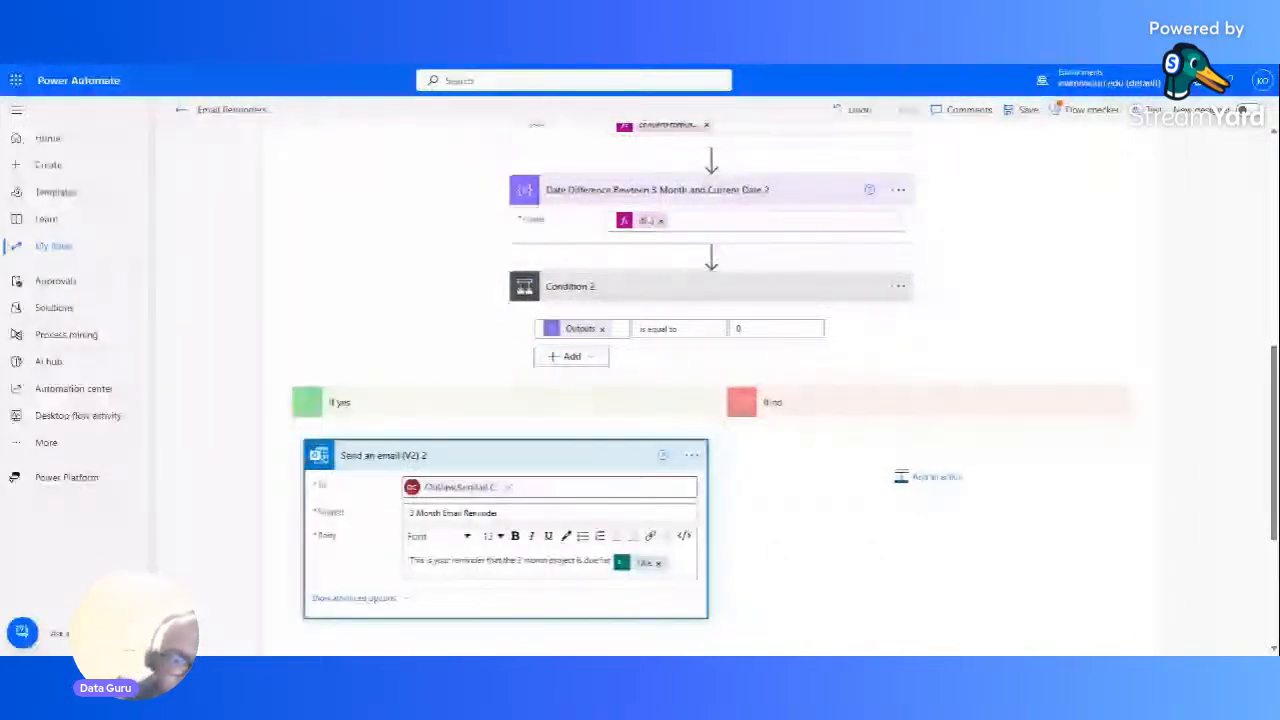
click(484, 513)
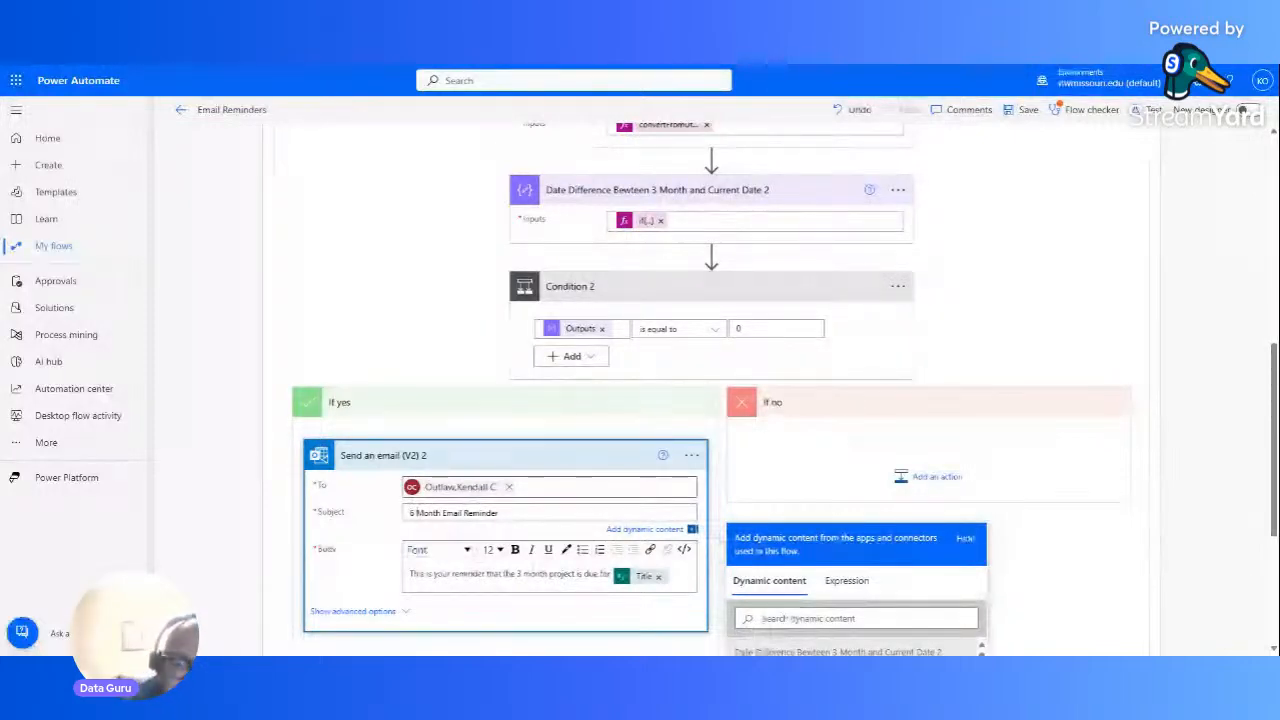
click(521, 574)
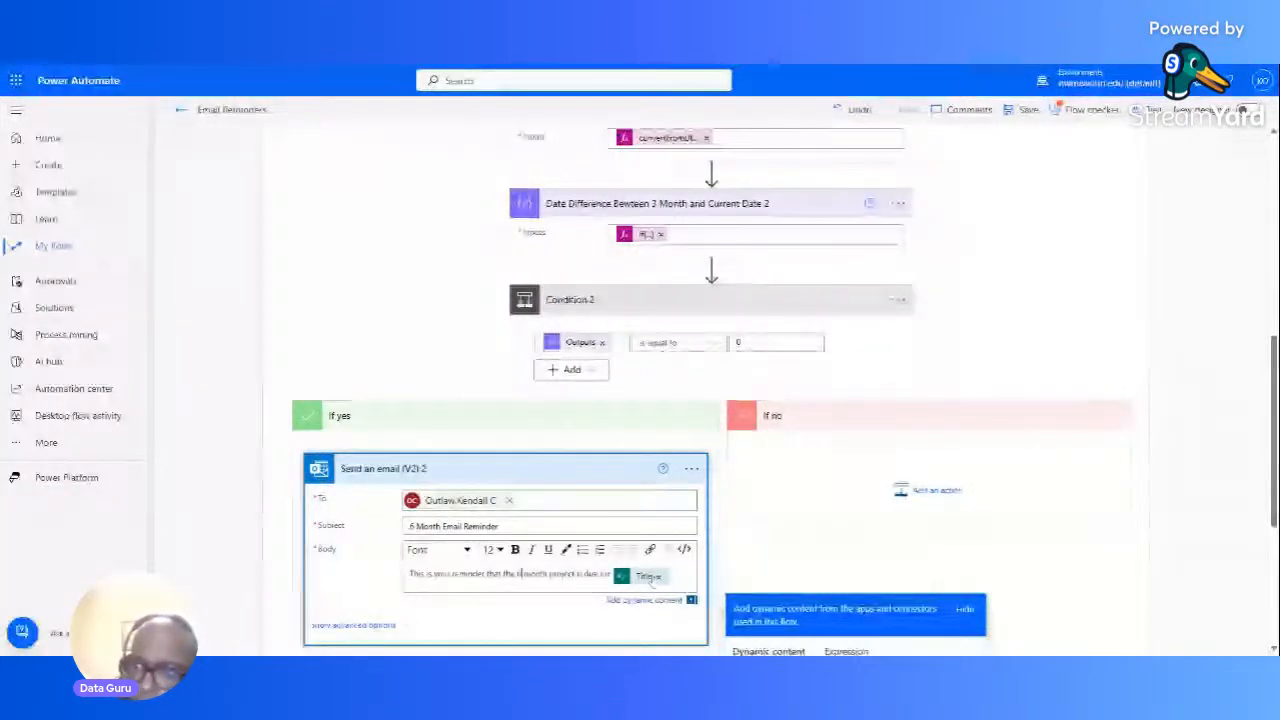
drag(1274, 460, 1275, 516)
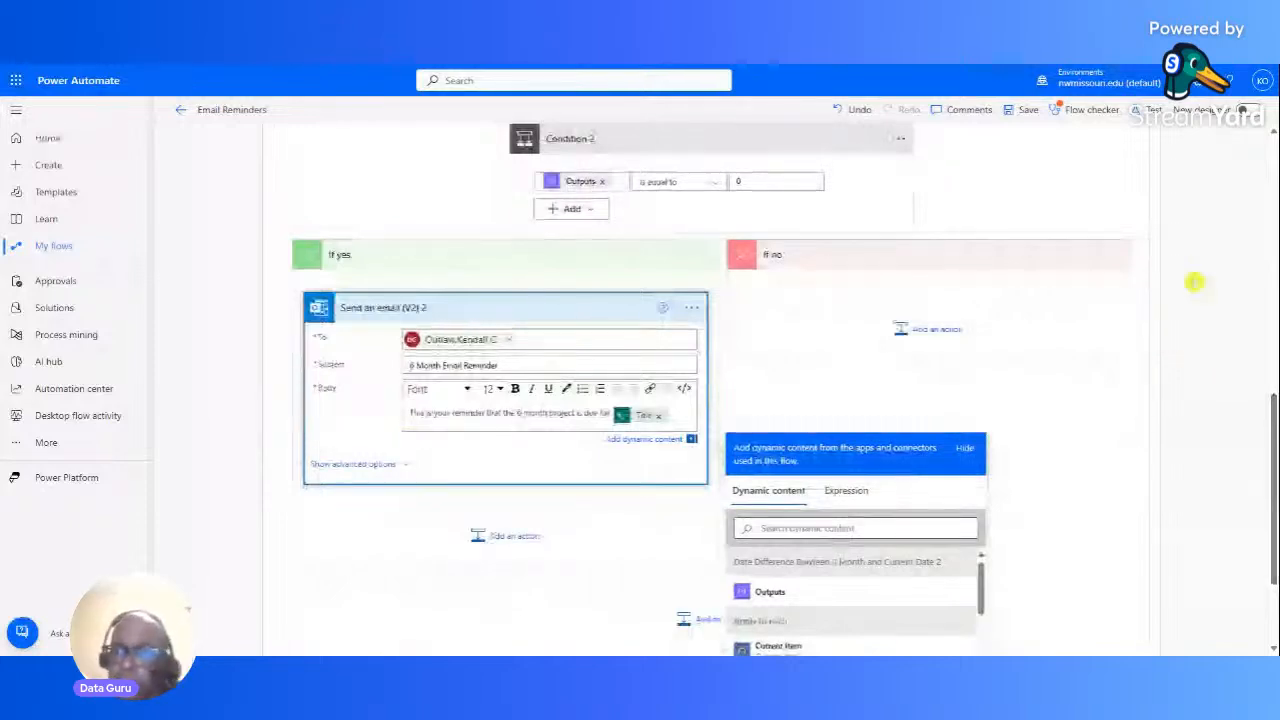
click(1213, 342)
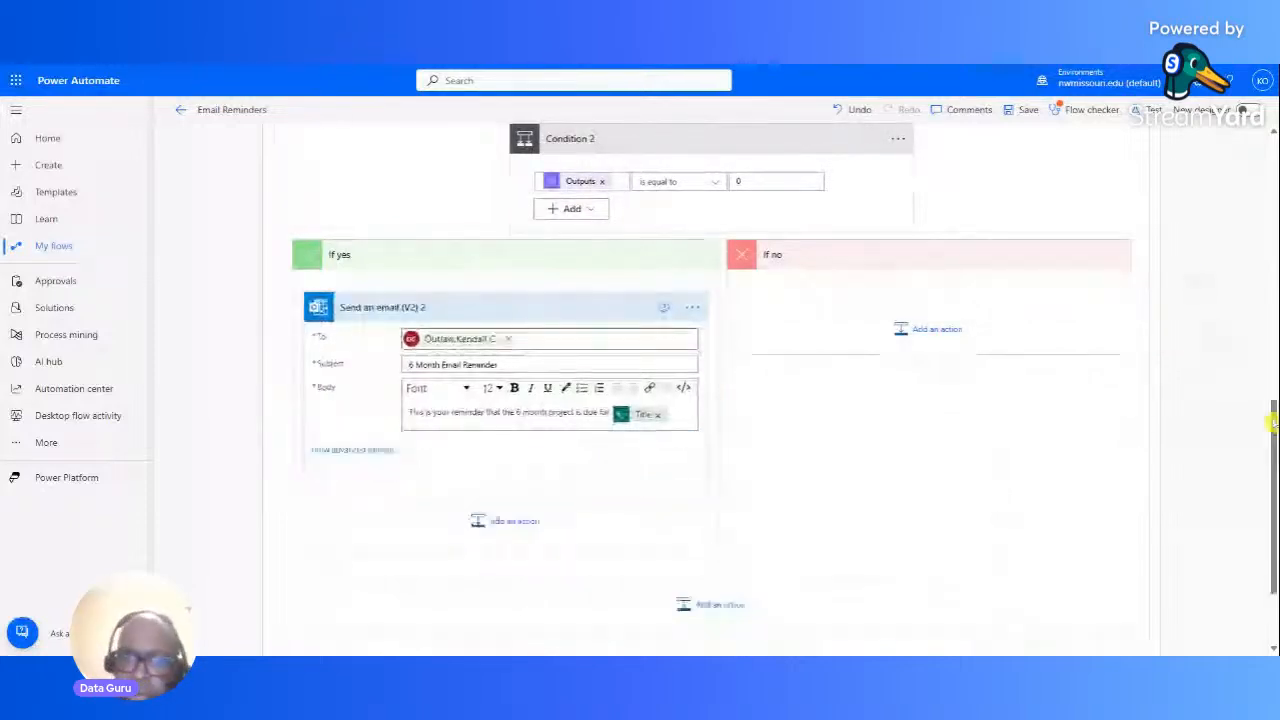
Step: Collapse the 6 Month scope and copy it to the clipboard
drag(1271, 423, 1271, 176)
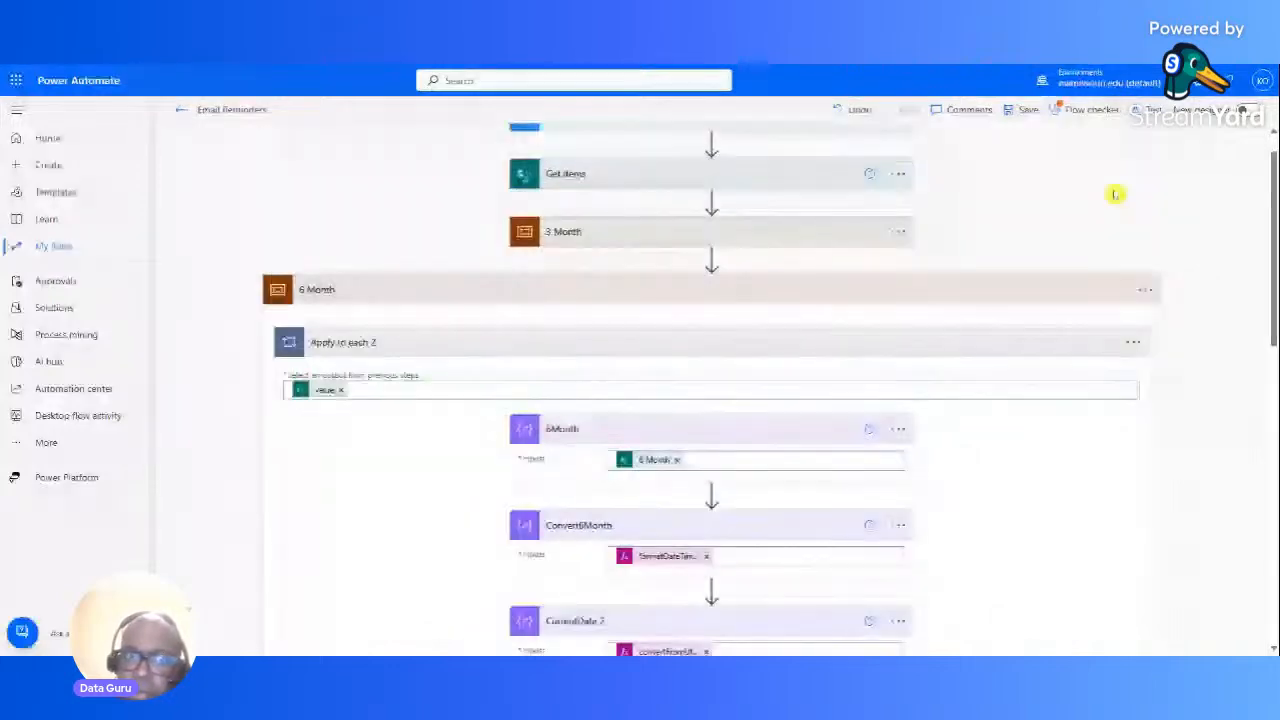
click(880, 292)
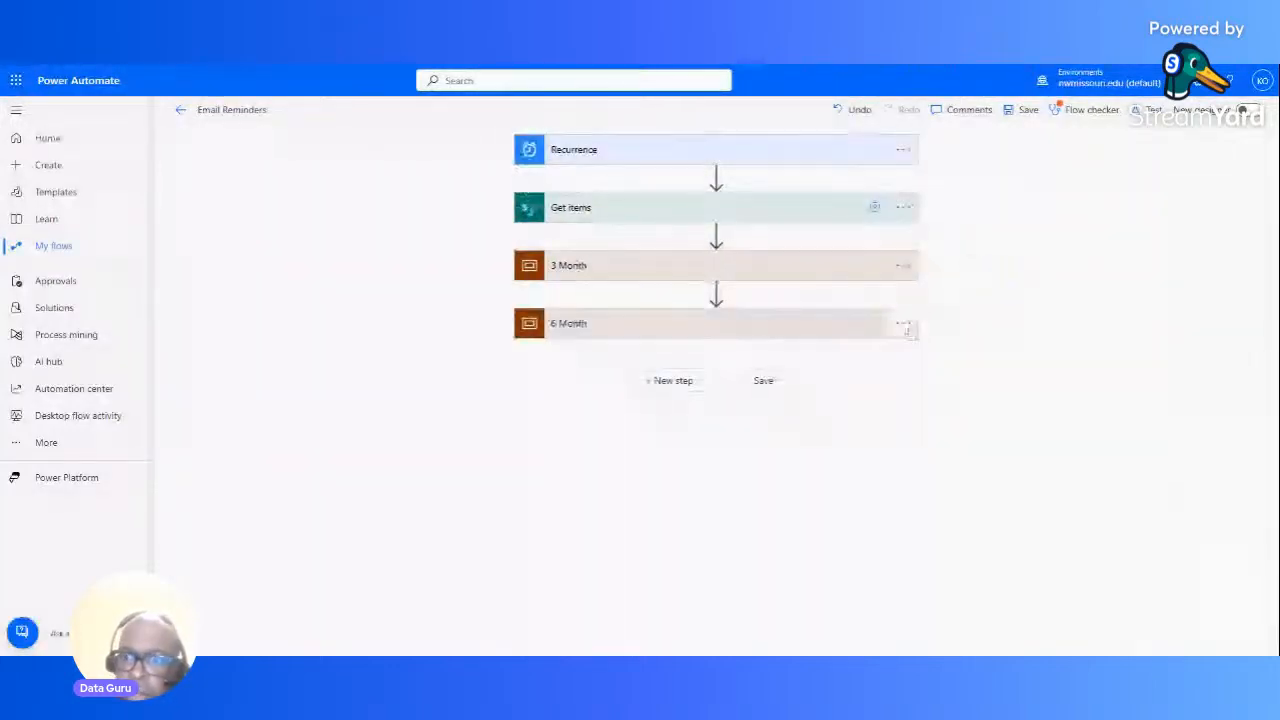
click(903, 324)
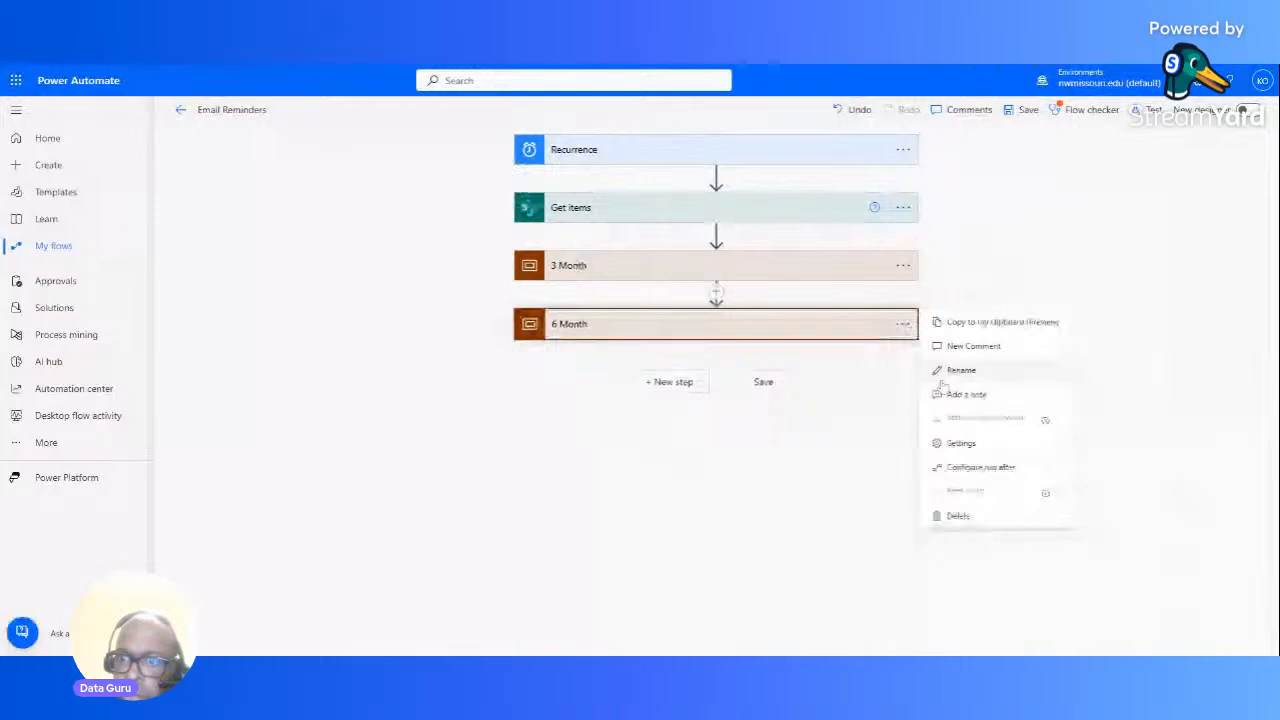
click(903, 324)
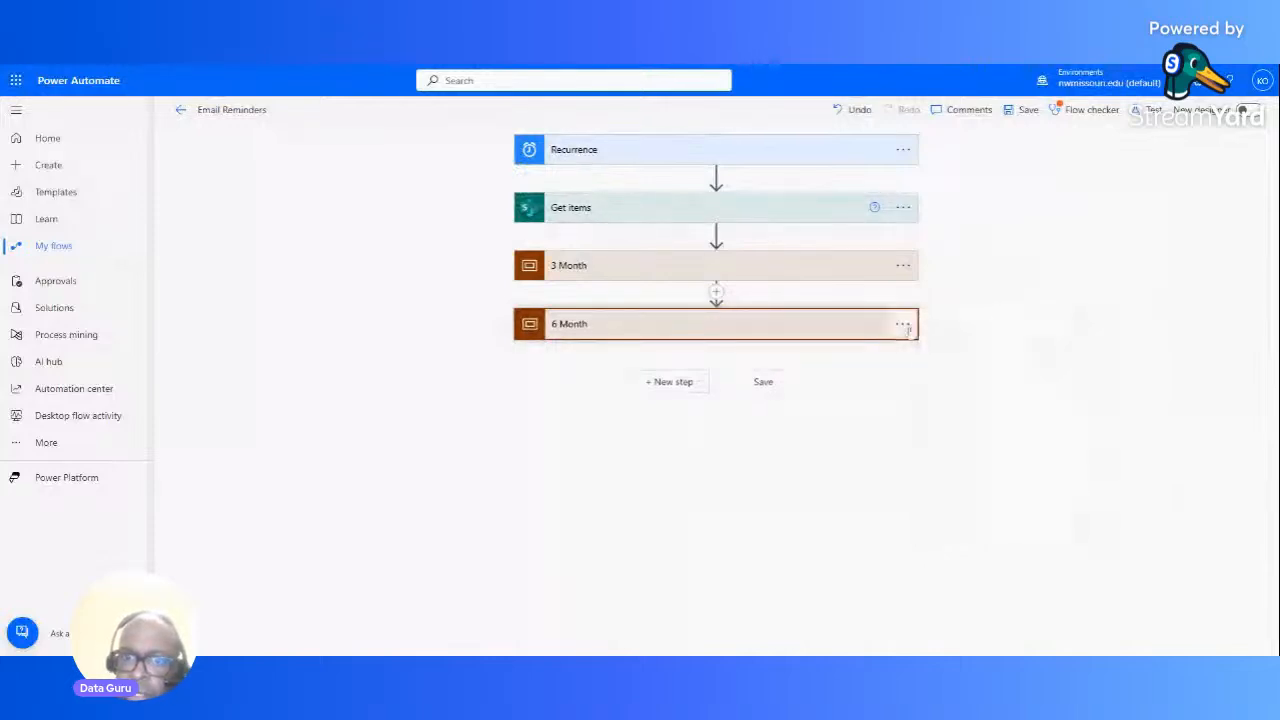
Step: Add a new step after the 6 Month scope by inserting the copied 6 Month scope from the clipboard
click(661, 382)
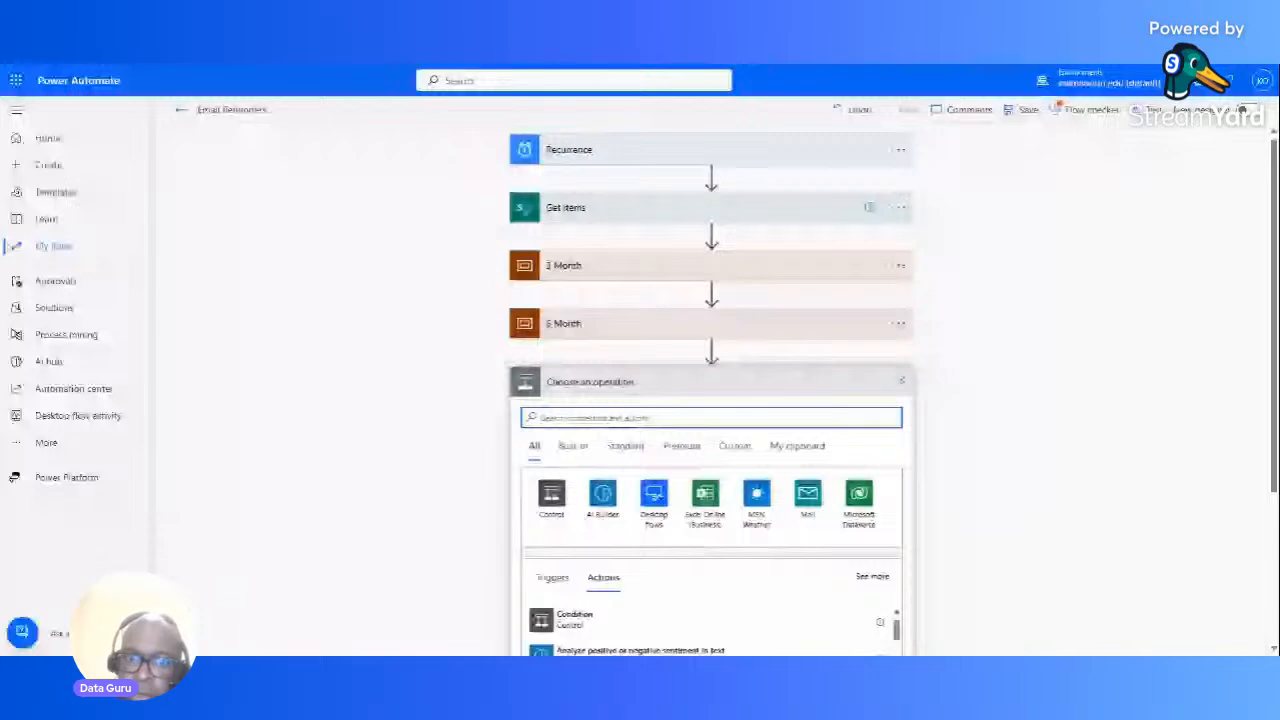
click(797, 445)
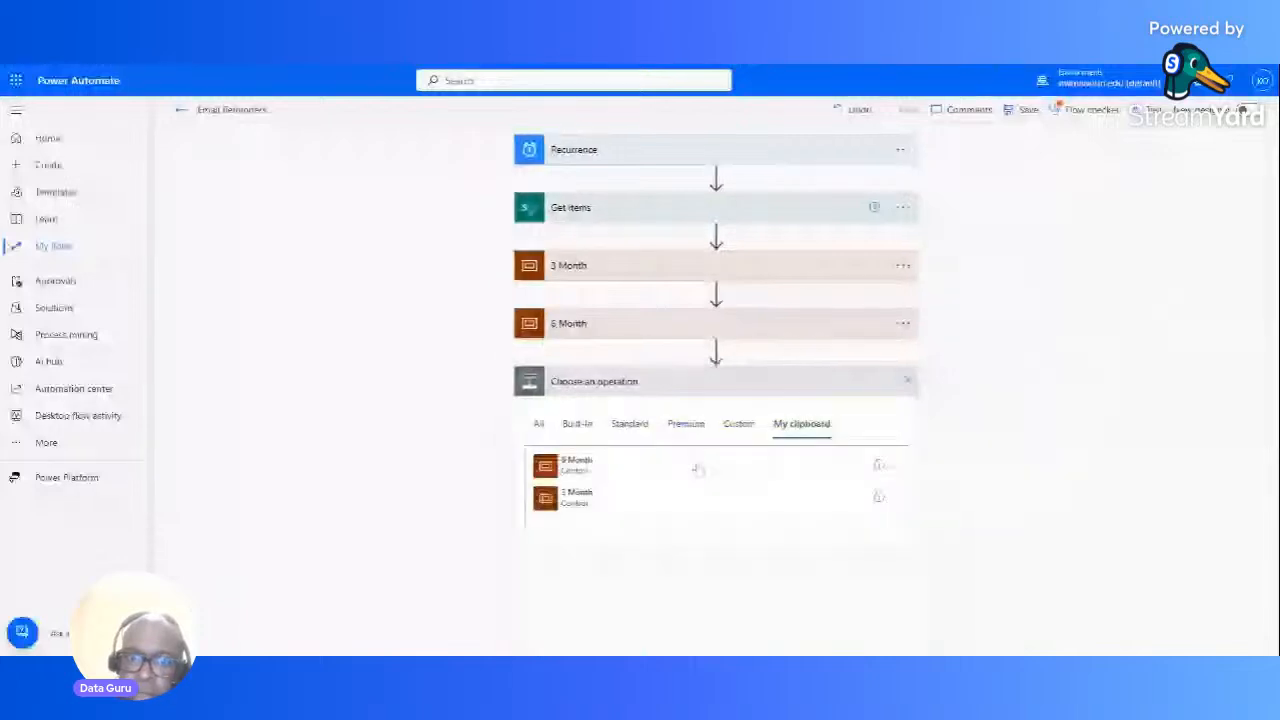
click(590, 466)
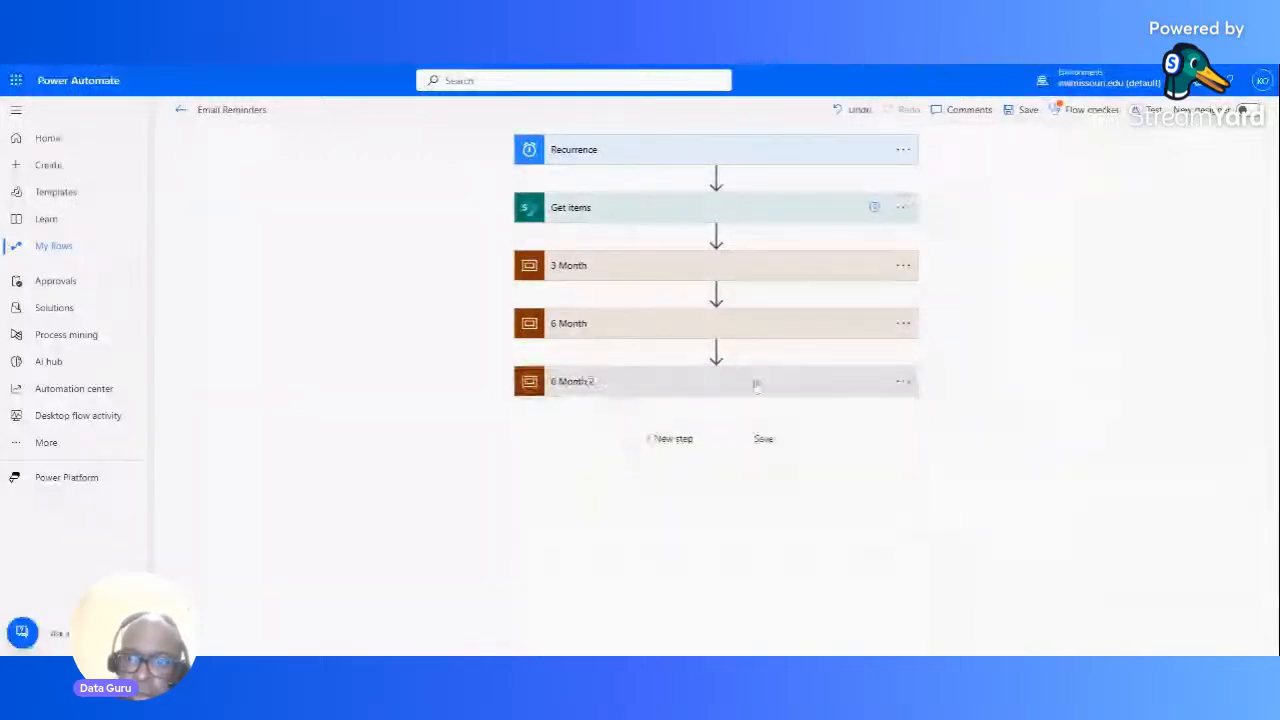
Step: Rename the duplicated 6 Month 2 scope to "12 Month"
click(903, 382)
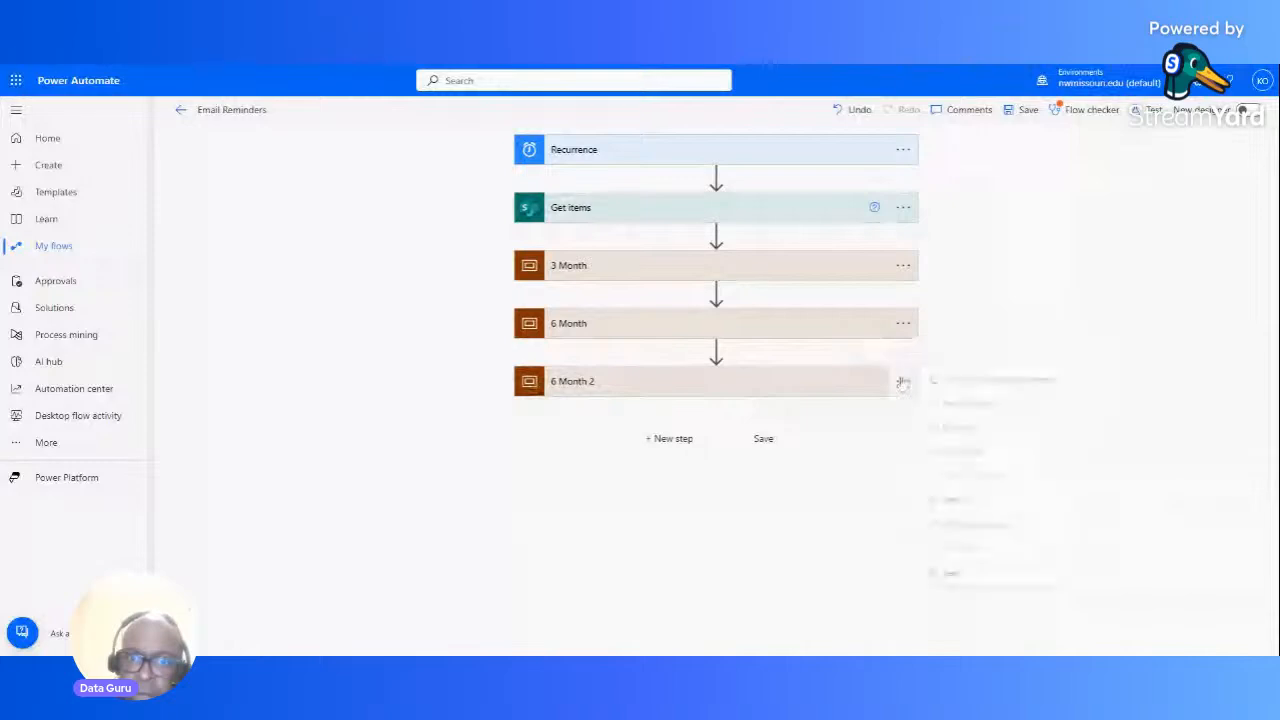
click(966, 405)
click(580, 383)
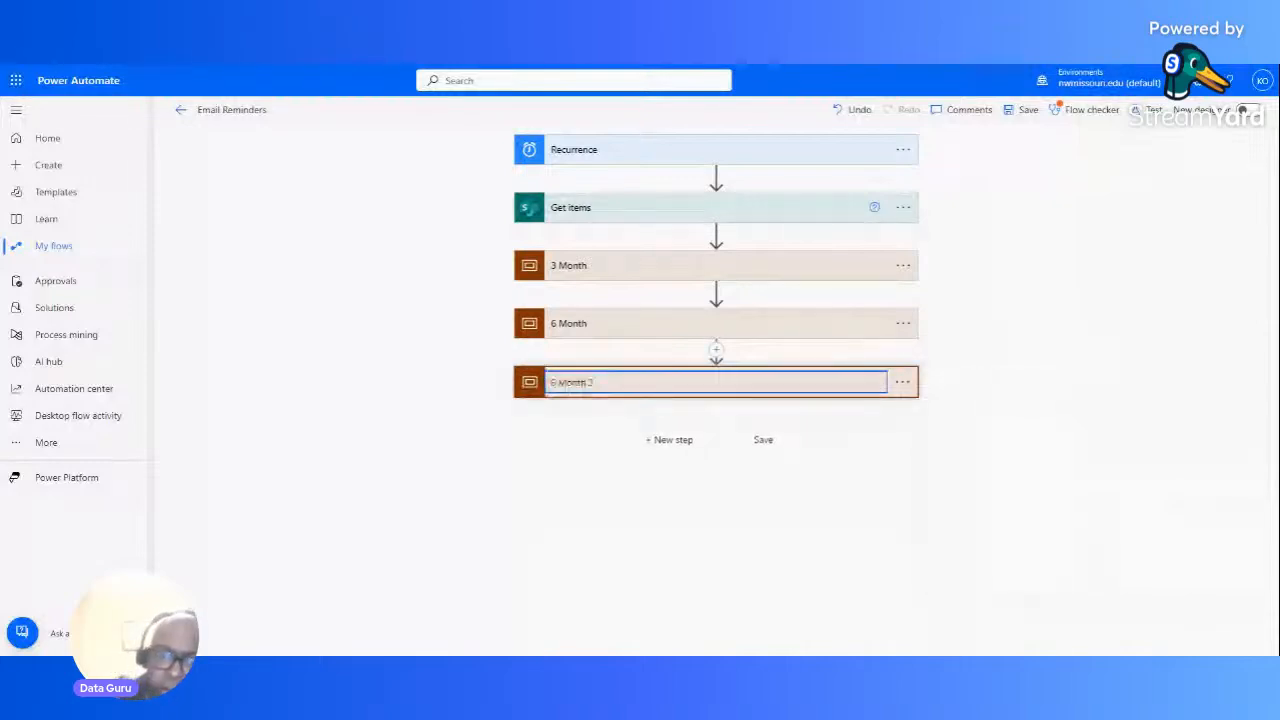
key(BackSpace)
key(BackSpace)
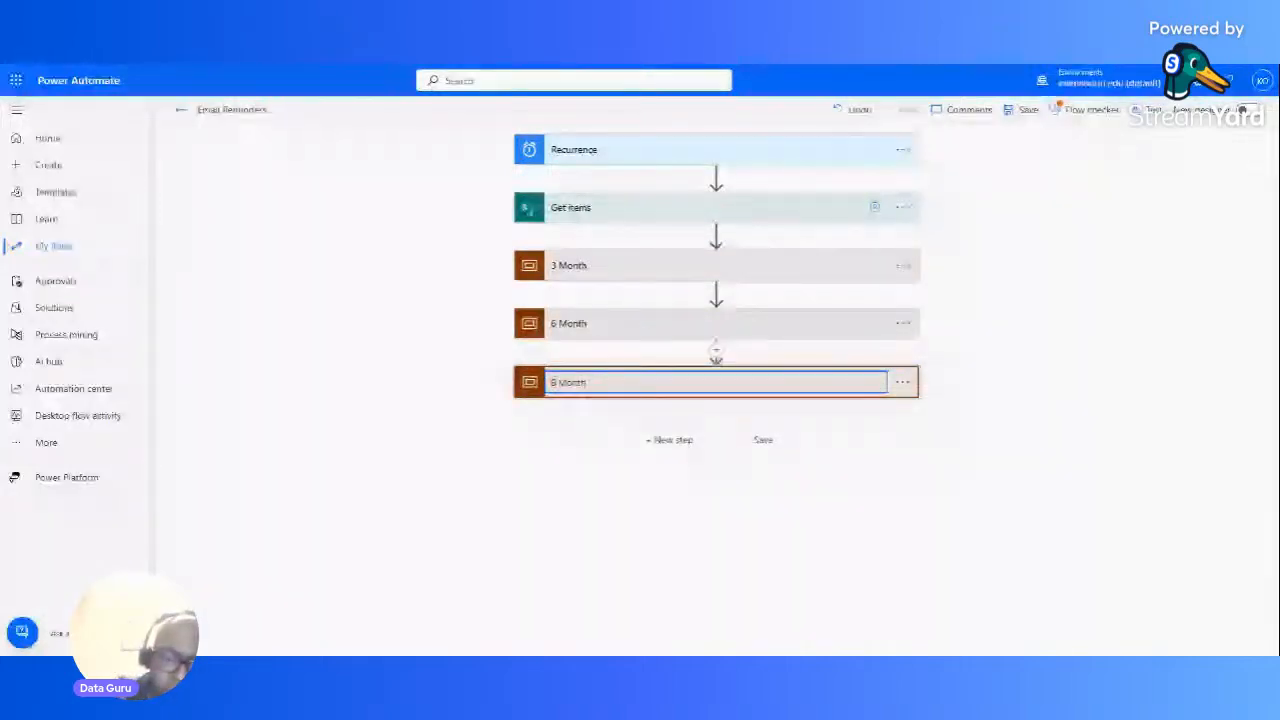
key(BackSpace)
text(12)
click(576, 479)
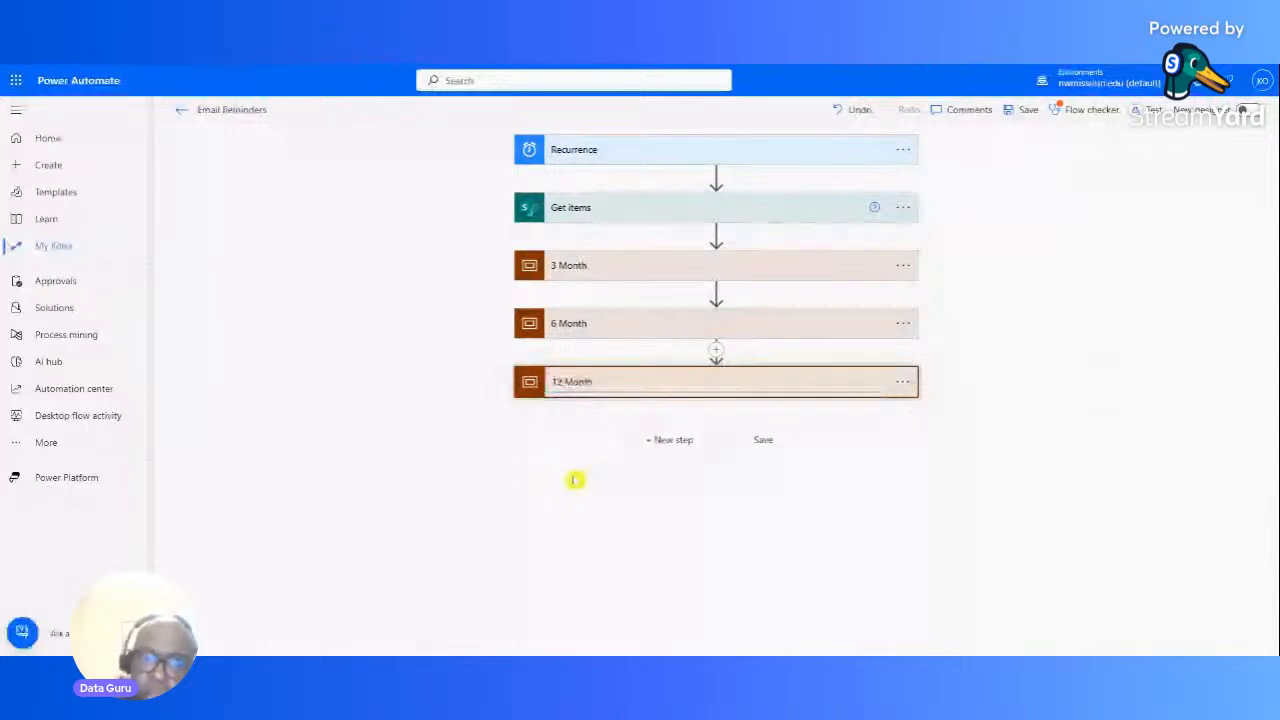
Step: Expand the 12 Month scope and its Apply to each 3 loop, and rename the 6Month 2 action to "12Month"
click(660, 388)
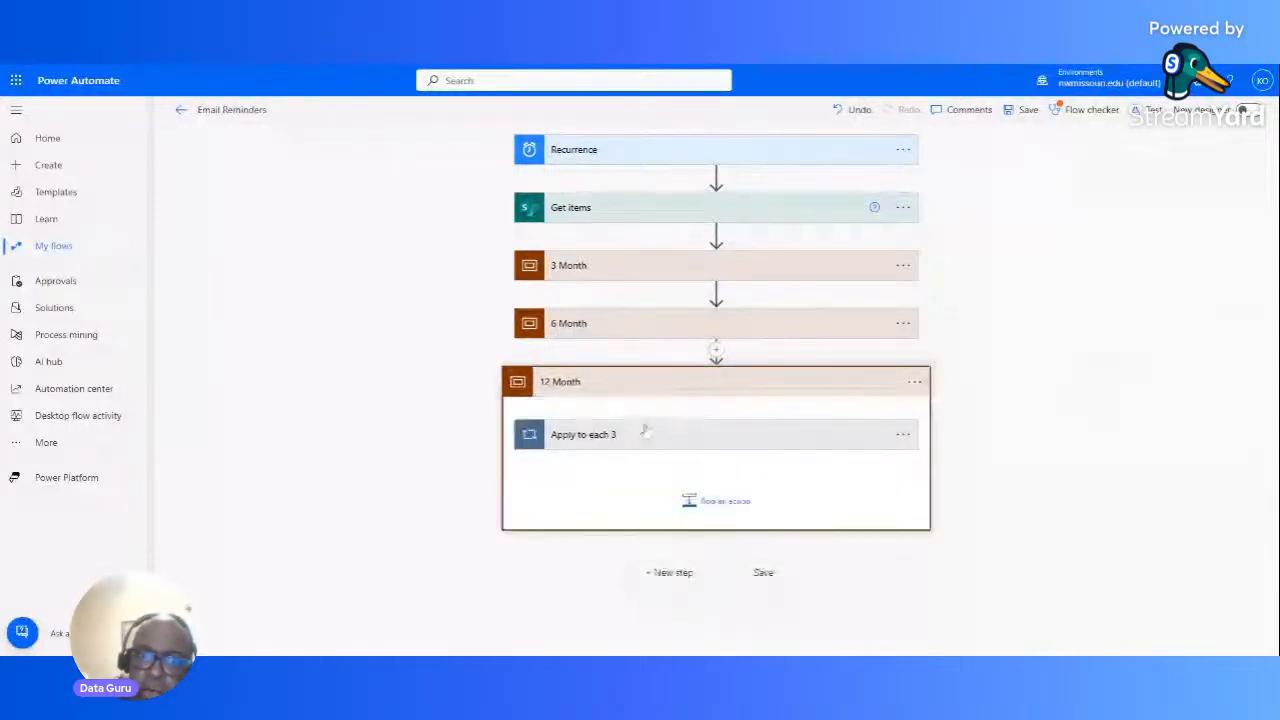
click(646, 433)
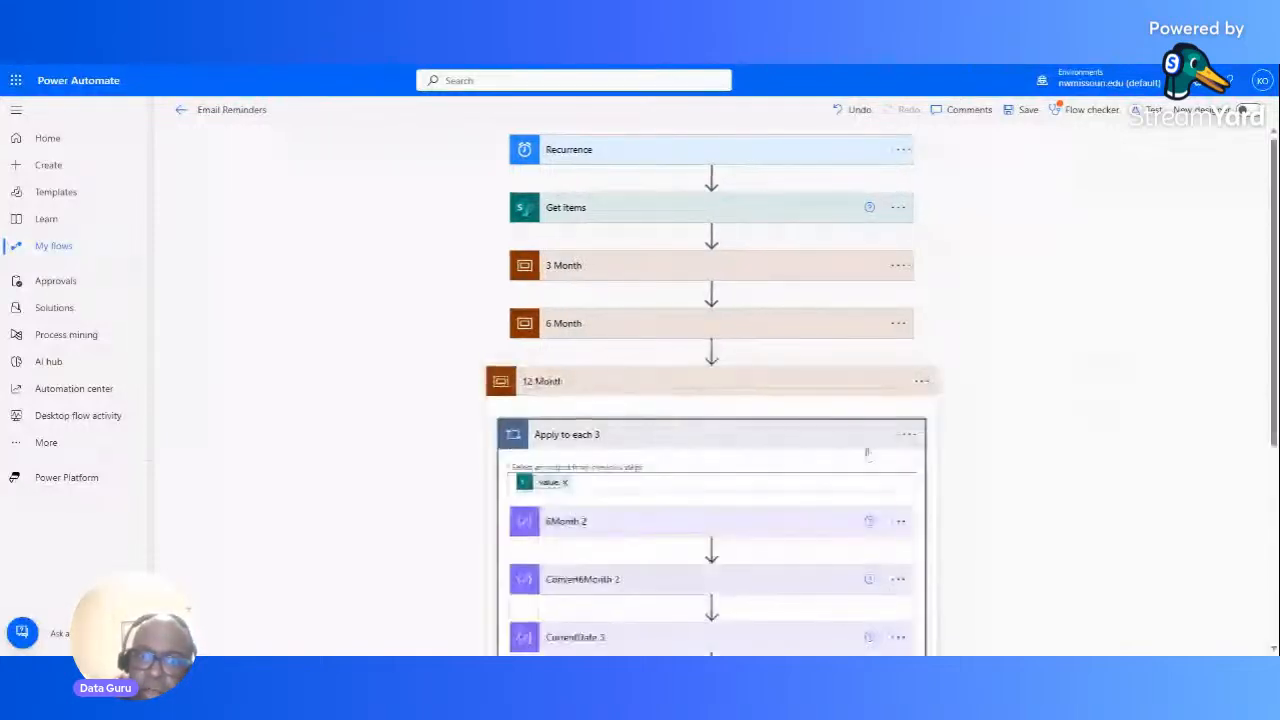
click(897, 521)
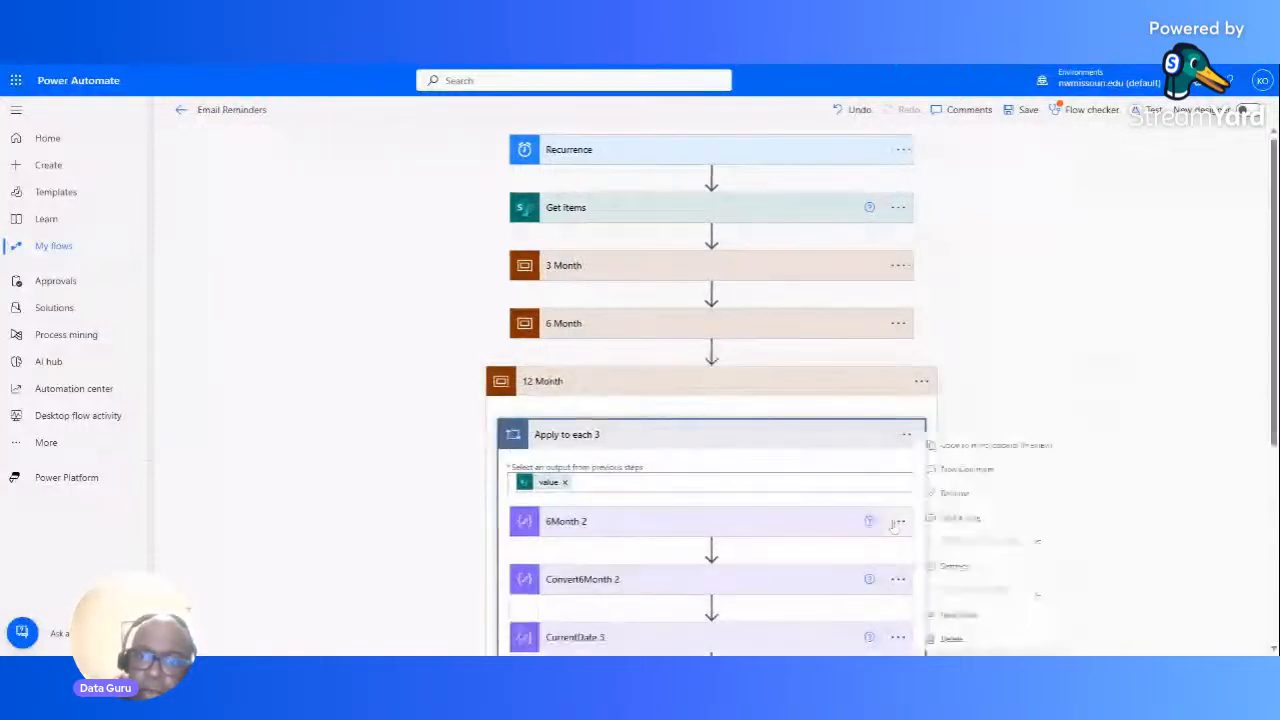
click(956, 493)
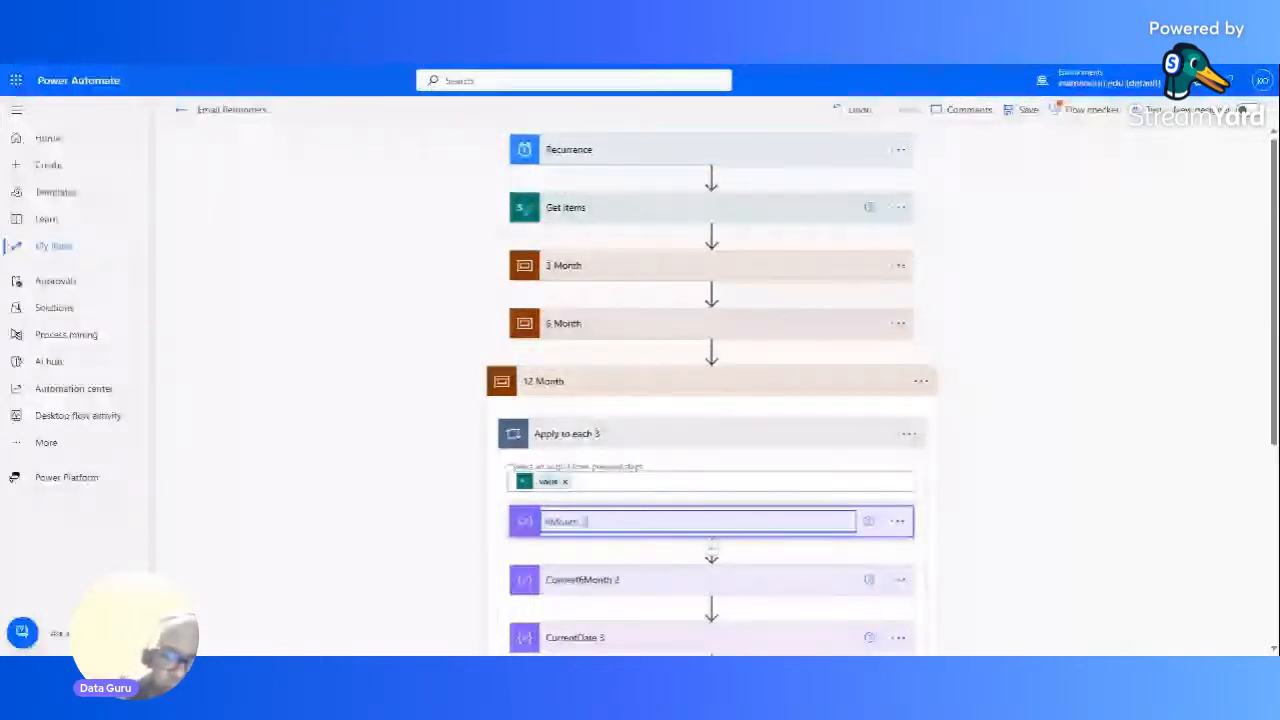
key(BackSpace)
key(BackSpace)
key(BackSpace)
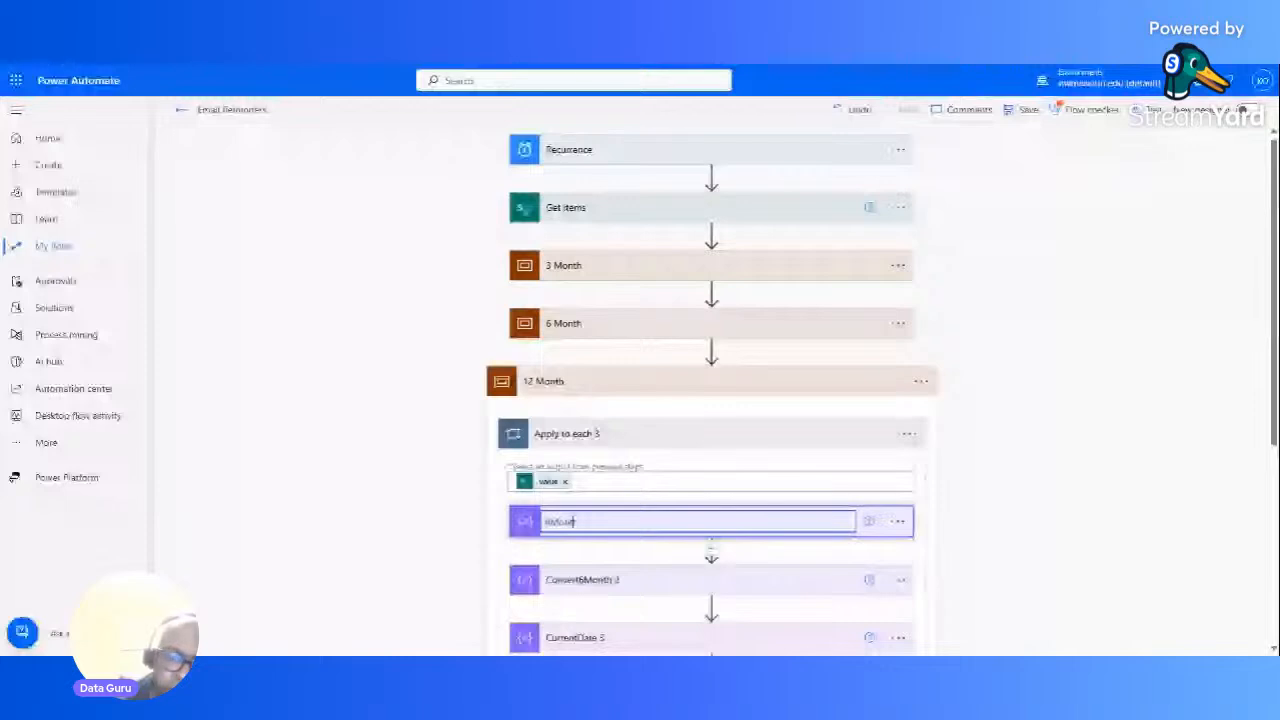
key(Left)
key(Left)
key(Left)
key(Left)
key(Left)
key(BackSpace)
text(12)
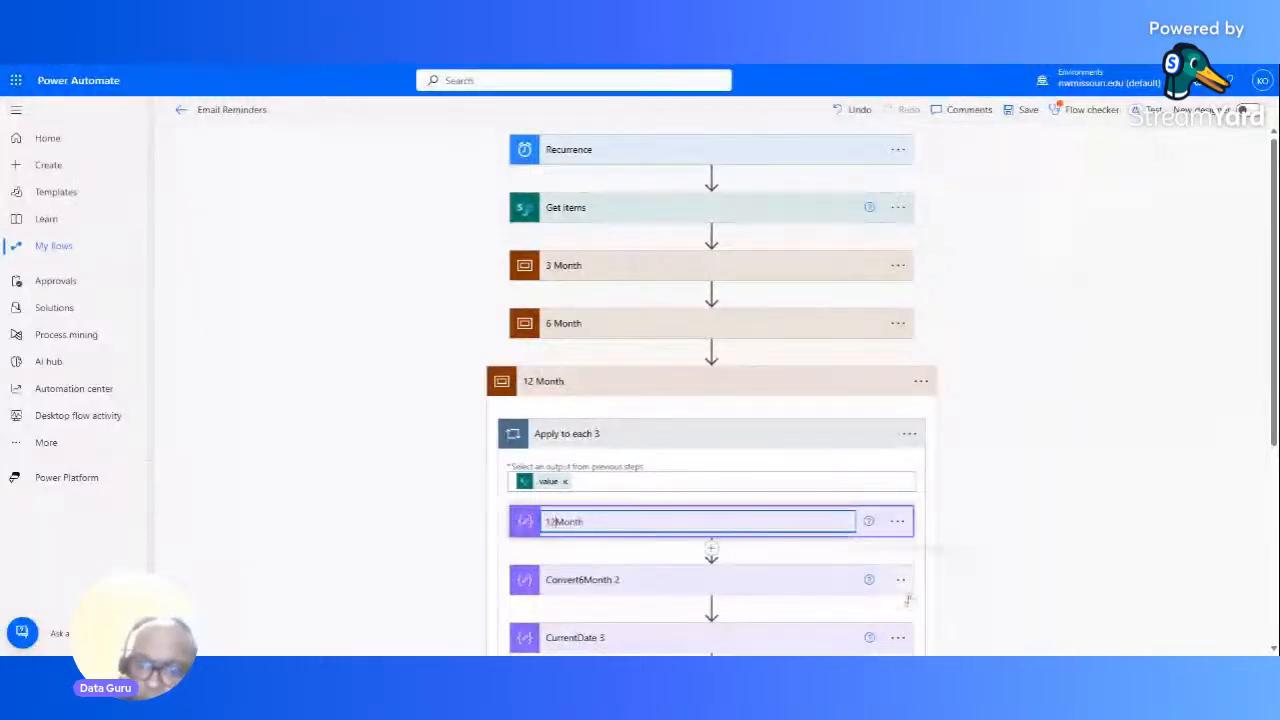
Step: Rename the Convert6Month 2 action to "Convert12Month"
drag(1271, 391, 1273, 413)
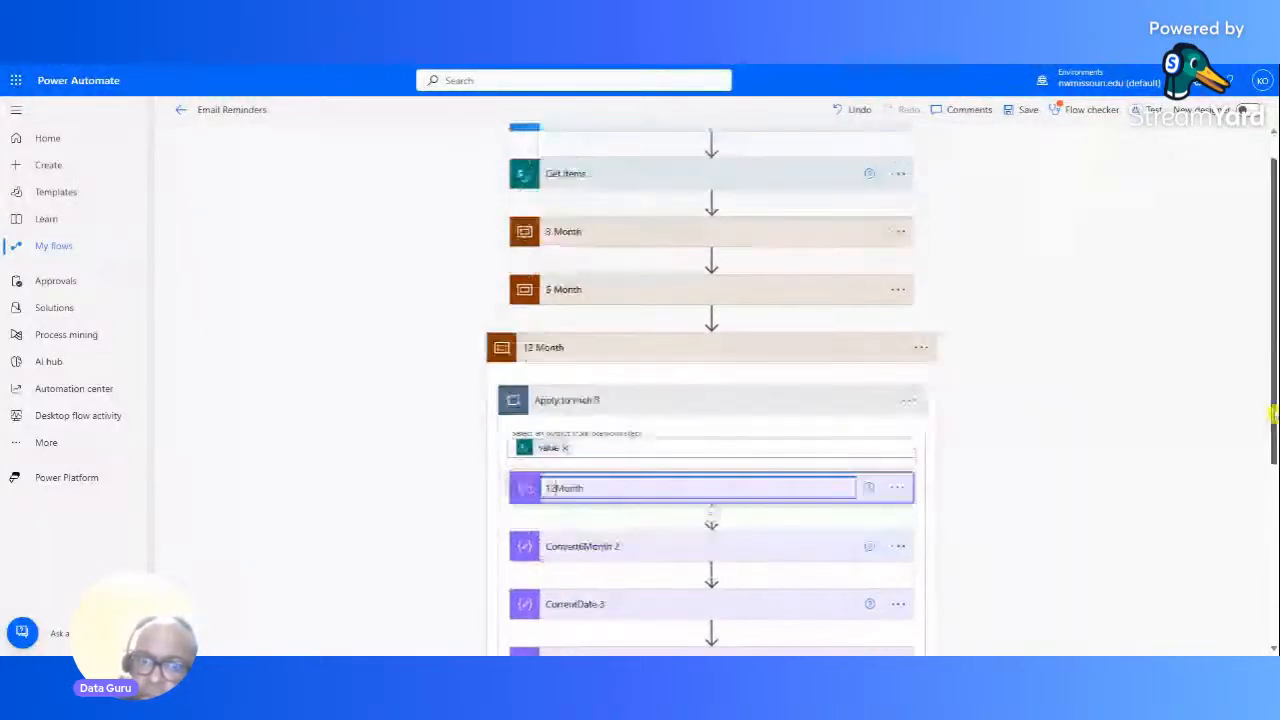
scroll(986, 429, down, 1)
click(897, 437)
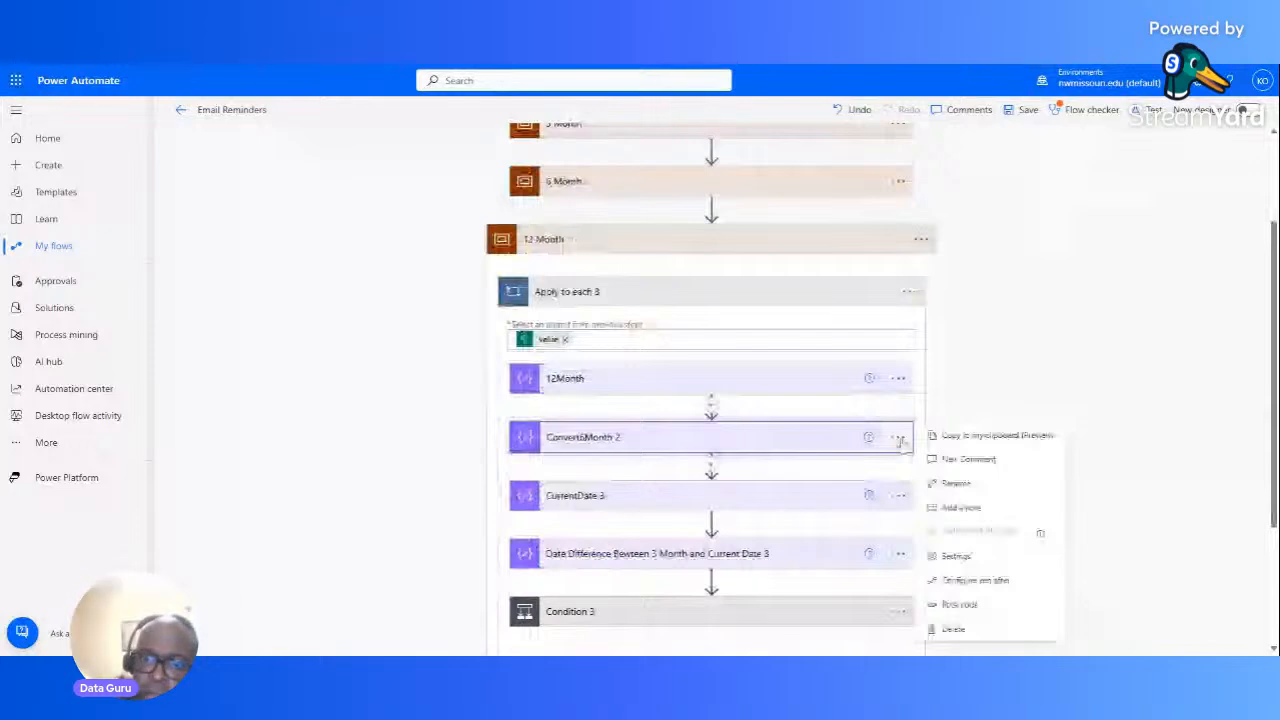
click(898, 442)
click(897, 438)
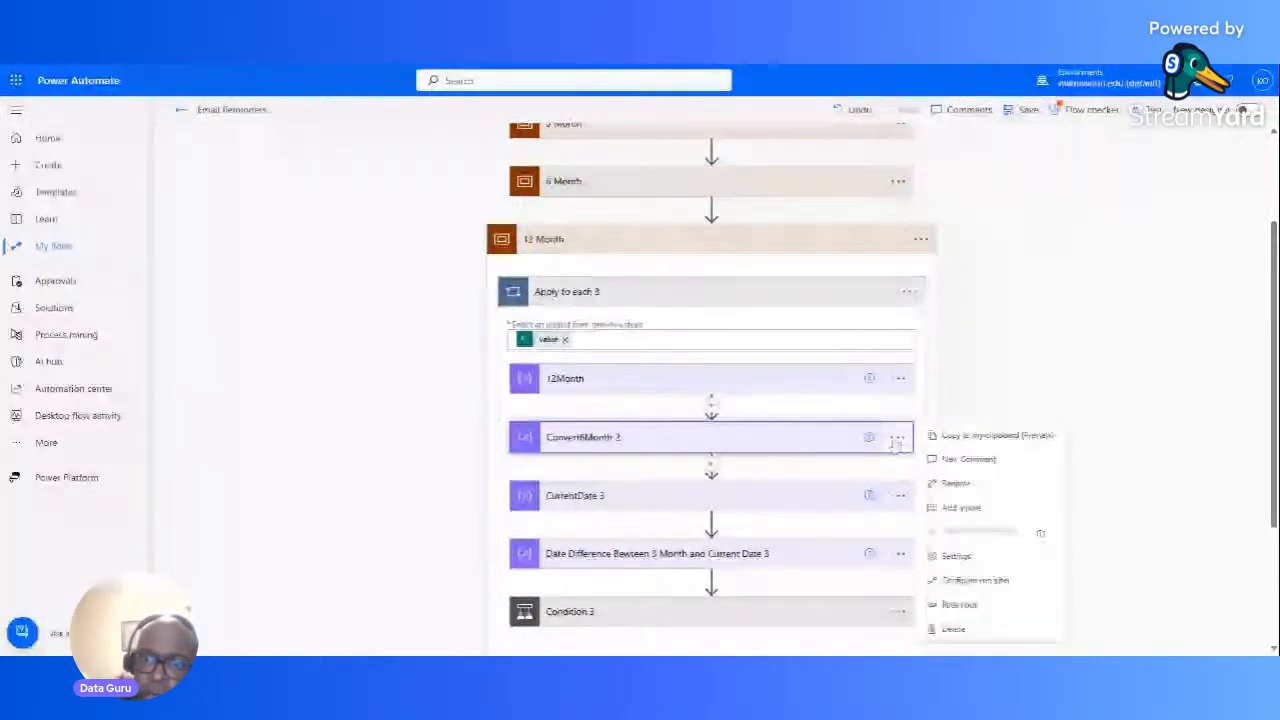
click(956, 484)
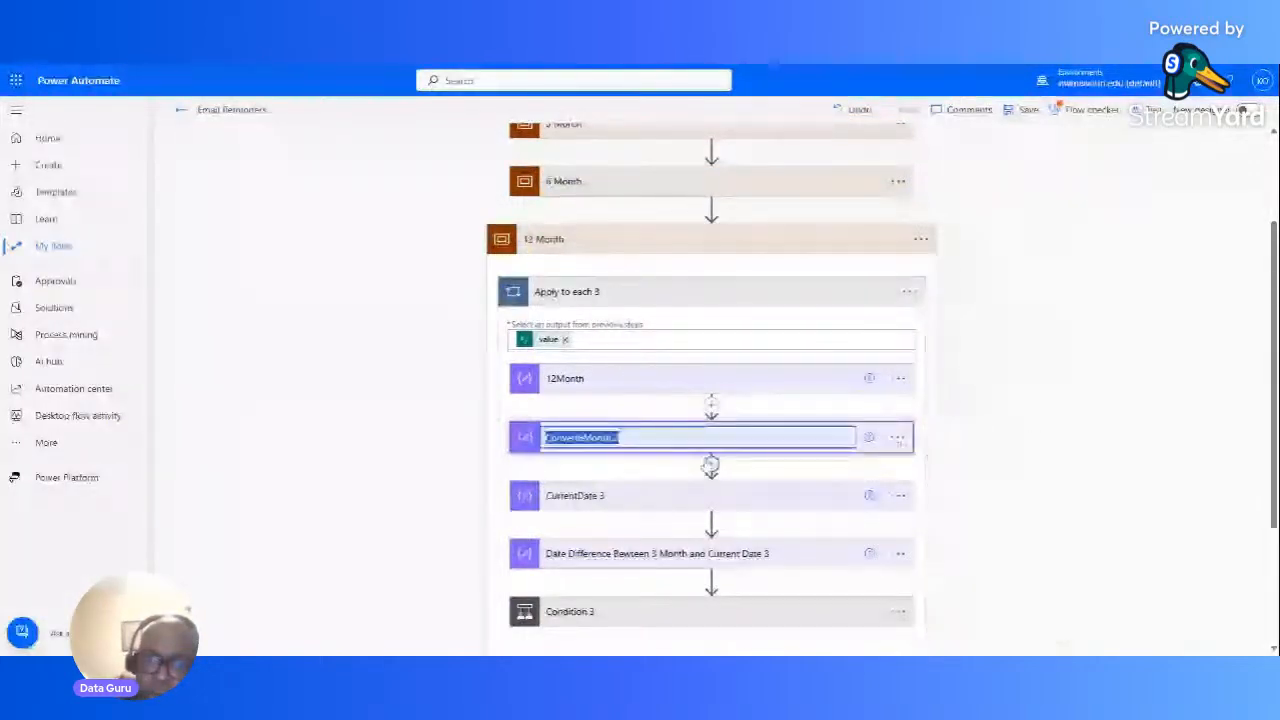
click(598, 438)
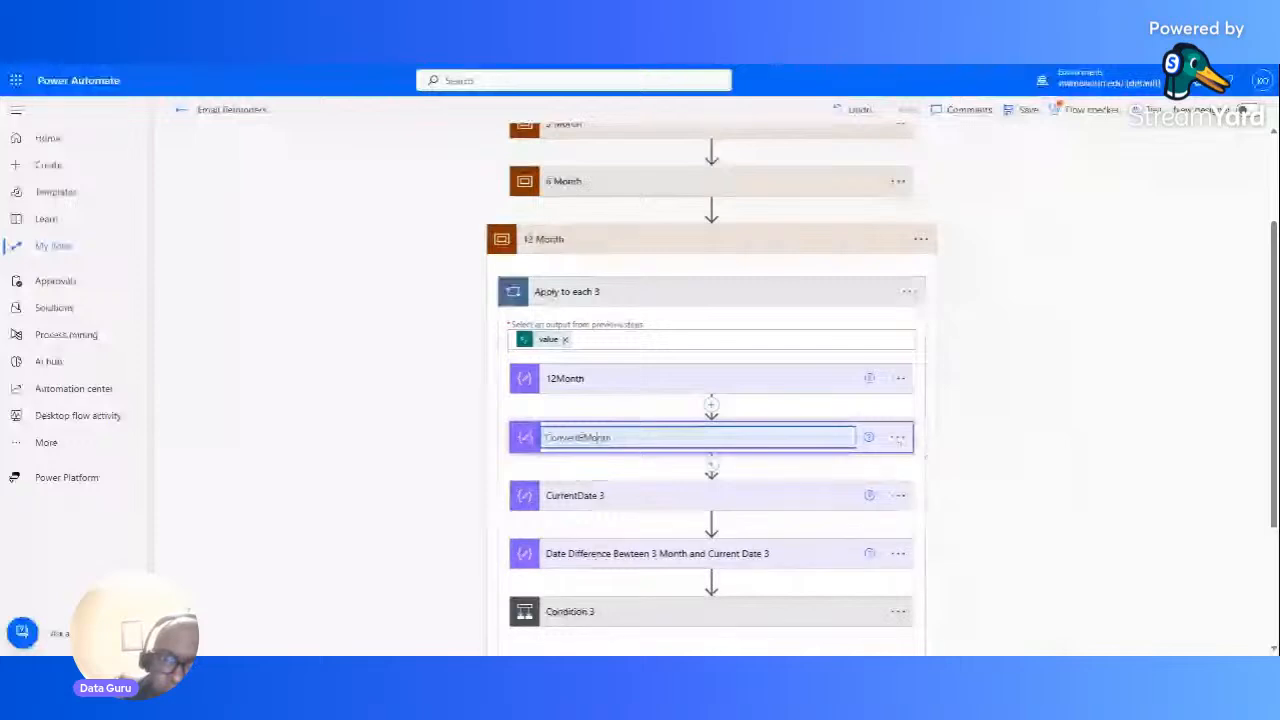
key(Left)
key(Left)
key(BackSpace)
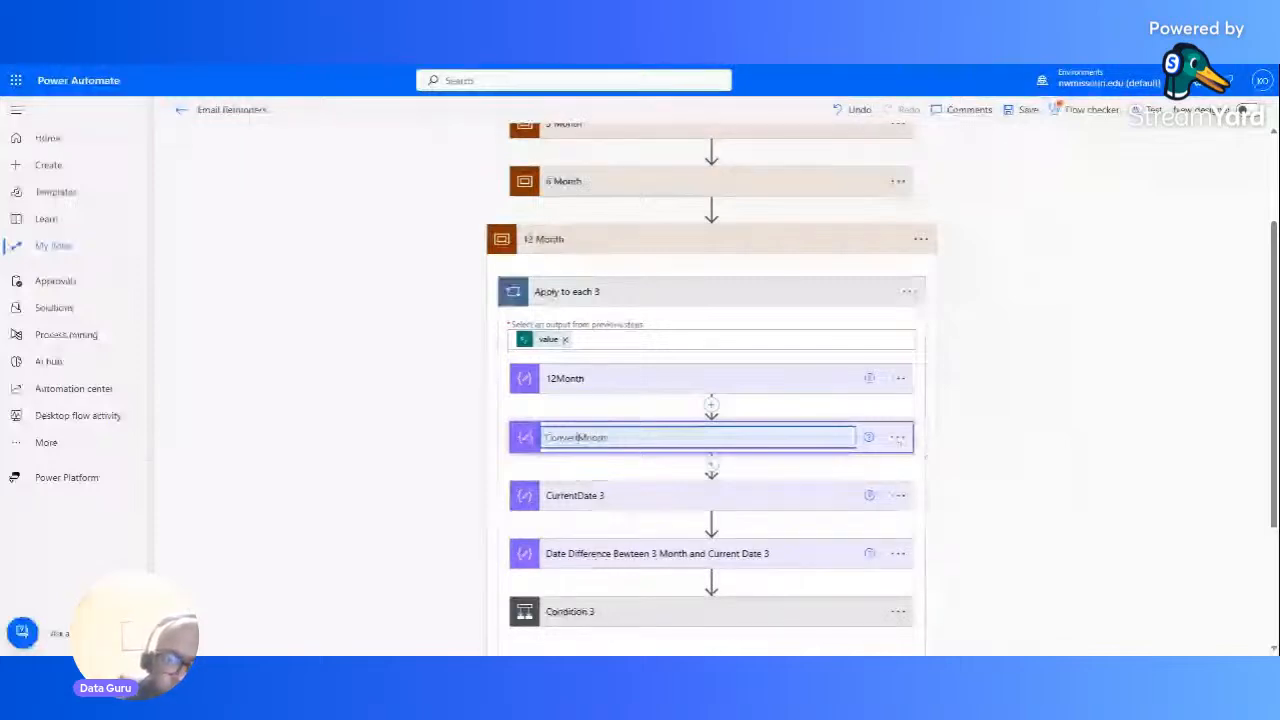
text(12)
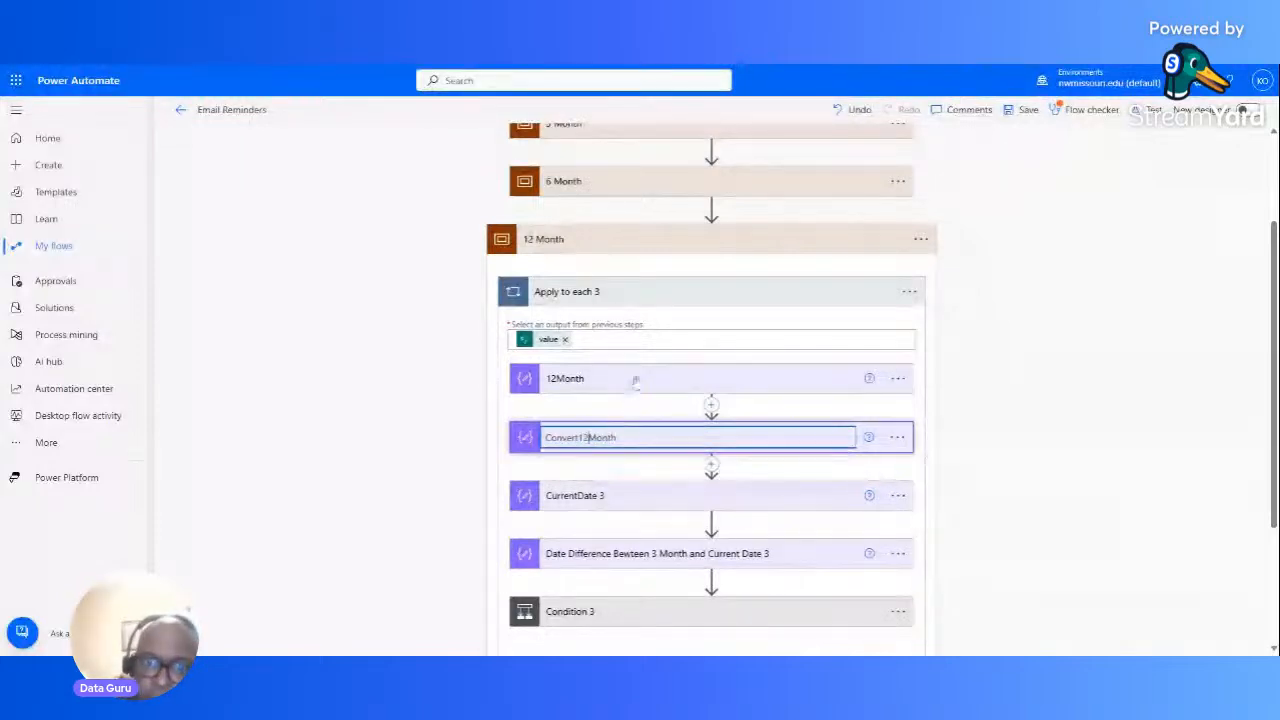
Step: Replace the 12Month action's input with the 12 Month dynamic content
click(636, 380)
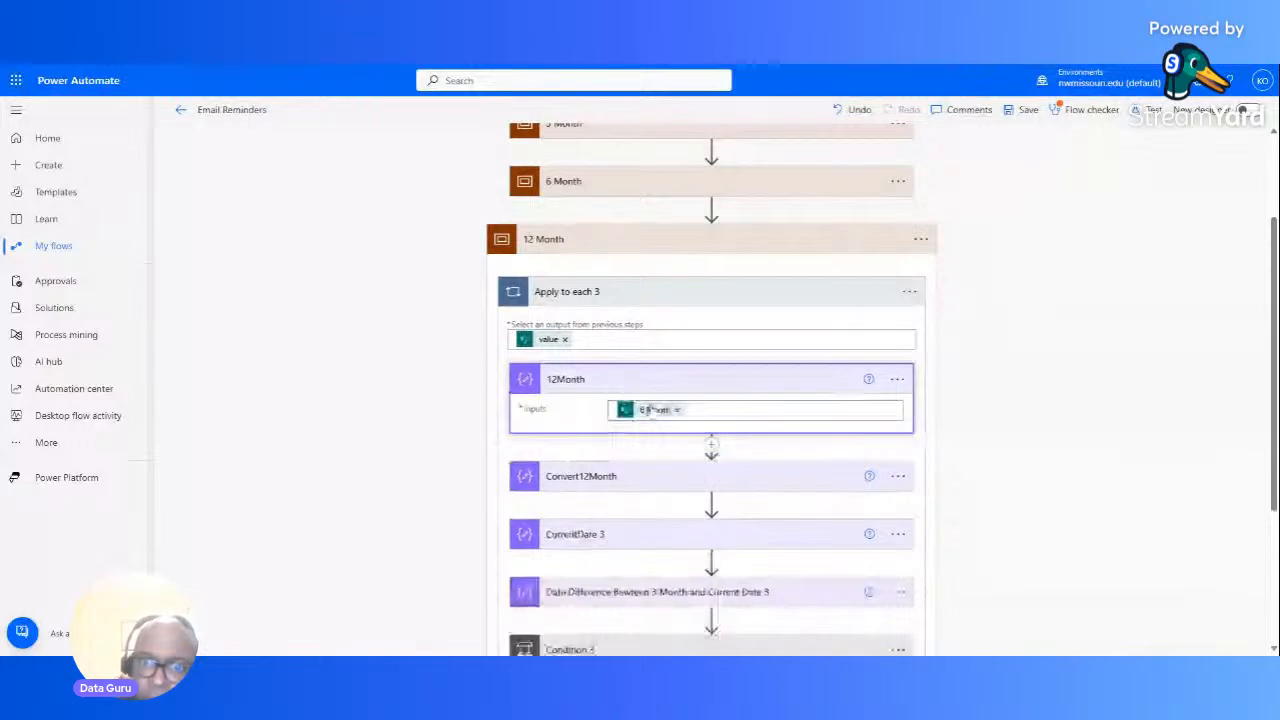
click(652, 410)
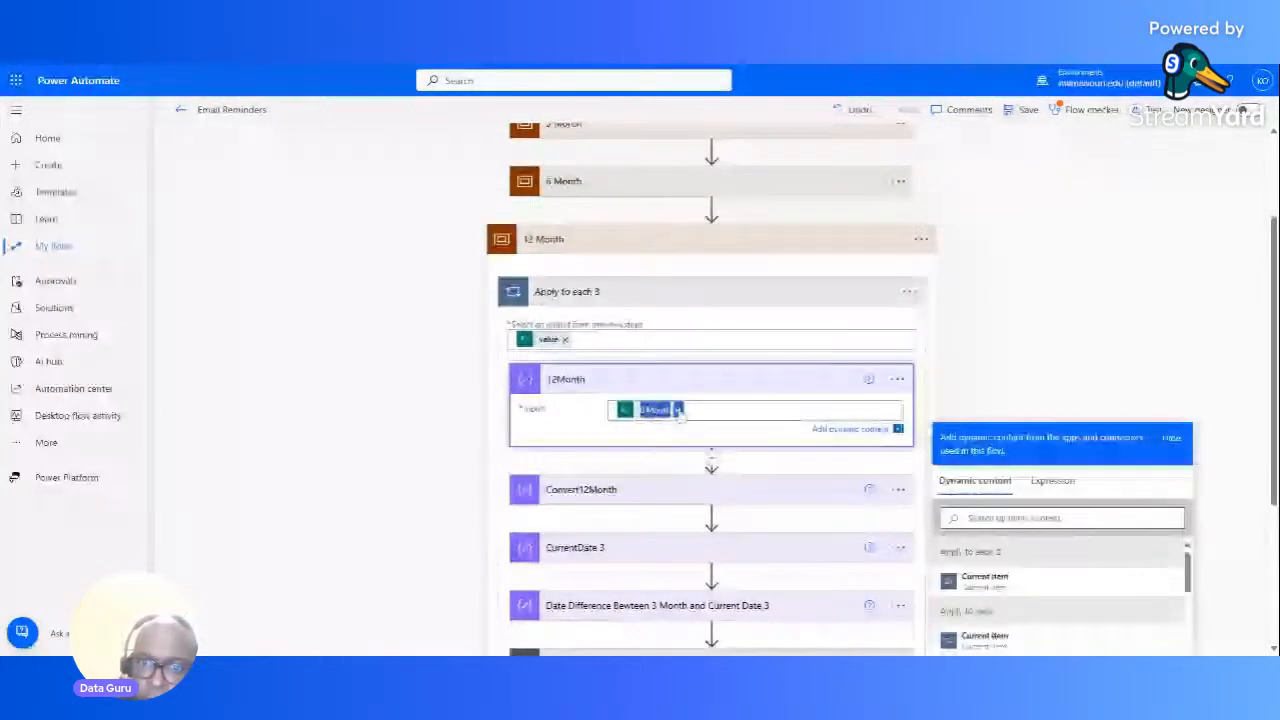
click(678, 410)
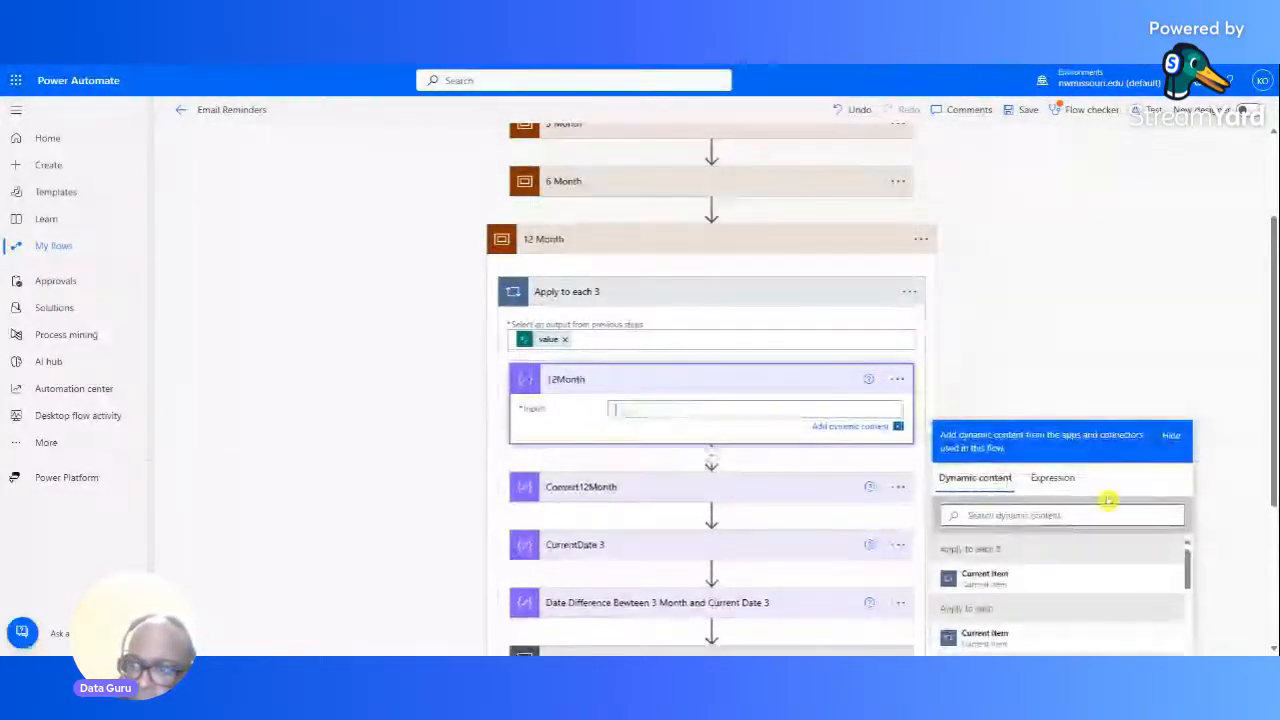
drag(1188, 556, 1165, 617)
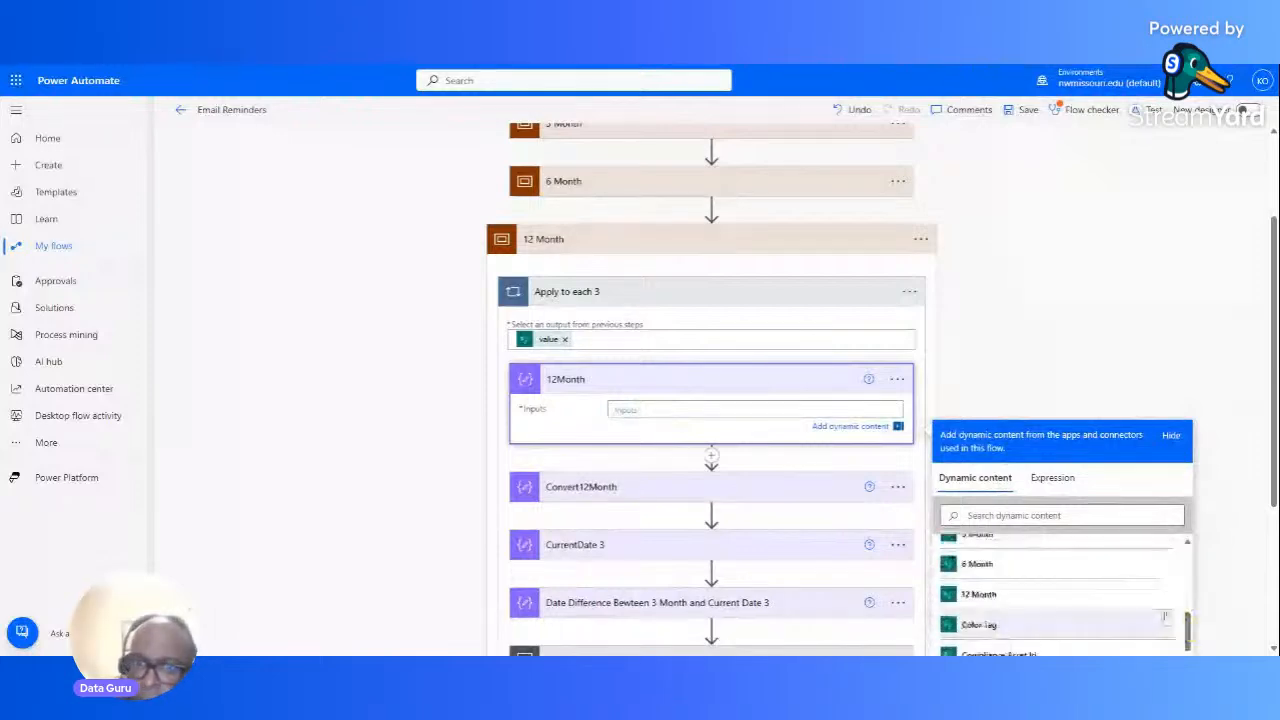
click(978, 594)
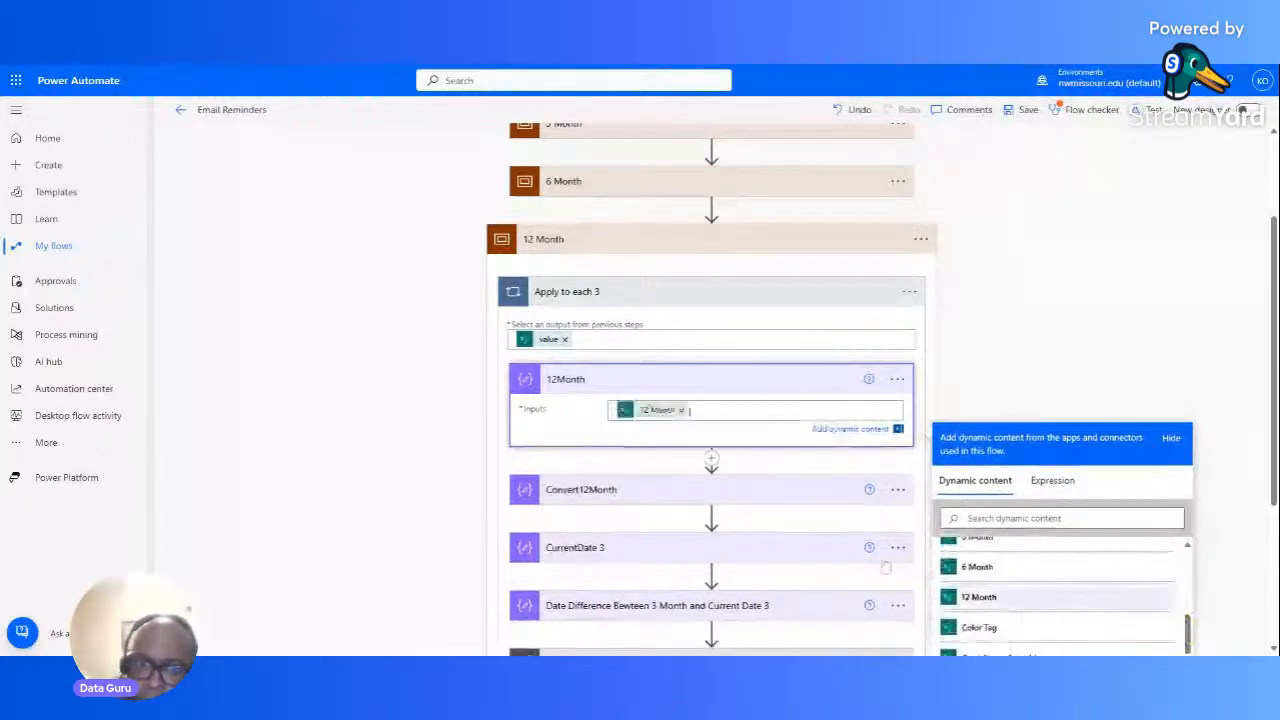
Step: Try to change the Convert12Month expression so that it references outputs('12Month')
click(653, 490)
click(662, 507)
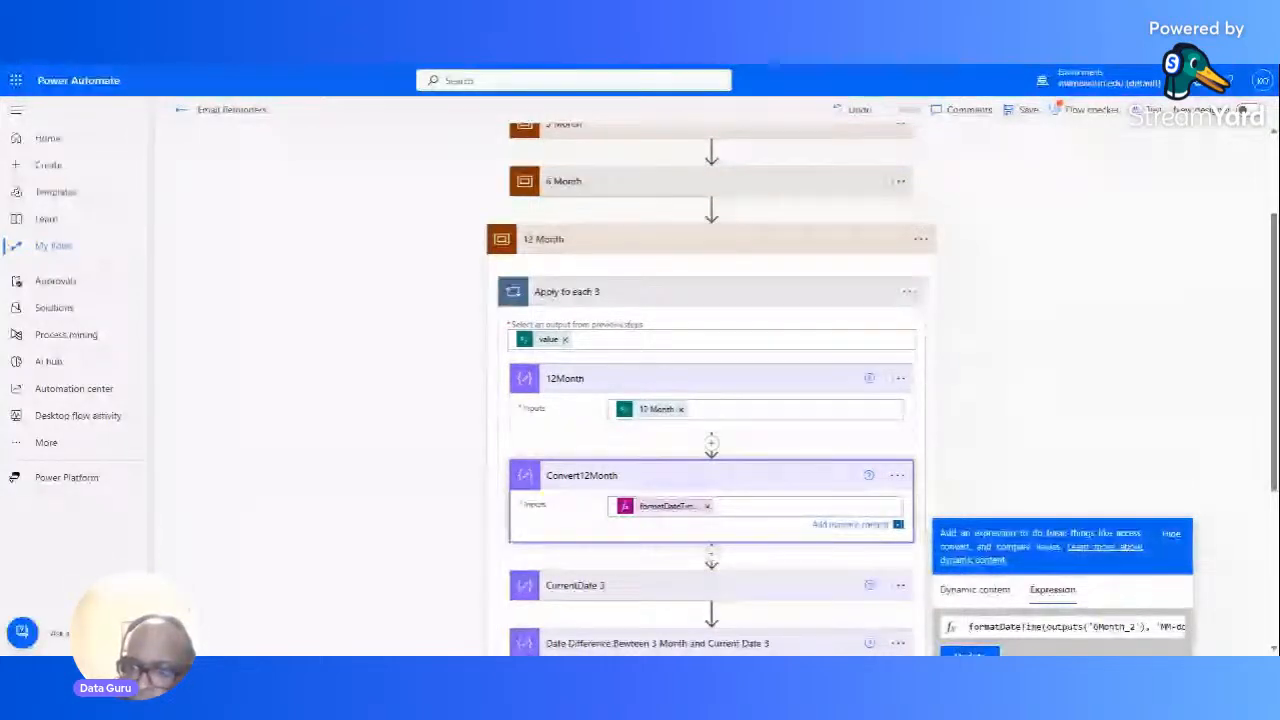
key(BackSpace)
key(BackSpace)
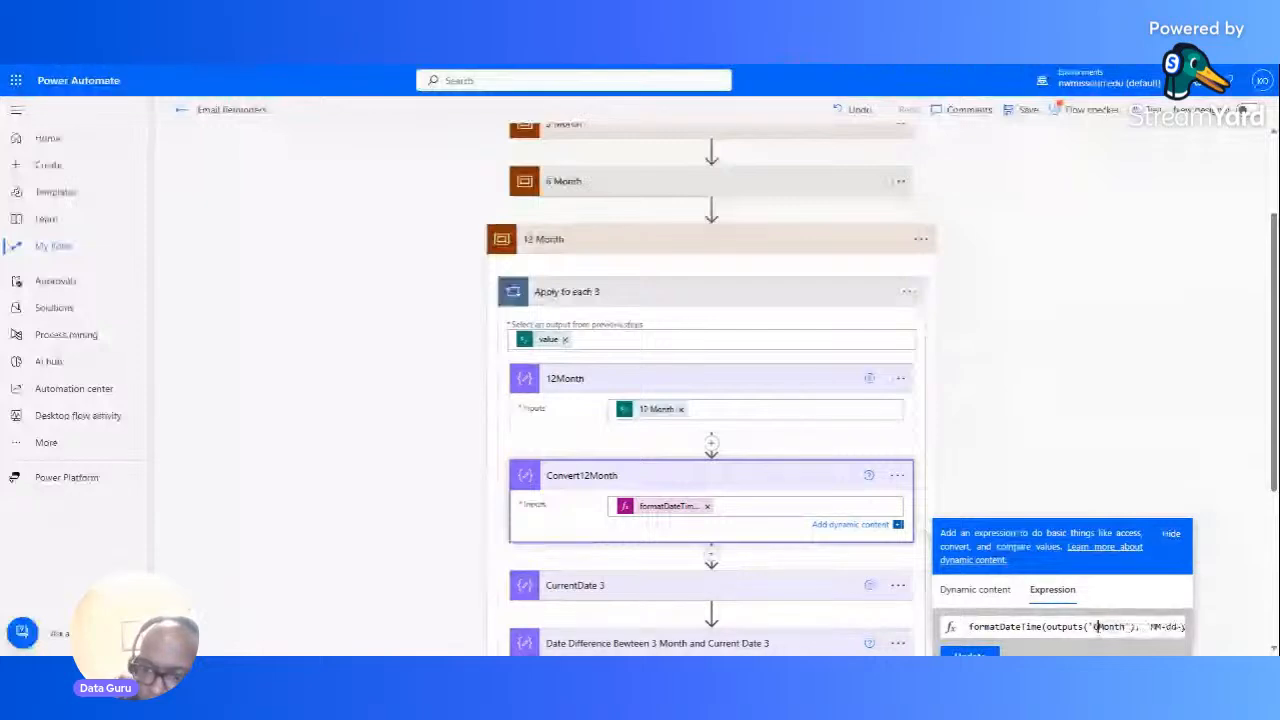
key(BackSpace)
text(12)
key(Right)
key(Right)
key(Right)
key(Right)
key(Right)
key(Right)
key(Right)
key(Right)
key(Right)
key(Right)
key(Right)
key(Right)
key(Right)
key(Right)
key(Right)
key(Right)
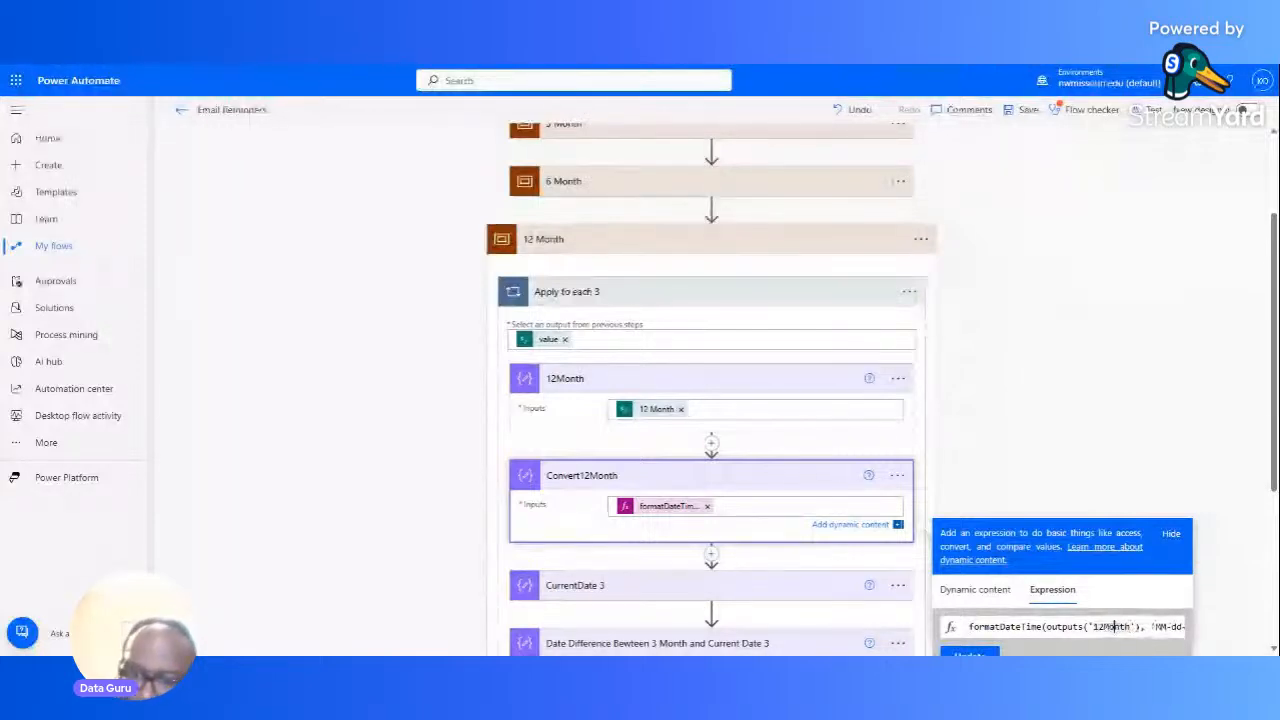
key(Right)
key(Right)
key(Right)
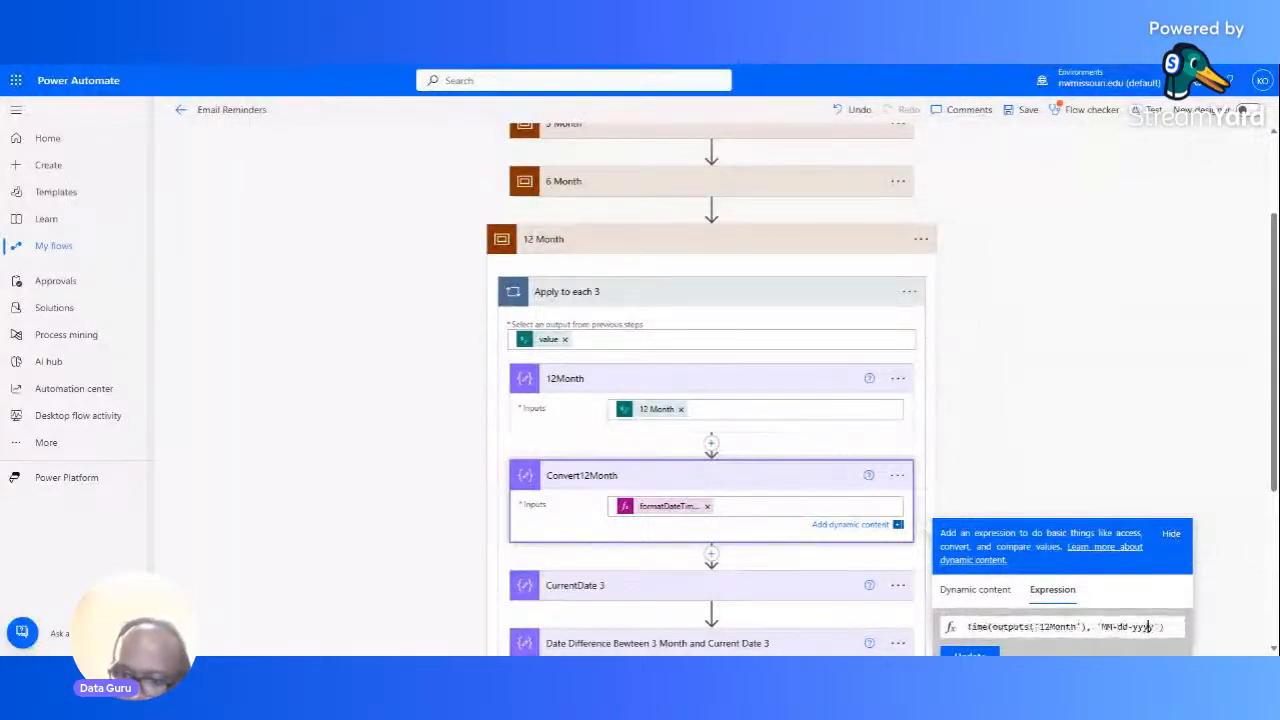
key(Left)
key(Left)
key(Left)
key(Left)
key(Left)
key(Left)
key(Left)
key(Left)
key(Left)
key(Left)
key(Left)
key(Left)
key(Left)
key(Left)
key(Left)
key(Left)
key(Left)
key(Left)
key(Left)
key(Left)
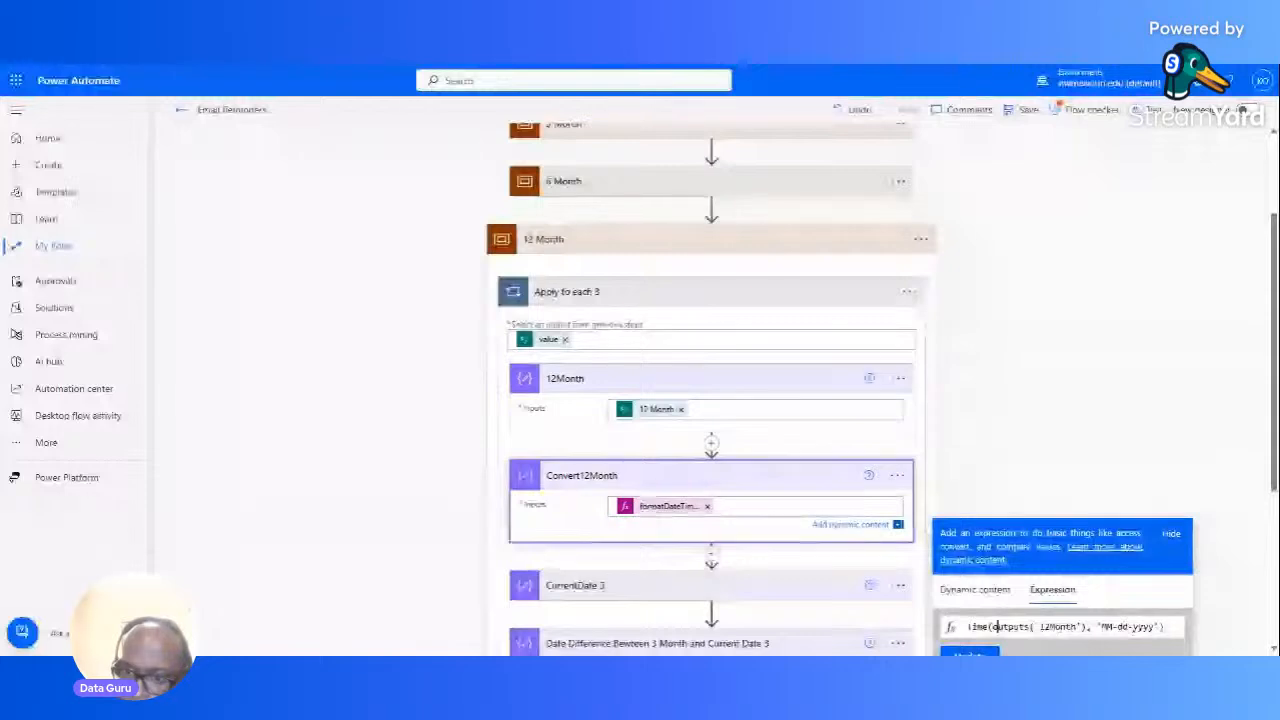
key(Left)
key(Left)
key(Left)
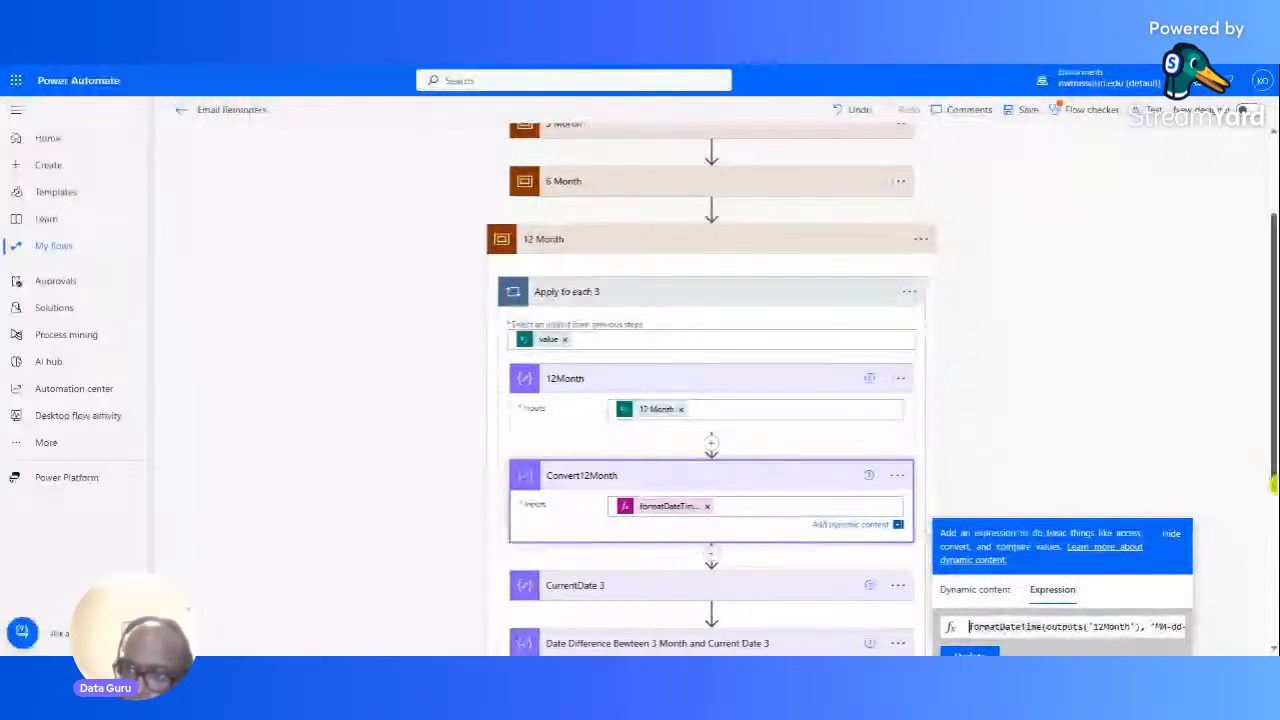
click(1273, 482)
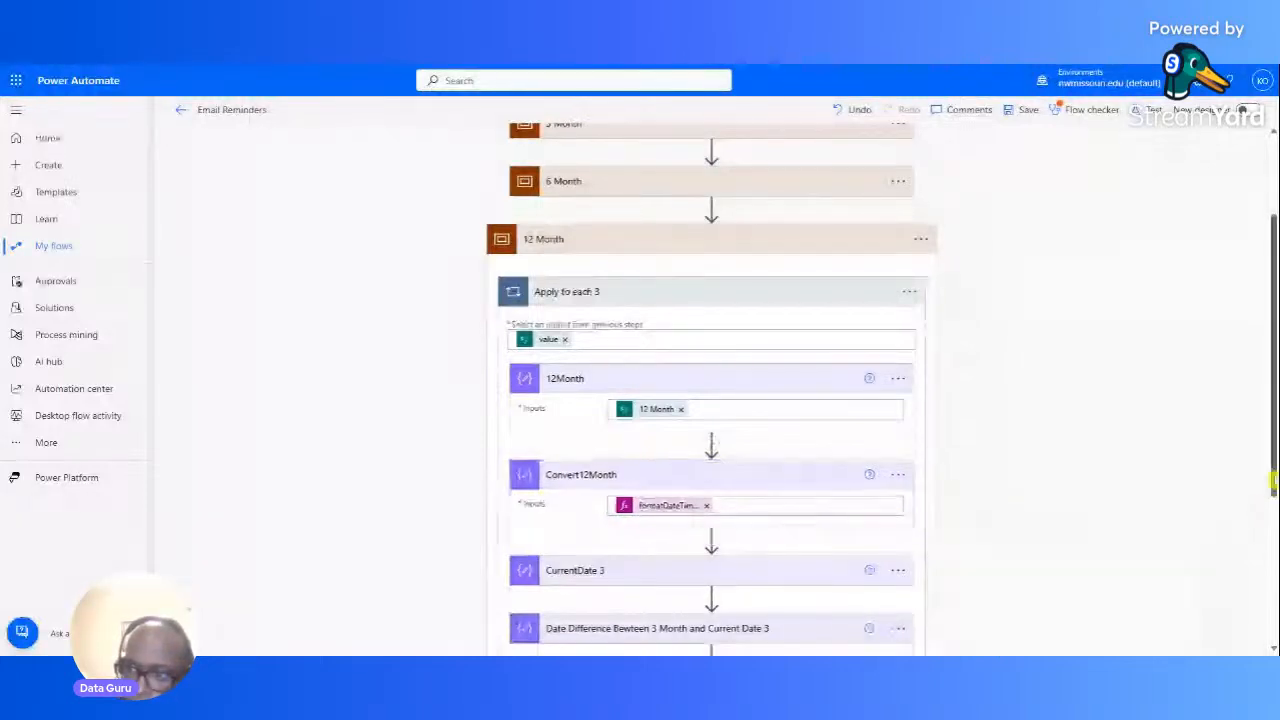
Step: Update the Convert12Month input expression to formatDateTime(outputs('12Month'), 'MM-dd-yyyy')
scroll(1273, 482, down, 3)
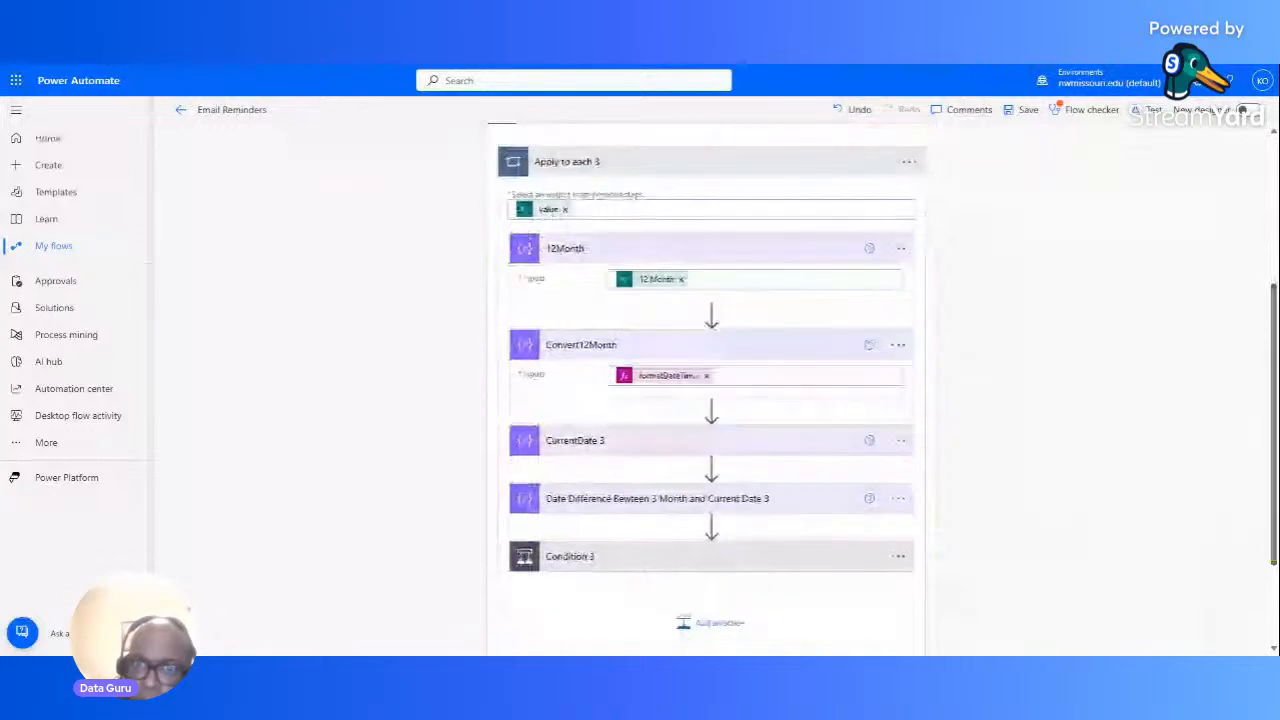
click(800, 376)
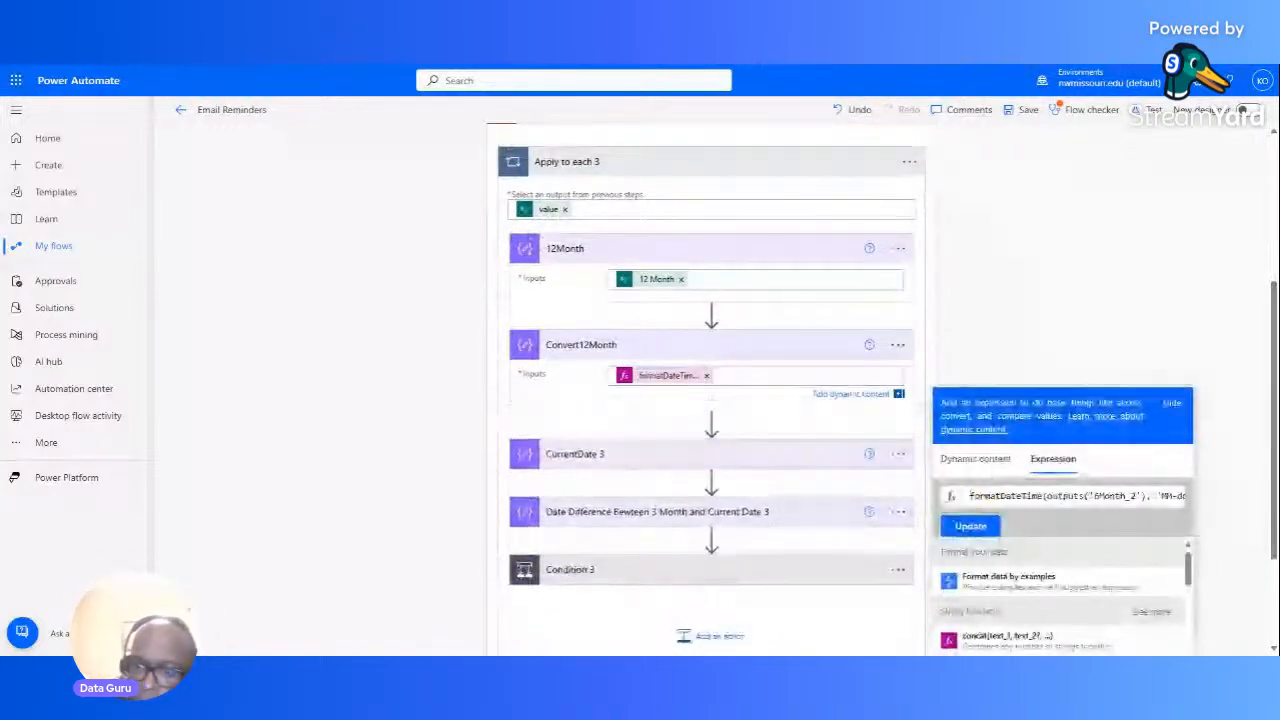
key(BackSpace)
key(BackSpace)
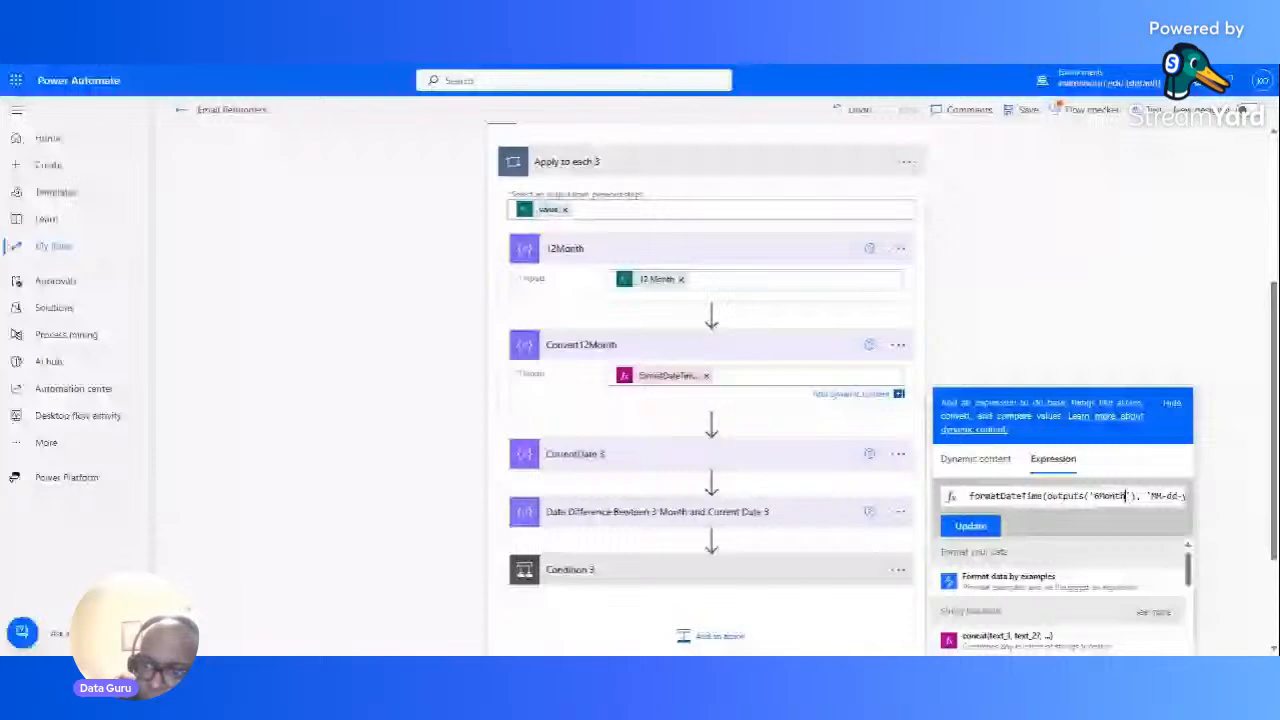
key(Left)
key(Left)
key(Left)
key(Left)
key(Left)
key(BackSpace)
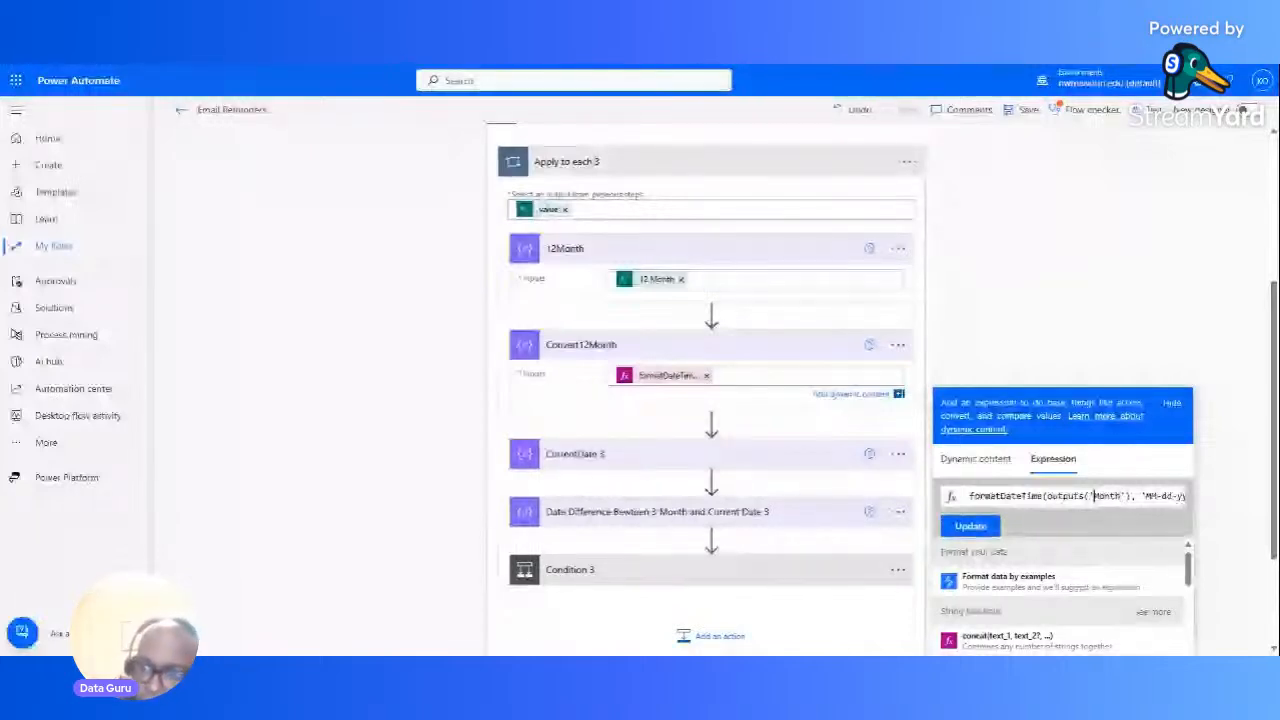
text(12)
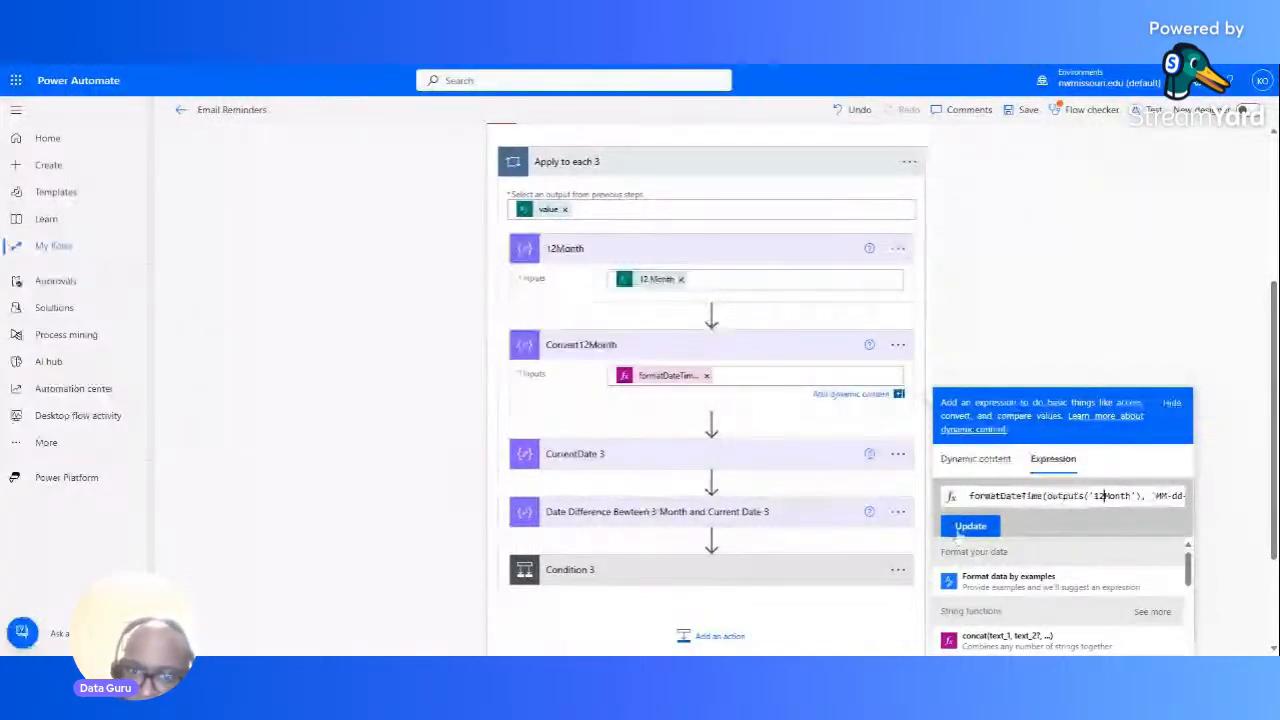
click(908, 513)
Step: In the duplicated Date Difference action's input expression, change the reference inside the equals check to outputs('Convert12Month')
click(803, 460)
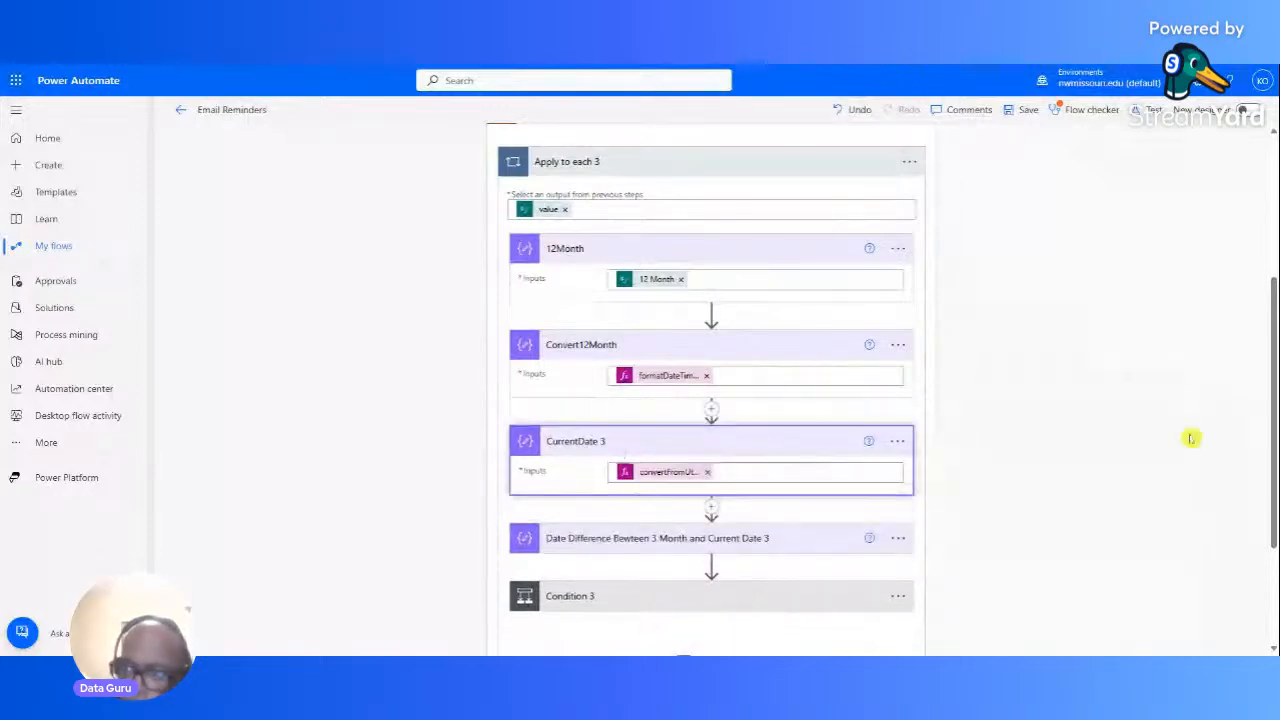
drag(1268, 403, 1274, 508)
click(777, 360)
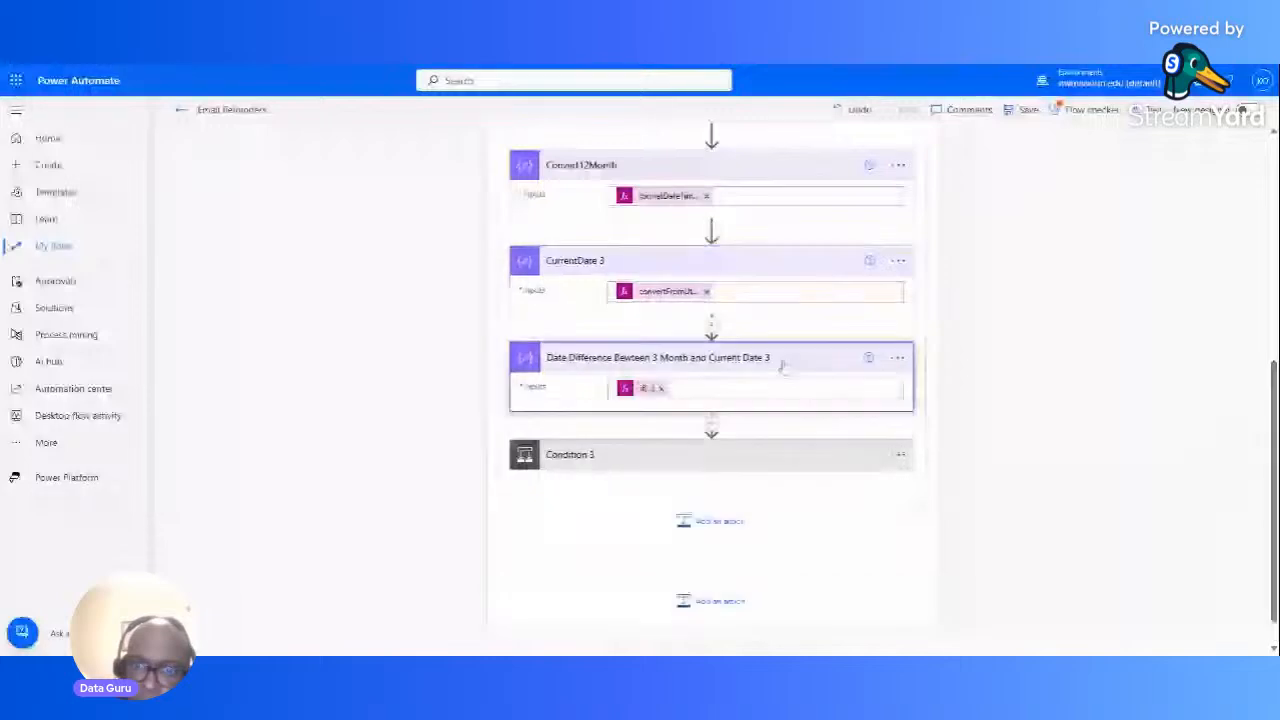
click(697, 397)
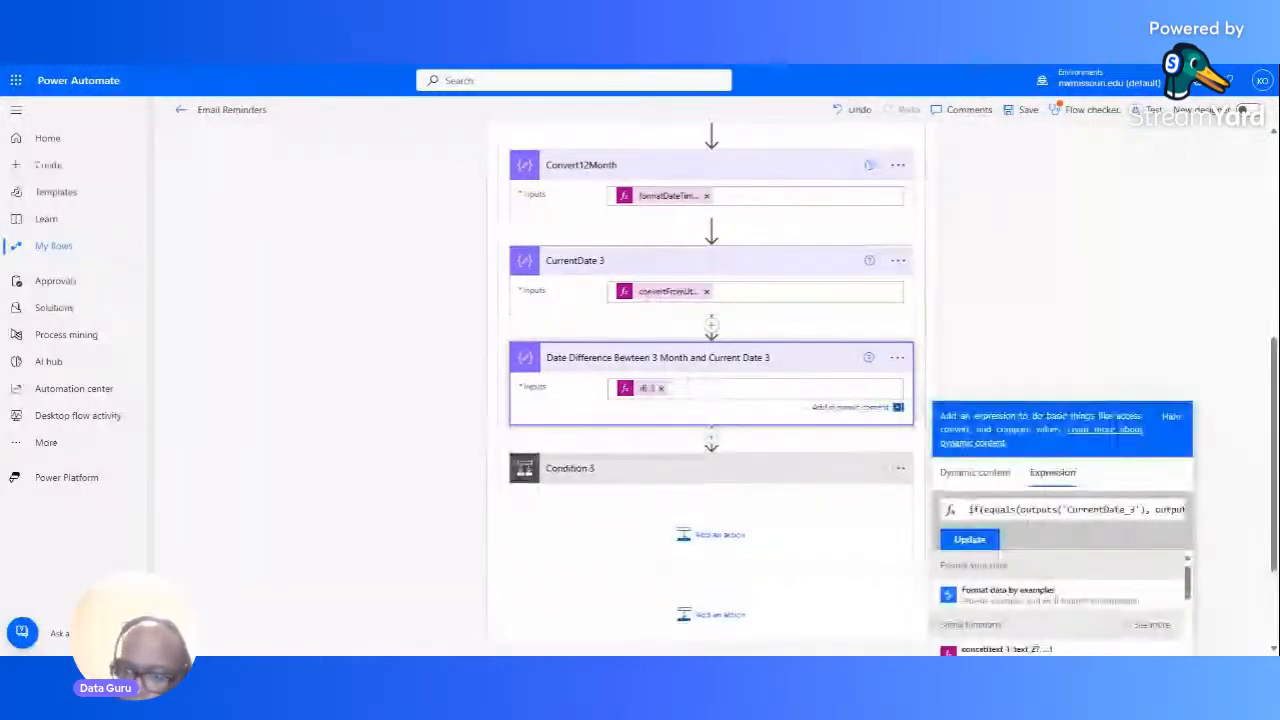
key(Right)
key(Right)
key(Right)
key(Right)
key(Right)
key(Right)
key(Right)
key(Right)
key(Right)
key(Right)
key(Right)
key(Right)
key(Right)
key(Right)
key(Right)
key(Right)
key(Right)
key(Right)
key(Right)
key(Right)
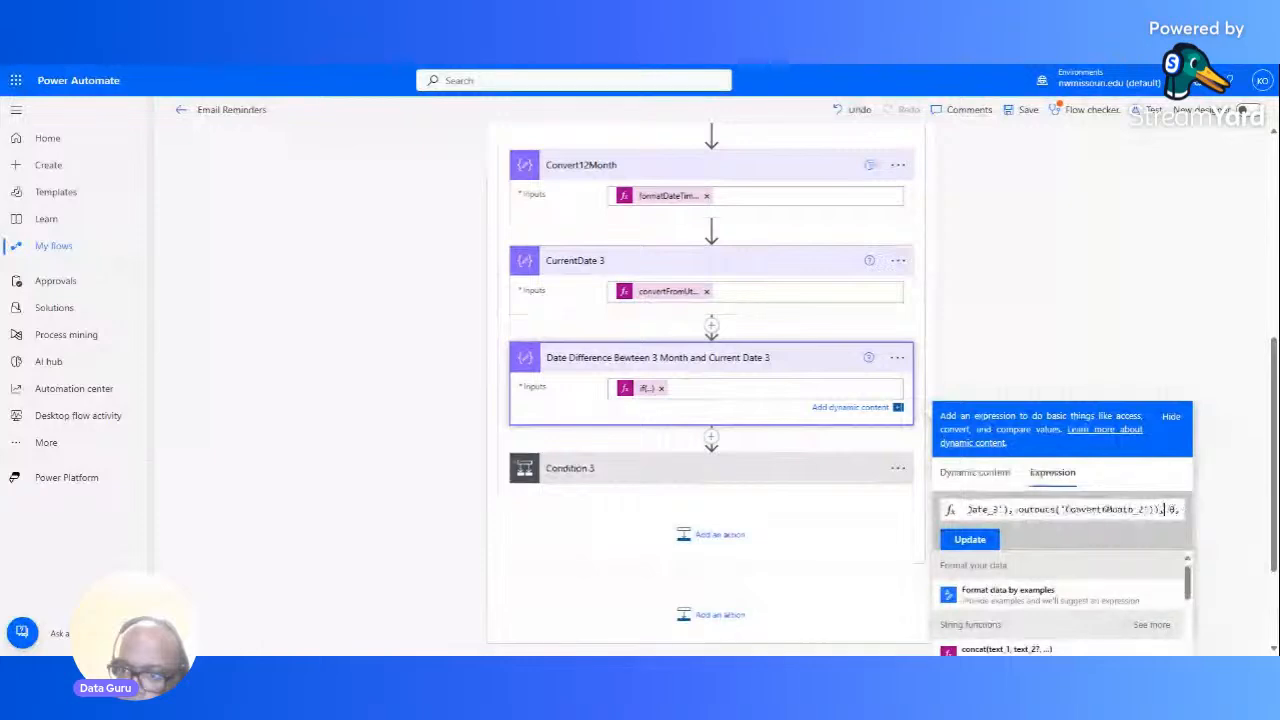
key(Right)
key(Right)
key(Right)
key(Right)
key(Right)
key(Right)
key(Right)
key(Right)
key(Right)
key(Right)
key(Right)
key(Right)
key(Right)
key(Right)
key(Right)
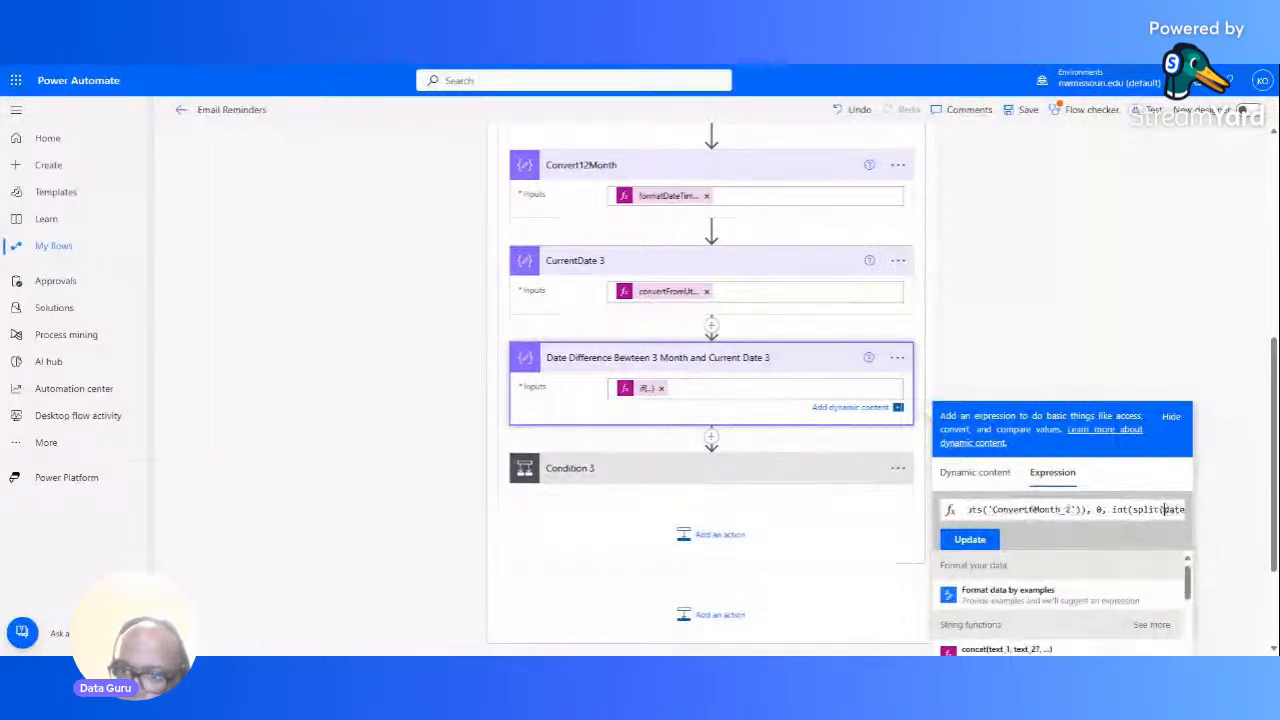
click(1071, 510)
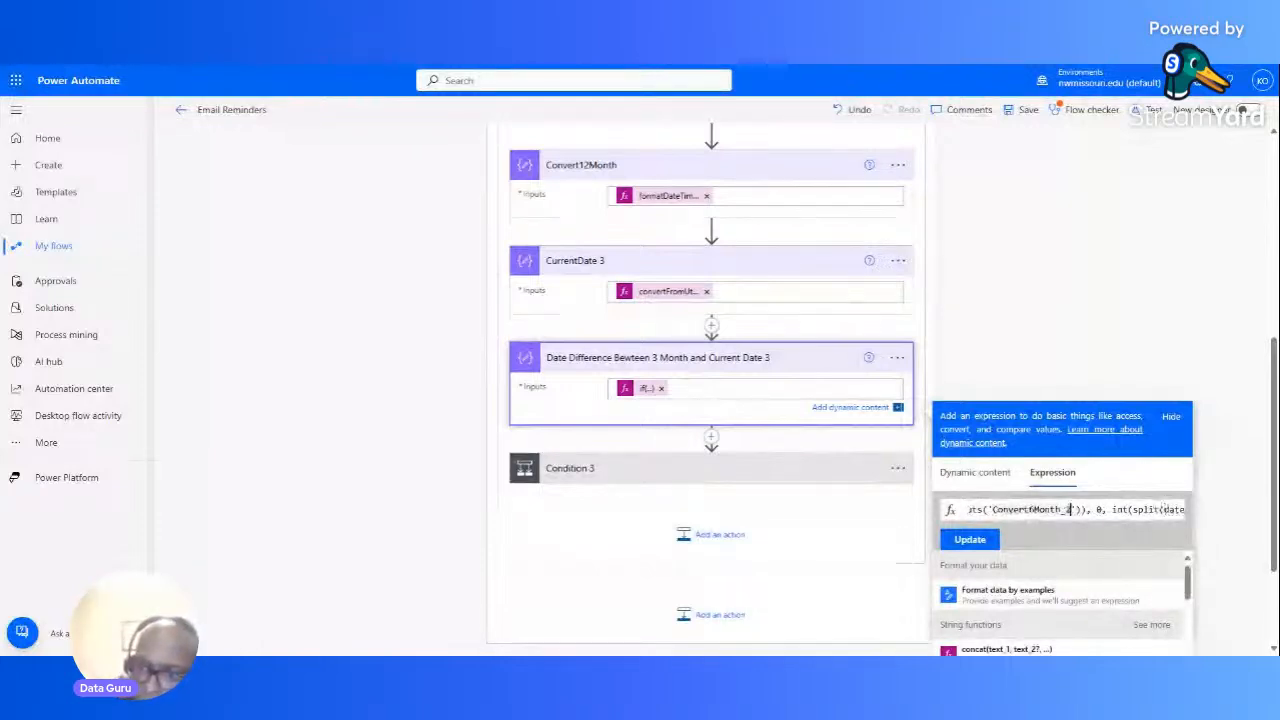
key(BackSpace)
key(BackSpace)
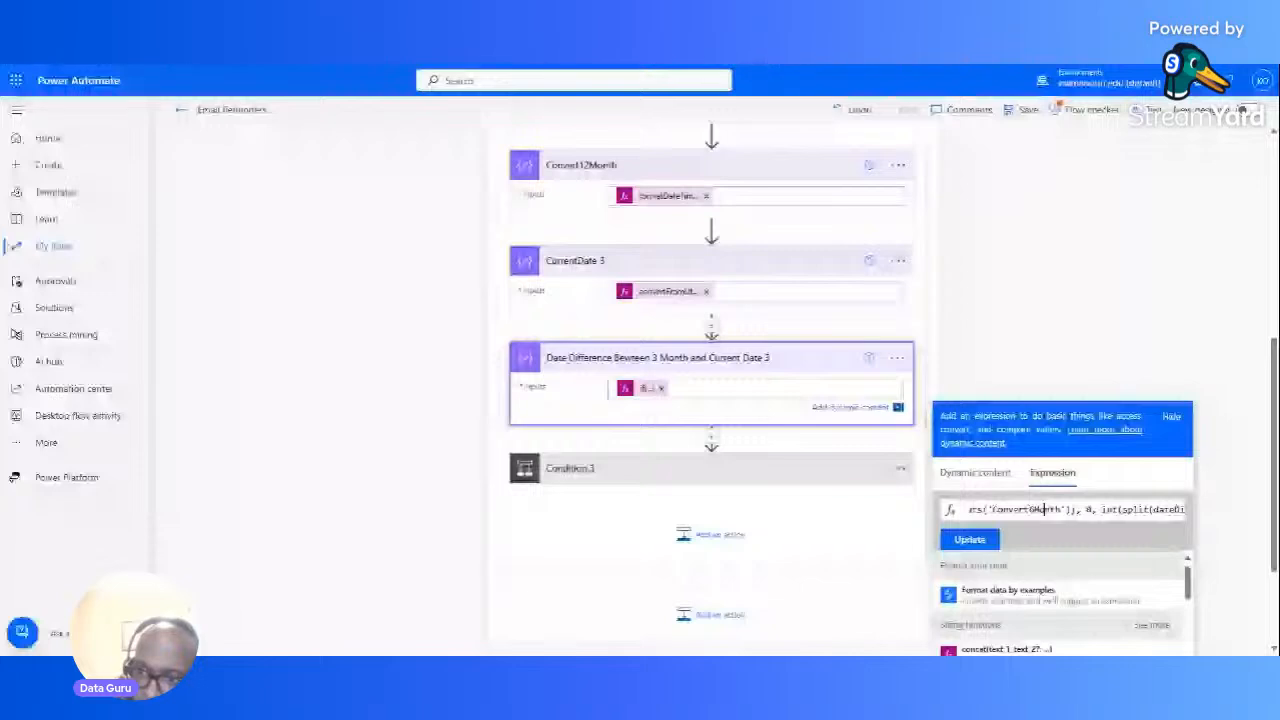
key(Left)
key(Left)
key(BackSpace)
text(12)
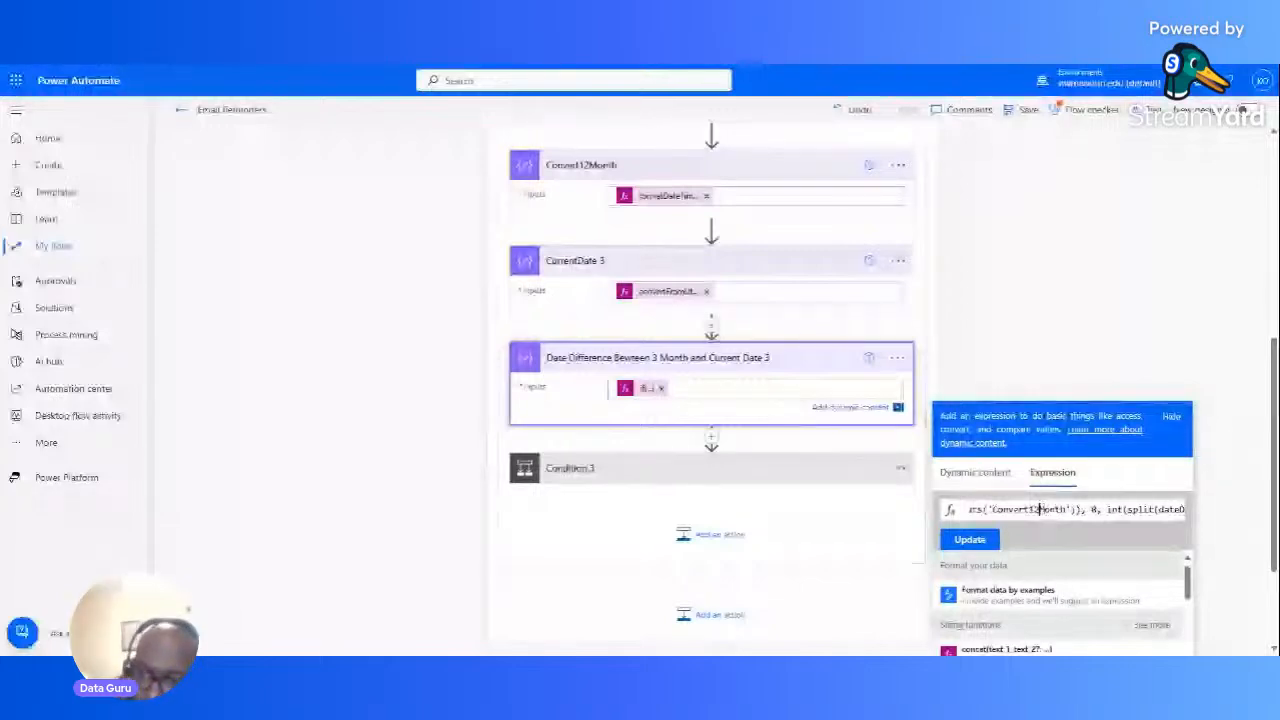
Step: Change the dateDifference function's first argument to outputs('Convert12Month') and update the Date Difference action's expression
key(Right)
key(Right)
key(Right)
key(Right)
key(Right)
key(Right)
key(Right)
key(Right)
key(Right)
key(Right)
key(Right)
key(Right)
key(Right)
key(Right)
key(Right)
key(Right)
key(Right)
key(Right)
key(Right)
key(Right)
key(Right)
key(Right)
key(Right)
key(Right)
key(Right)
key(Right)
key(Right)
key(Right)
key(Right)
key(Right)
key(Right)
key(Right)
key(Right)
key(Right)
key(Right)
key(Right)
key(Right)
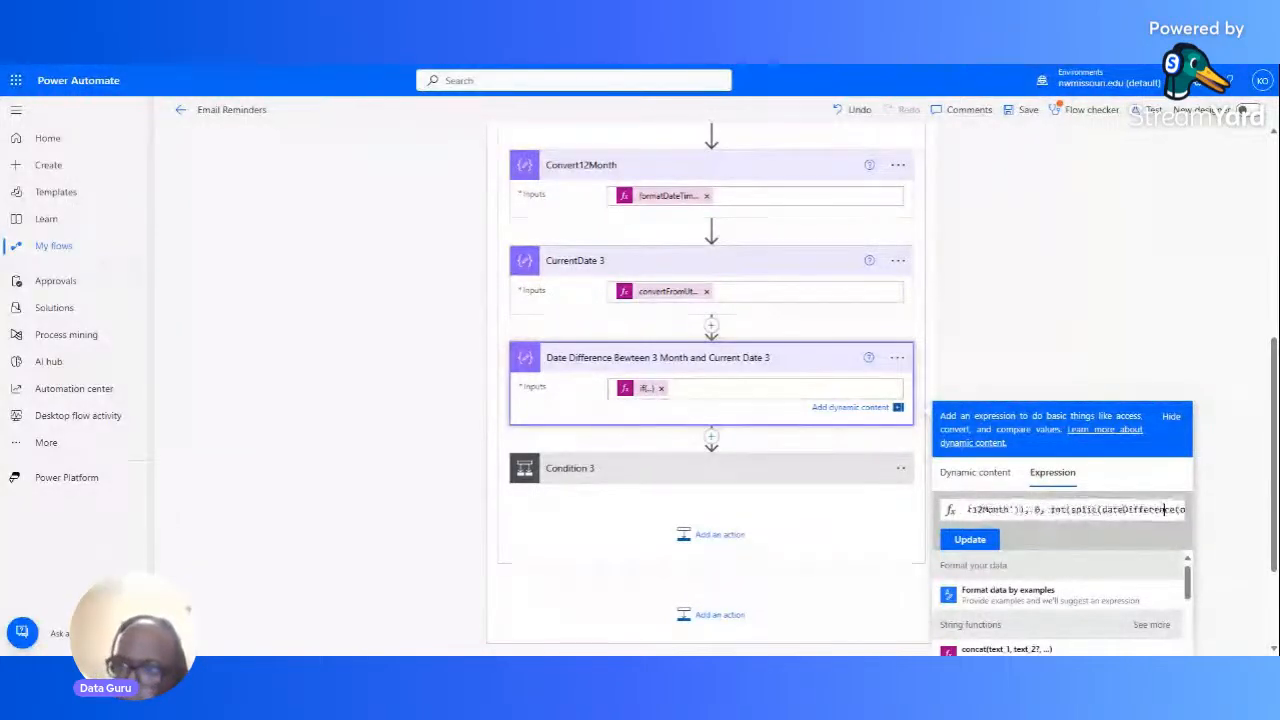
key(Right)
key(Right)
key(Right)
key(Right)
key(Right)
key(Right)
key(Right)
key(Right)
key(Right)
key(Right)
key(Right)
key(Right)
key(Right)
key(Right)
key(Right)
key(Right)
key(Left)
key(Left)
key(Left)
key(Left)
key(Left)
key(Left)
key(Left)
key(Left)
key(Left)
key(Left)
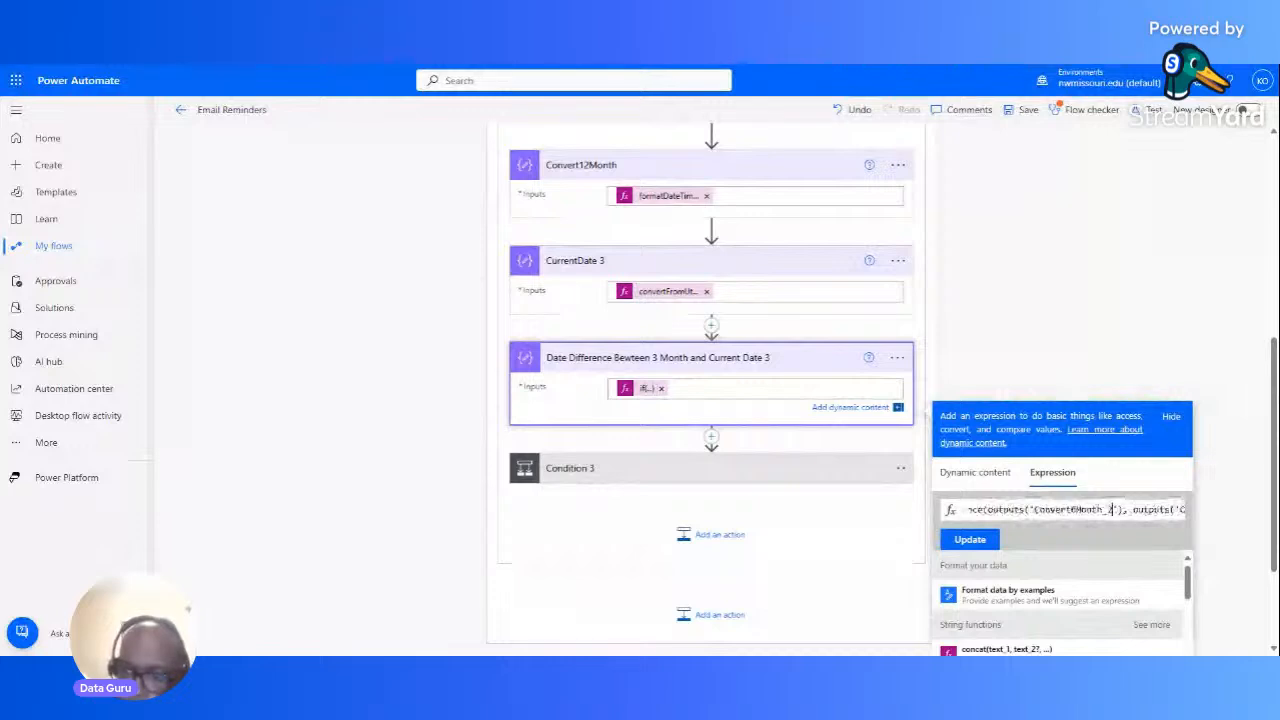
key(BackSpace)
key(BackSpace)
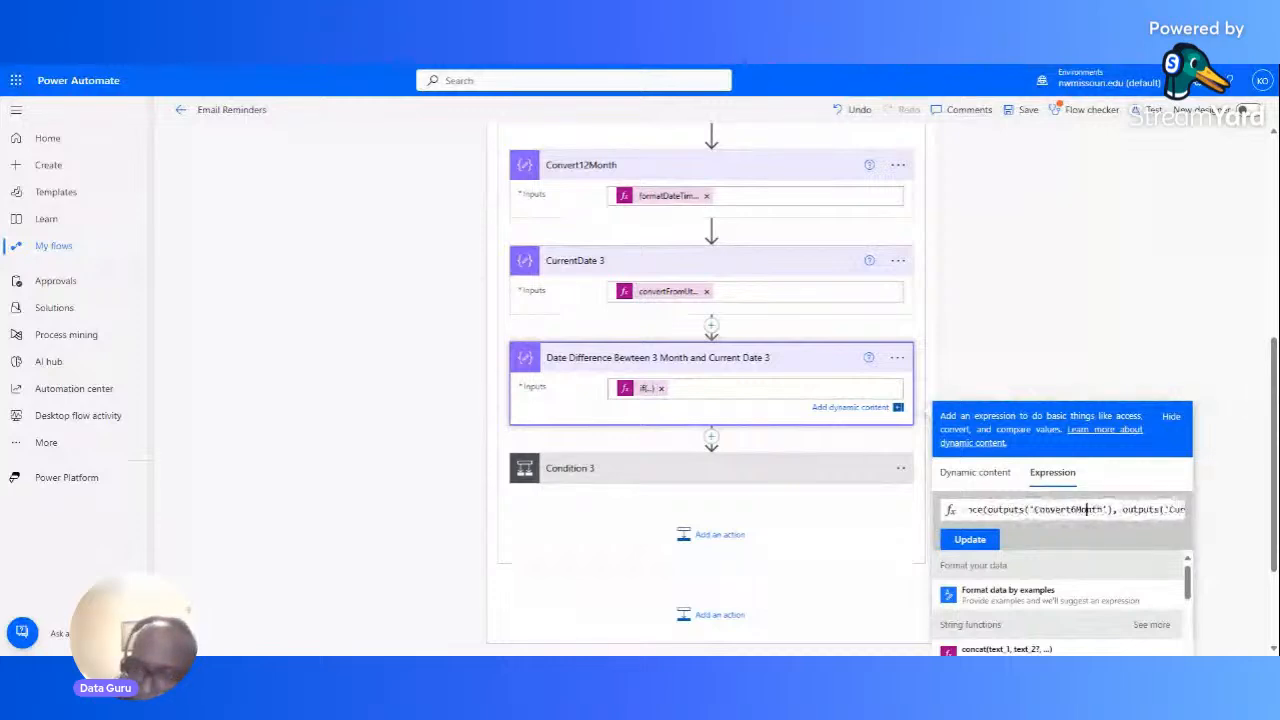
key(Left)
key(Left)
key(Left)
key(Left)
key(Left)
key(BackSpace)
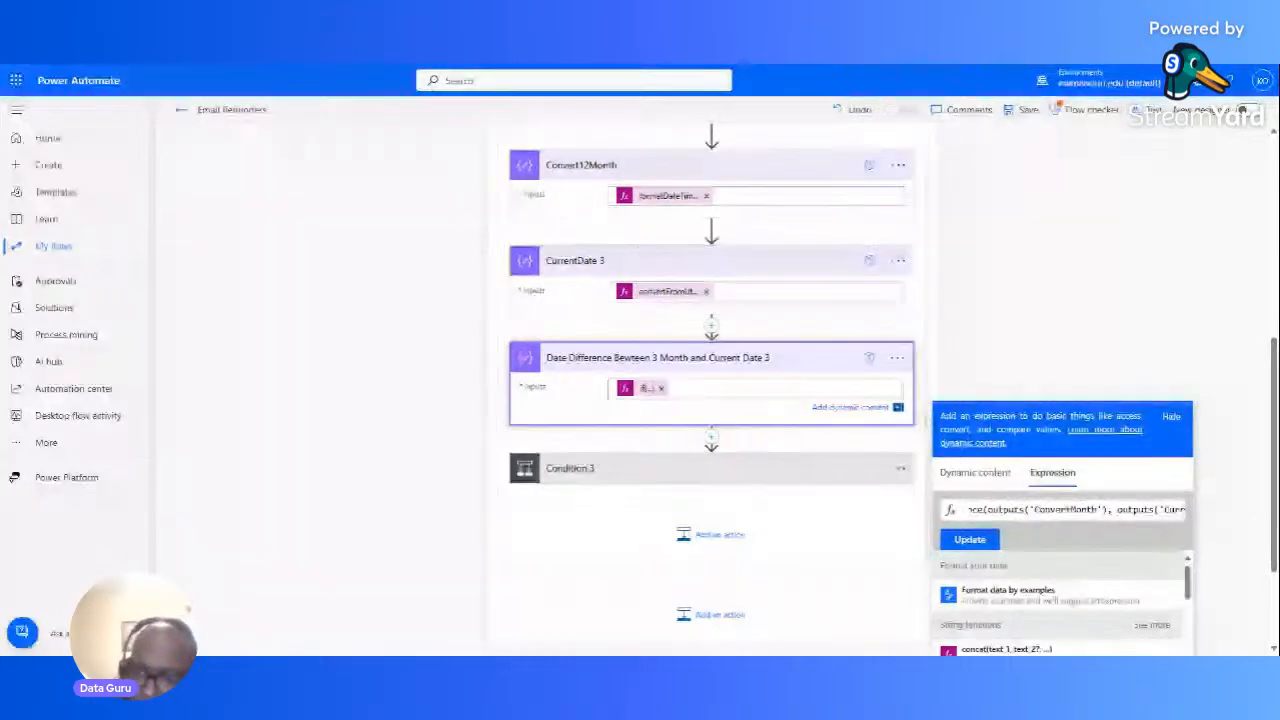
text(12)
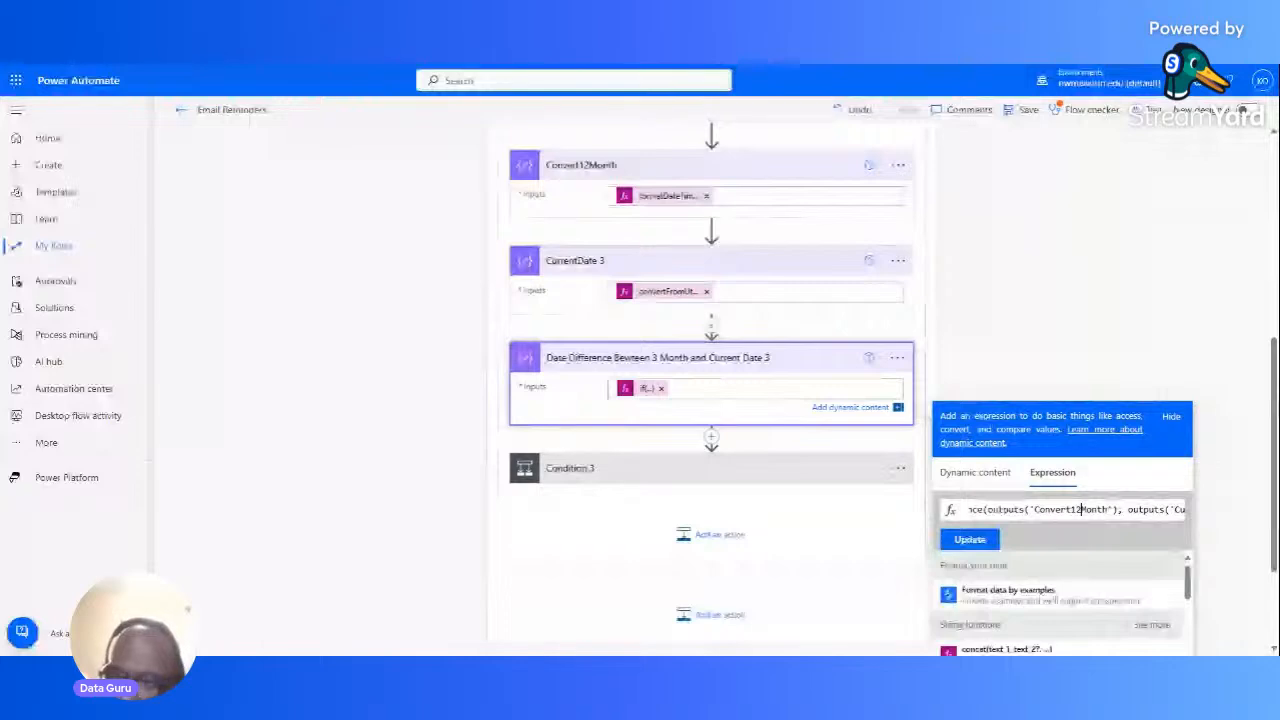
key(Right)
key(Right)
key(Right)
key(Right)
key(Right)
key(Right)
key(Right)
key(Right)
key(Right)
key(Right)
key(Right)
key(Right)
key(Right)
key(Right)
key(Right)
key(Right)
key(Right)
key(Right)
key(Right)
key(Right)
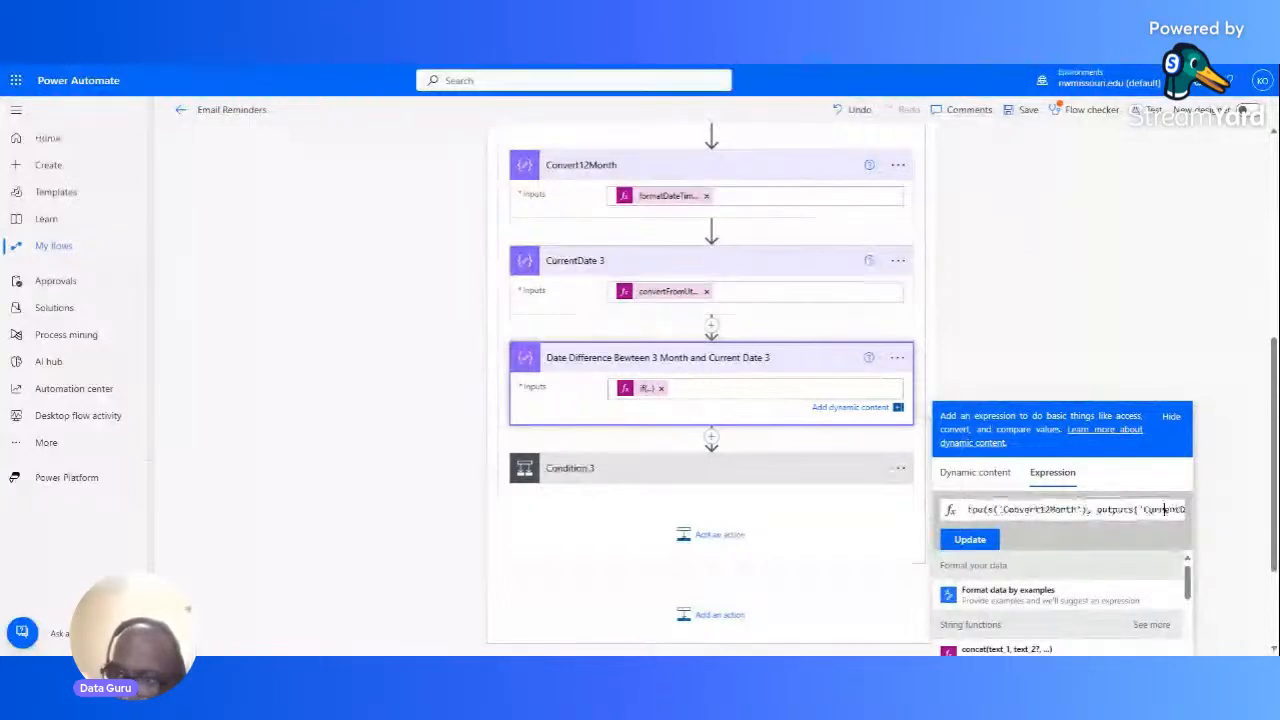
key(Right)
key(Right)
key(Right)
key(Right)
key(Right)
key(Right)
key(Right)
key(Right)
key(Right)
key(Right)
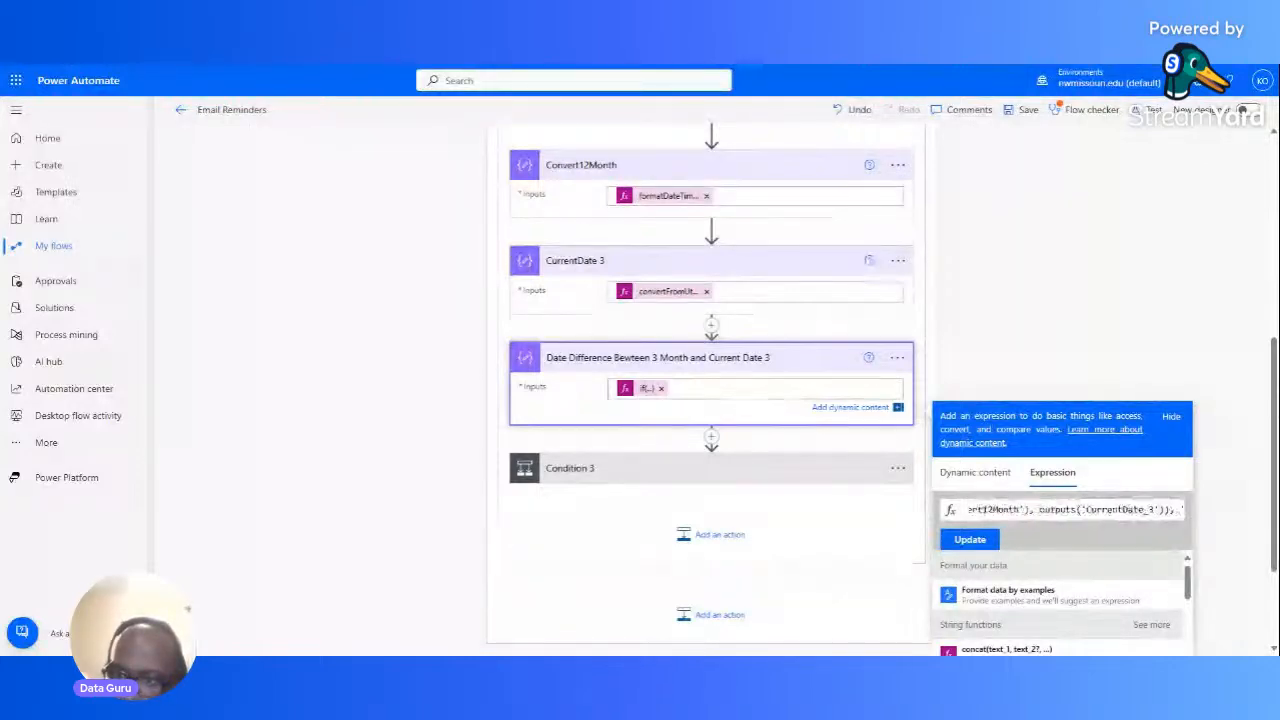
key(Right)
key(Right)
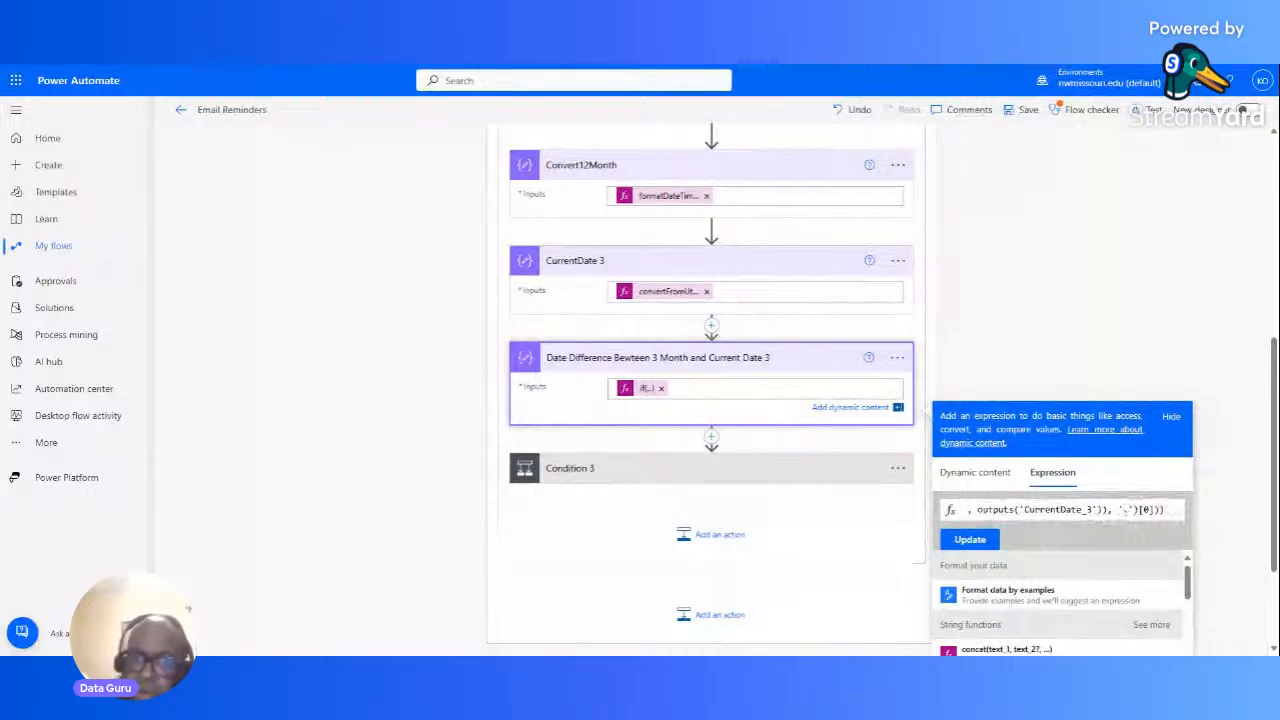
click(970, 540)
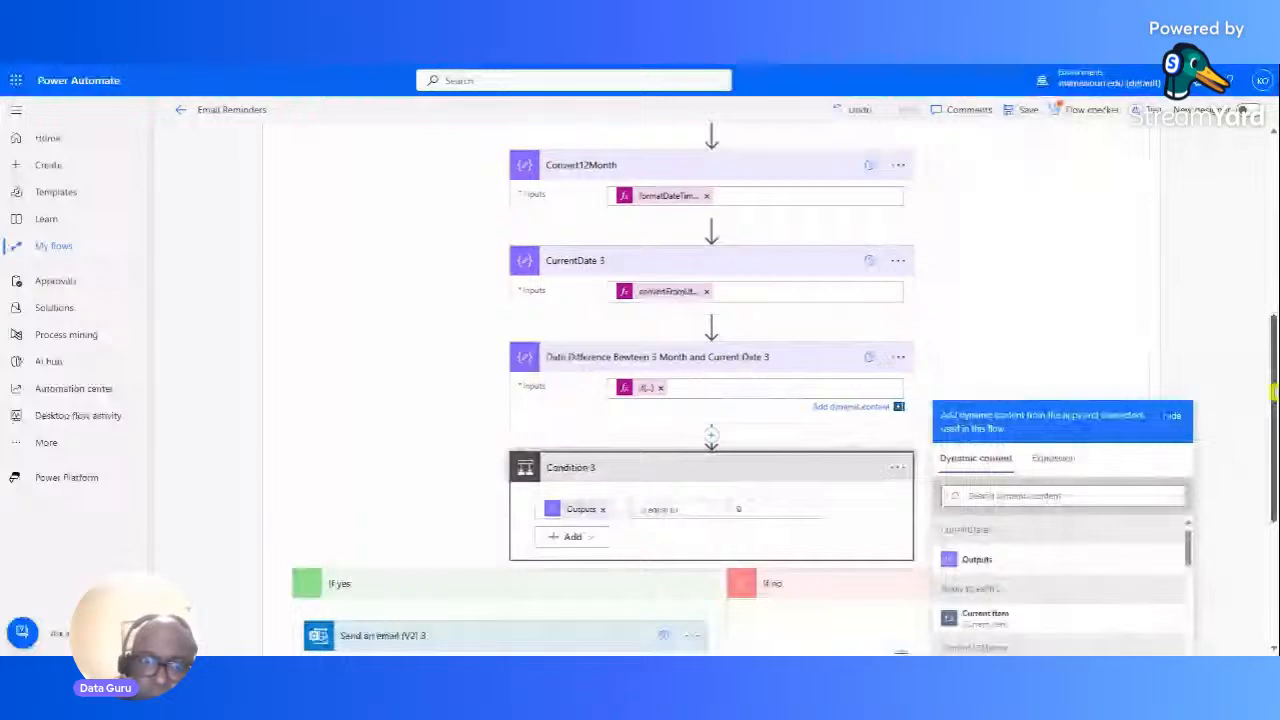
Step: In Condition 3's email action, set the subject to "12 Month Email Reminder" and reword the body to "12 month project"
scroll(721, 467, down, 2)
click(420, 414)
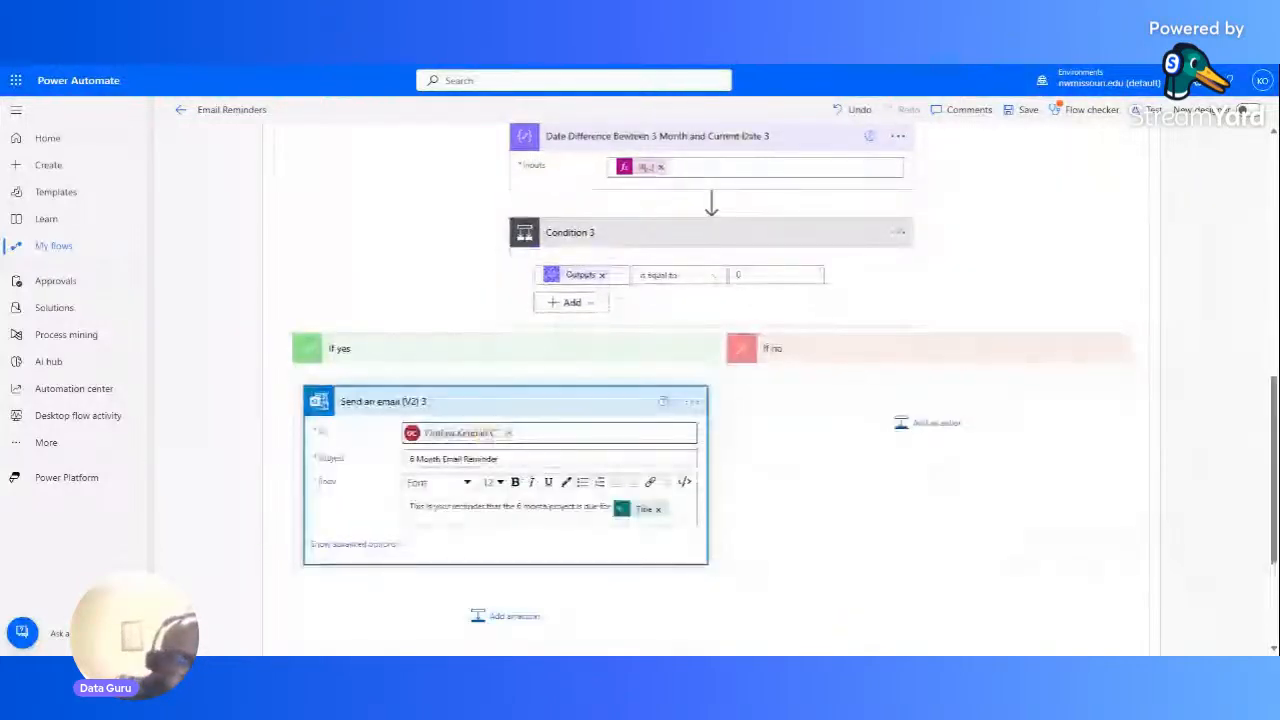
click(415, 459)
key(BackSpace)
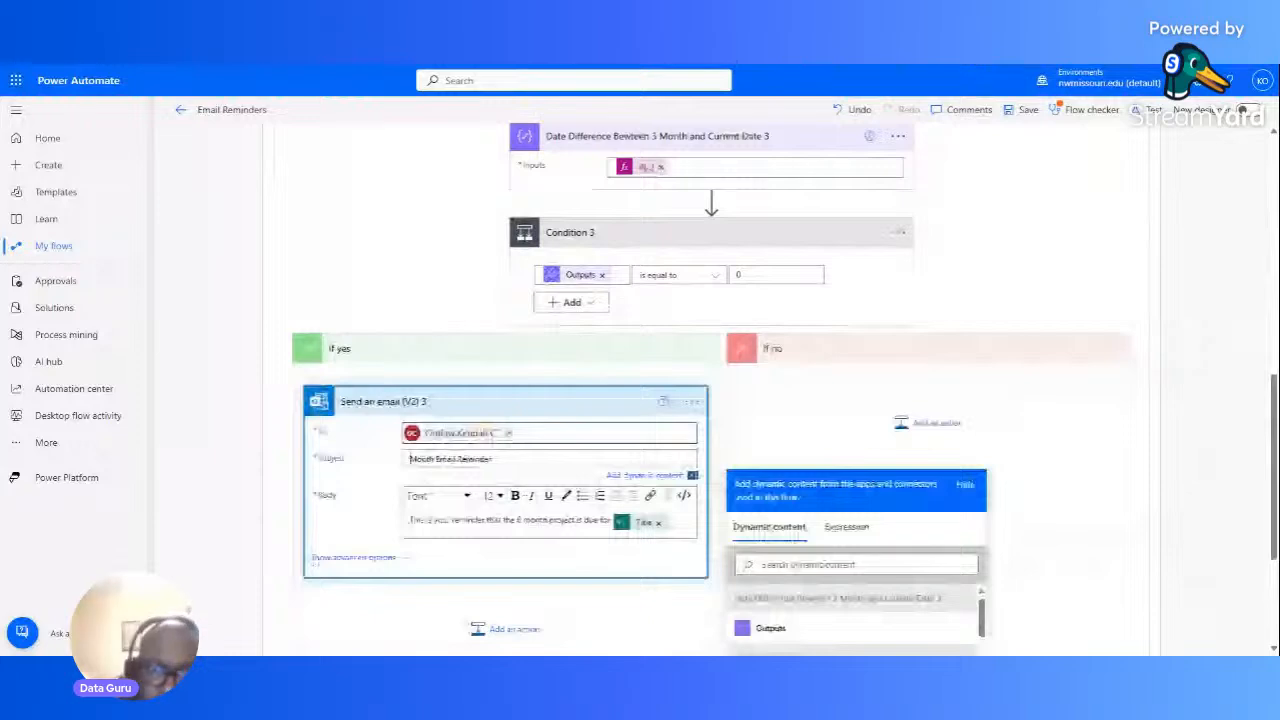
text(12)
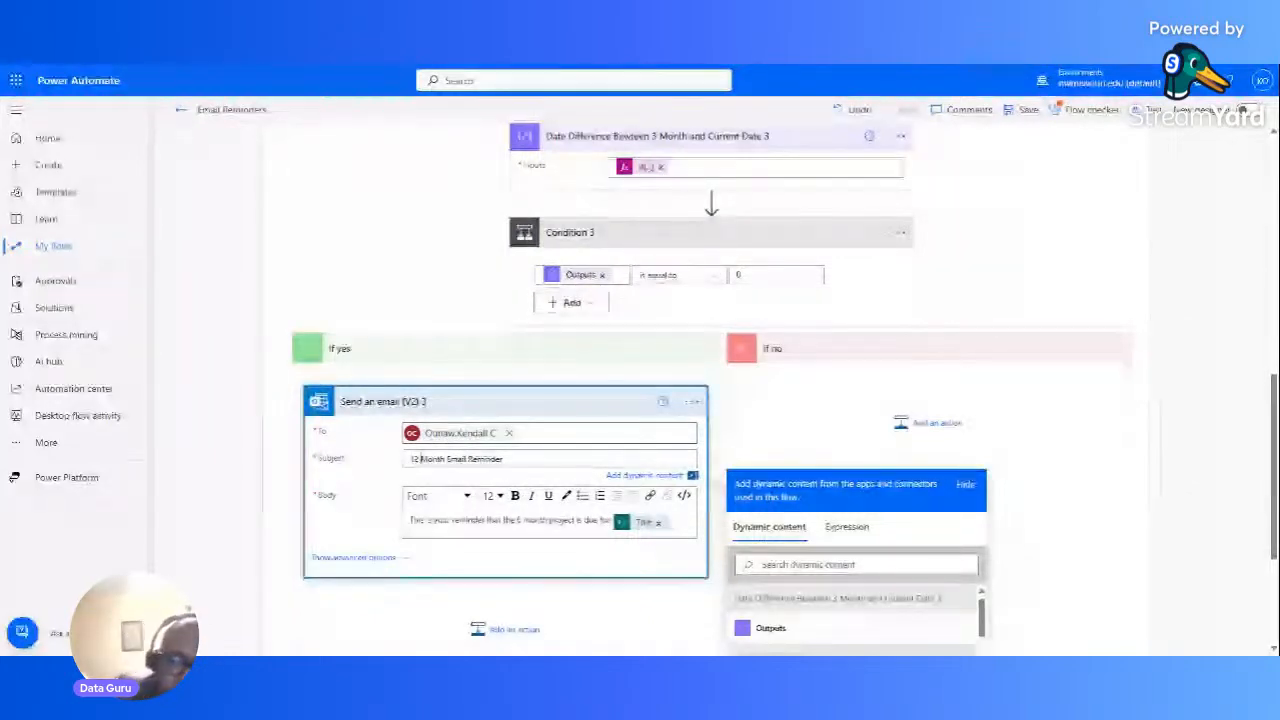
click(521, 520)
key(BackSpace)
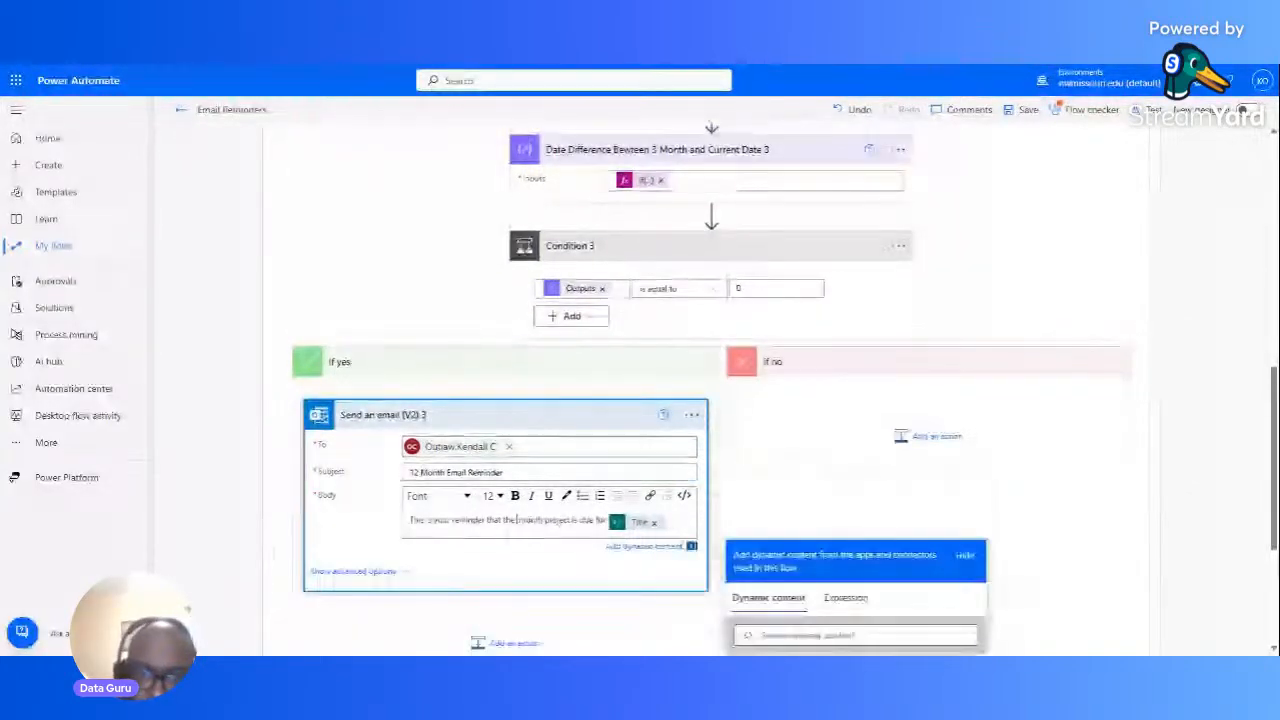
text(12)
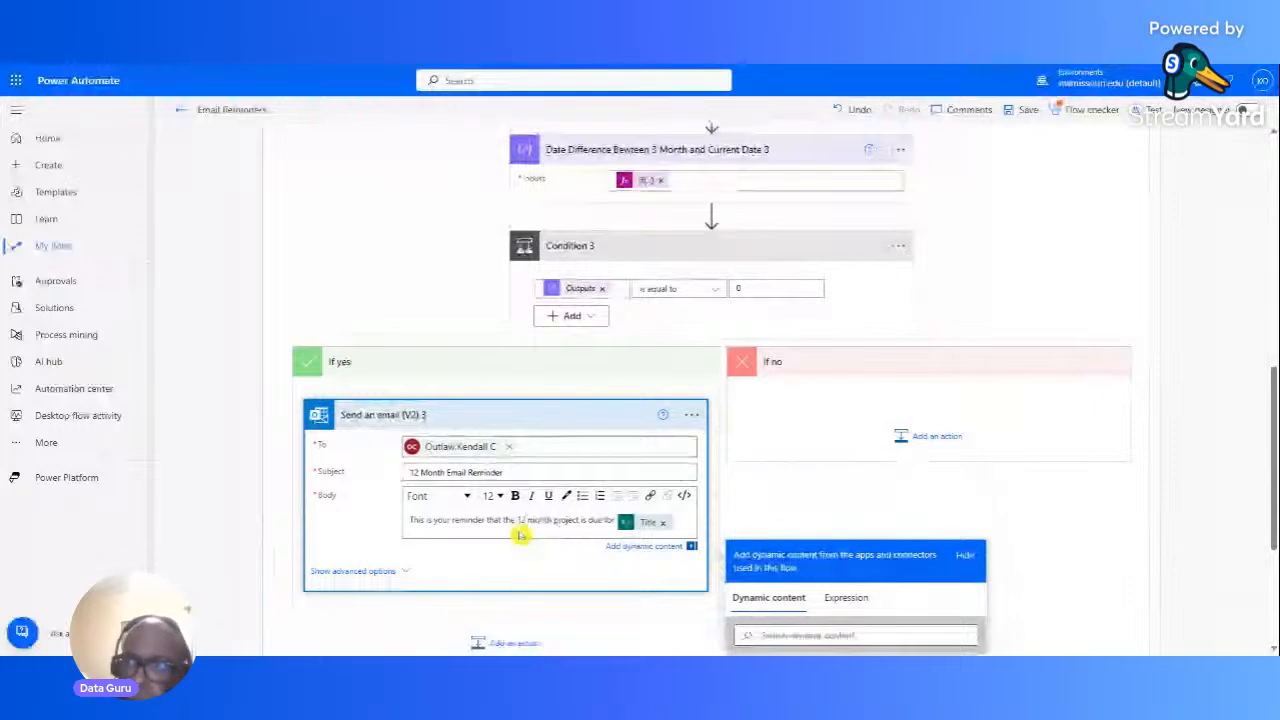
Step: Save the Email Reminders flow and review its errors and warnings in the Flow checker
click(1024, 110)
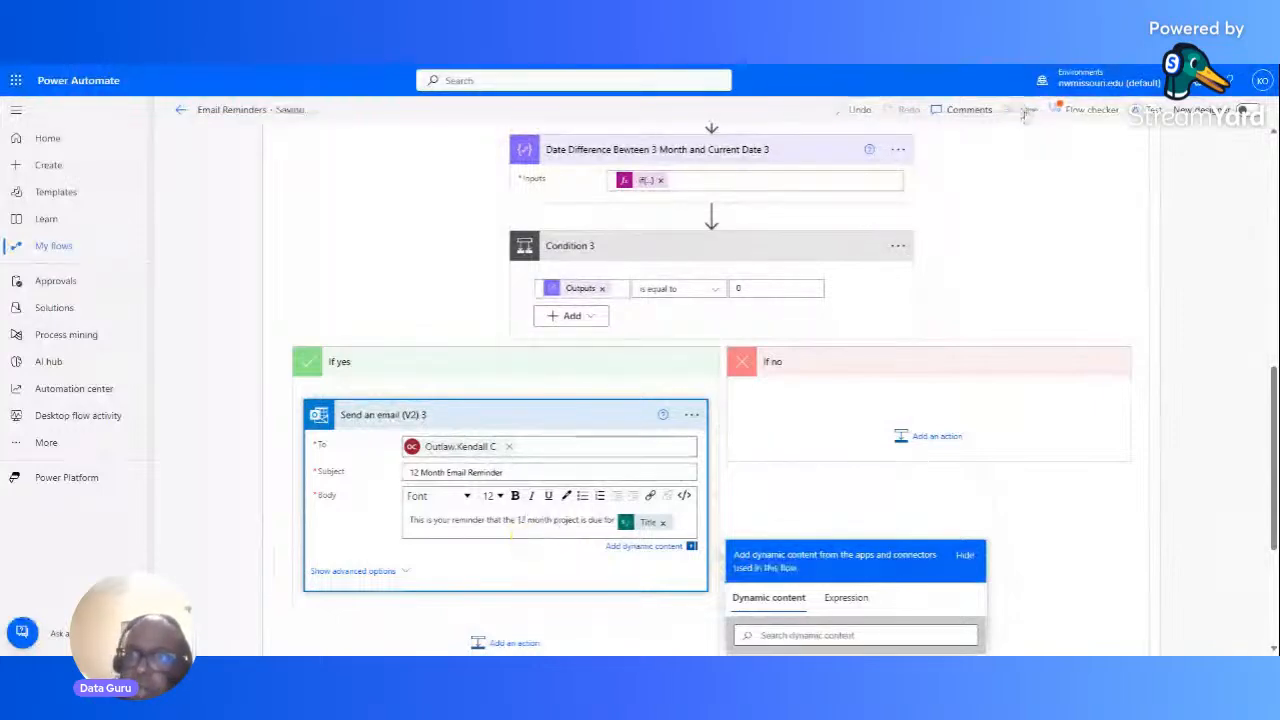
click(1088, 110)
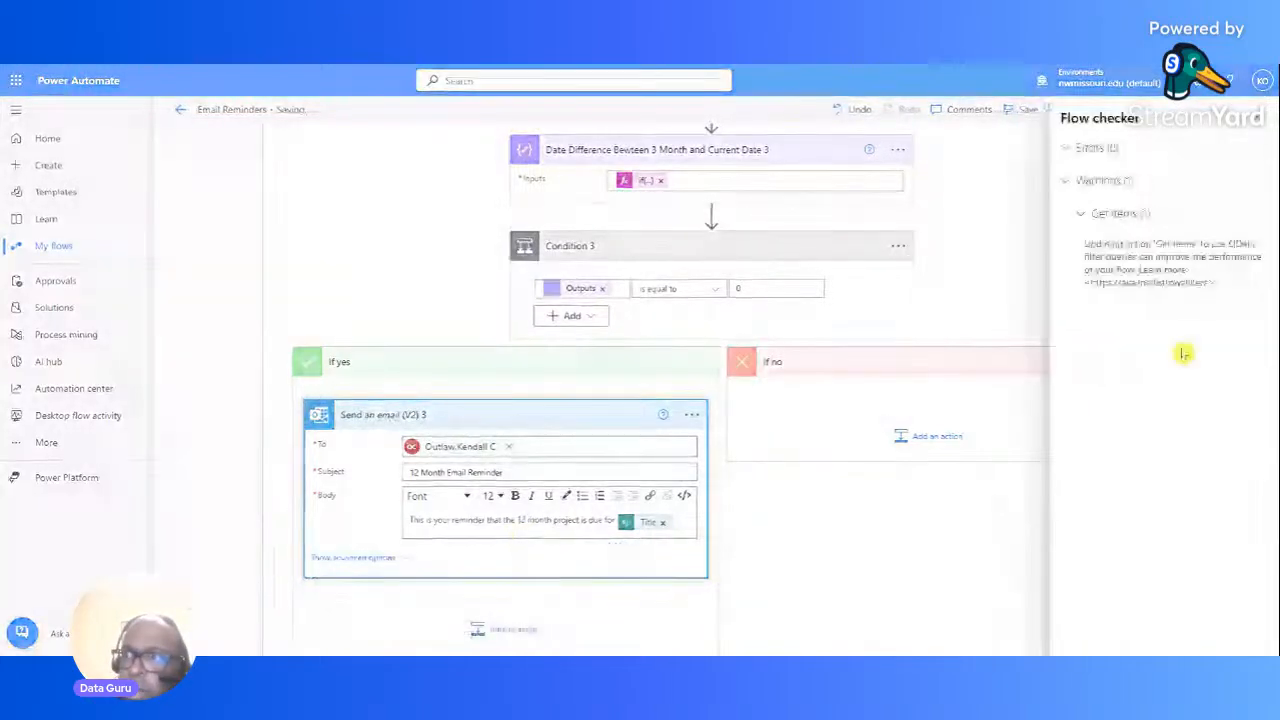
click(1237, 136)
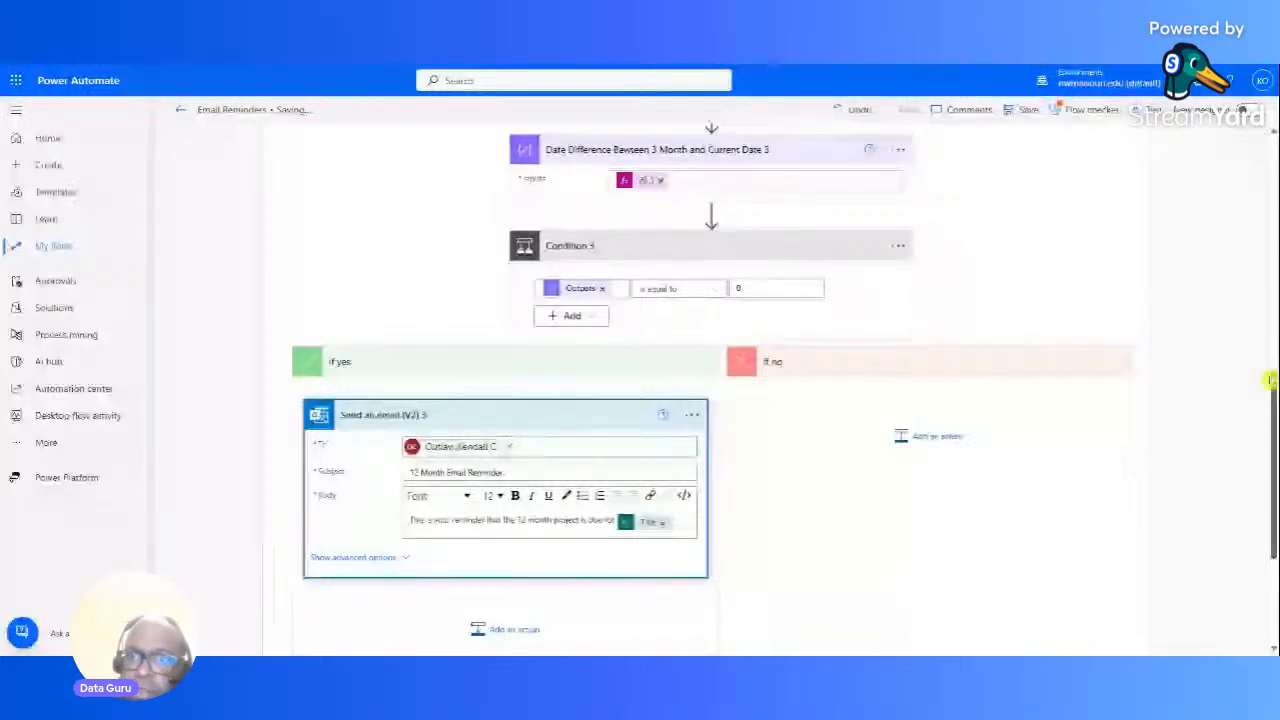
Step: Collapse the 12 Month scope and save the flow again
drag(1270, 380, 1146, 220)
click(470, 281)
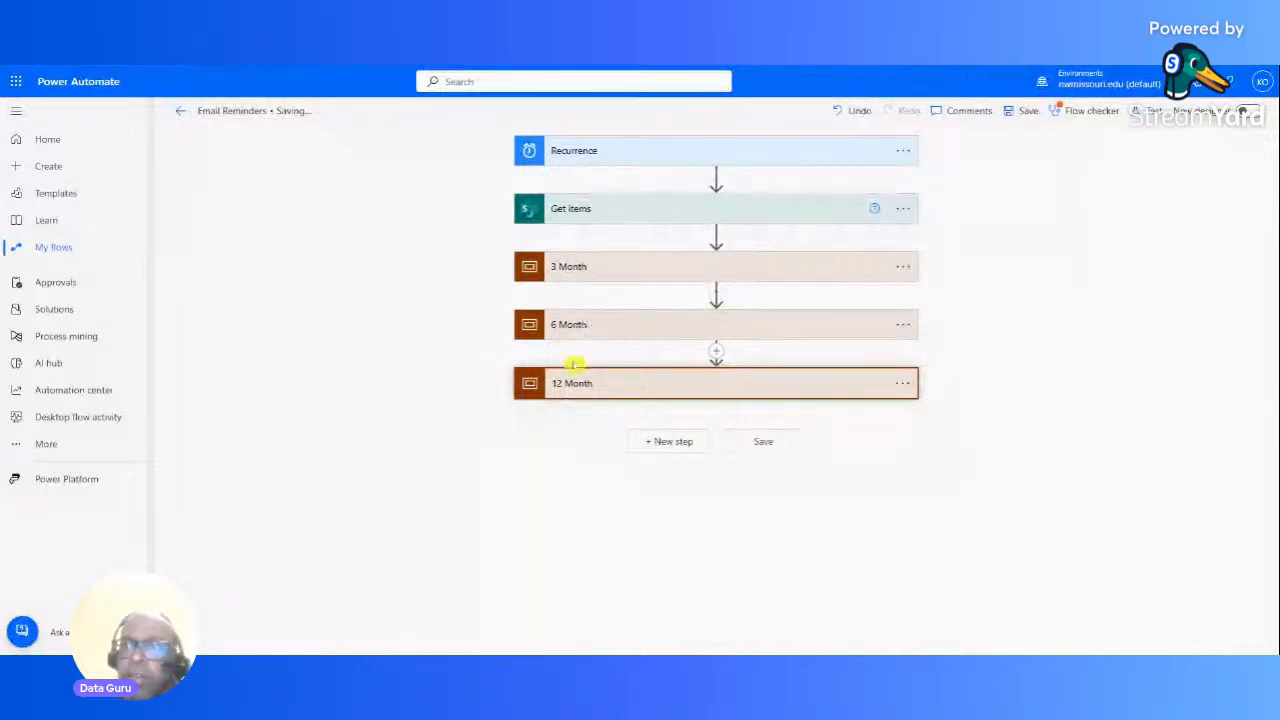
click(1024, 116)
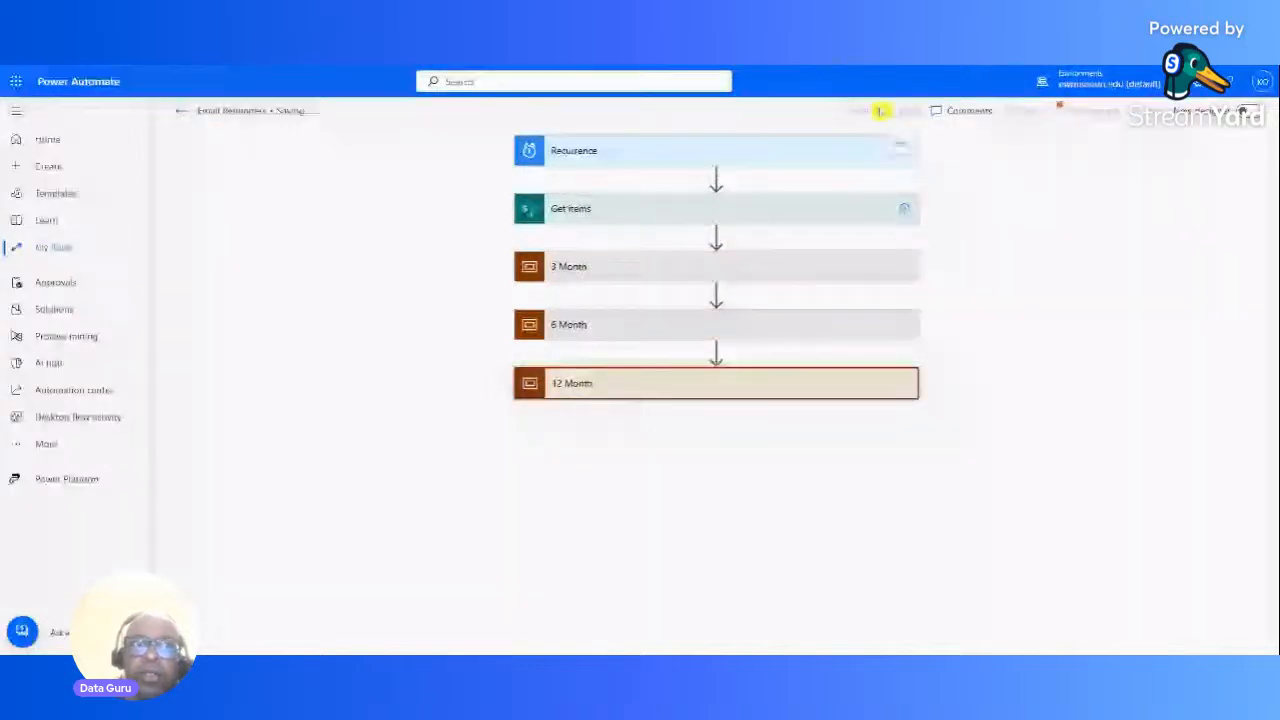